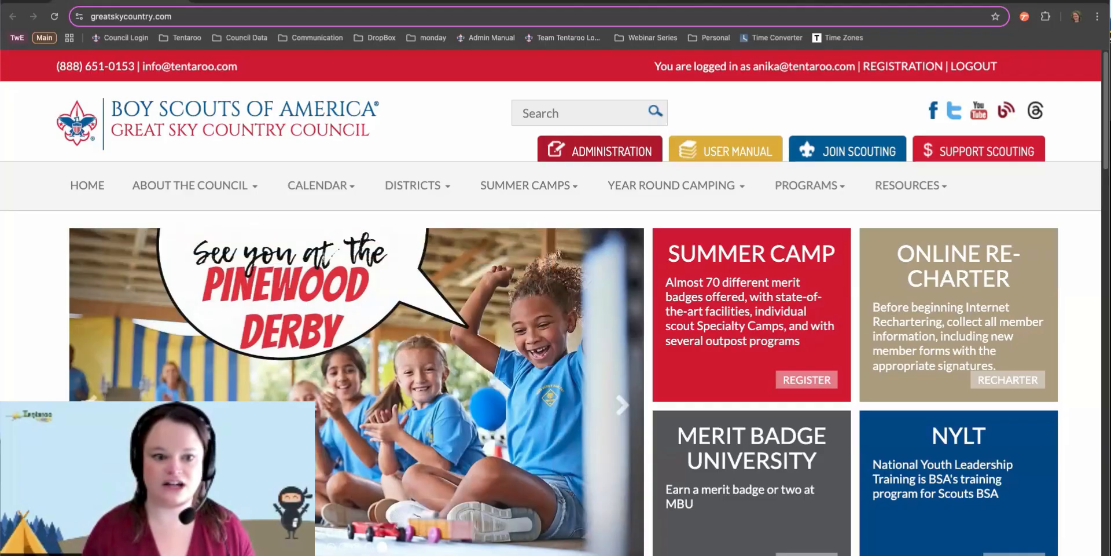
Enter the Tentaroo admin and list the council websites: greatskycountry.com, district.tentaroo.com and camptentaroo.com
click(556, 37)
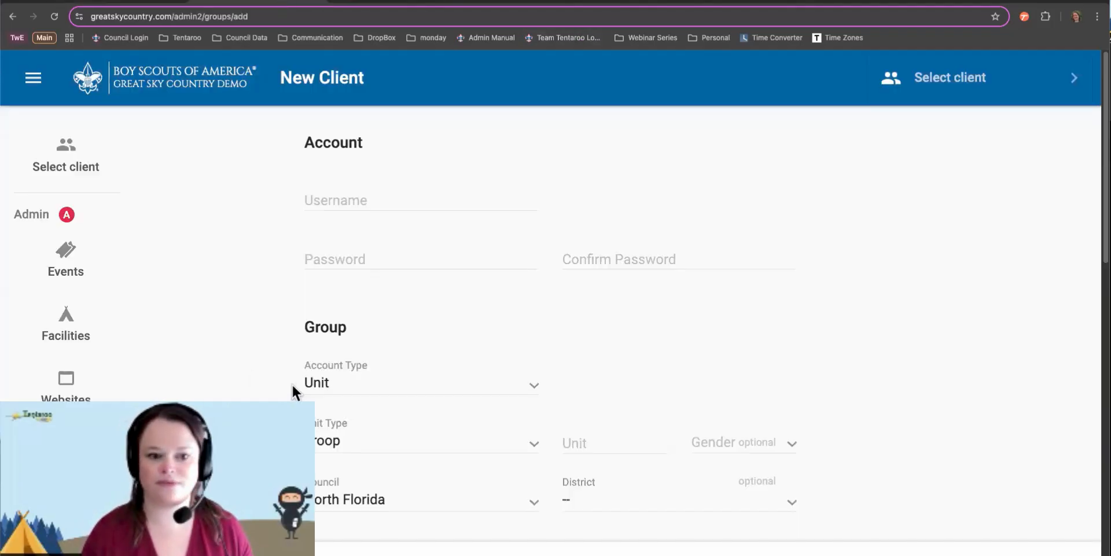
click(73, 382)
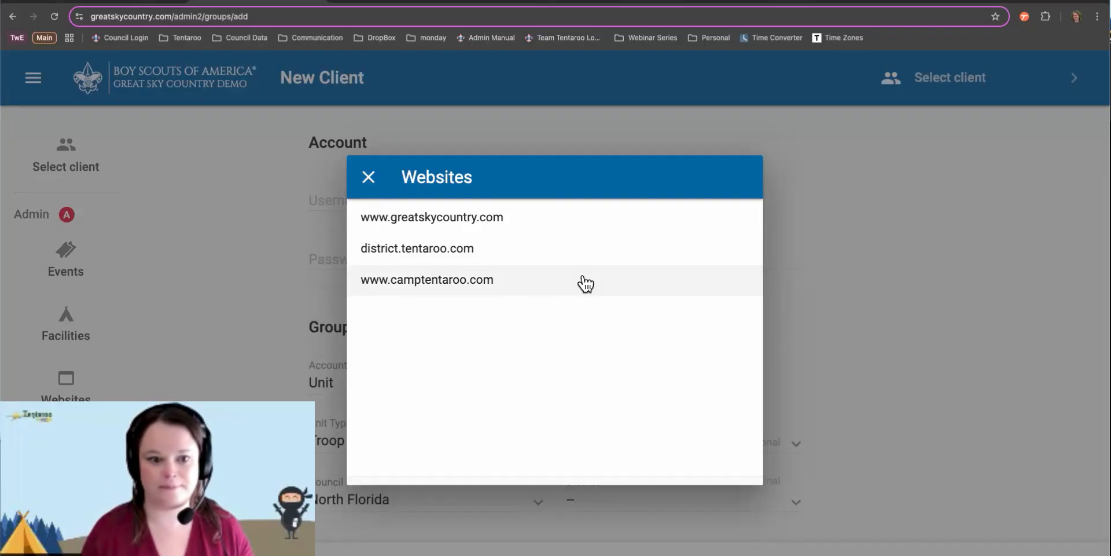
click(429, 215)
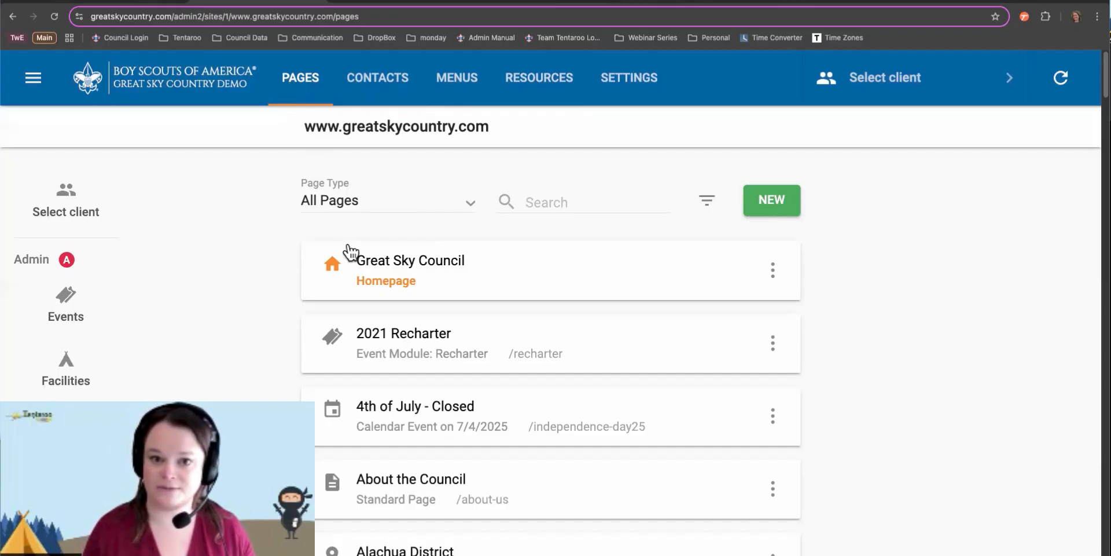
click(381, 79)
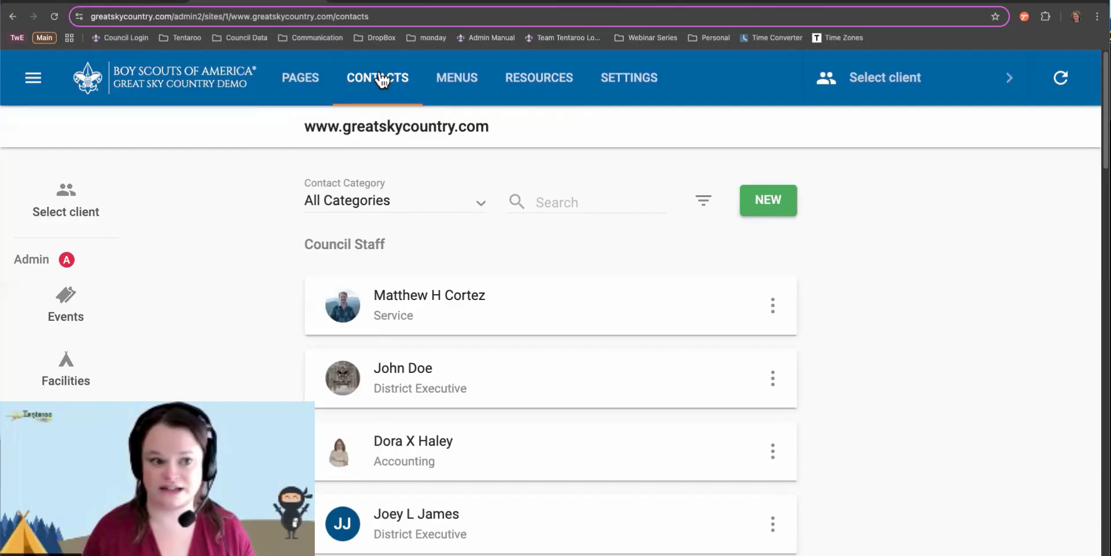
click(452, 85)
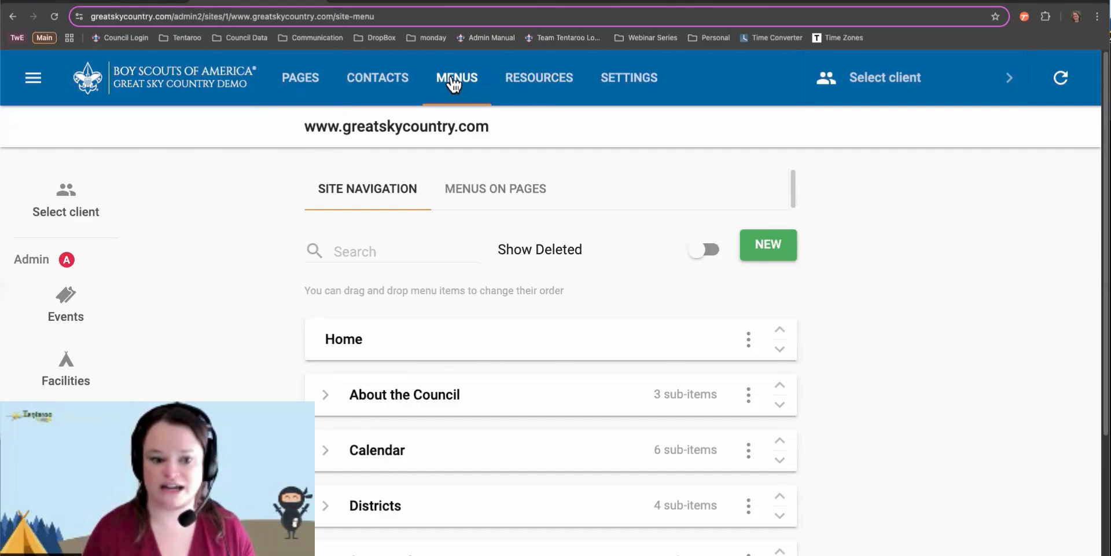
click(559, 81)
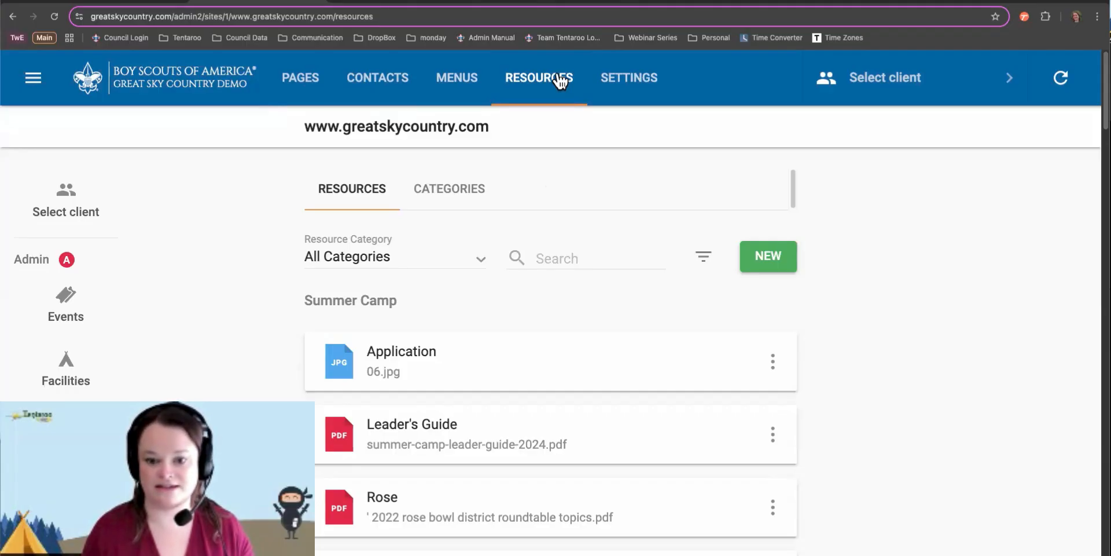
click(640, 80)
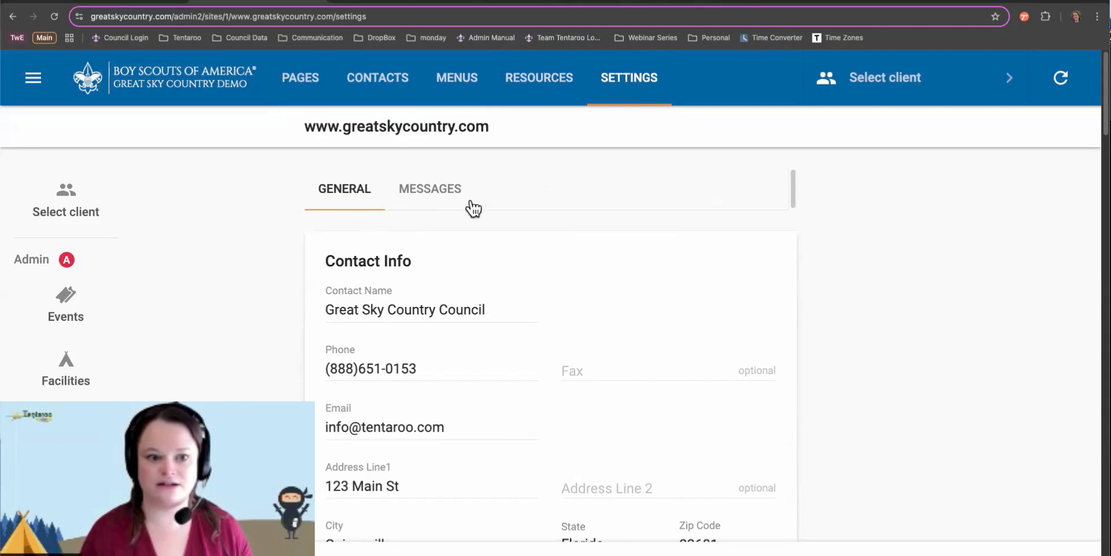
scroll(473, 337, down, 1)
scroll(474, 337, down, 3)
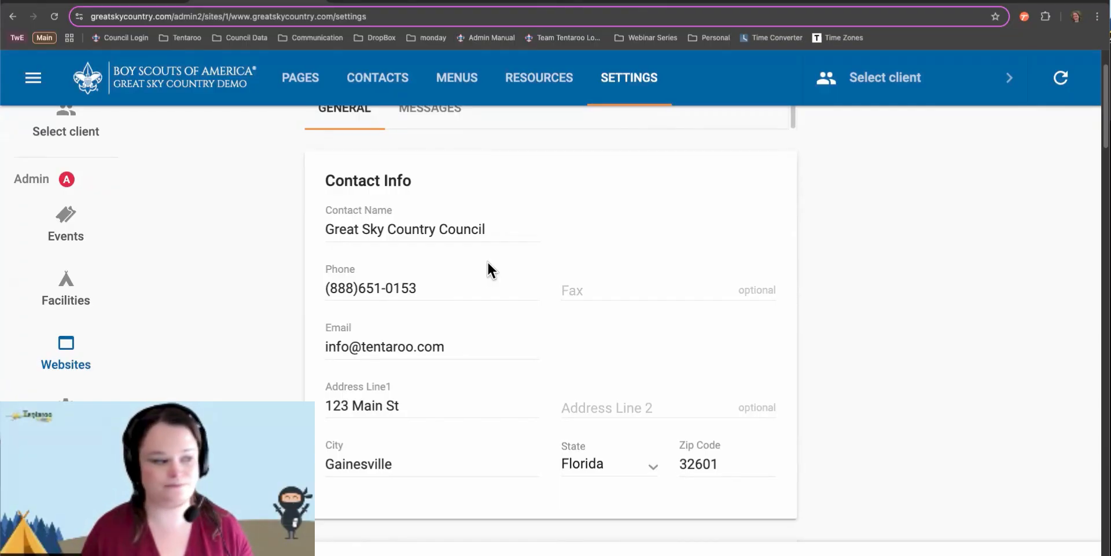
scroll(488, 267, down, 7)
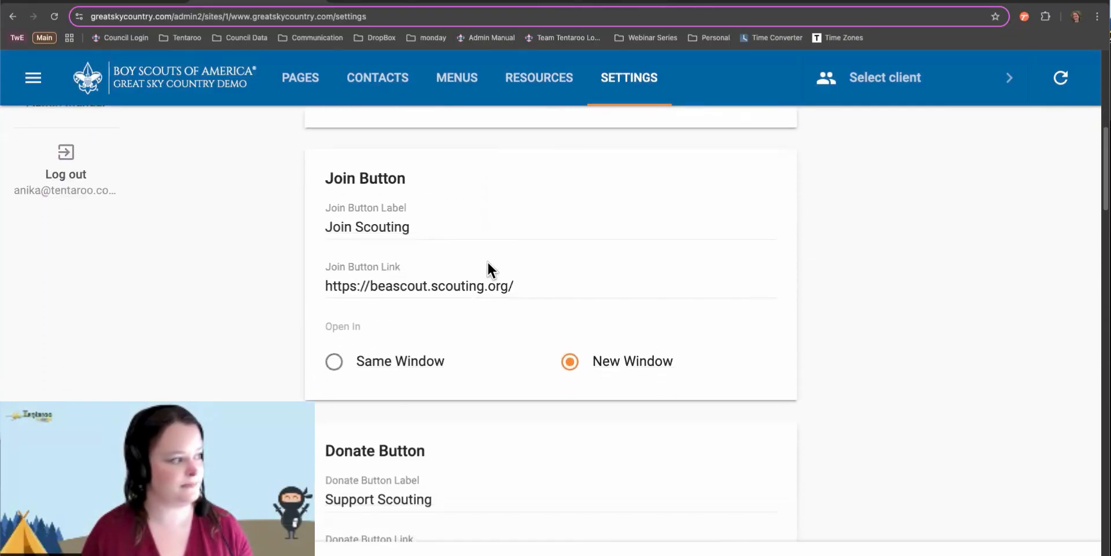
scroll(488, 267, down, 2)
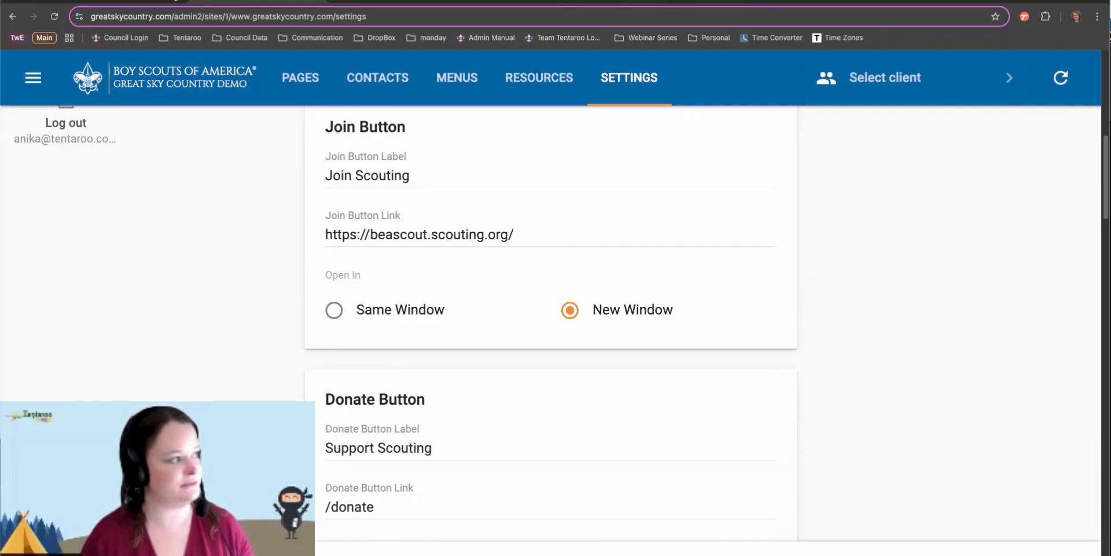
click(142, 1)
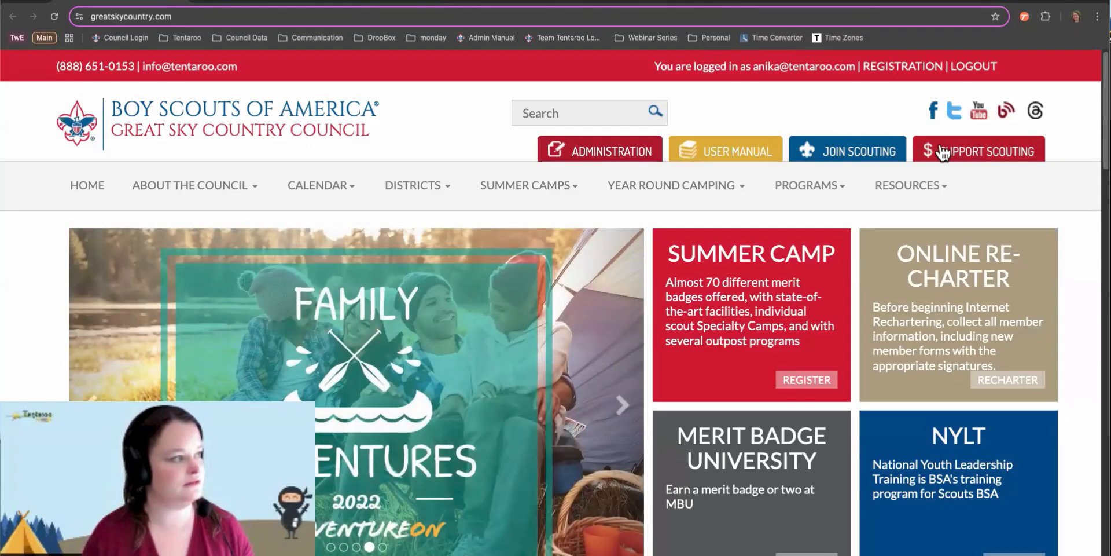
click(296, 3)
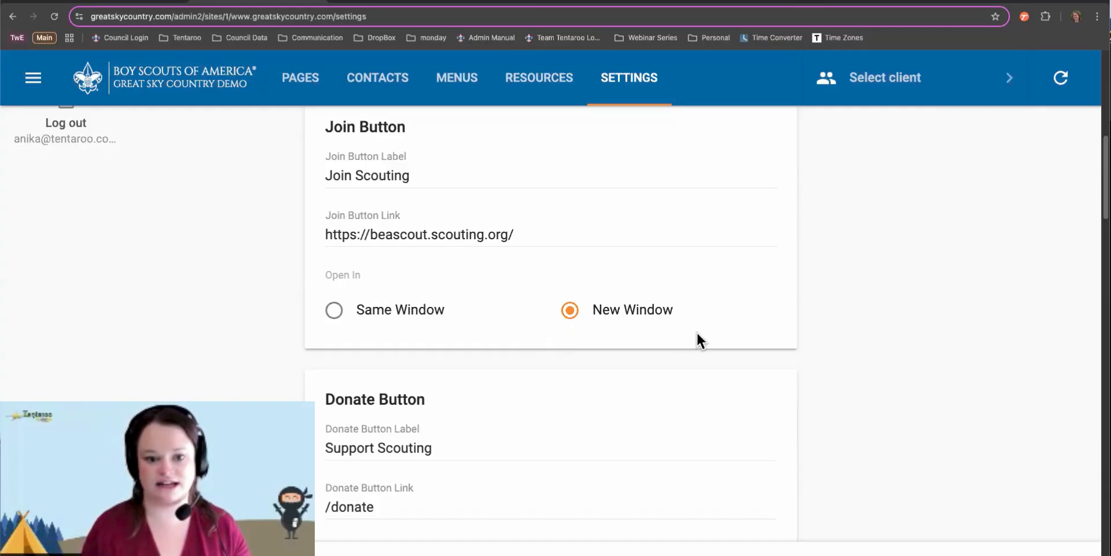
In the Calendar settings, switch off Include All Categories in Primary Calendar
scroll(648, 422, down, 3)
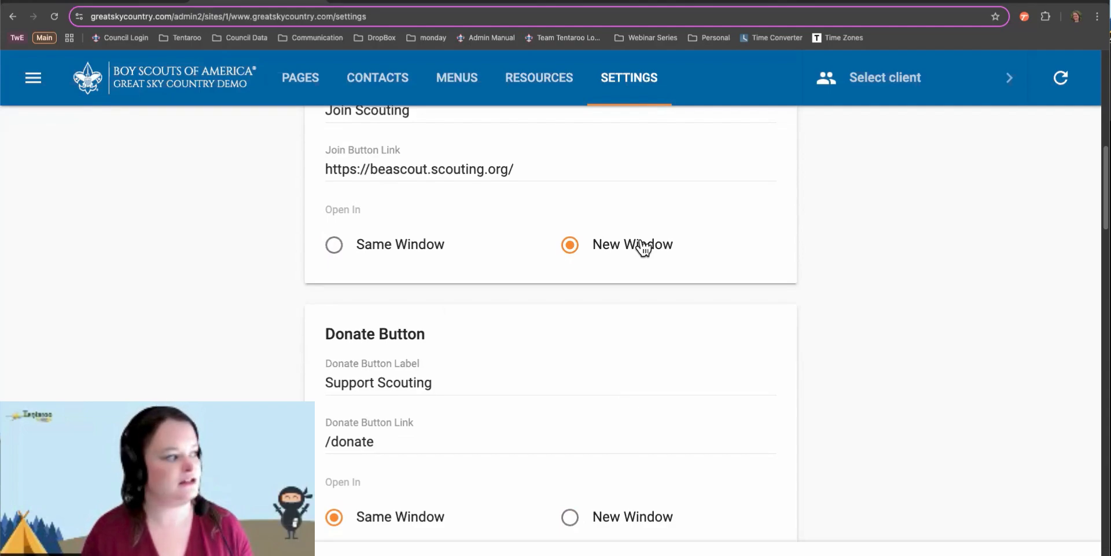
scroll(642, 246, up, 2)
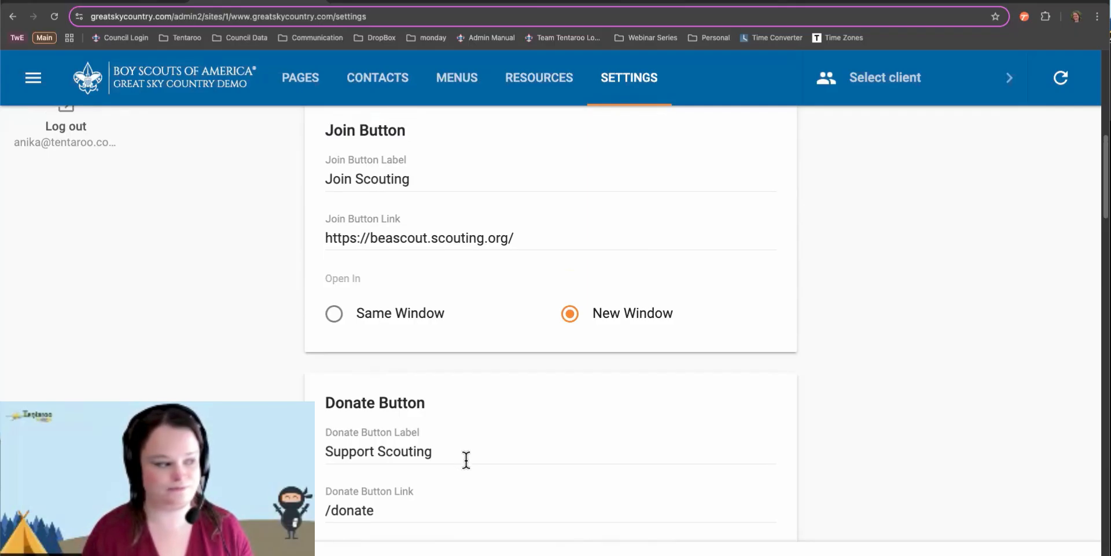
scroll(466, 460, down, 6)
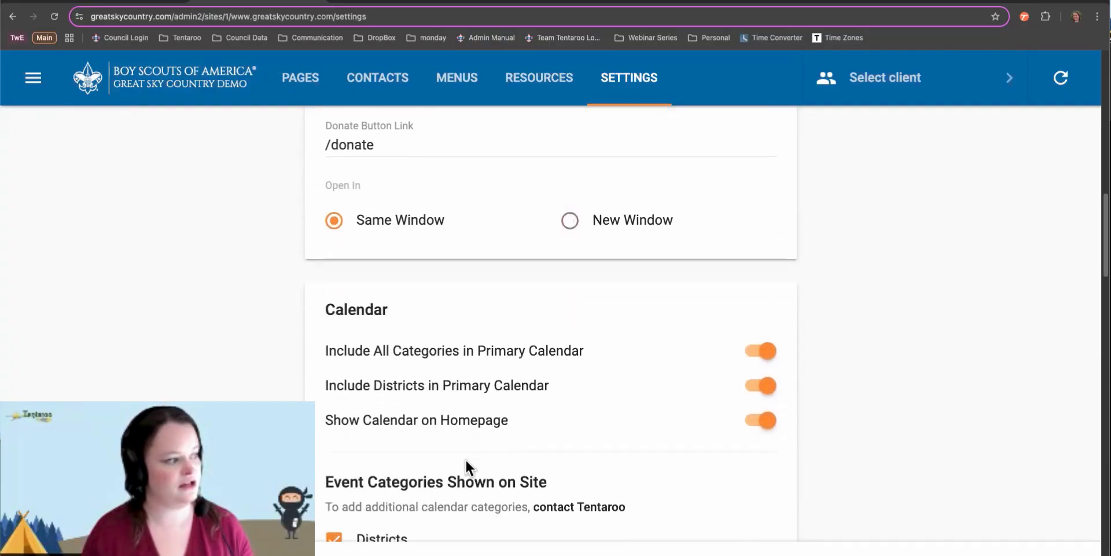
scroll(466, 466, down, 3)
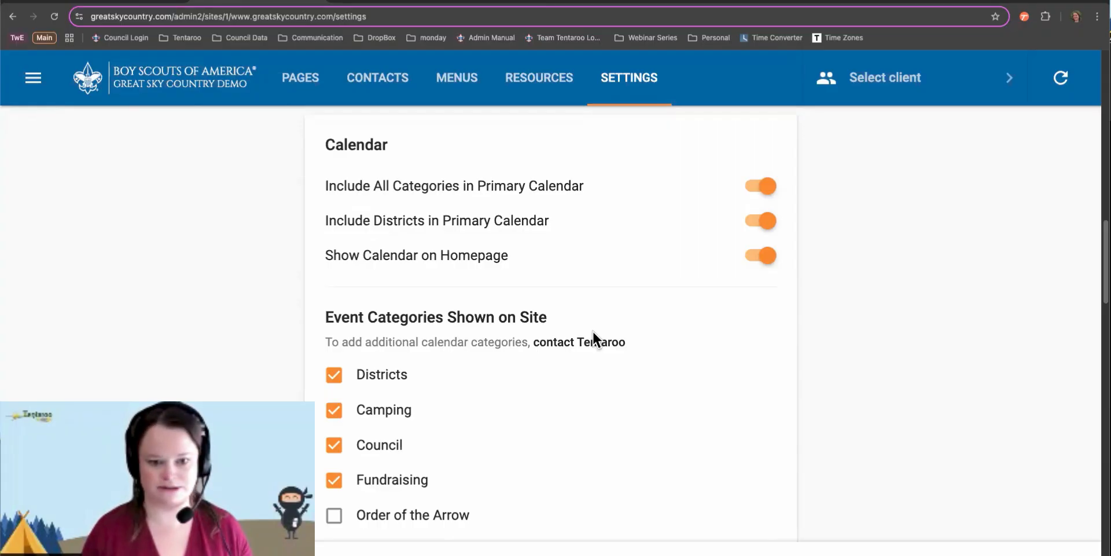
click(516, 194)
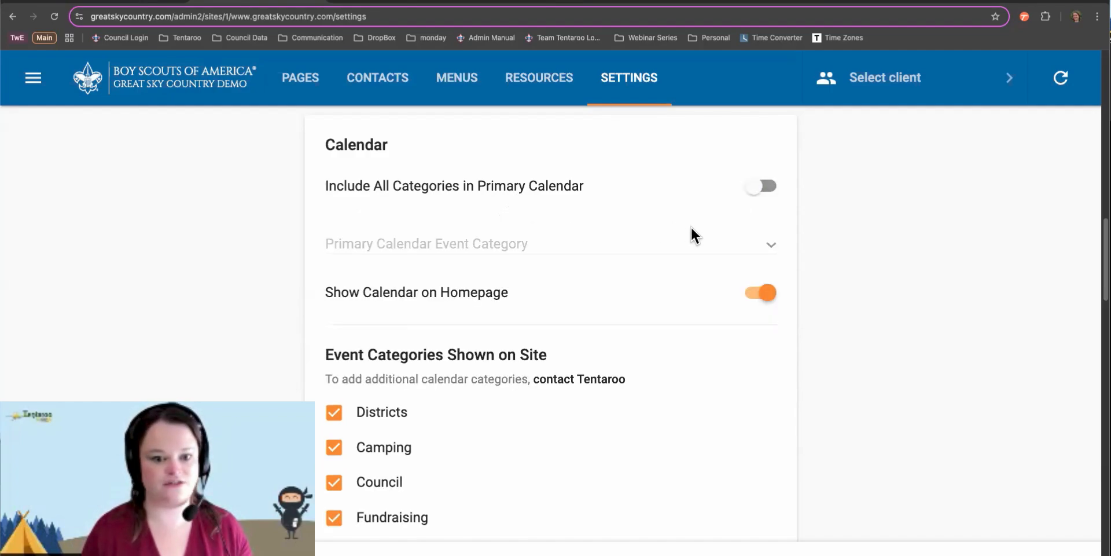
Change the primary calendar category to Camping, then to Council
click(694, 253)
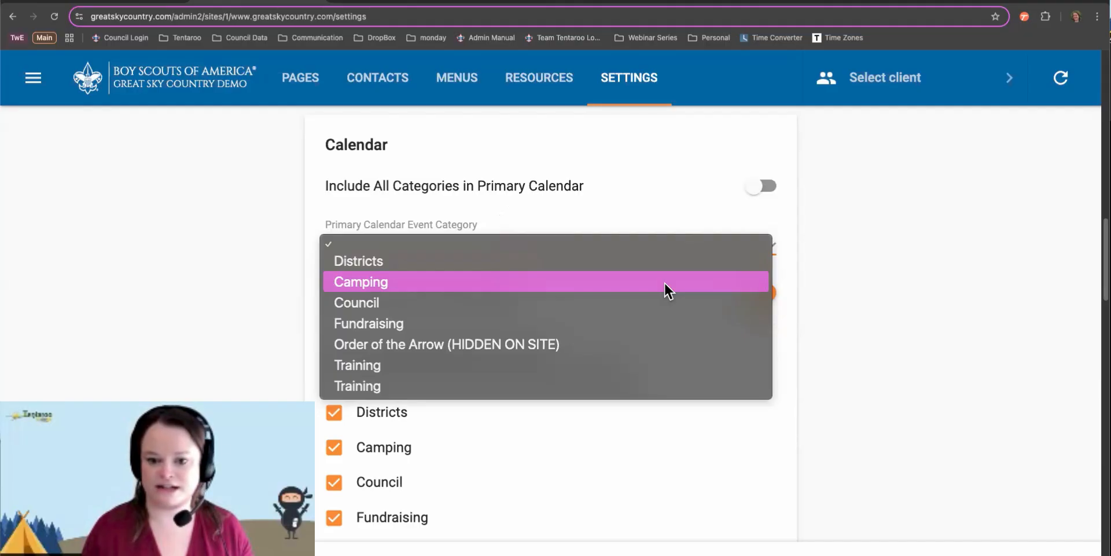
click(665, 283)
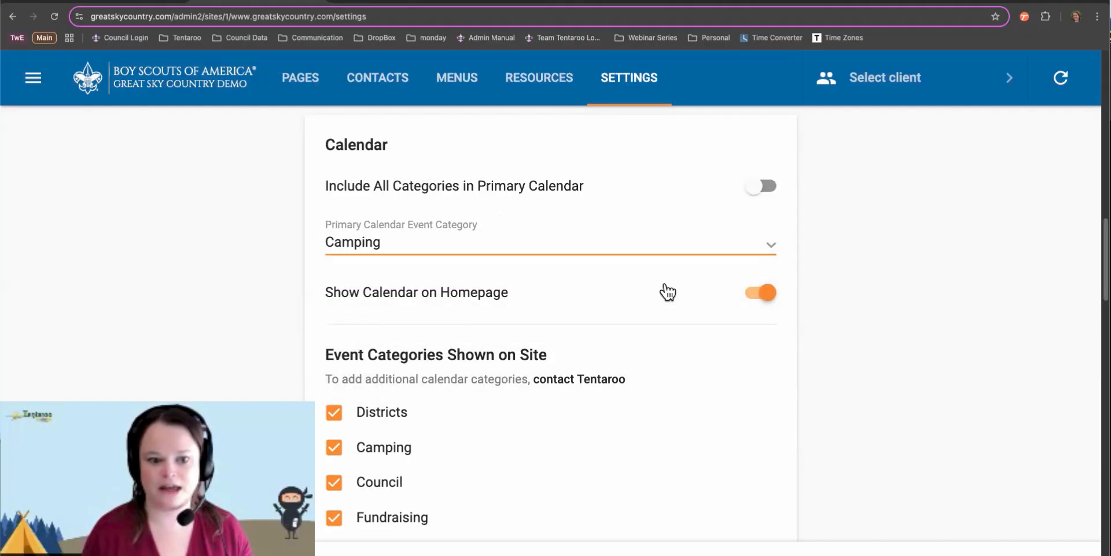
click(637, 251)
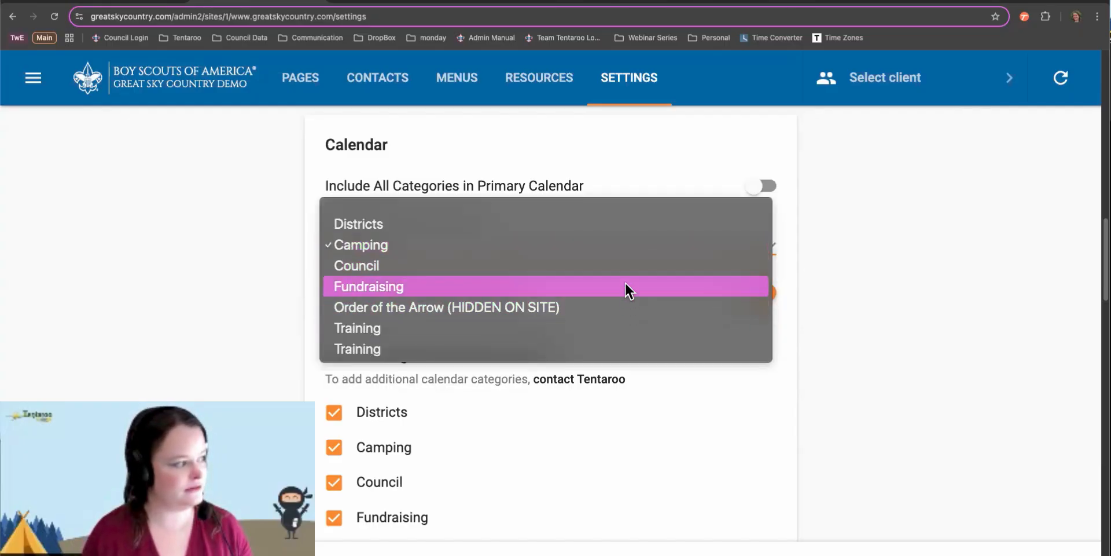
click(626, 263)
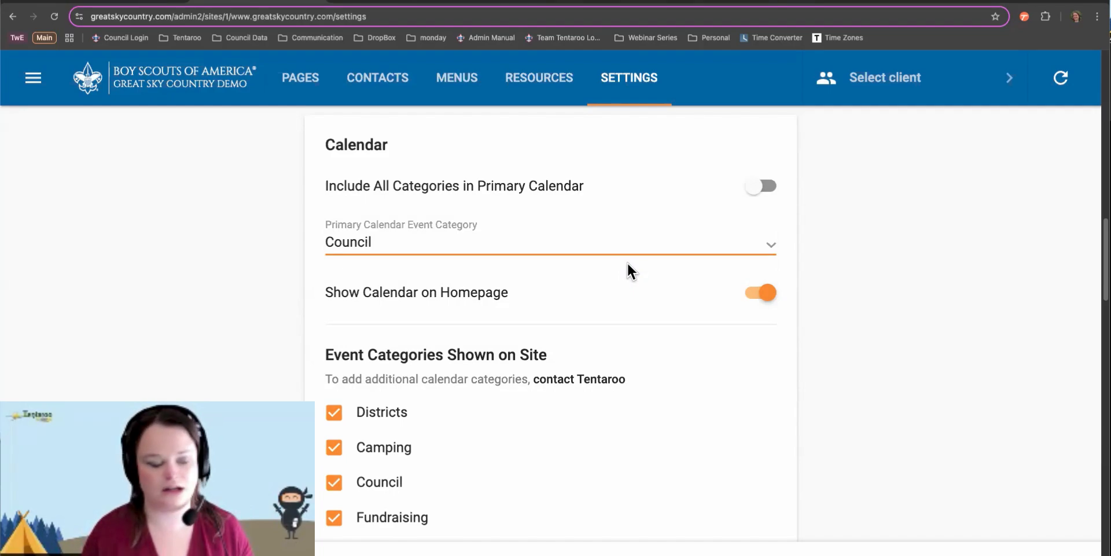
Re-include all categories and districts in the primary calendar, then view the live homepage
click(766, 190)
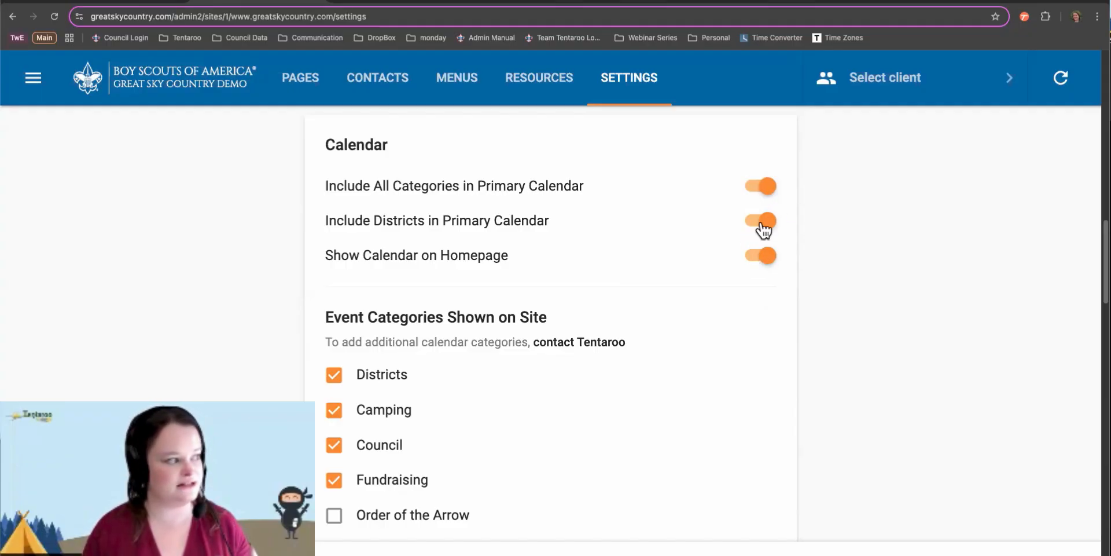
click(762, 222)
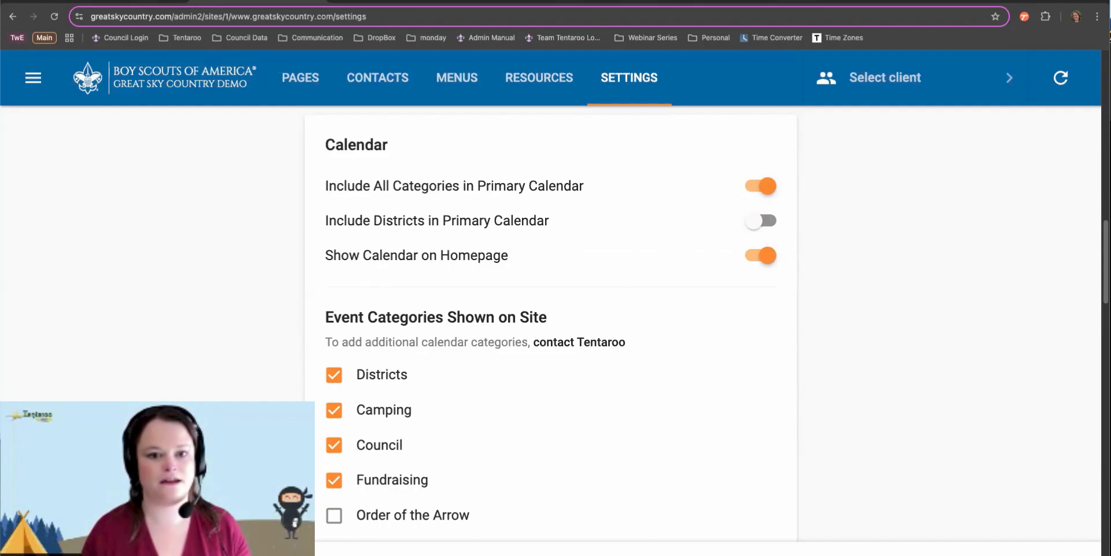
click(763, 225)
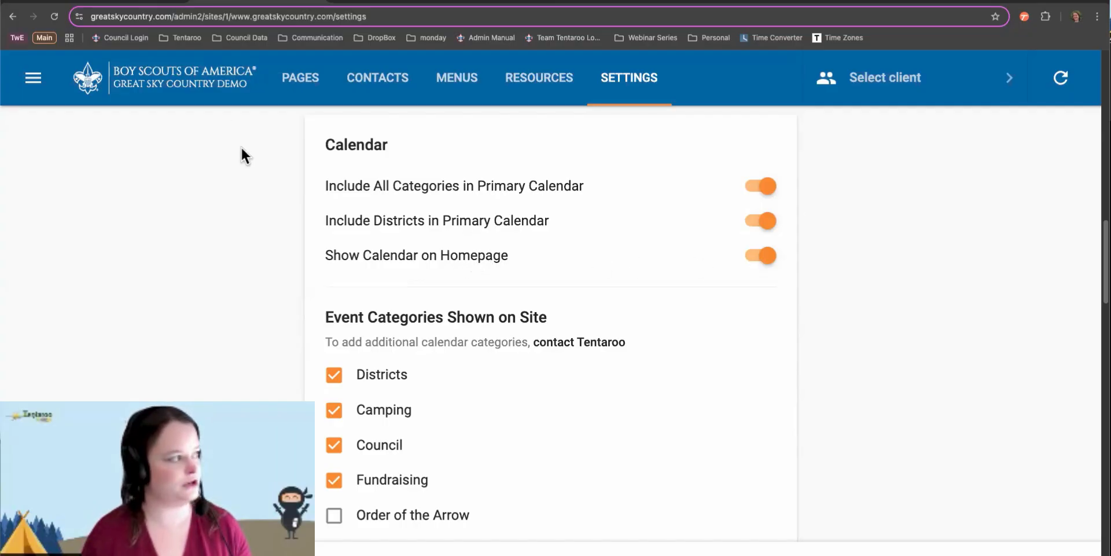
click(129, 3)
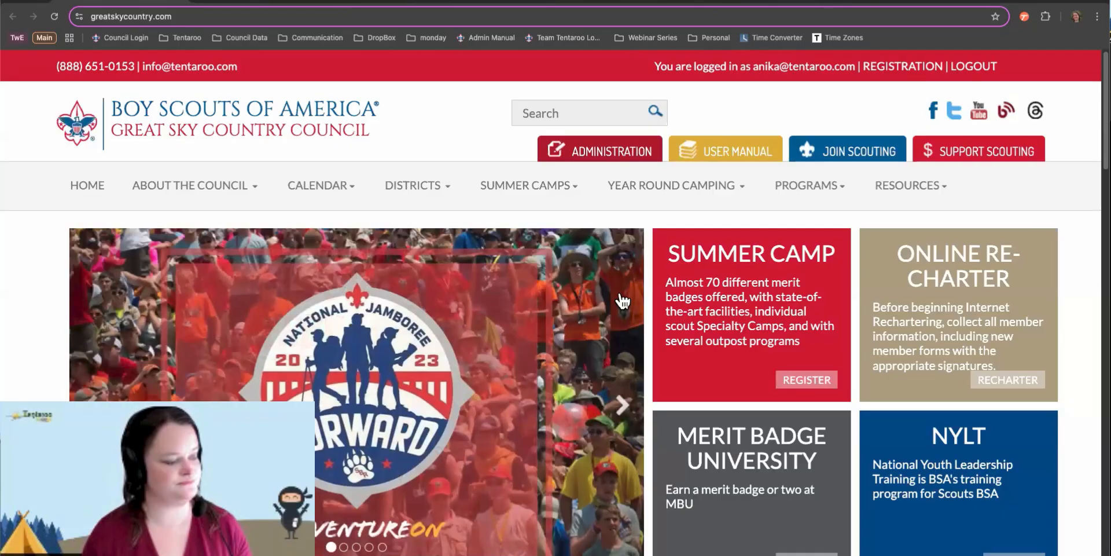
Scroll the homepage to Upcoming Events, showing Klondike Derby 2025 and the June camp weeks
scroll(620, 290, down, 10)
scroll(620, 299, down, 5)
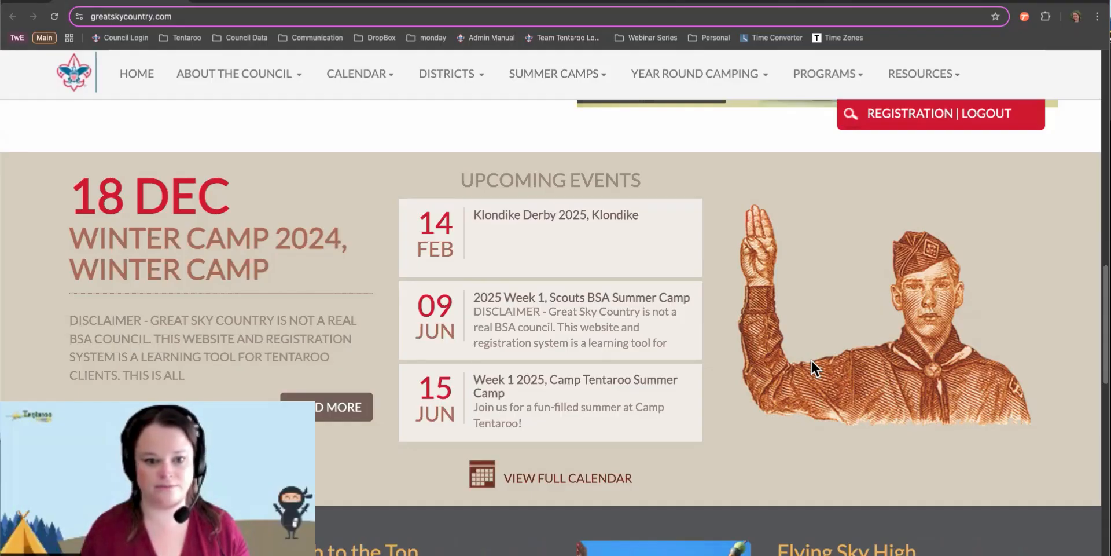
Turn Show Calendar on Homepage off, reload the homepage to check, then turn it back on
click(294, 1)
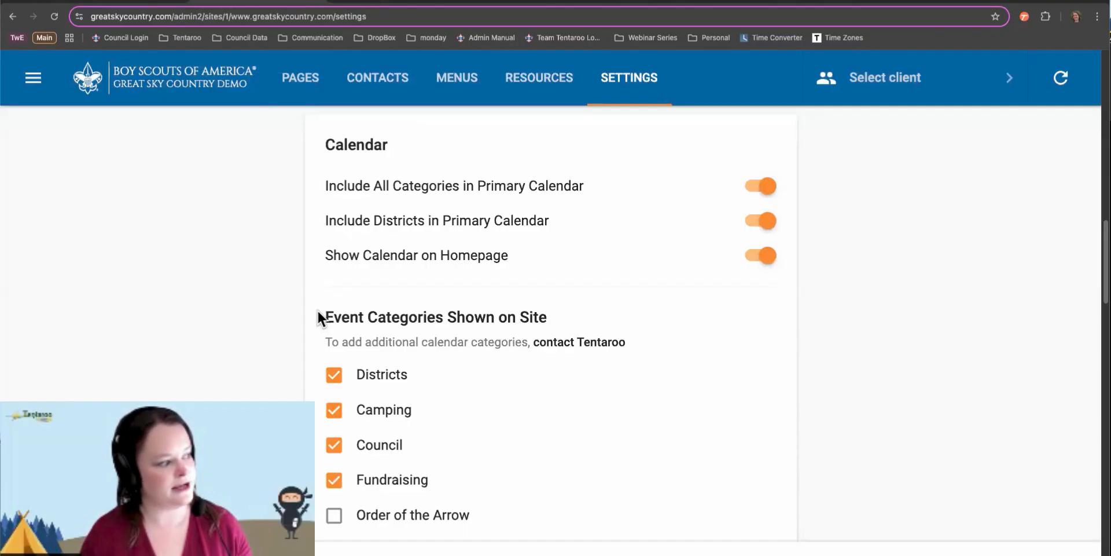
click(761, 259)
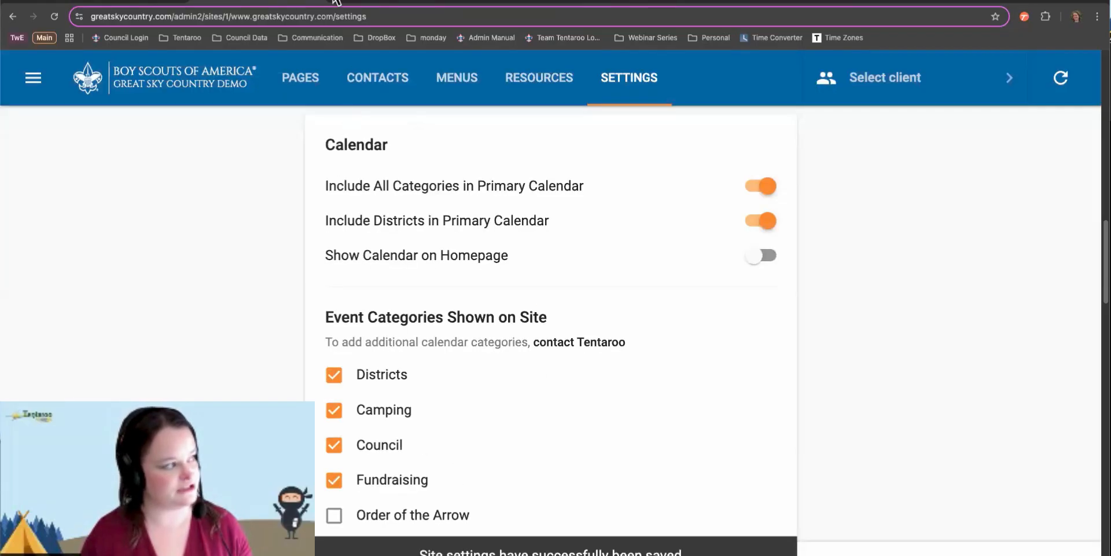
click(71, 3)
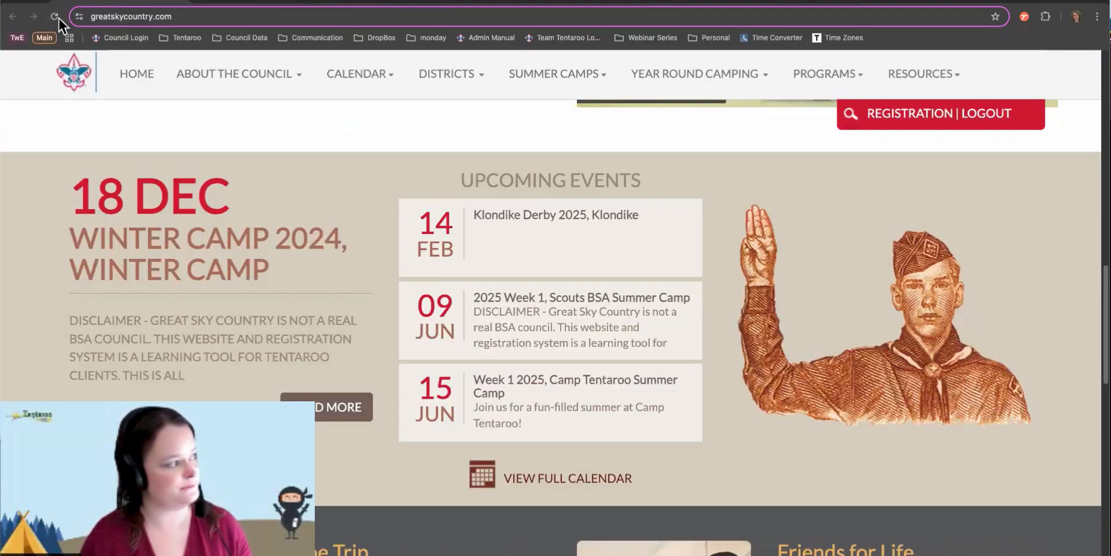
click(55, 16)
scroll(350, 199, up, 3)
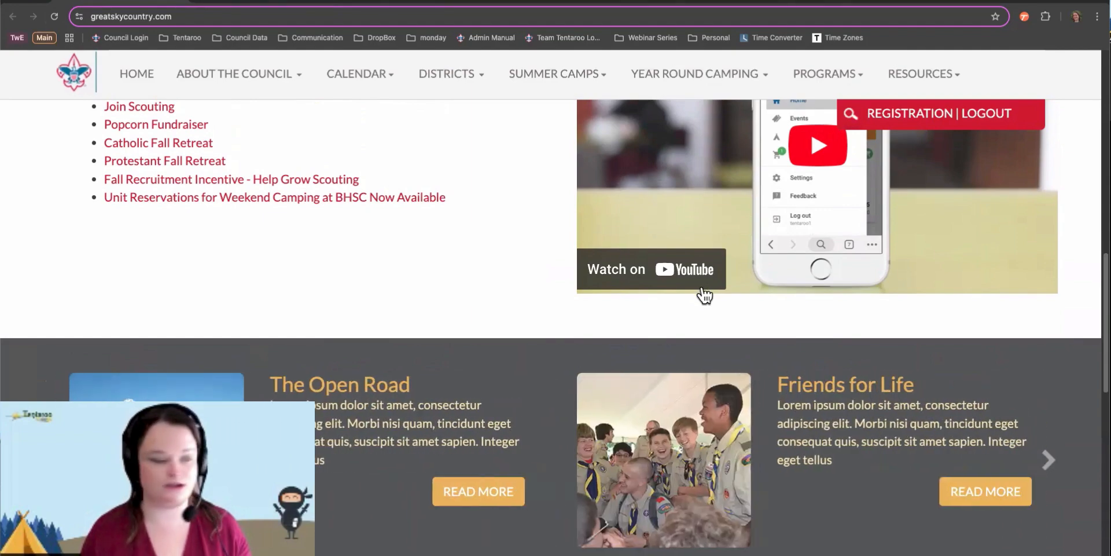
click(261, 3)
click(753, 258)
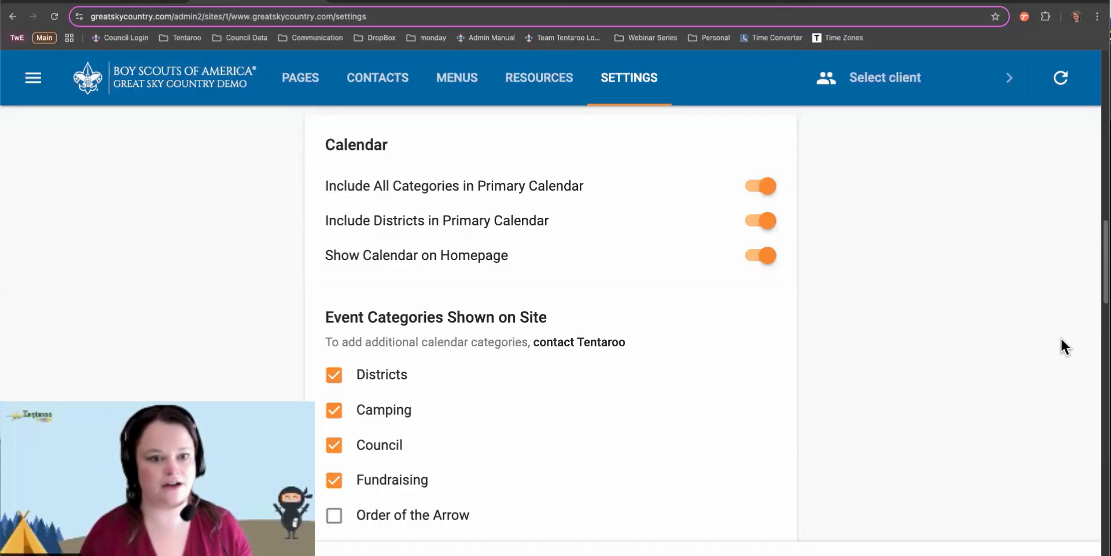
Uncheck Fundraising under Event Categories Shown on Site
scroll(425, 315, down, 3)
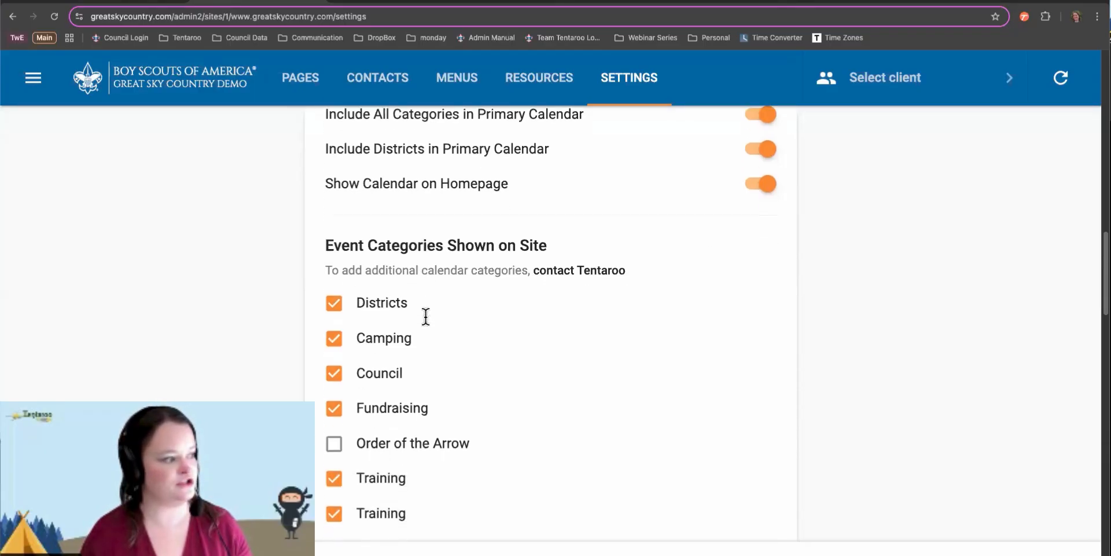
scroll(426, 316, down, 2)
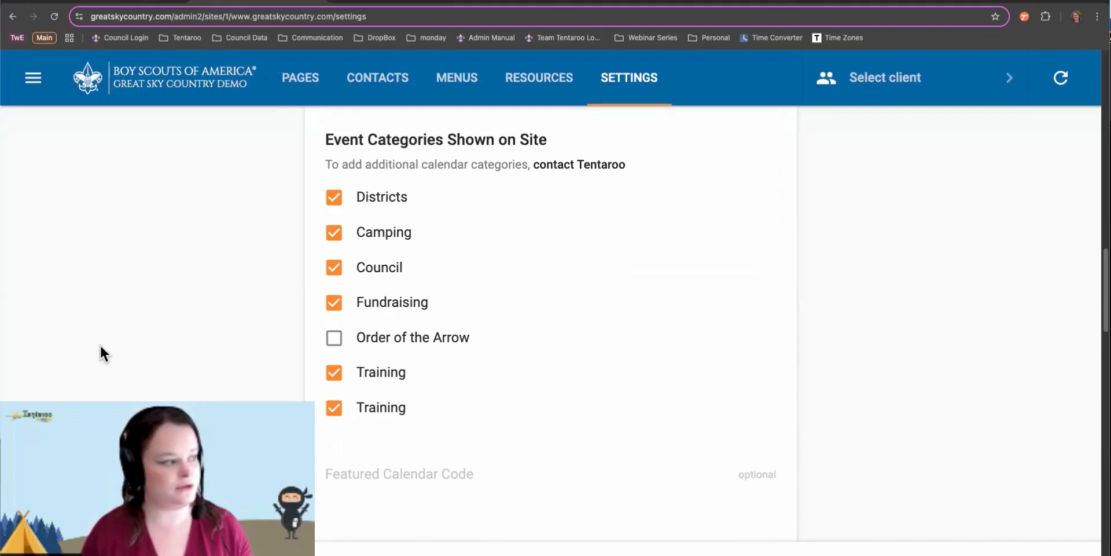
click(333, 302)
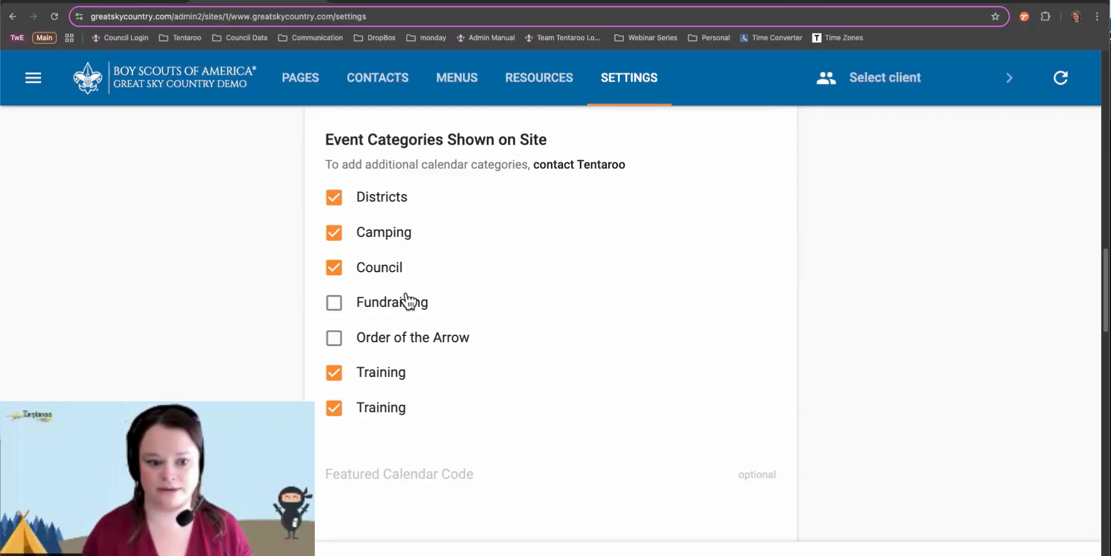
scroll(408, 300, down, 3)
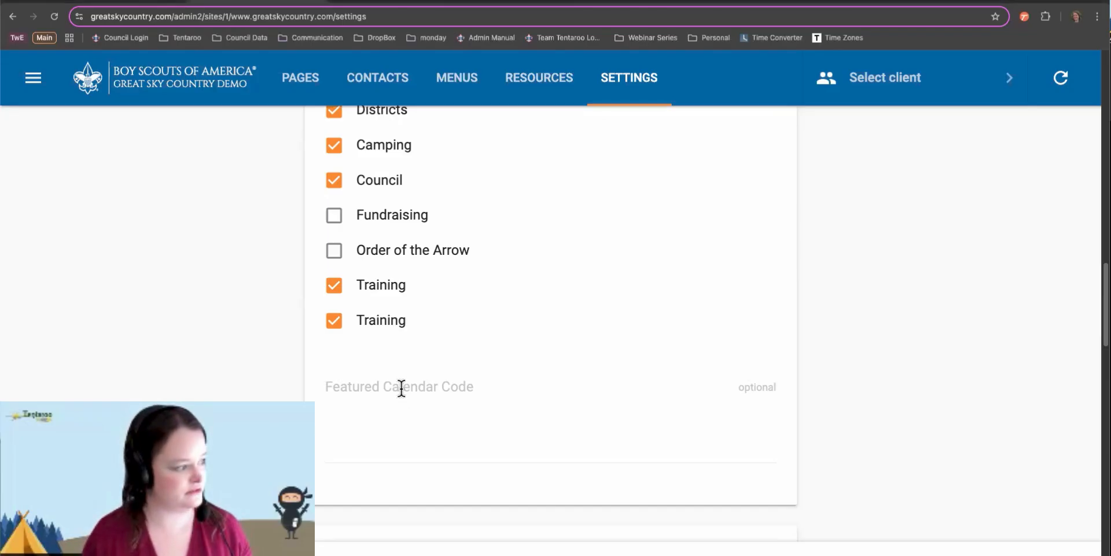
click(370, 390)
Paste the scout-me-in image tag into Featured Calendar Code and save it
key(super+v)
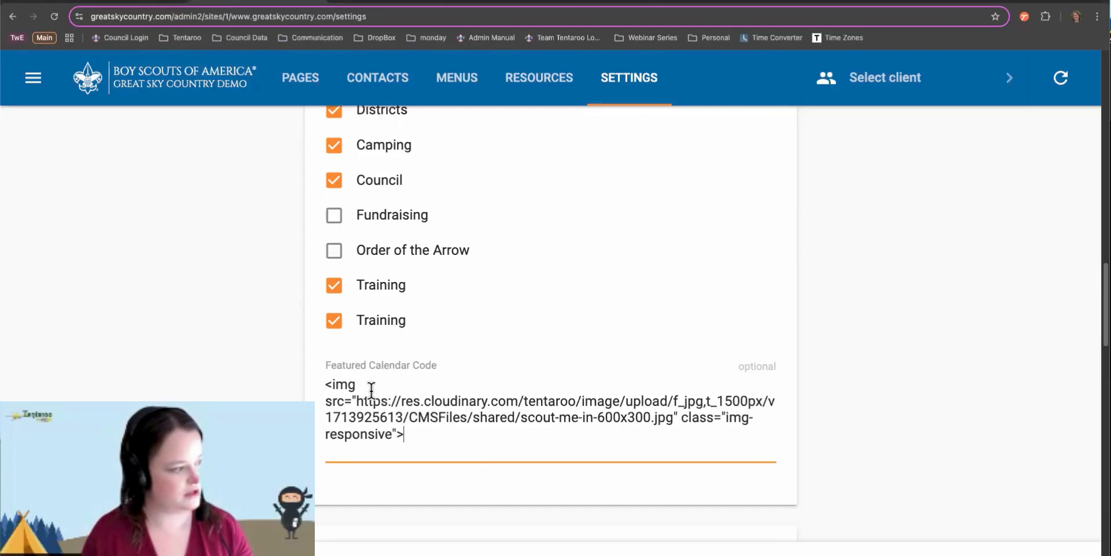
click(368, 554)
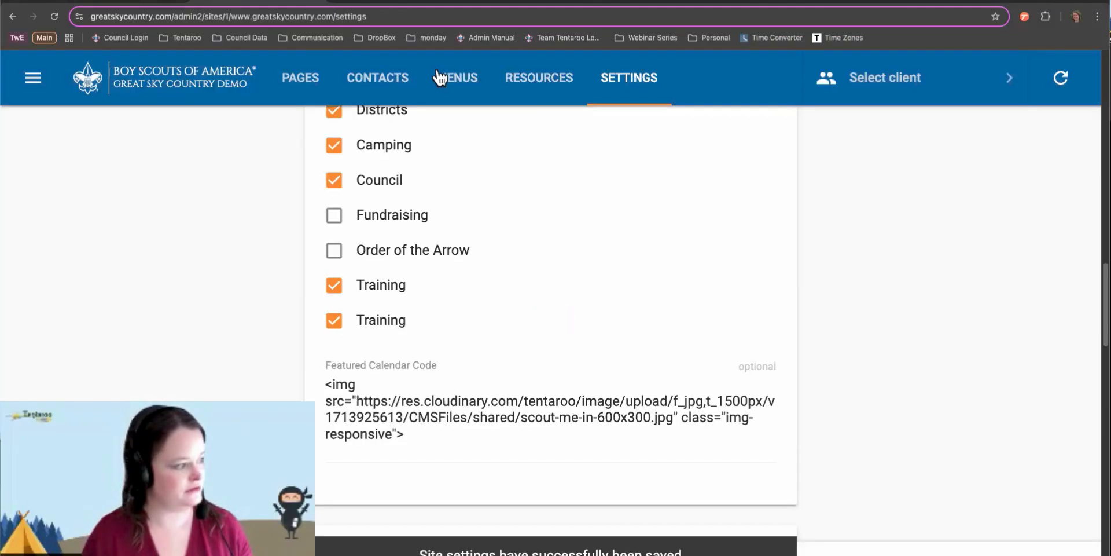
click(133, 4)
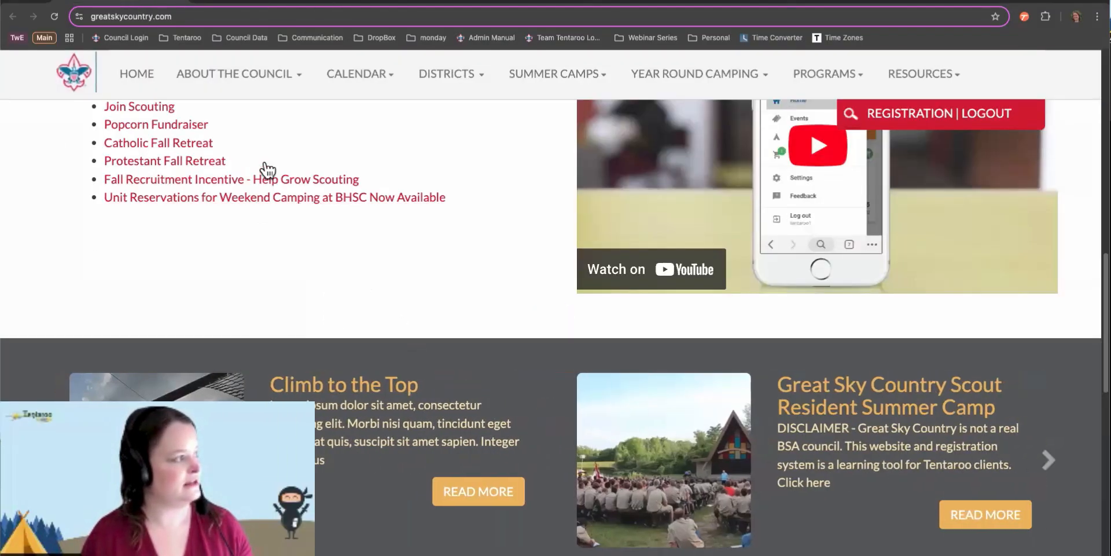
click(266, 3)
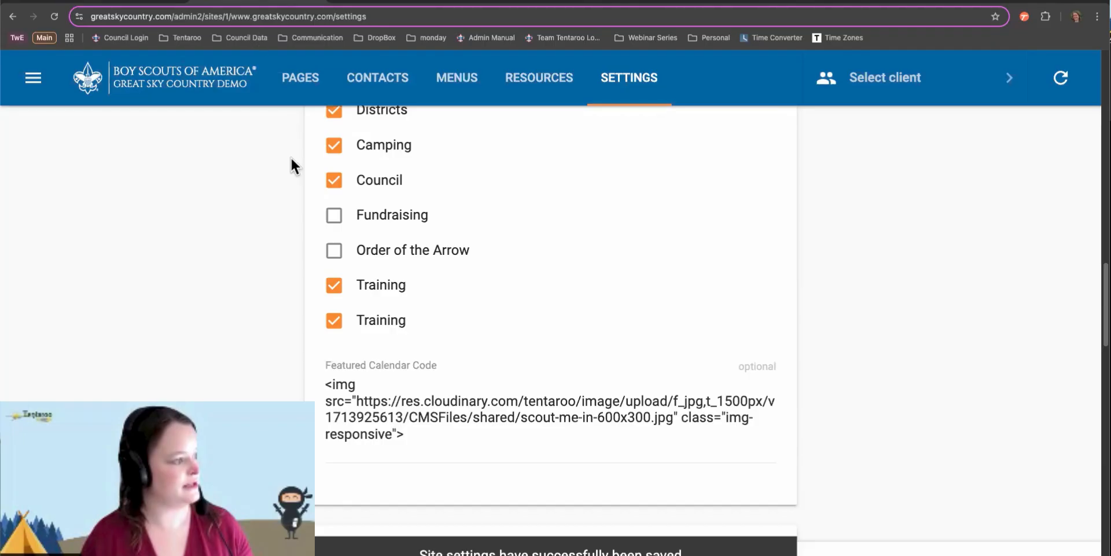
Clear the Featured Calendar Code, save, and reload the homepage to compare
click(424, 435)
drag(424, 435, 301, 369)
key(super+c)
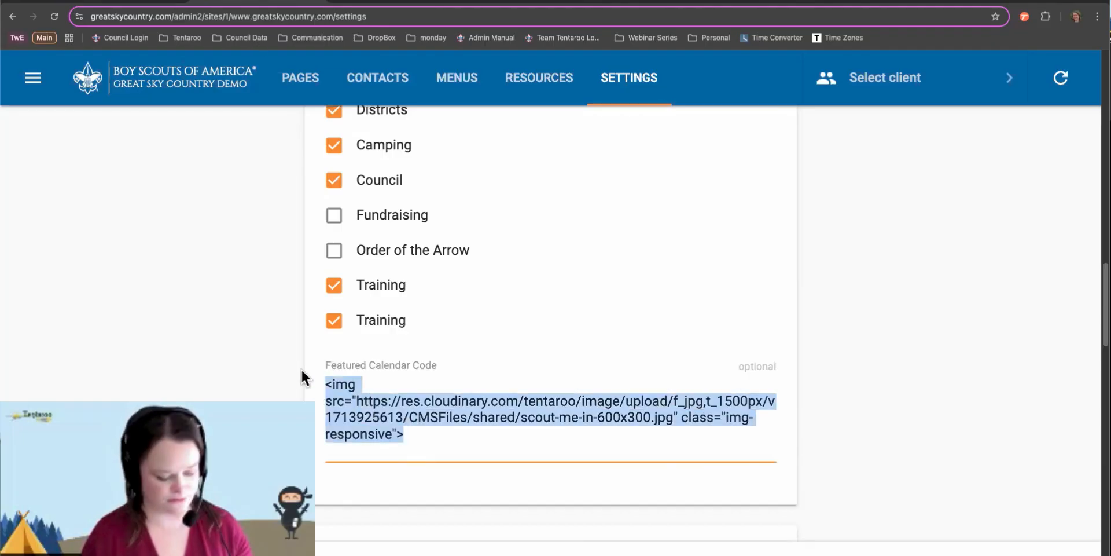
key(BackSpace)
click(538, 554)
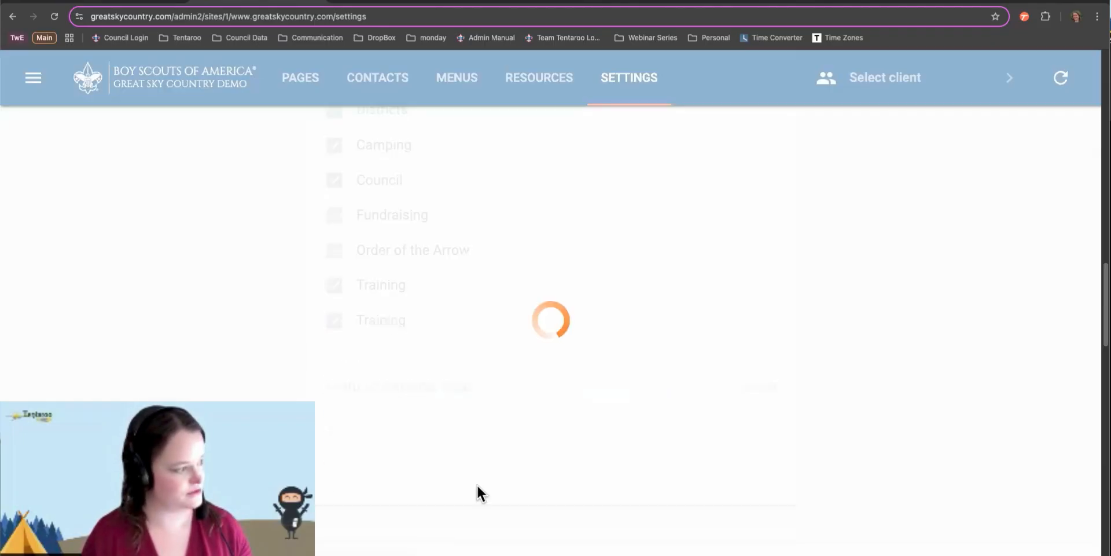
click(127, 5)
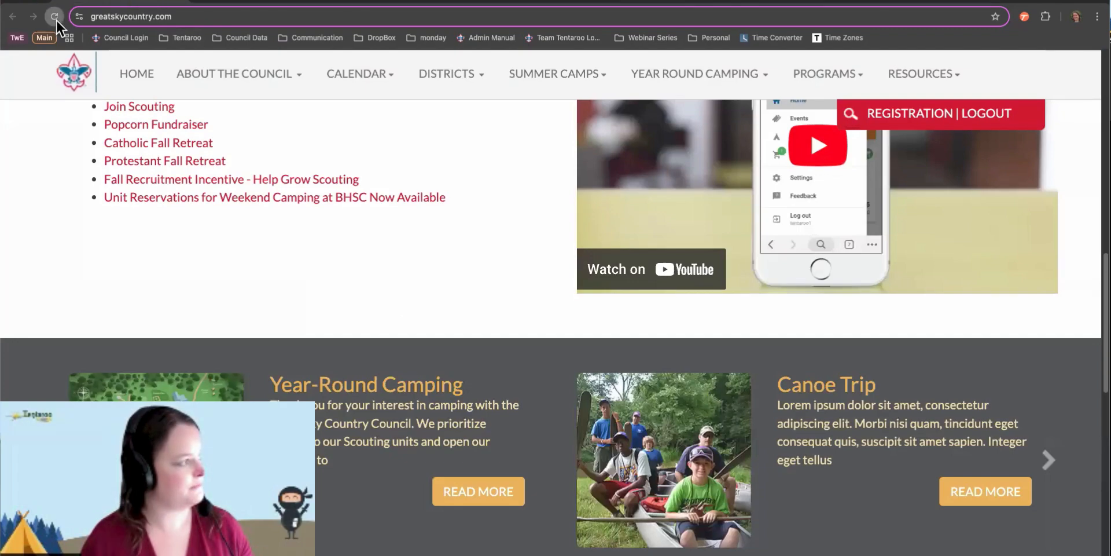
click(54, 16)
scroll(631, 307, down, 5)
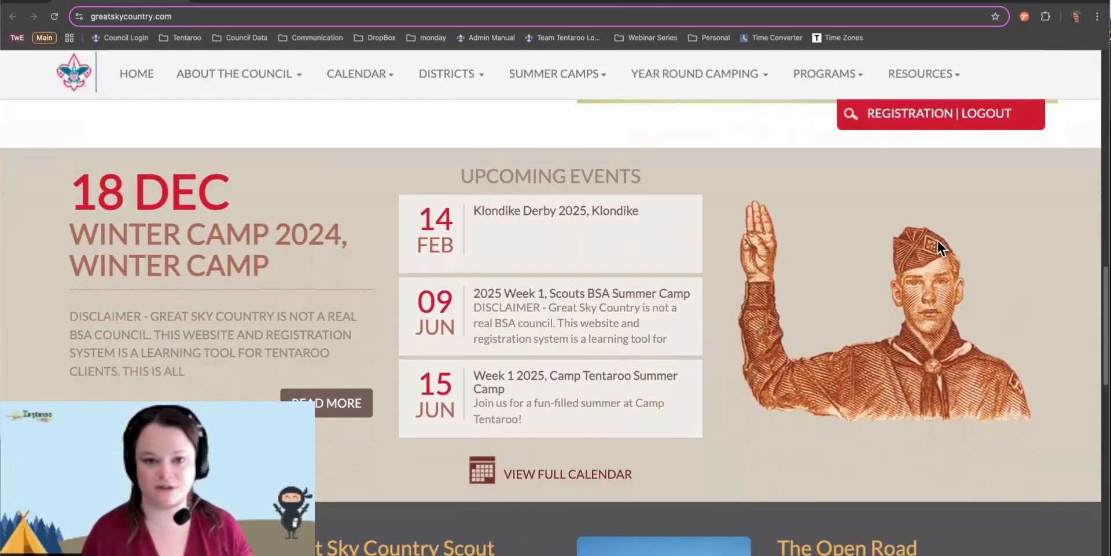
click(248, 5)
Re-paste the scout-me-in-600x300.jpg image tag, save, and reload the homepage to confirm
click(429, 403)
key(super+v)
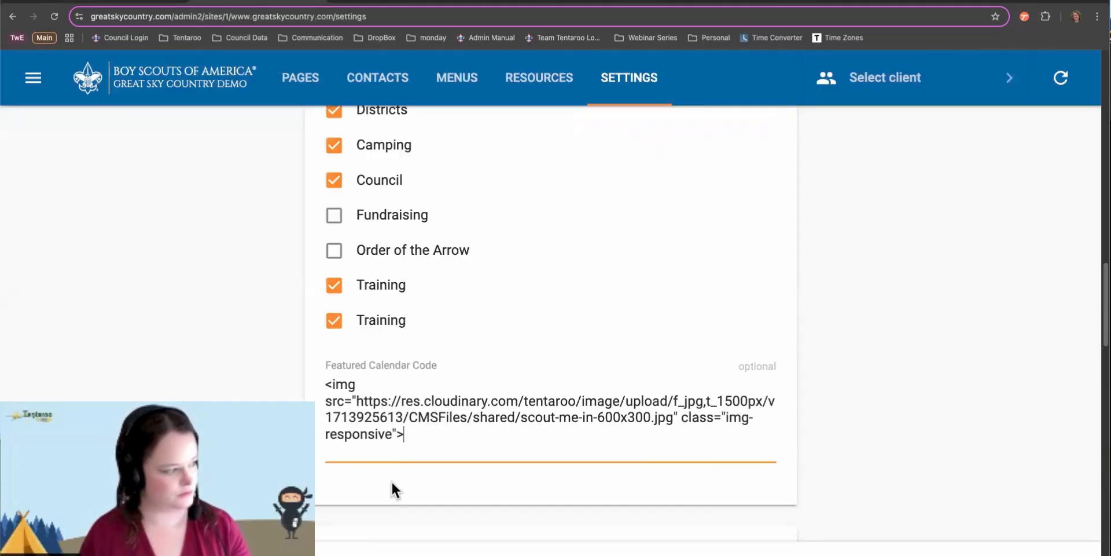
click(415, 541)
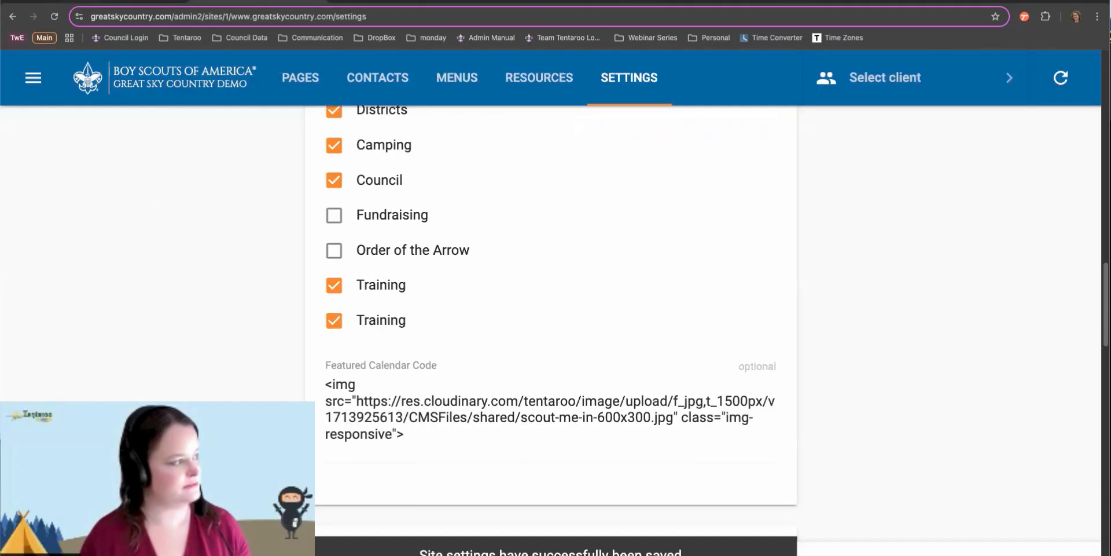
click(111, 4)
click(53, 15)
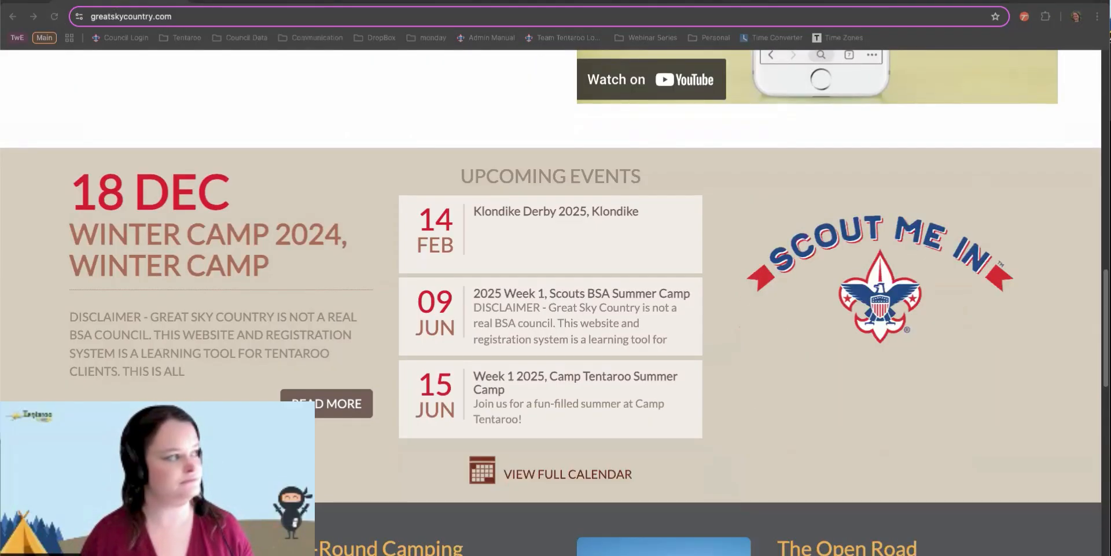
click(281, 2)
scroll(667, 258, down, 1)
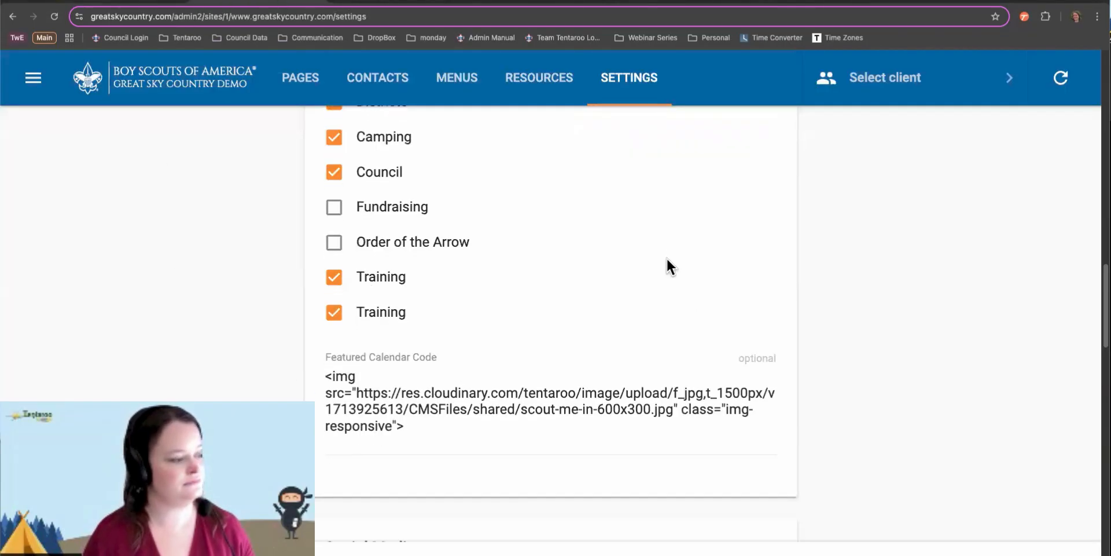
scroll(667, 263, down, 7)
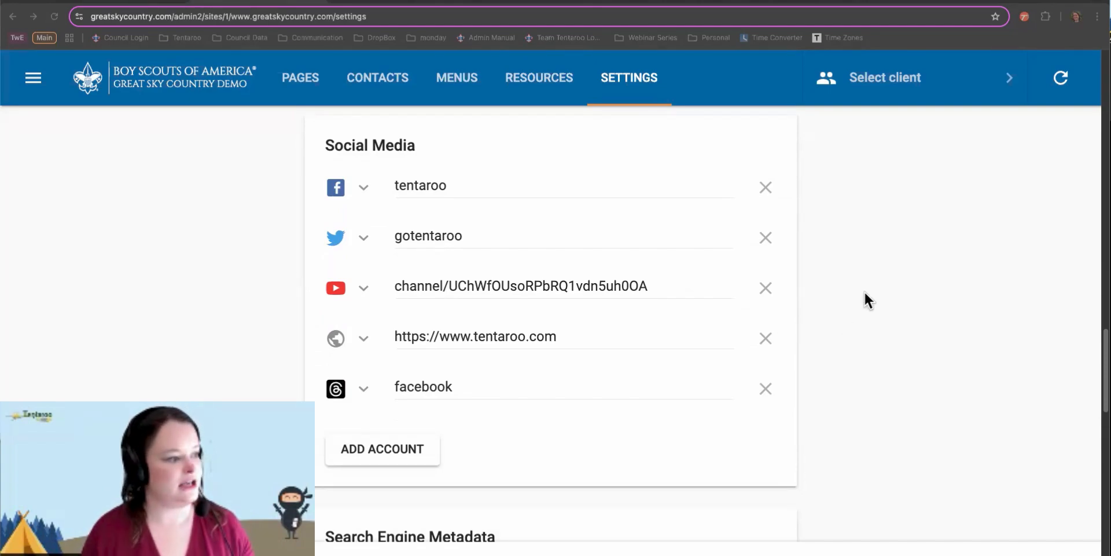
Browse the Facebook row's platform list, close it unchanged, then view the homepage's Scout Me In graphic
click(357, 187)
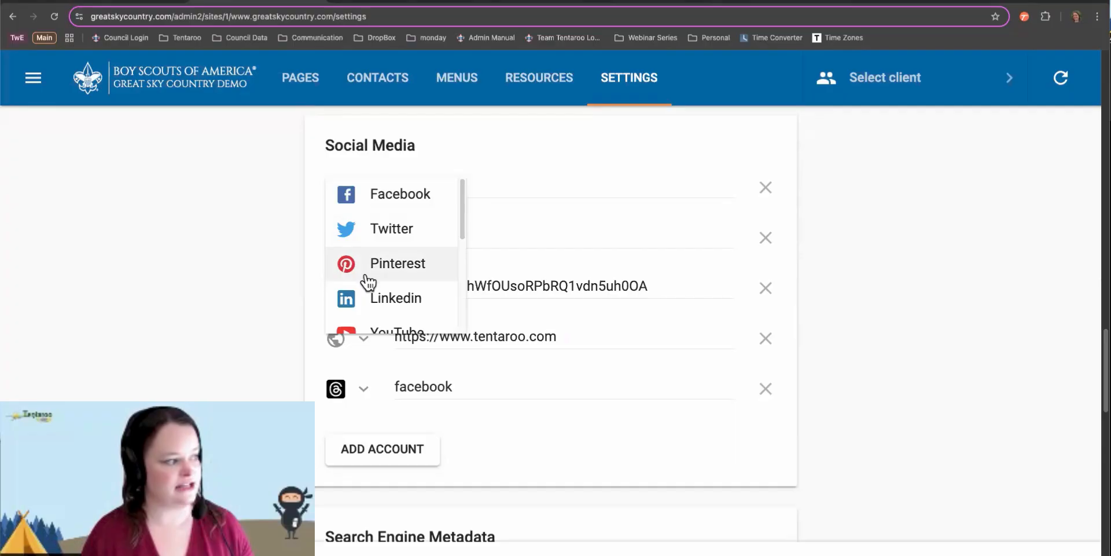
scroll(370, 300, down, 2)
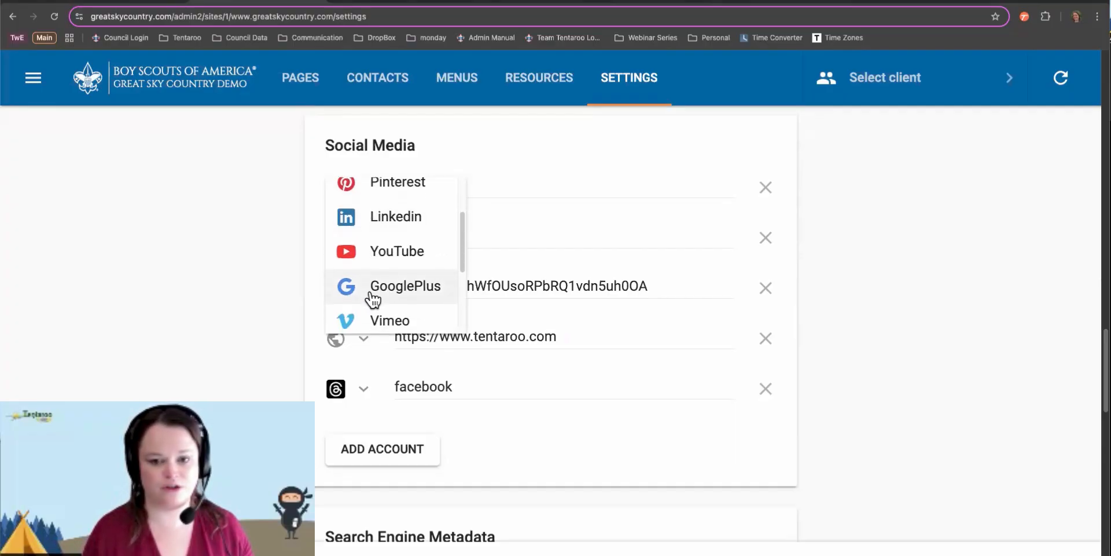
scroll(374, 299, down, 3)
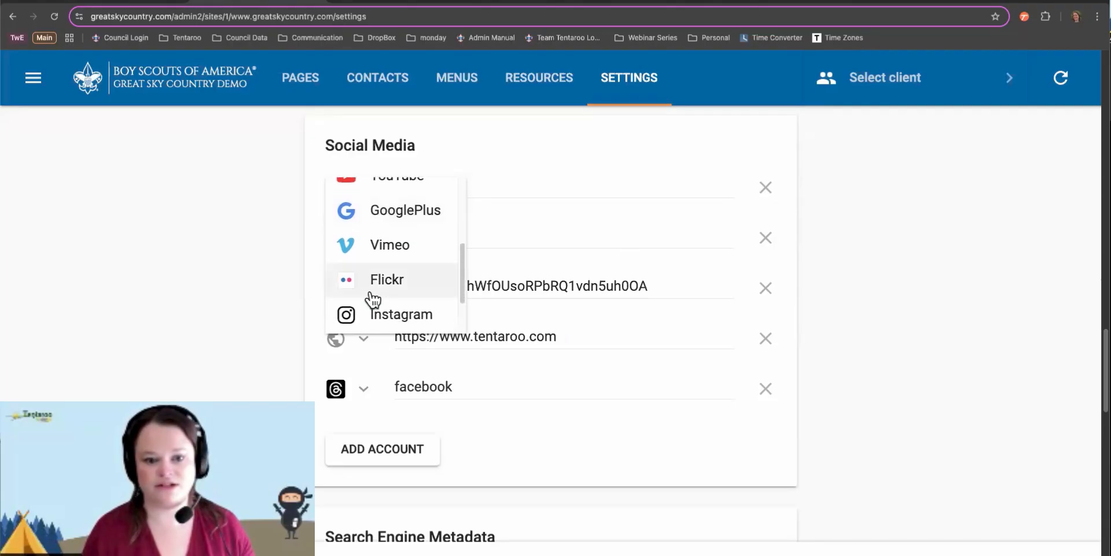
scroll(374, 300, down, 2)
scroll(373, 300, up, 3)
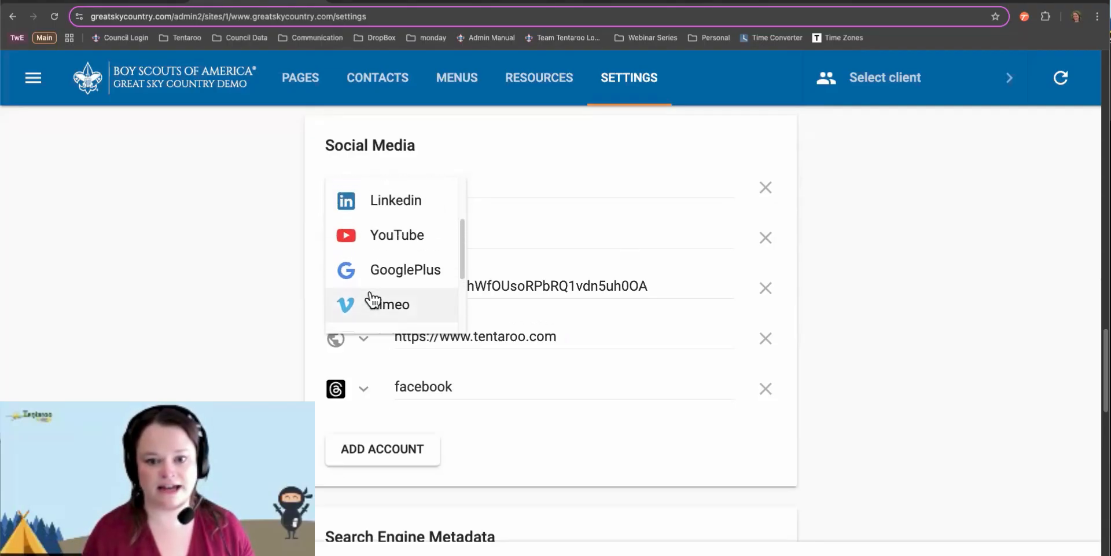
scroll(373, 300, up, 1)
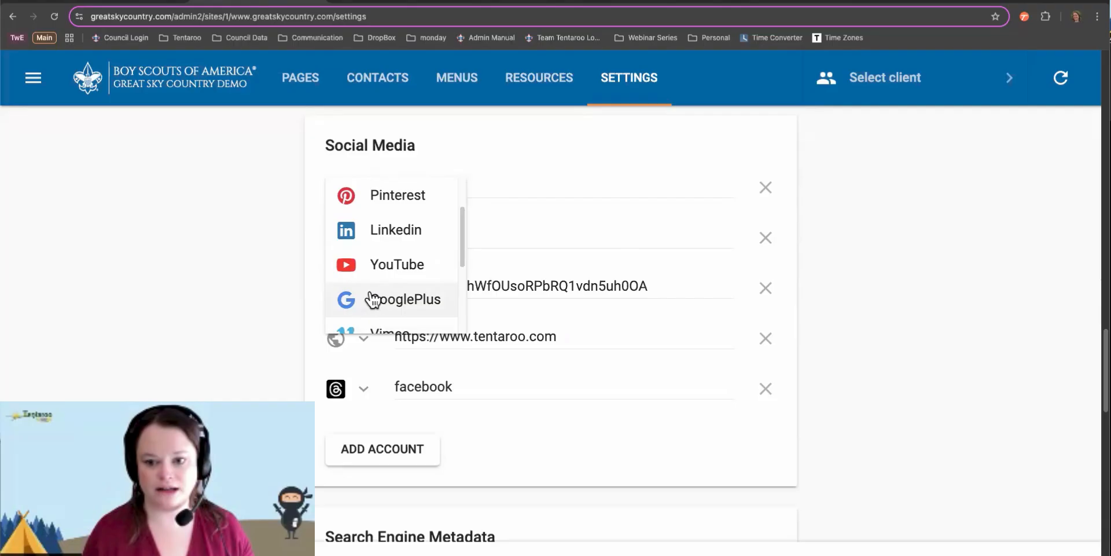
click(435, 182)
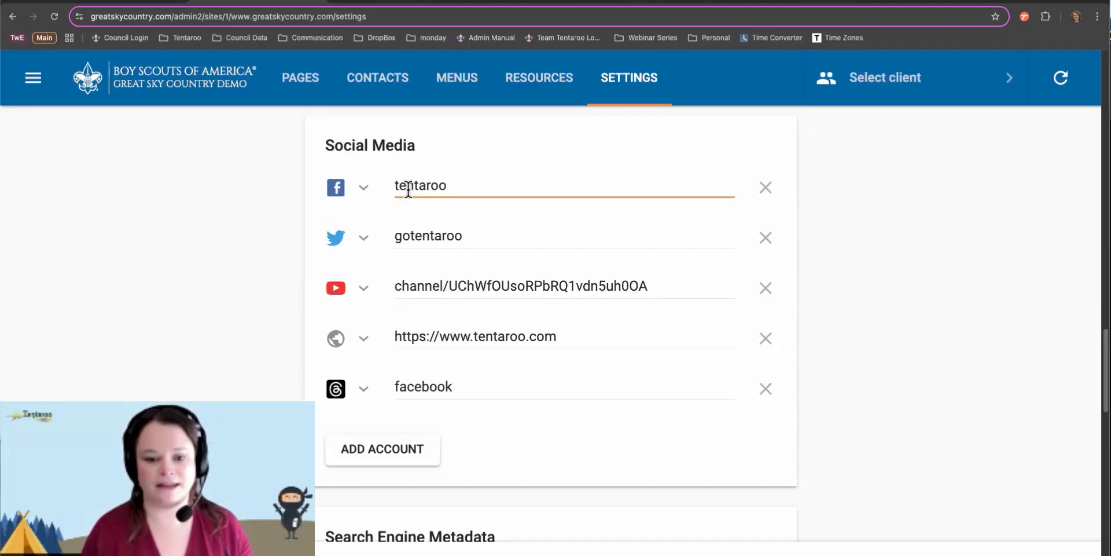
click(143, 2)
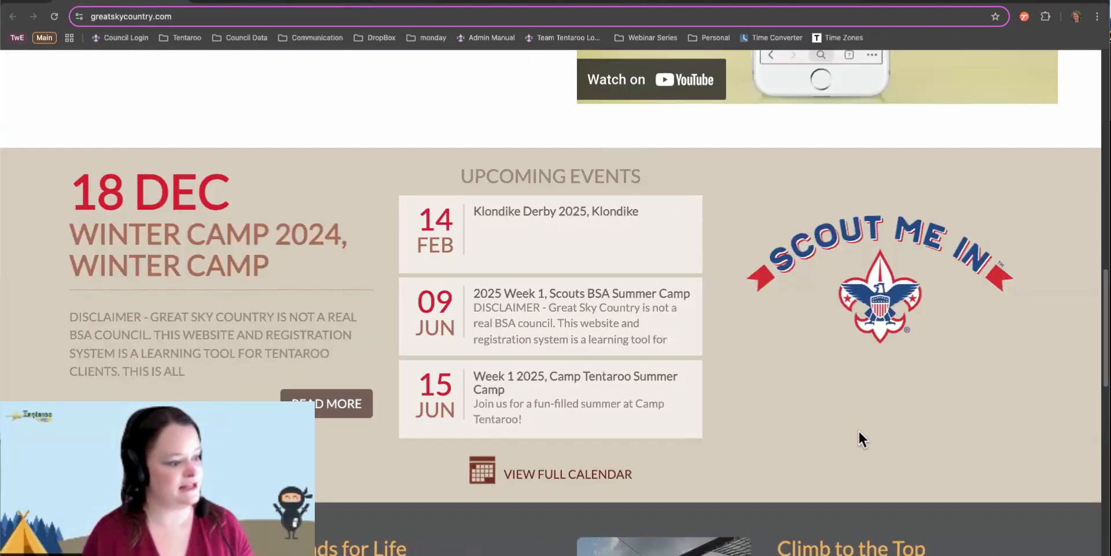
Open the council's linked Facebook page, close it, and return to the admin settings
scroll(858, 429, up, 15)
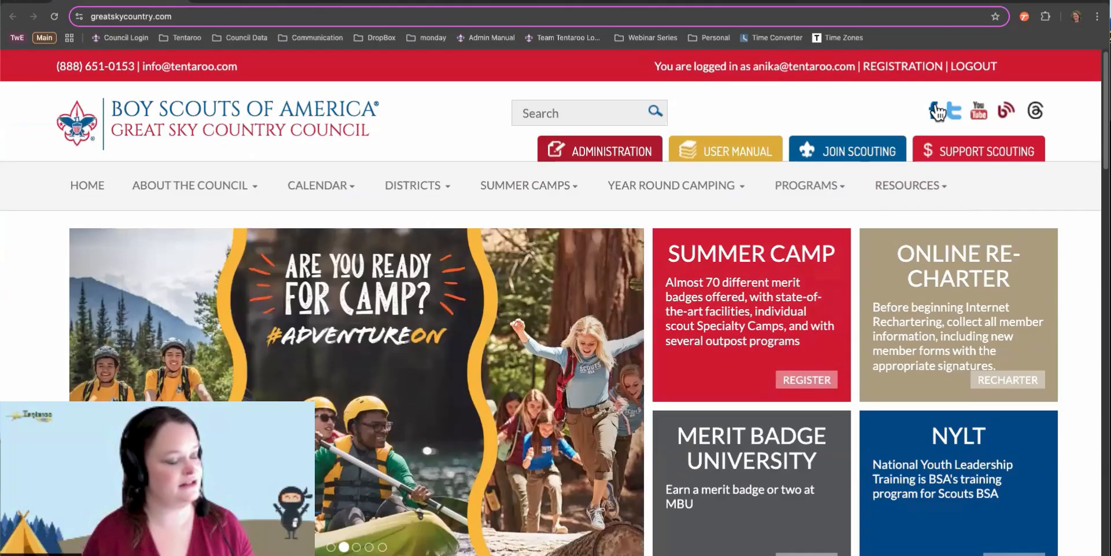
click(936, 109)
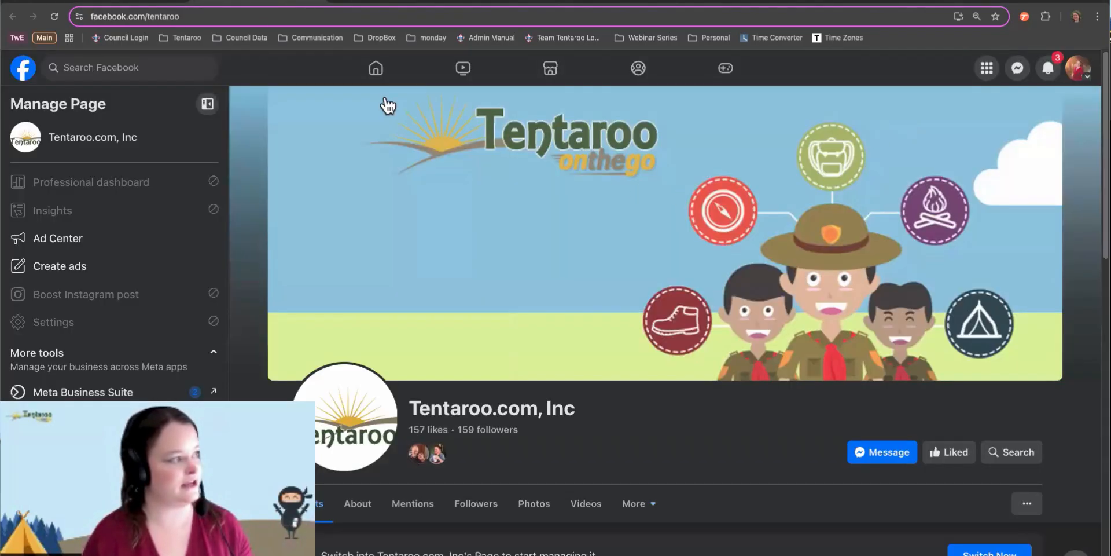
click(317, 1)
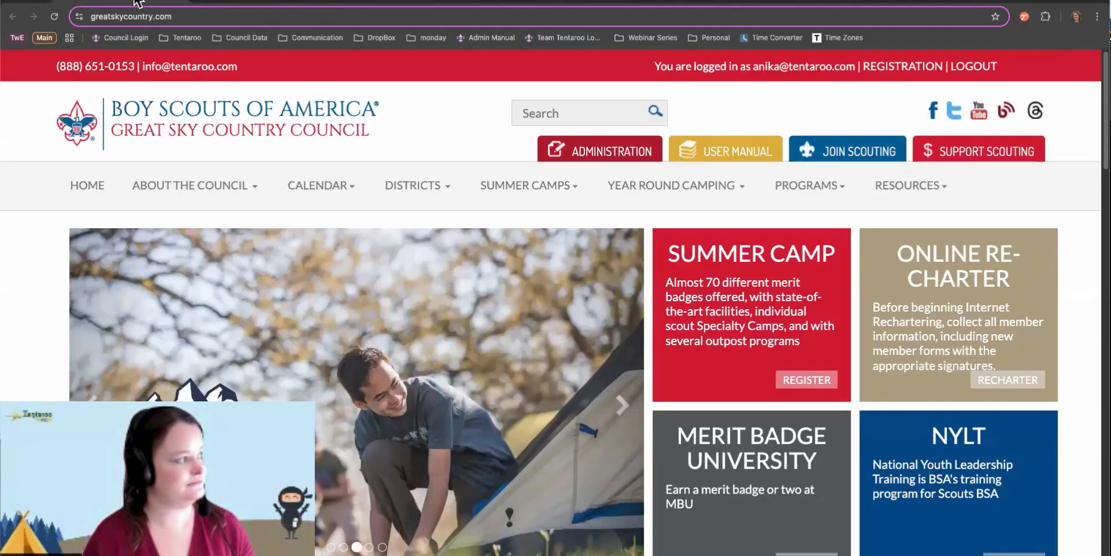
click(257, 2)
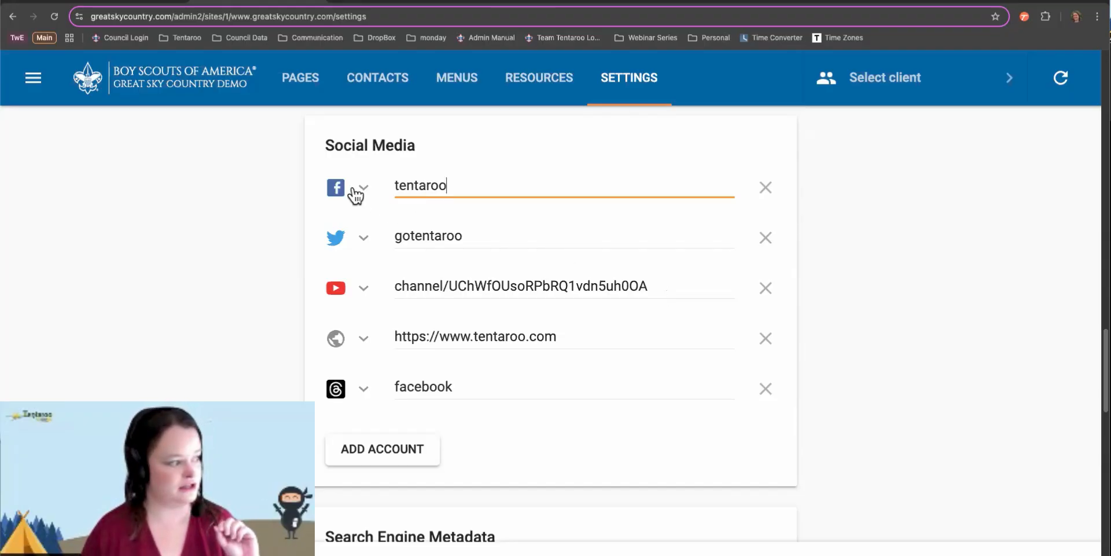
click(363, 337)
scroll(374, 445, down, 5)
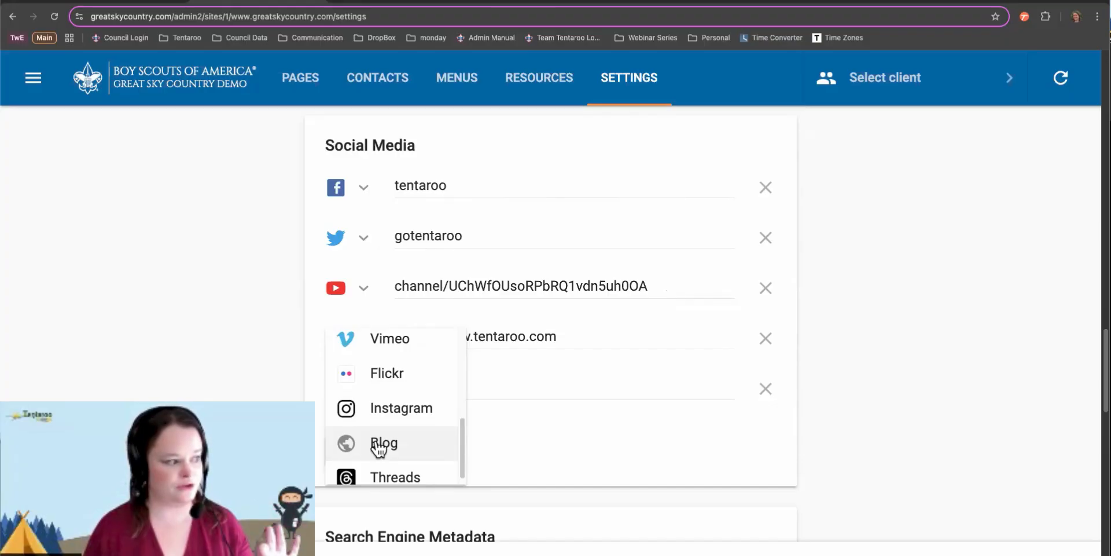
click(379, 444)
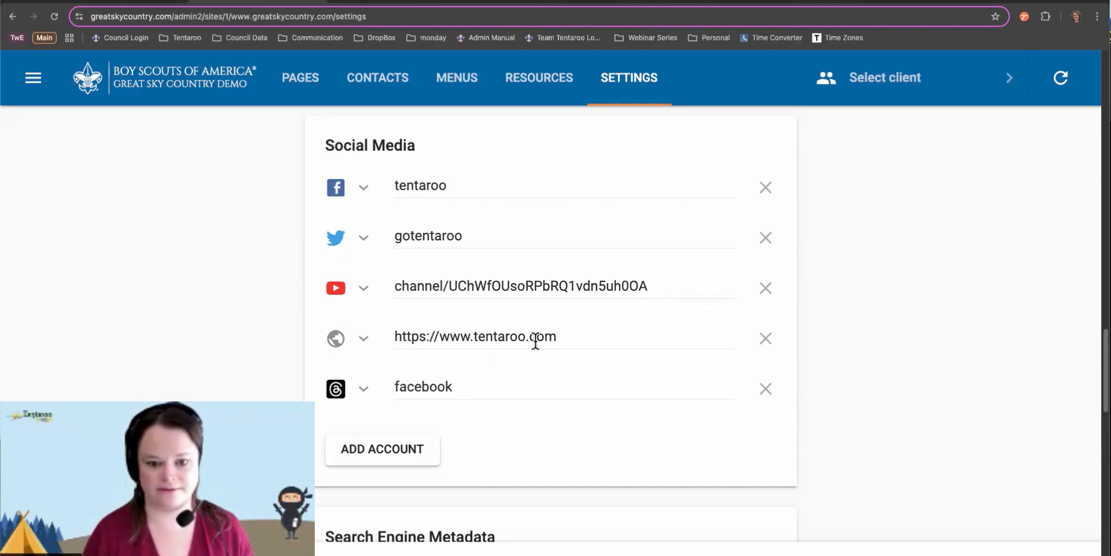
scroll(535, 341, down, 6)
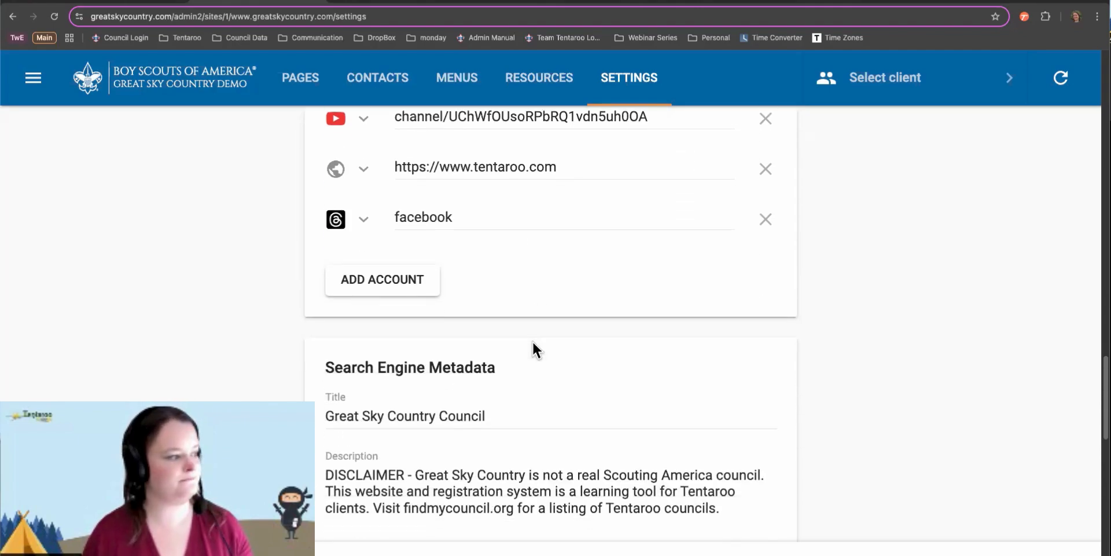
scroll(535, 349, down, 1)
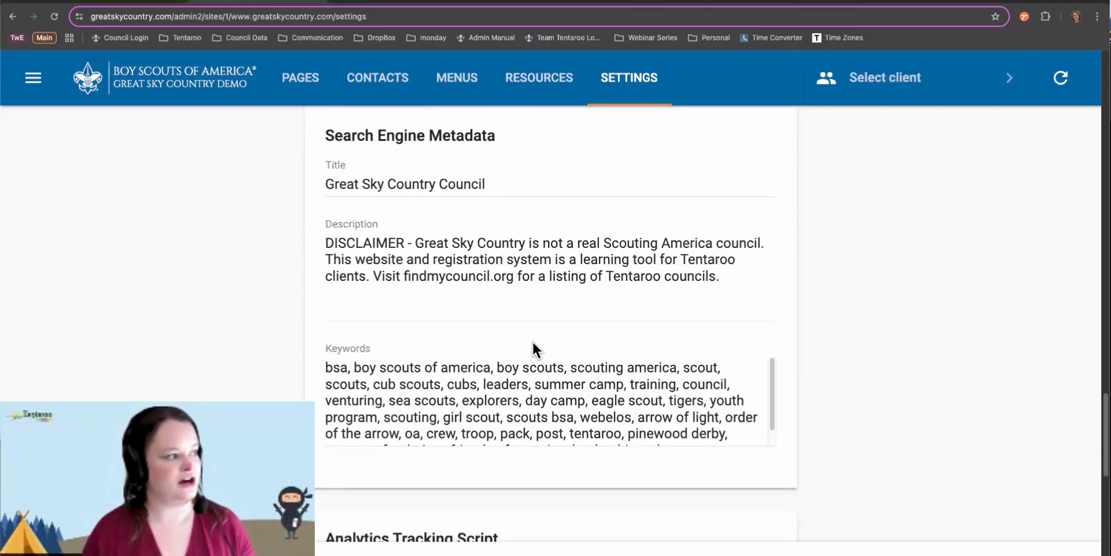
scroll(535, 349, up, 1)
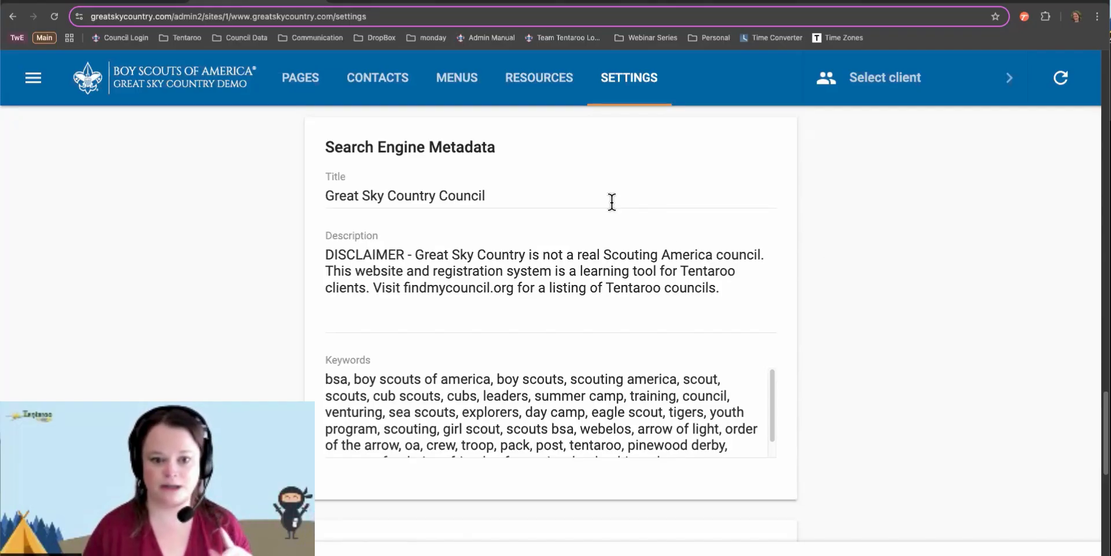
click(544, 192)
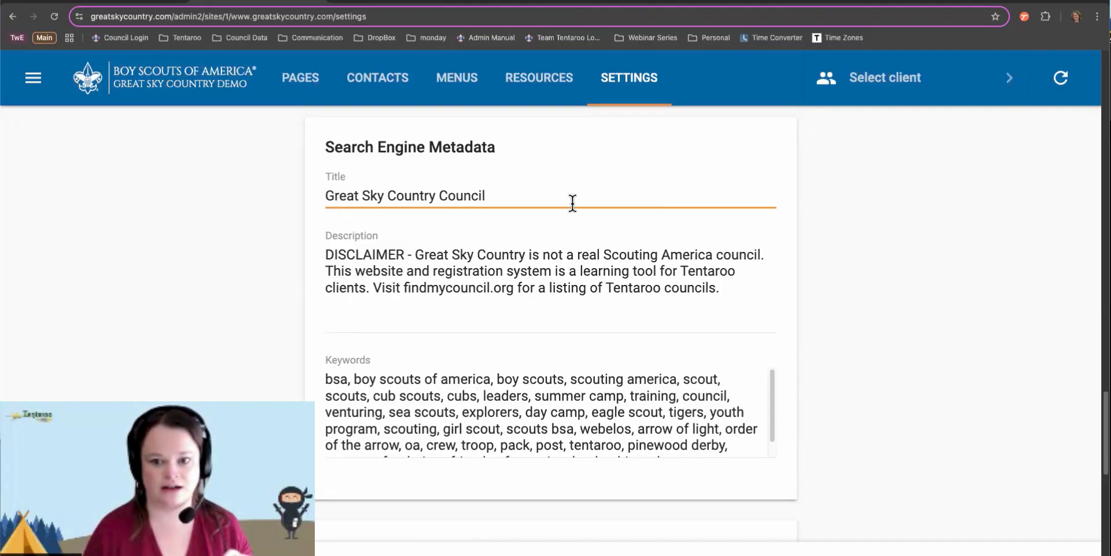
click(142, 4)
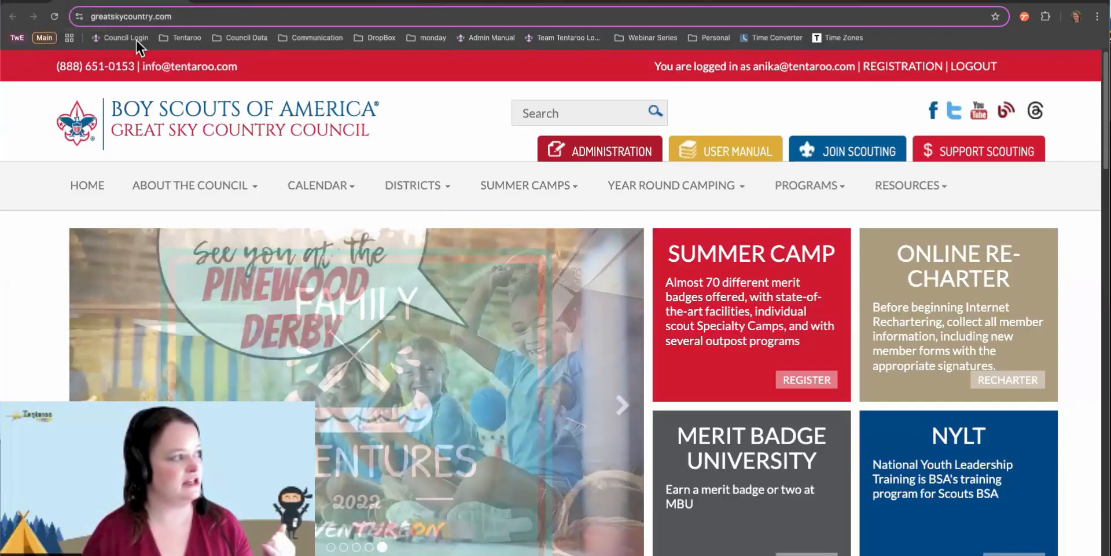
click(533, 3)
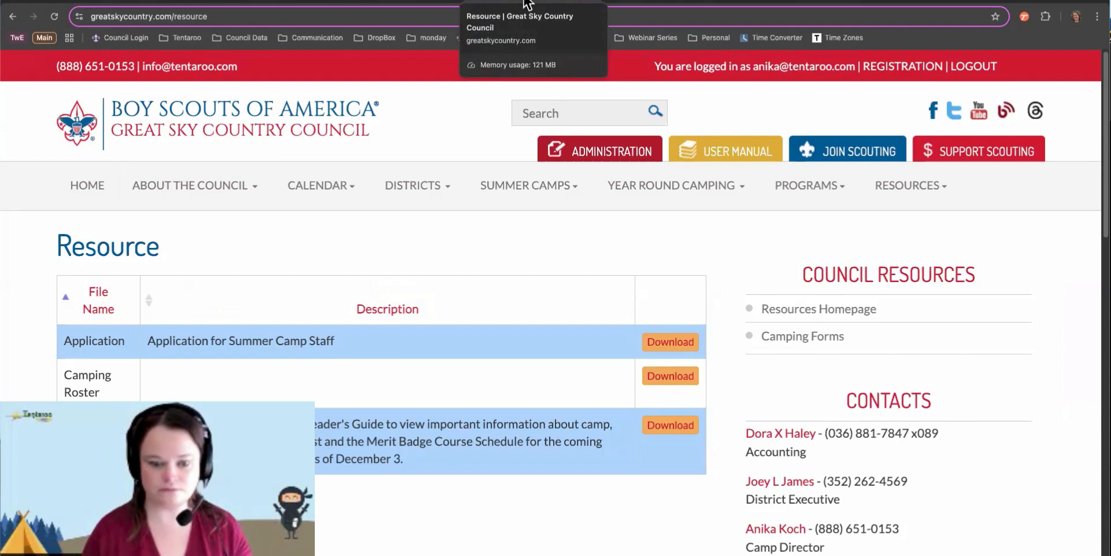
click(276, 4)
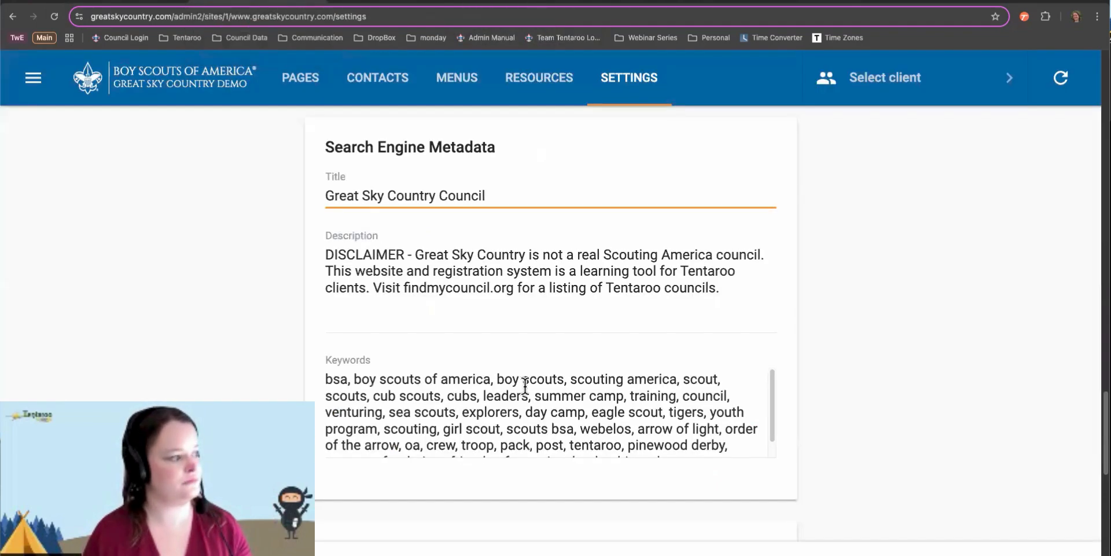
click(580, 295)
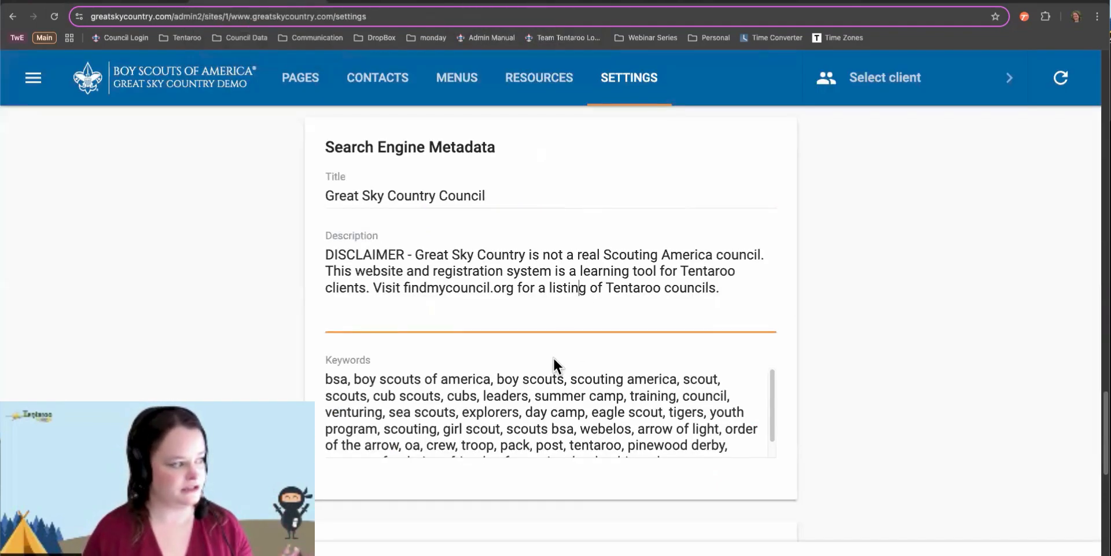
click(535, 404)
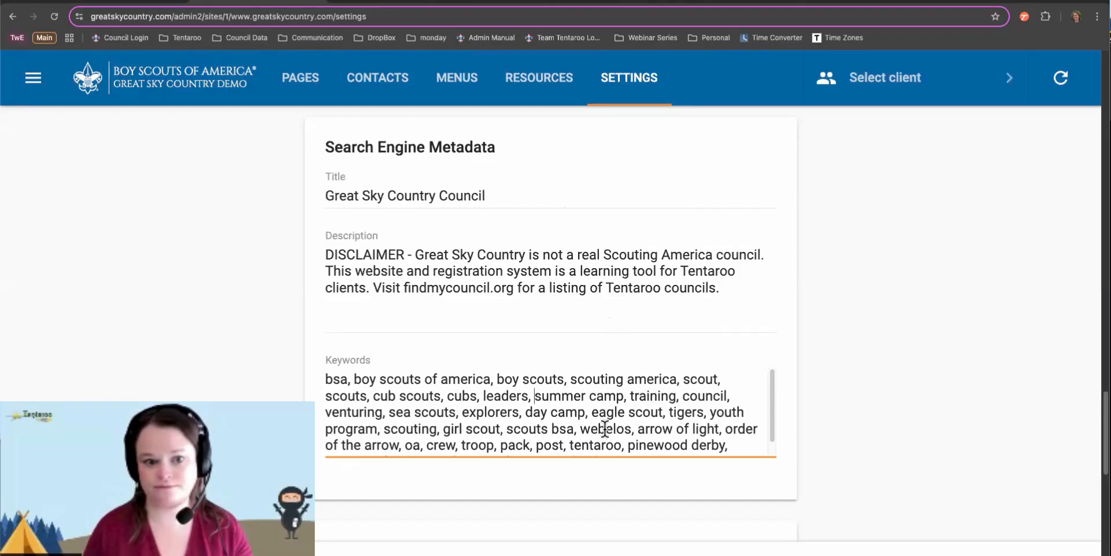
scroll(683, 349, down, 7)
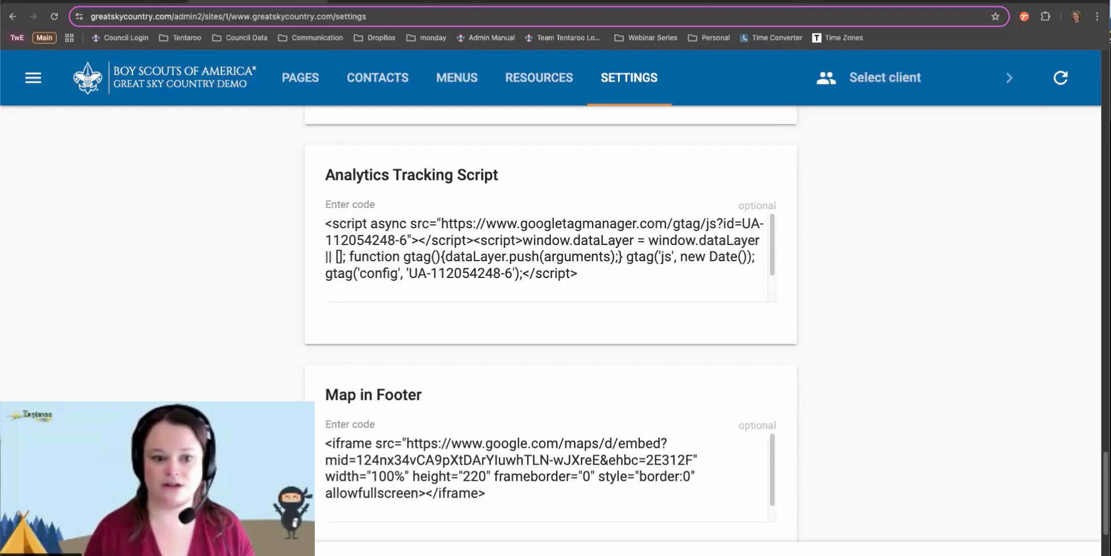
click(601, 246)
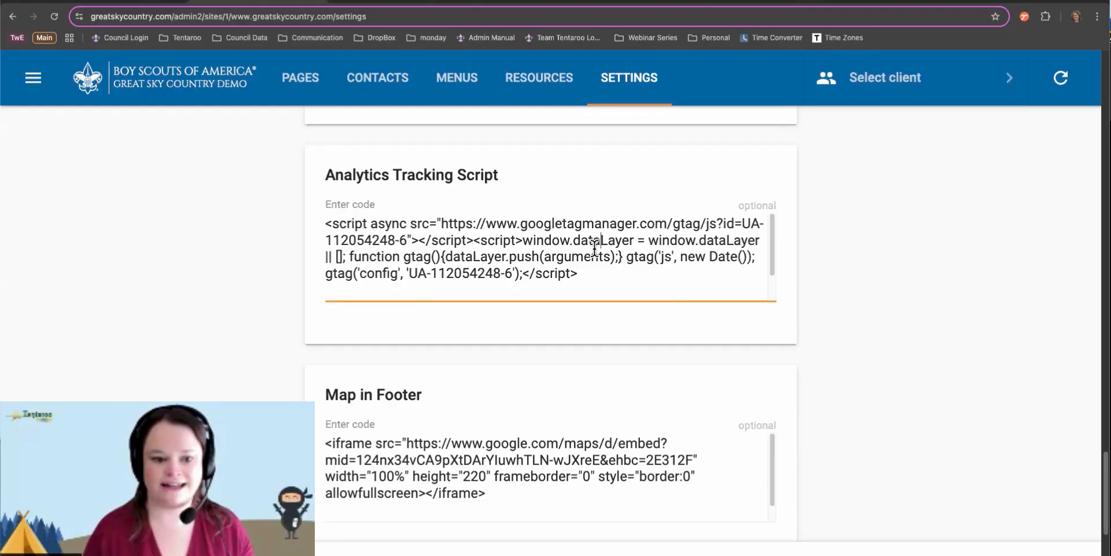
scroll(600, 249, down, 2)
scroll(516, 451, down, 1)
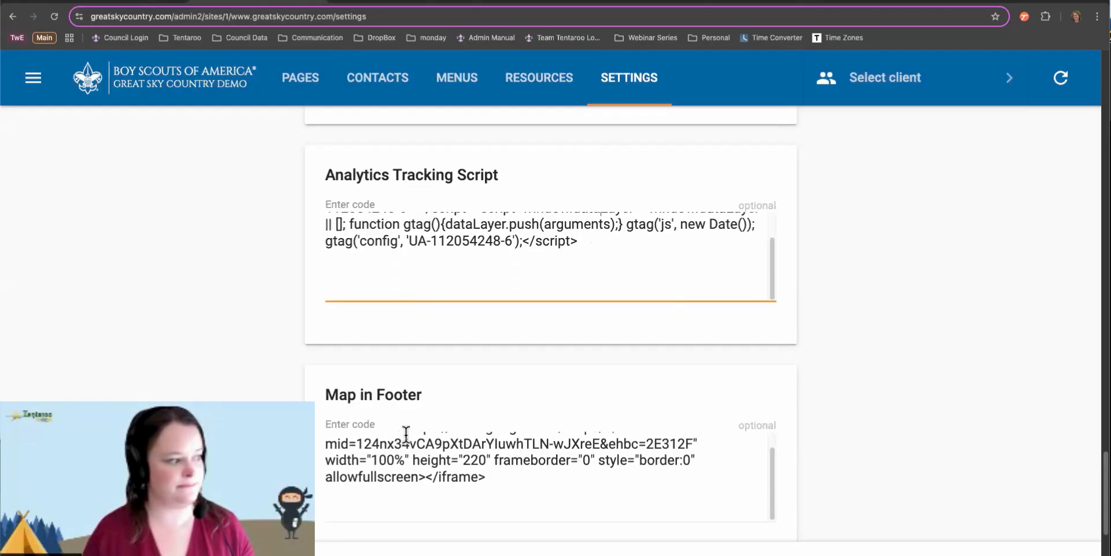
scroll(518, 497, up, 1)
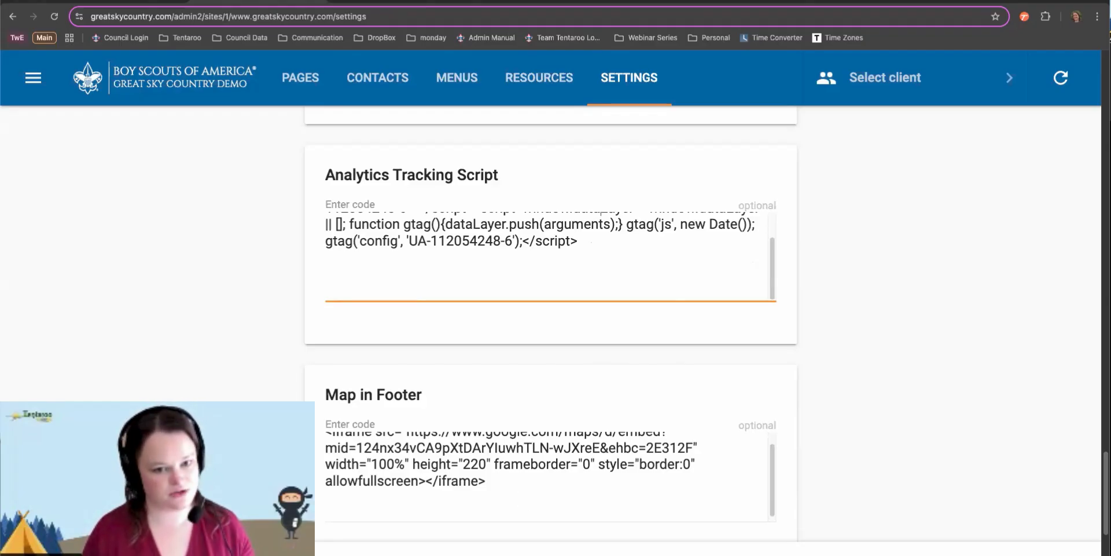
scroll(950, 375, down, 3)
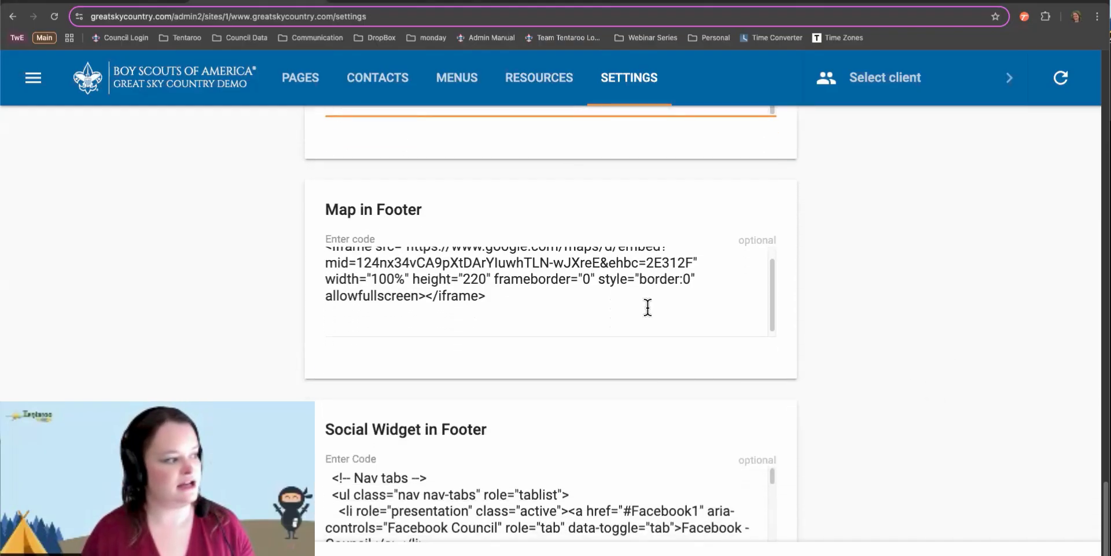
scroll(646, 302, up, 1)
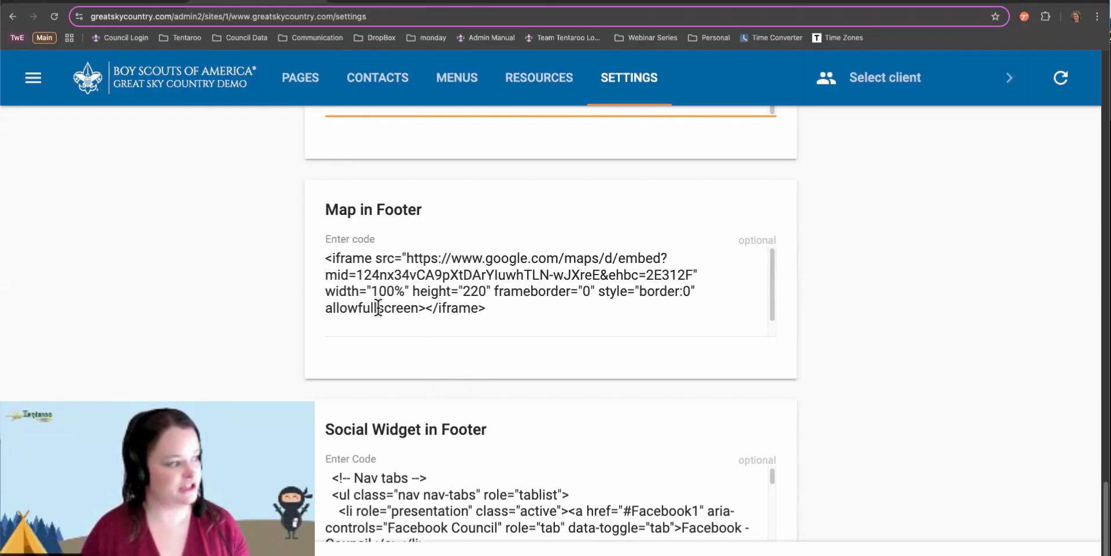
drag(325, 290, 411, 289)
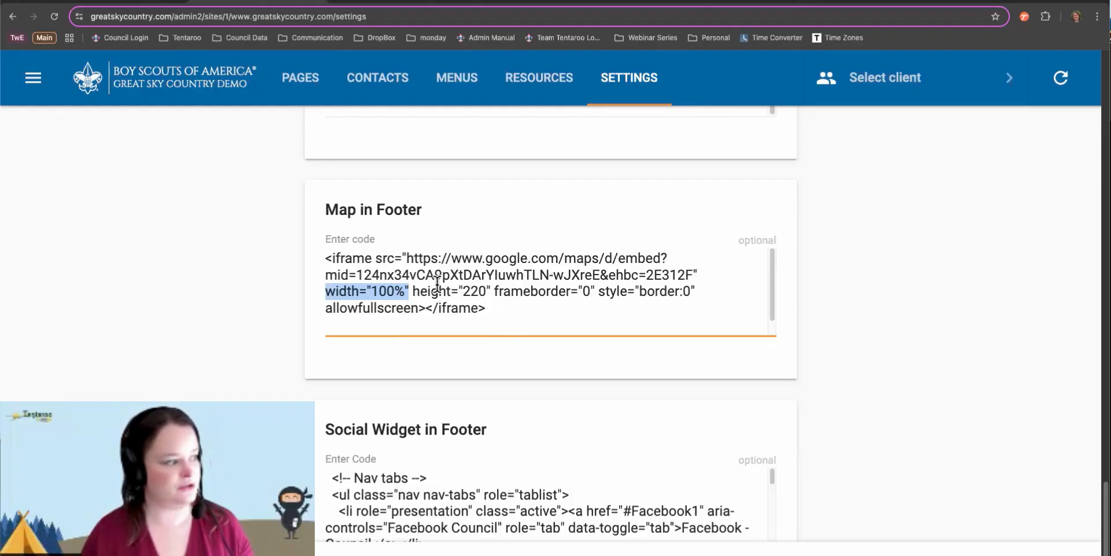
drag(462, 290, 487, 291)
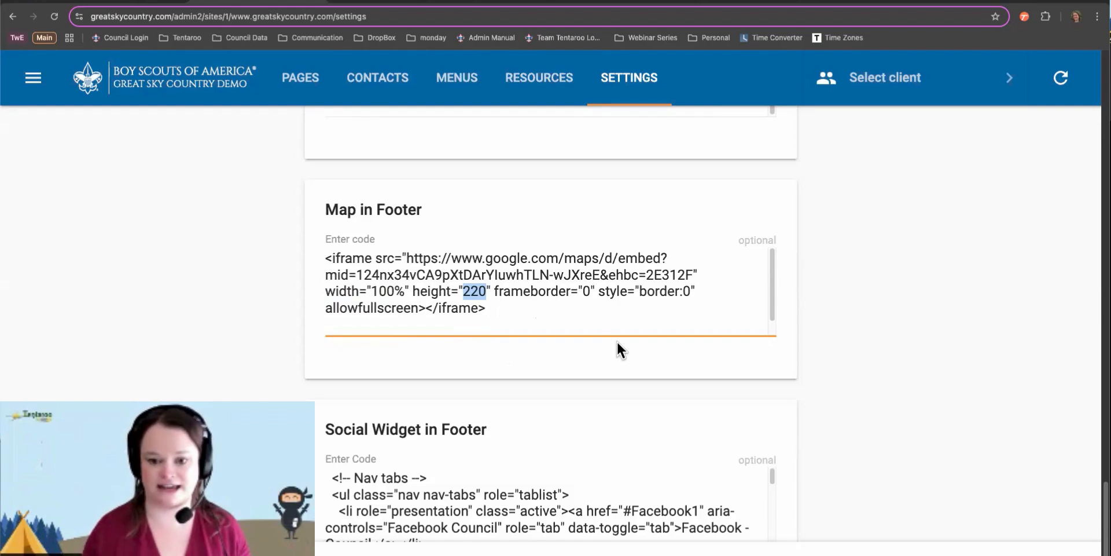
click(860, 346)
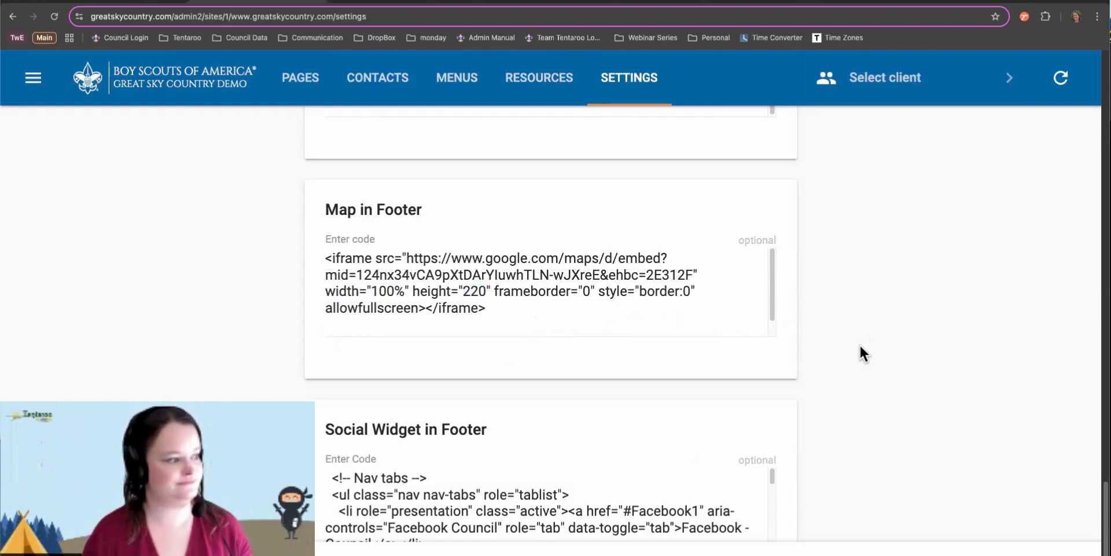
scroll(840, 334, down, 3)
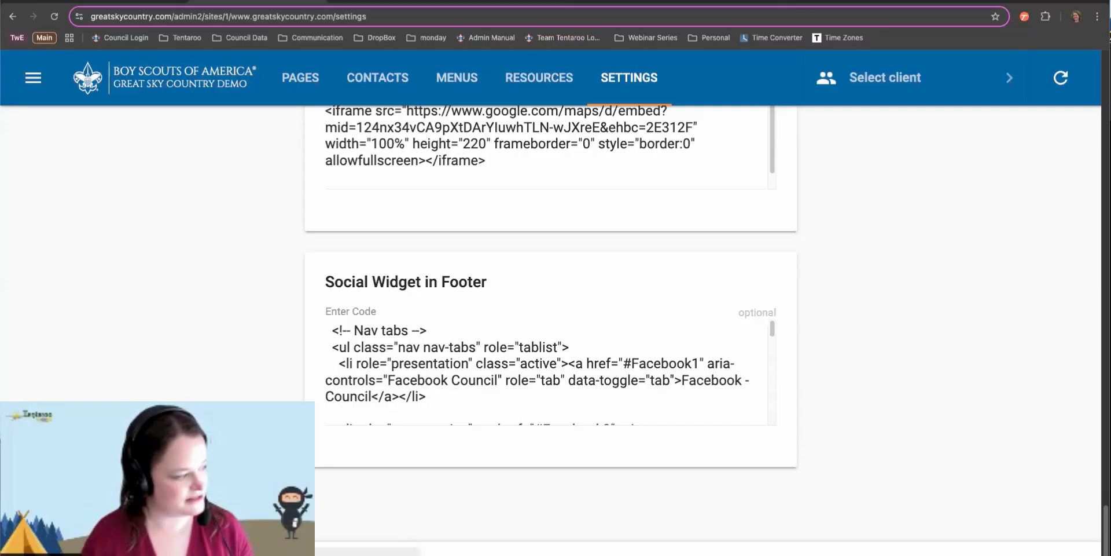
Scroll back up the greatskycountry.com settings to the general contact info
scroll(742, 324, up, 5)
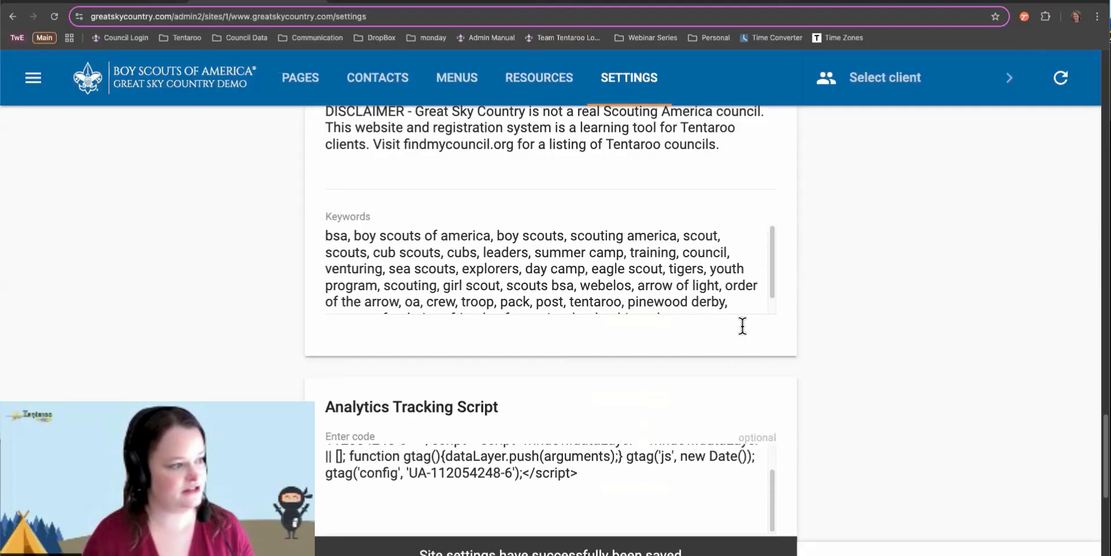
scroll(743, 324, up, 15)
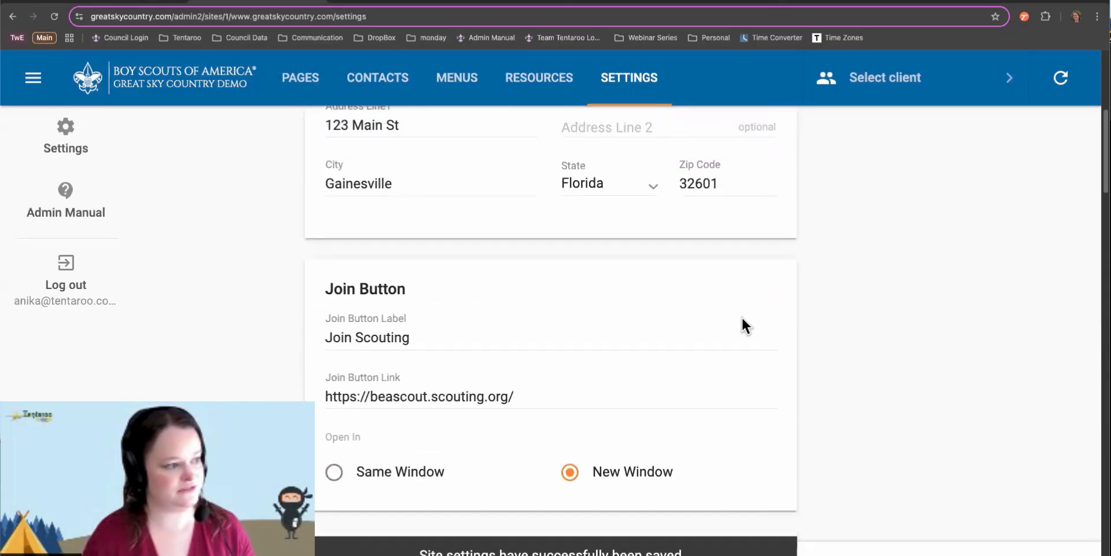
scroll(742, 316, up, 6)
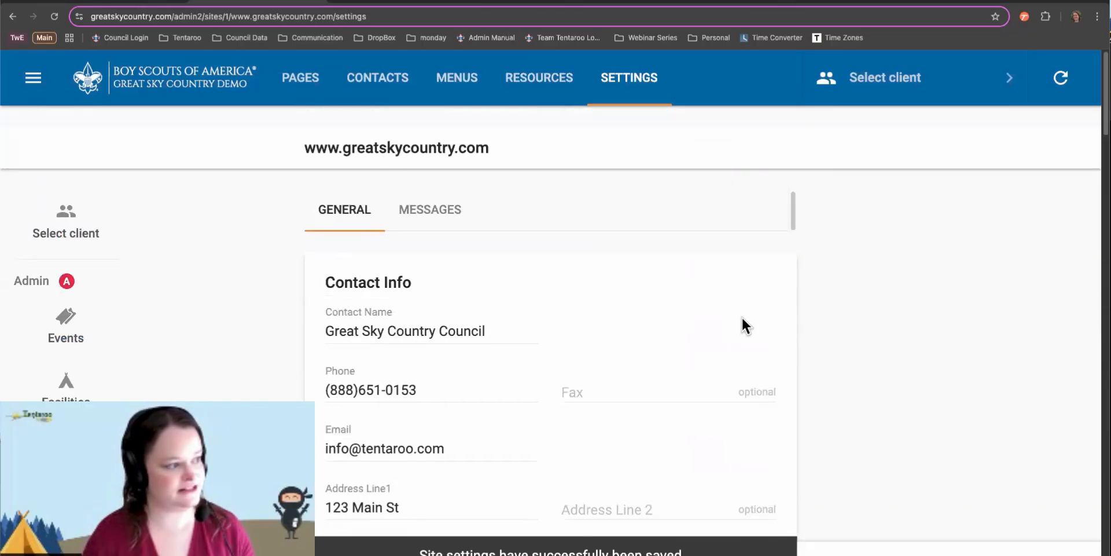
Compare the SUMMER CAMP homepage message with its tile on the live homepage
click(432, 190)
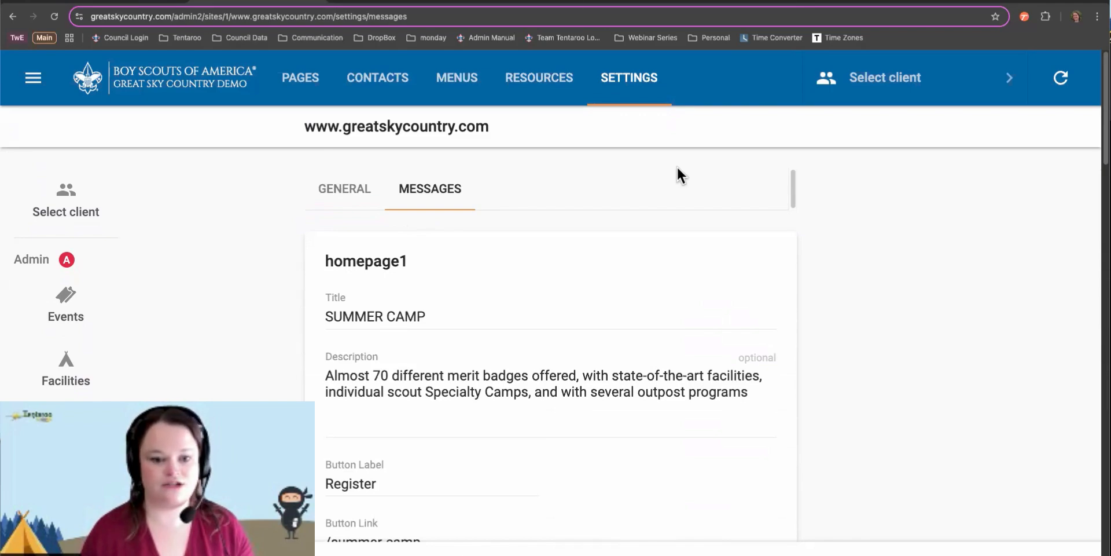
click(117, 3)
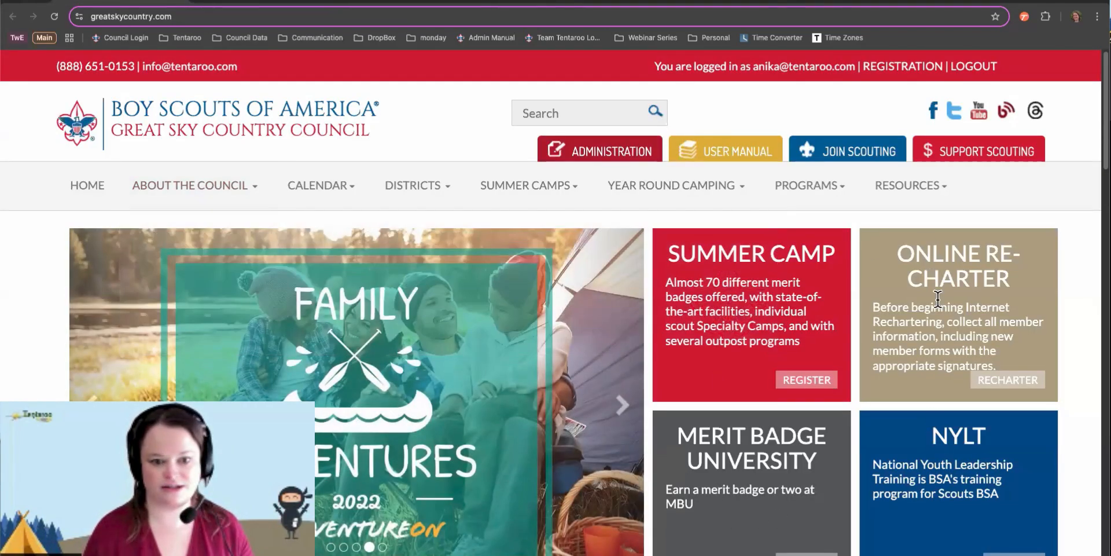
click(232, 2)
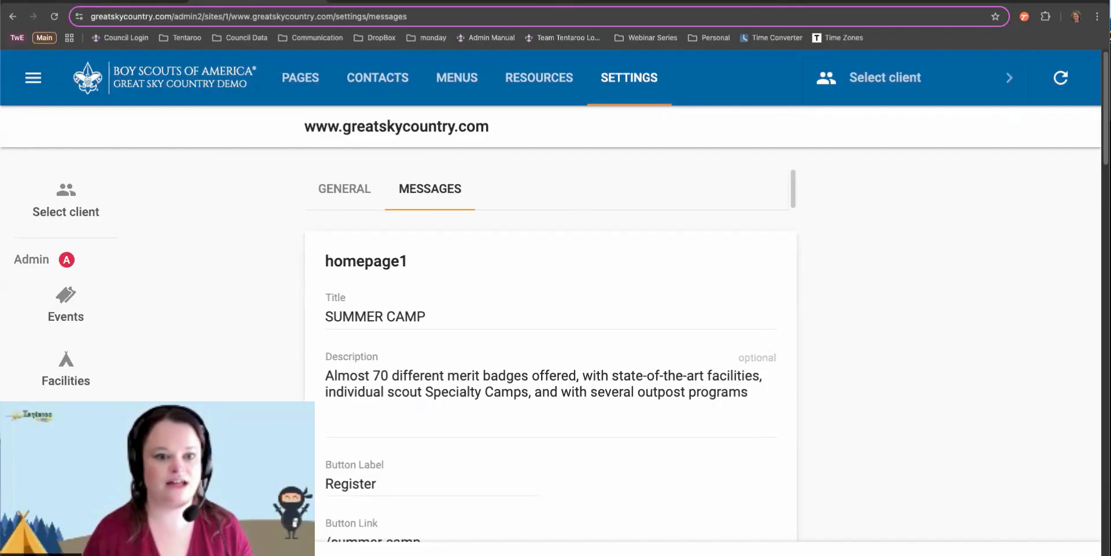
Review the homepage1–homepage5 message cards, down to the 5th Box's Submit! button
scroll(615, 292, down, 3)
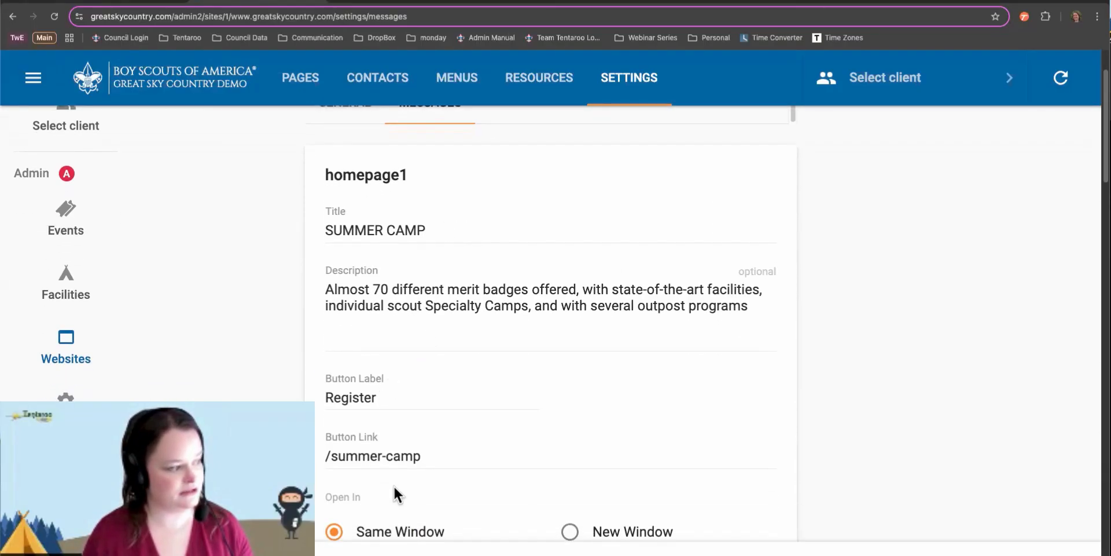
scroll(452, 518, down, 1)
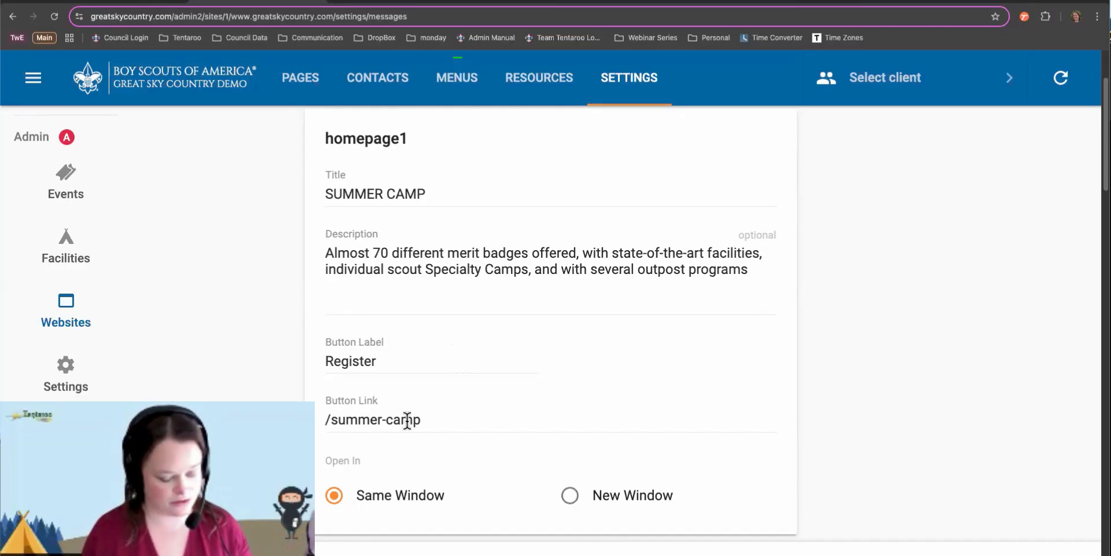
scroll(407, 421, down, 5)
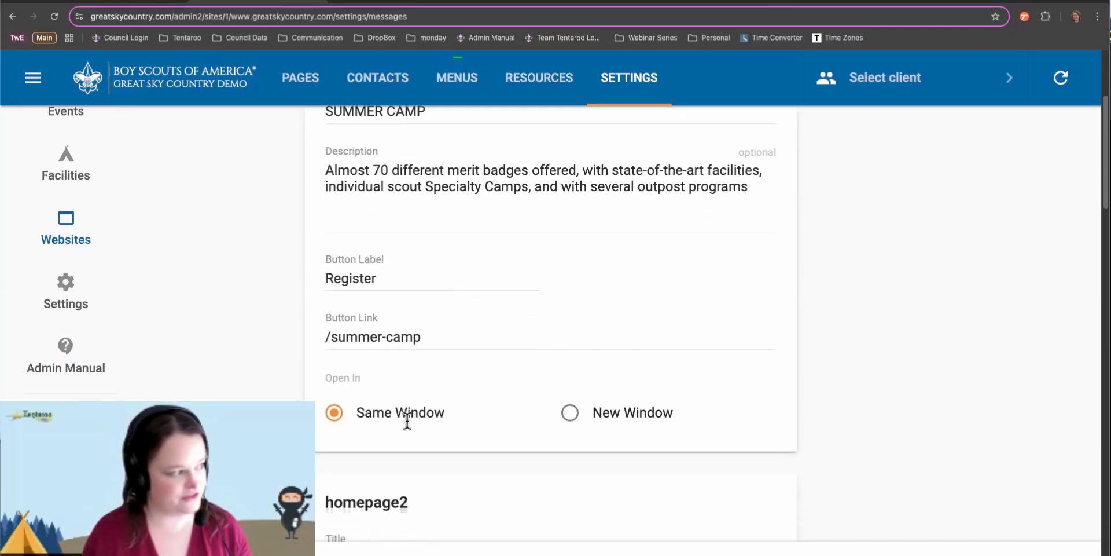
scroll(406, 422, down, 8)
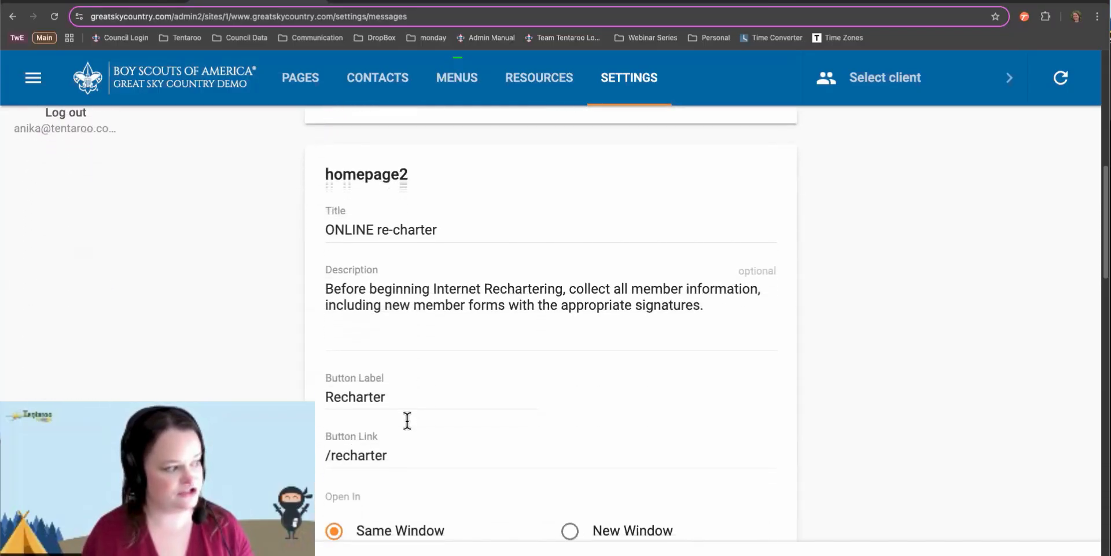
scroll(407, 422, down, 14)
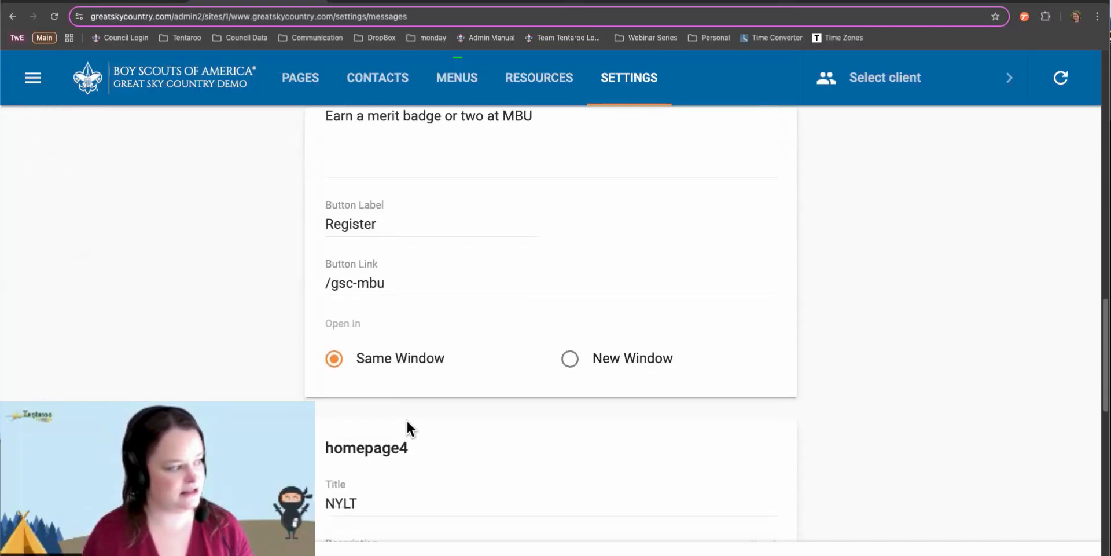
scroll(407, 423, down, 8)
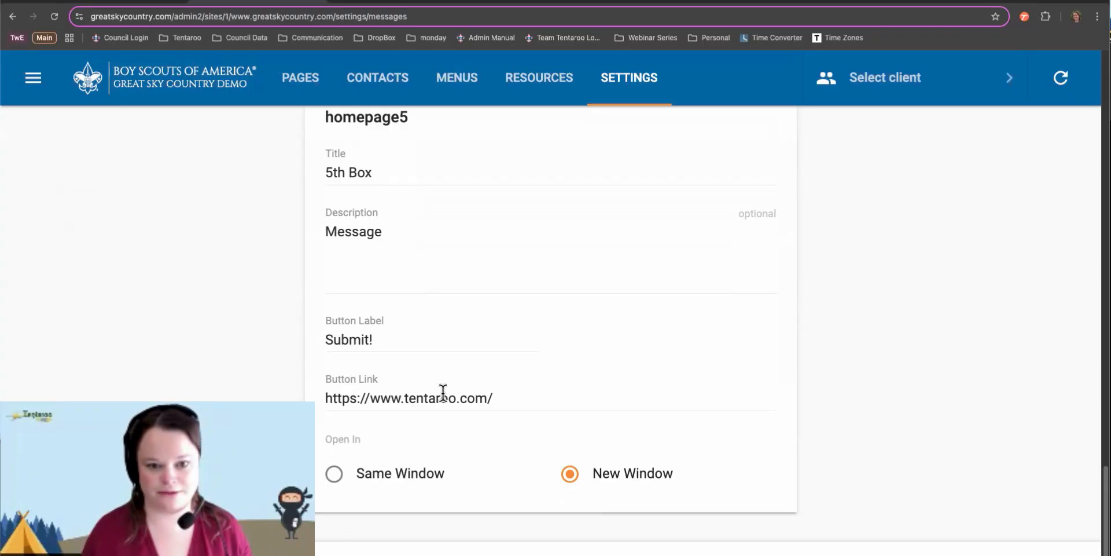
scroll(443, 393, up, 4)
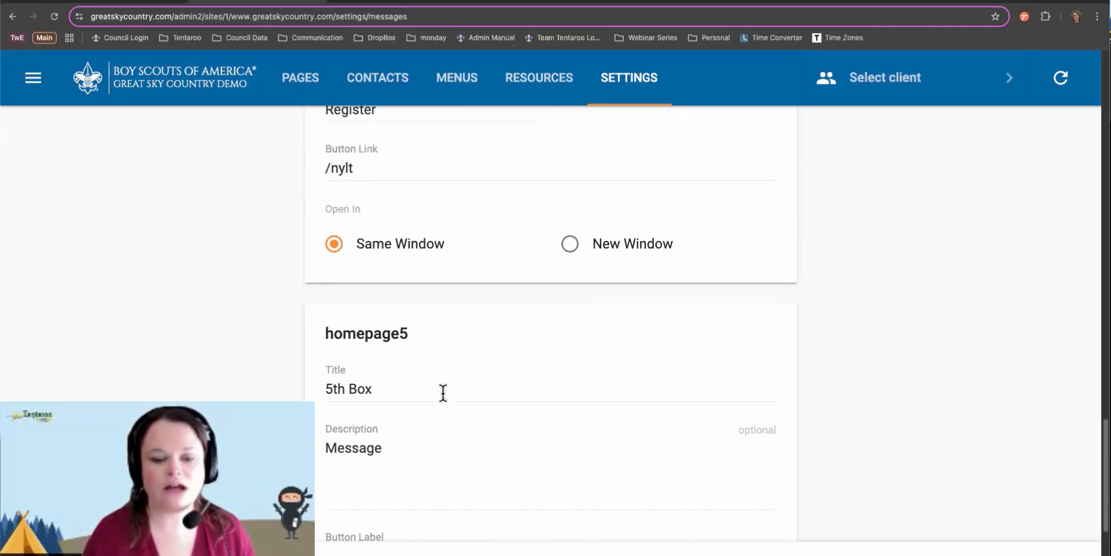
scroll(443, 392, up, 1)
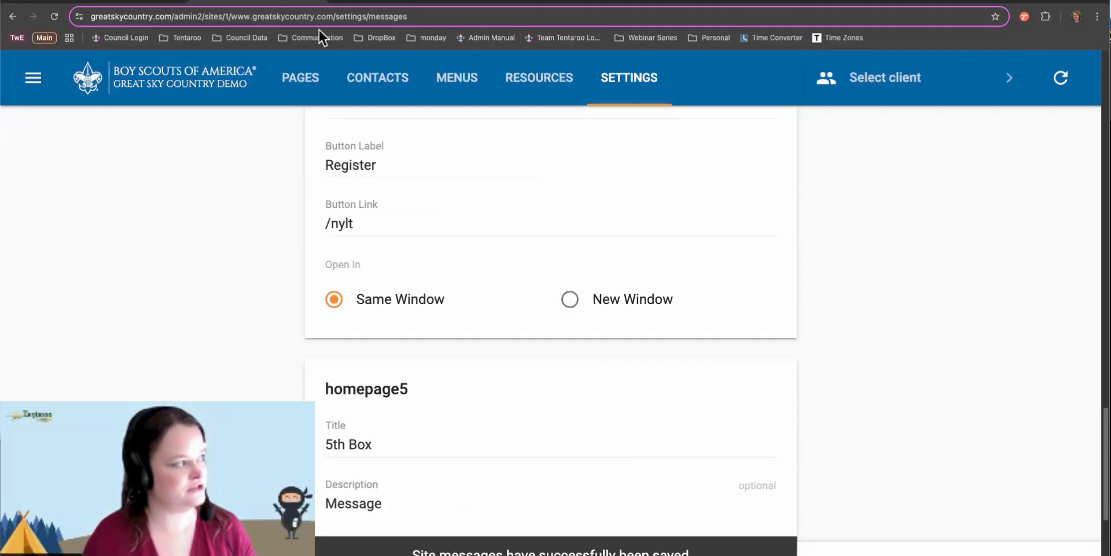
Reload the public greatskycountry.com homepage to check the updated message tiles
click(143, 3)
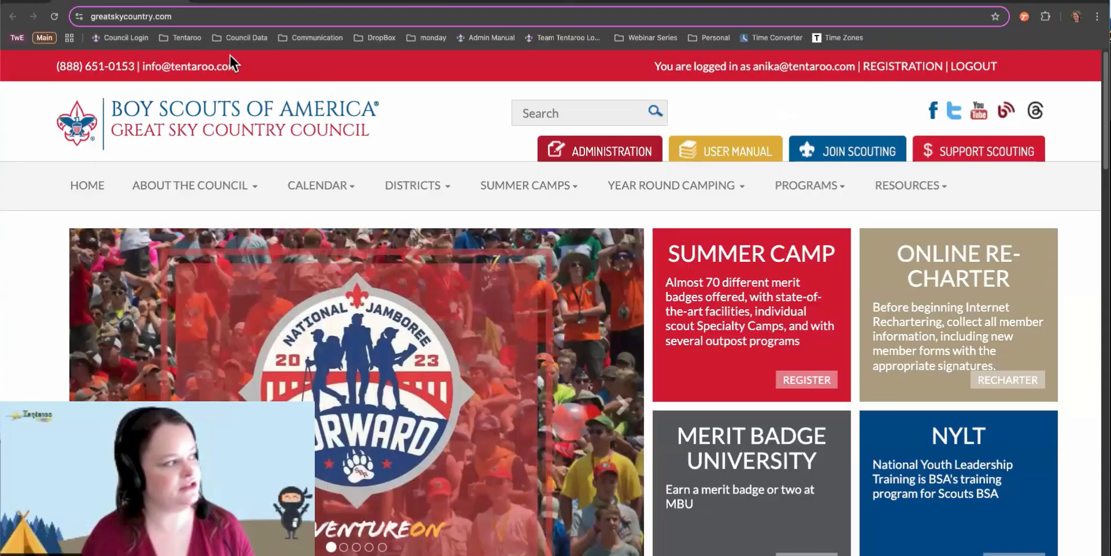
click(54, 13)
scroll(814, 165, down, 2)
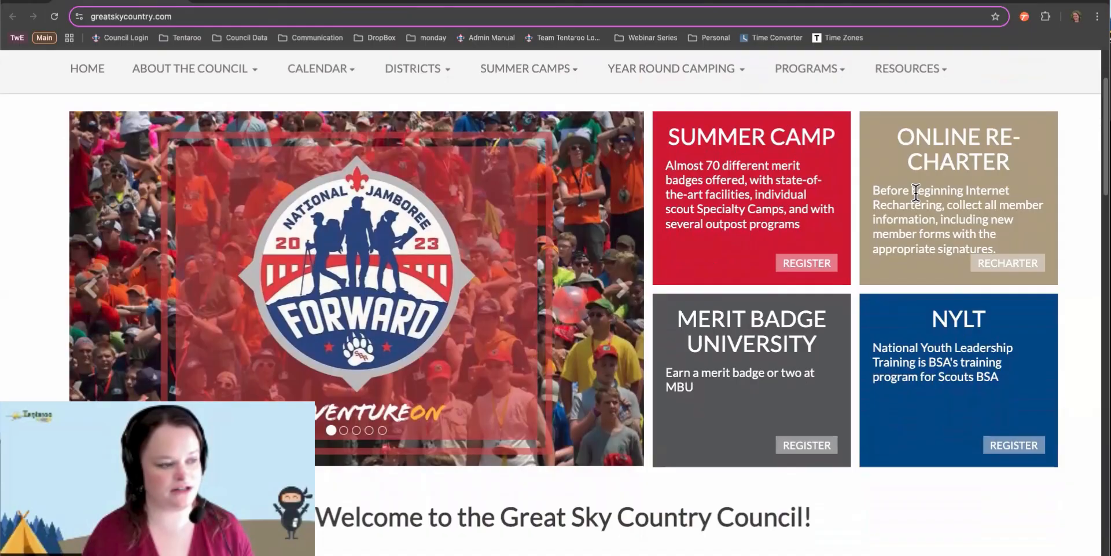
scroll(1051, 204, up, 2)
scroll(1051, 207, up, 3)
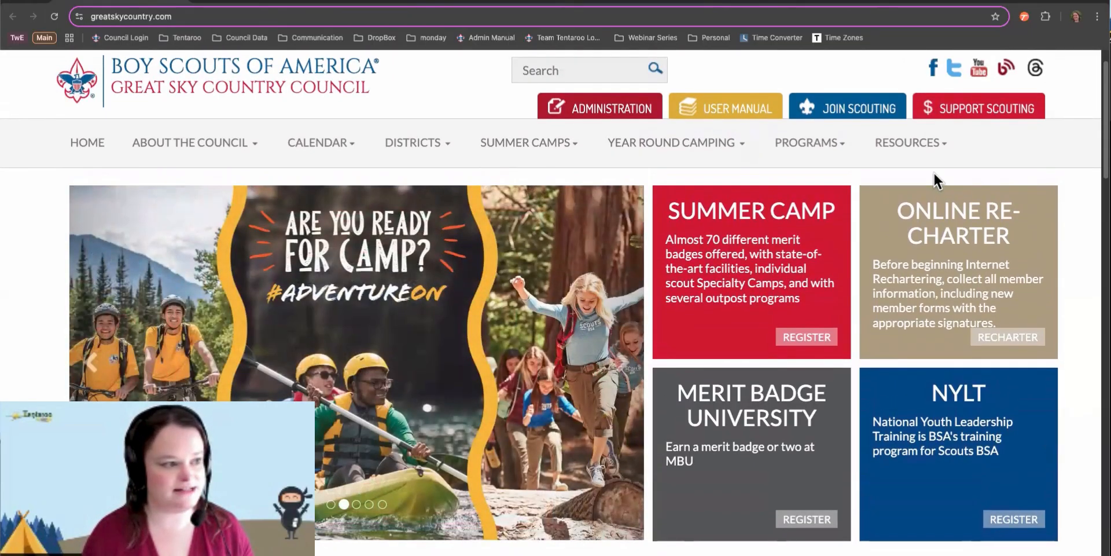
Preview the homepage in iPhone 12 Pro device mode, then close DevTools and return to admin
right_click(933, 171)
click(790, 390)
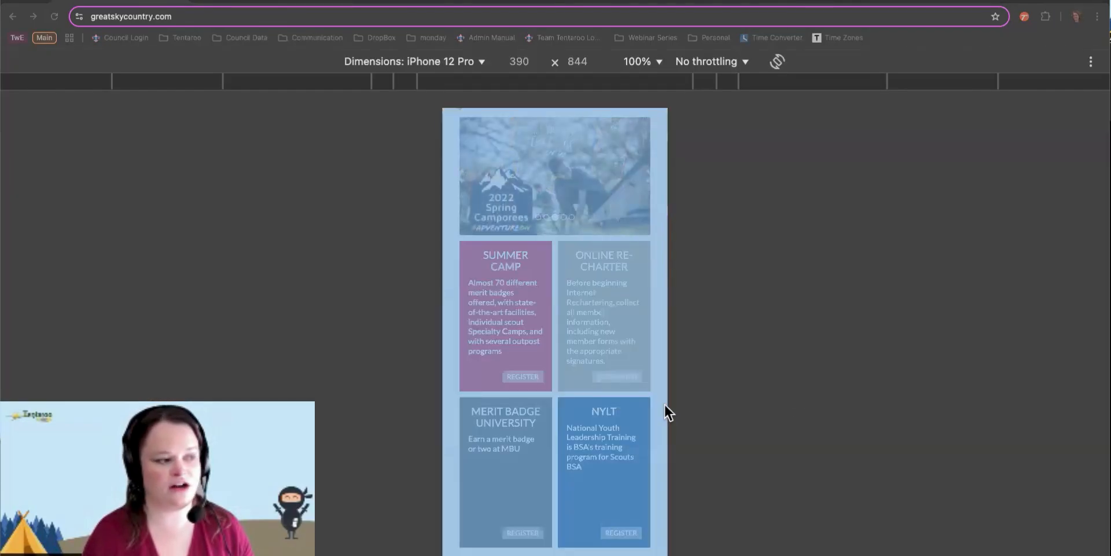
scroll(590, 373, down, 2)
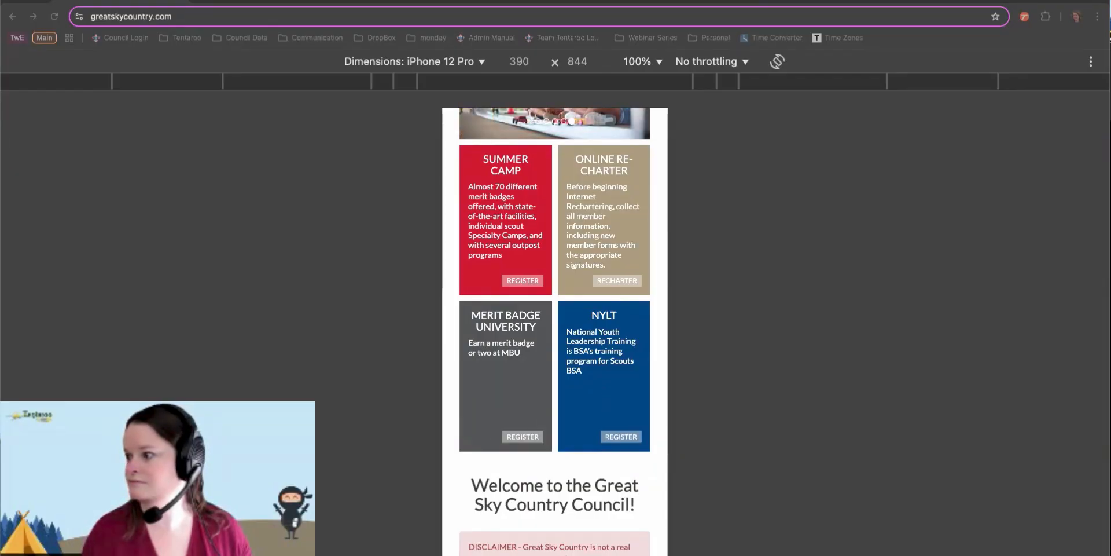
key(super+alt+i)
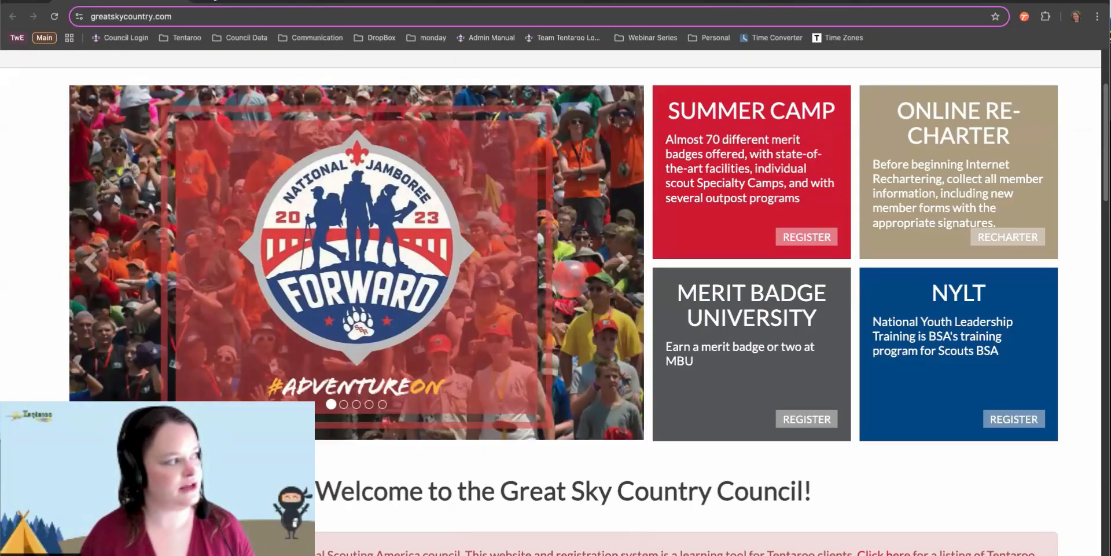
click(250, 1)
Scroll up the Messages cards to homepage4, titled NYLT, with its Register button
scroll(649, 166, up, 6)
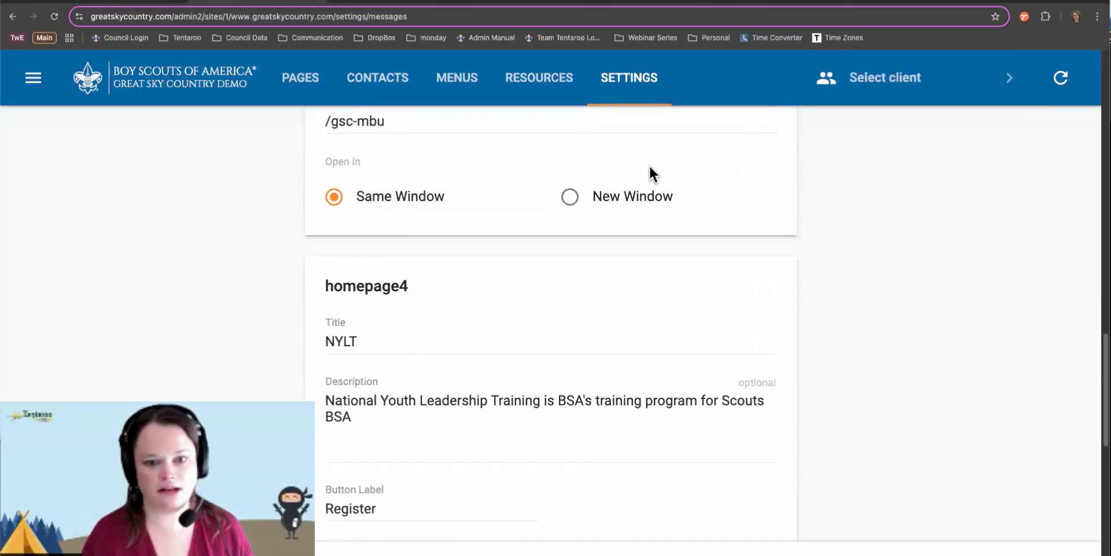
scroll(648, 165, up, 10)
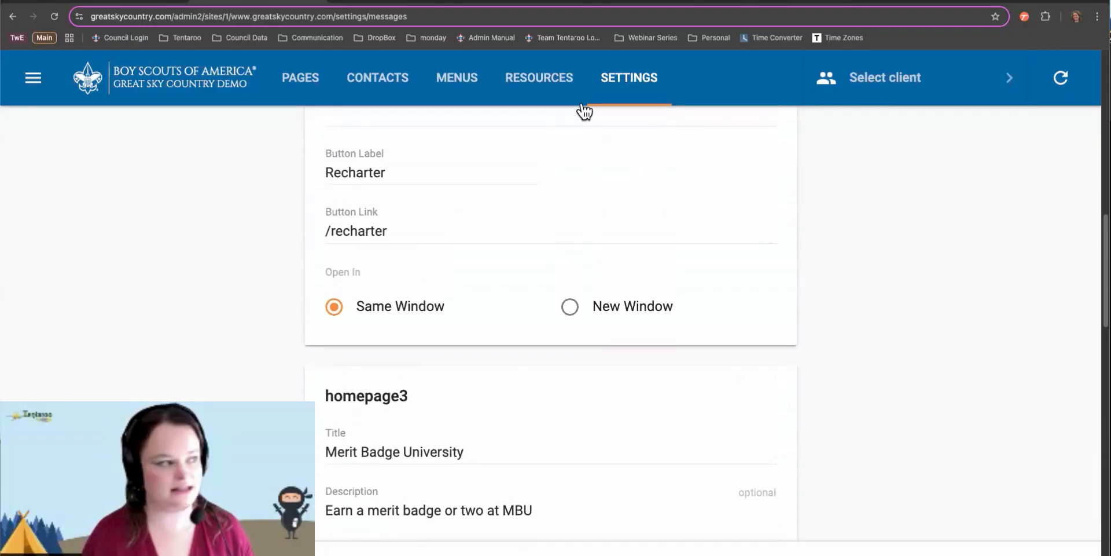
Show the Resources list with Summer Camp items Application, Leader's Guide and Rose
click(548, 82)
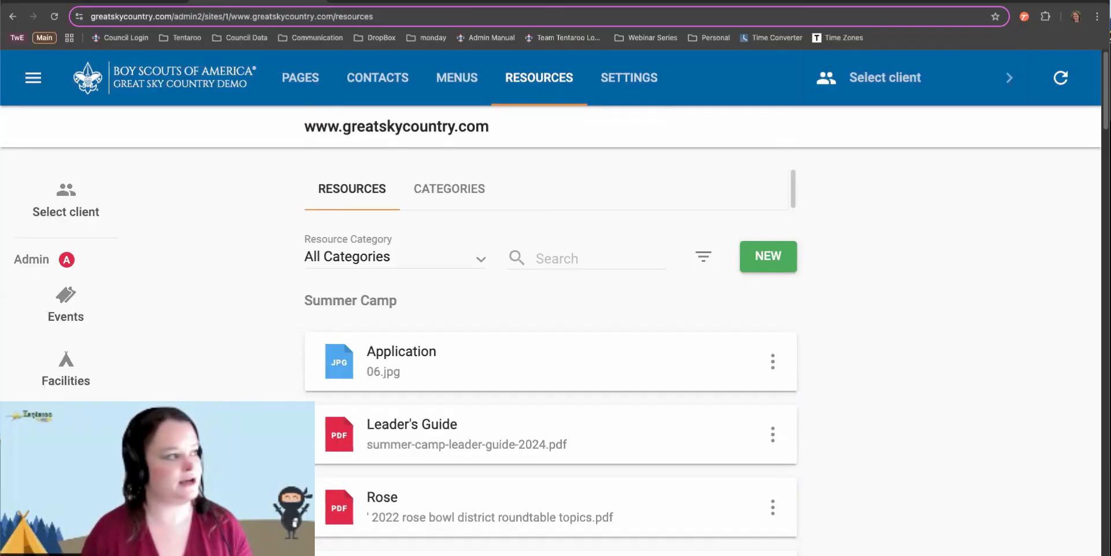
click(530, 3)
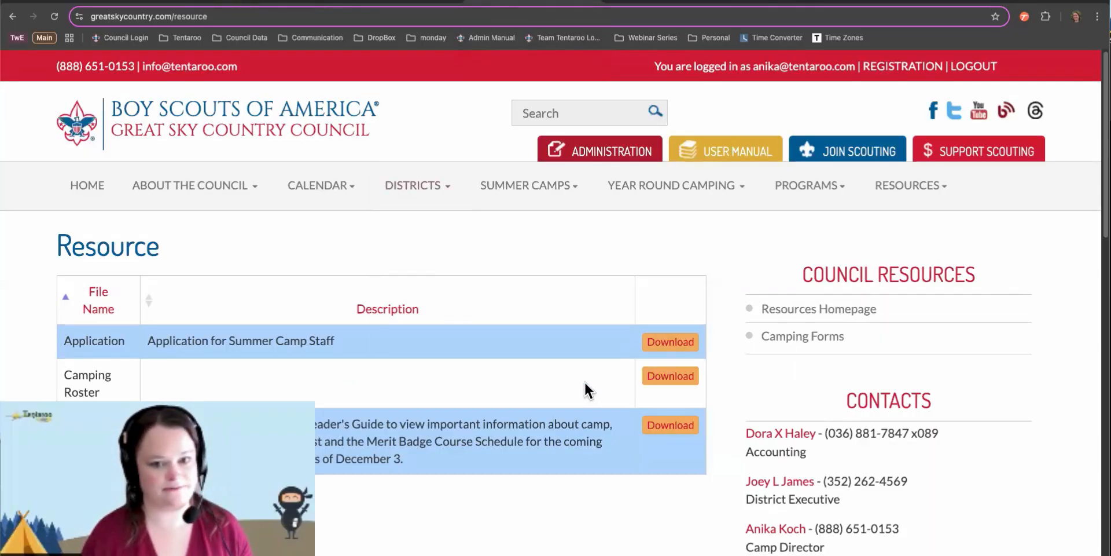
scroll(572, 387, down, 1)
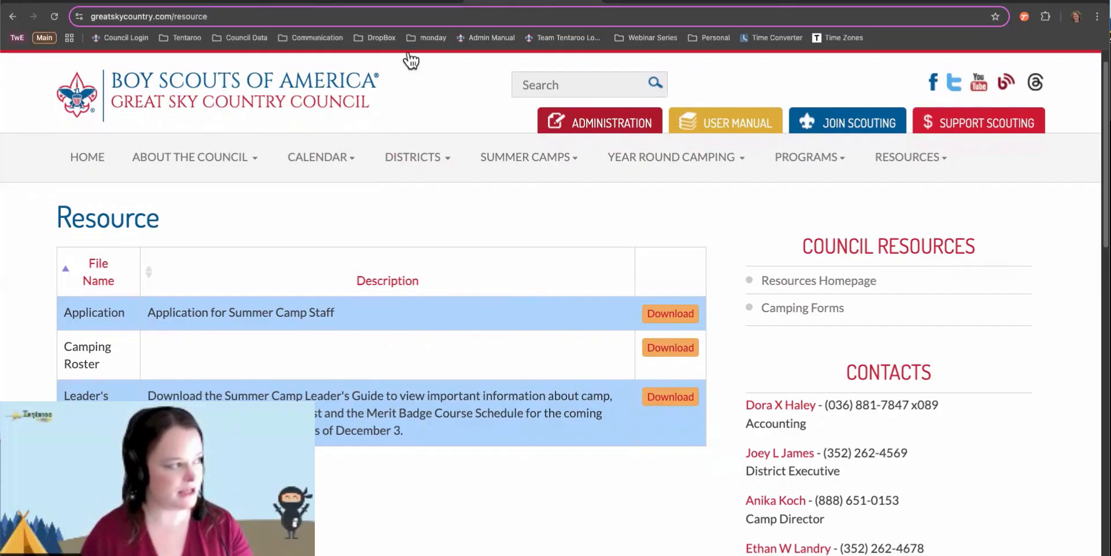
click(272, 1)
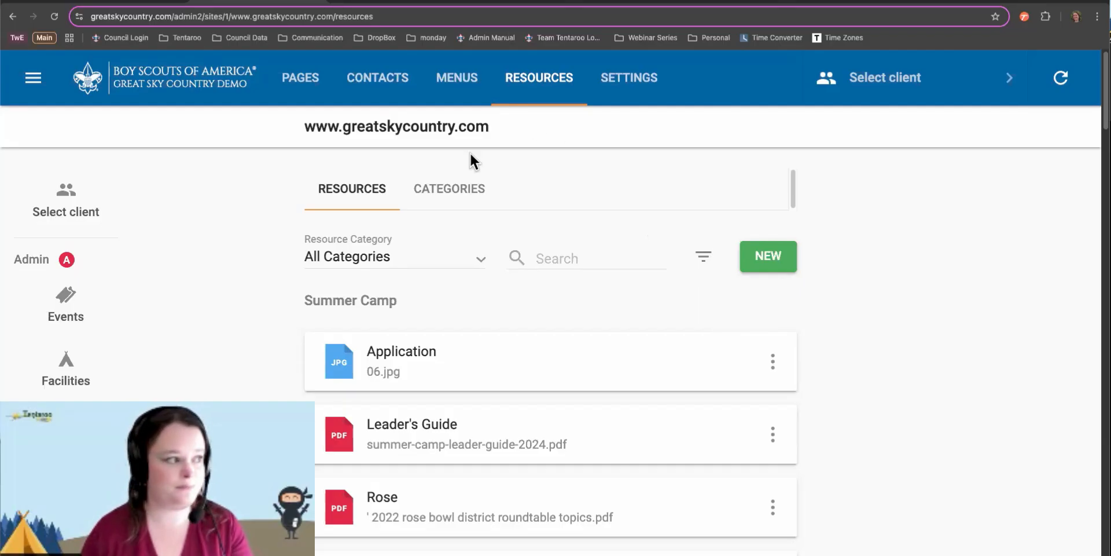
Switch to the resource Categories list and start a blank New Resource Category form
click(434, 188)
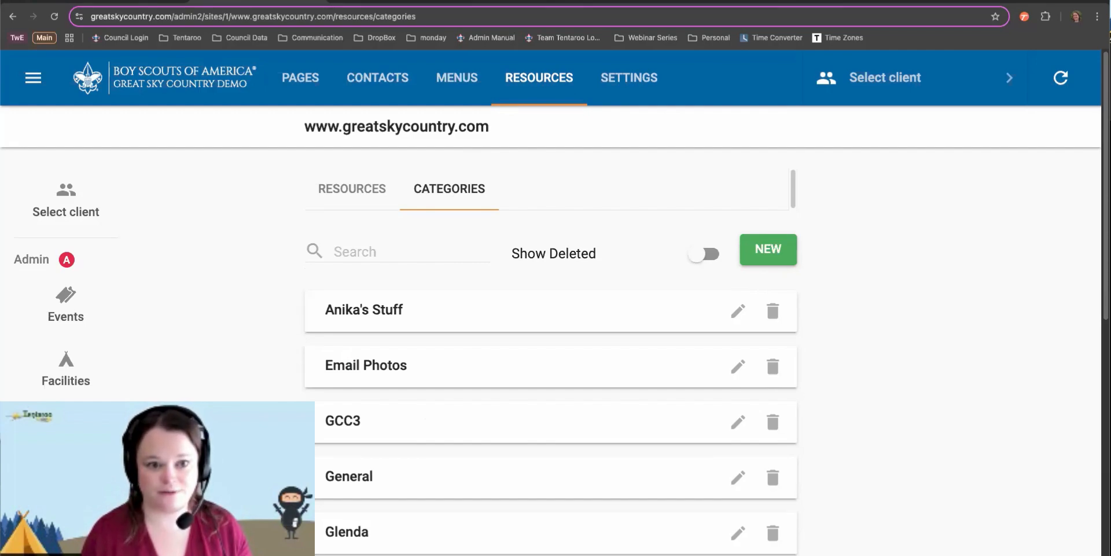
click(776, 253)
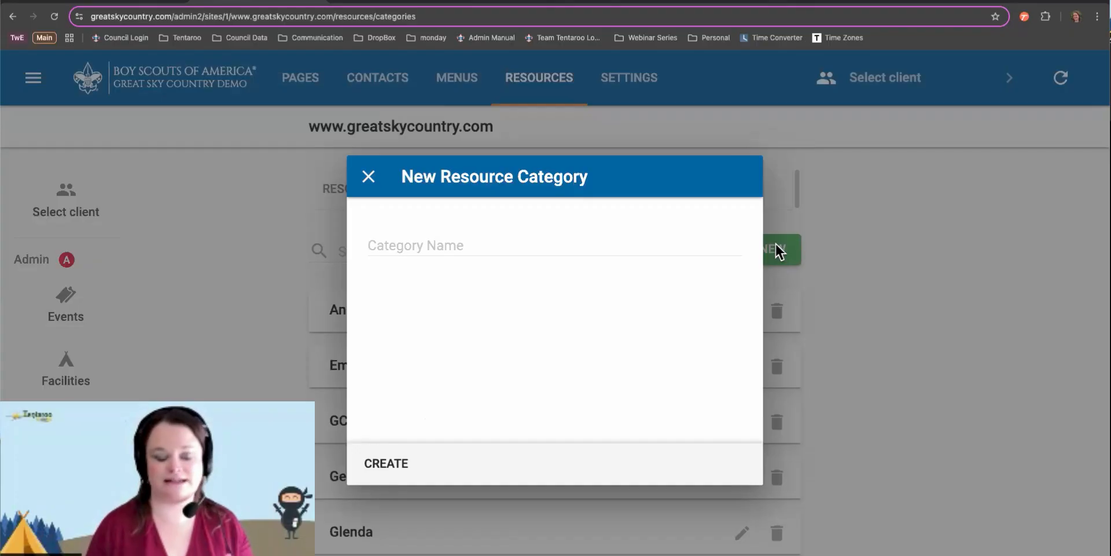
Create the 'Sample Category' resource category and scroll the categories list to check it
click(394, 242)
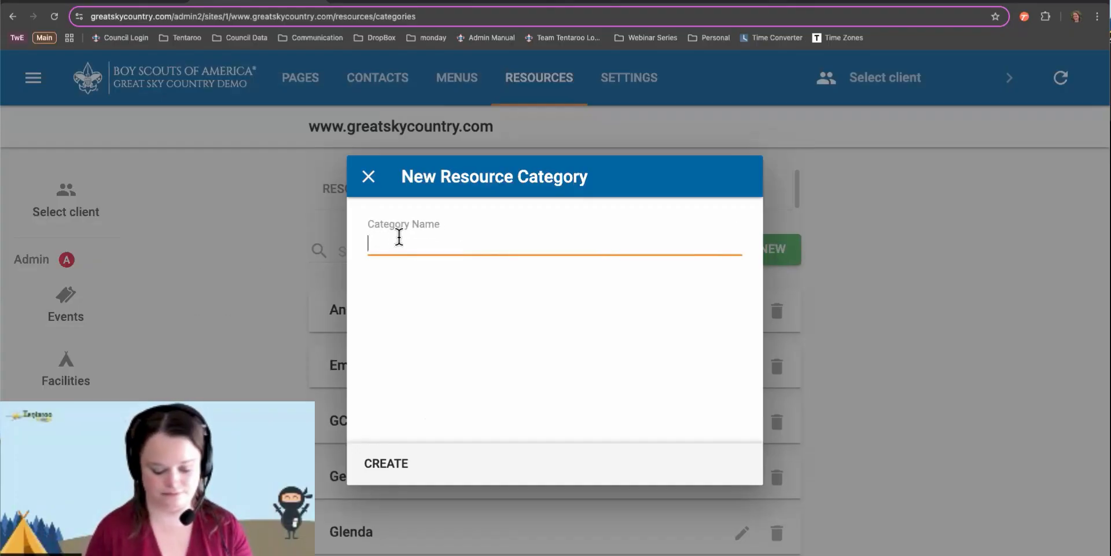
text(Sample Category)
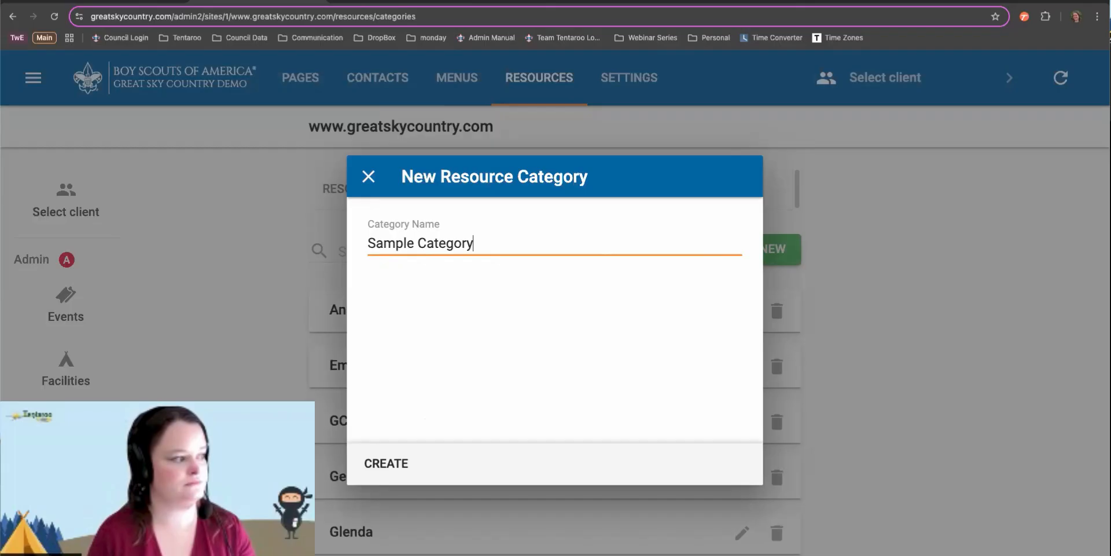
click(385, 470)
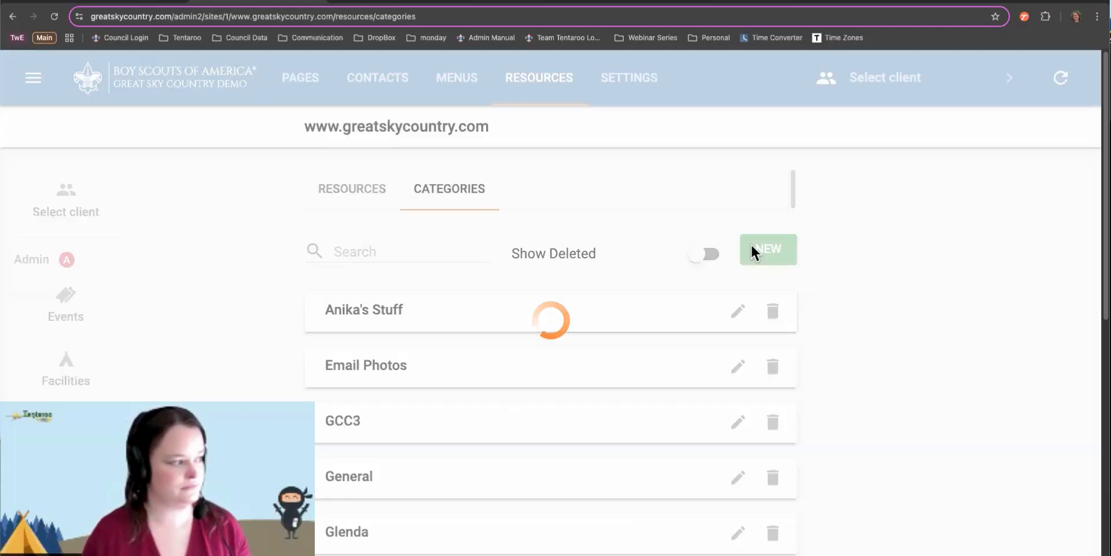
scroll(509, 409, down, 3)
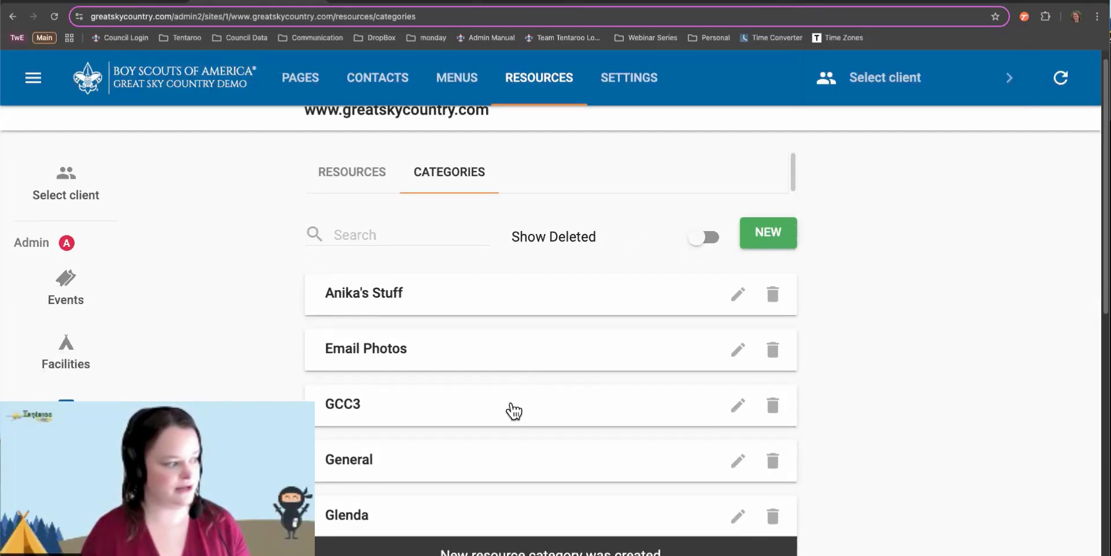
scroll(514, 409, down, 8)
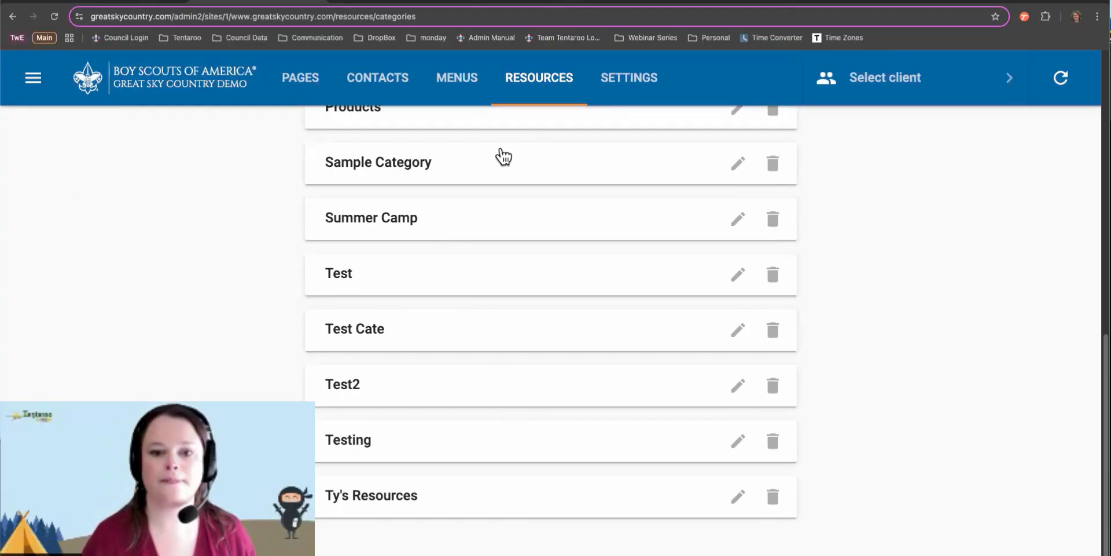
scroll(503, 157, up, 4)
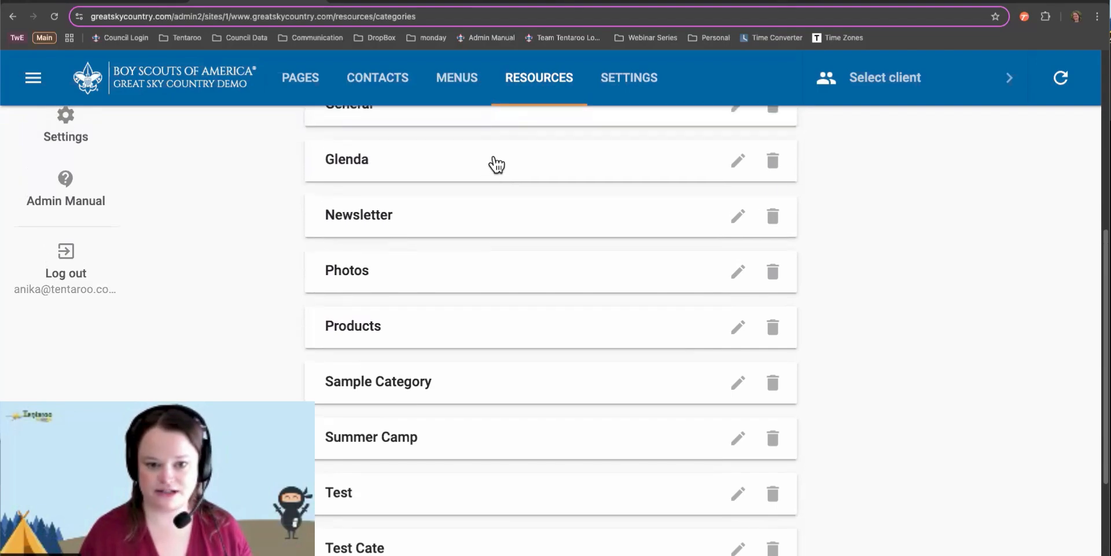
scroll(496, 163, up, 7)
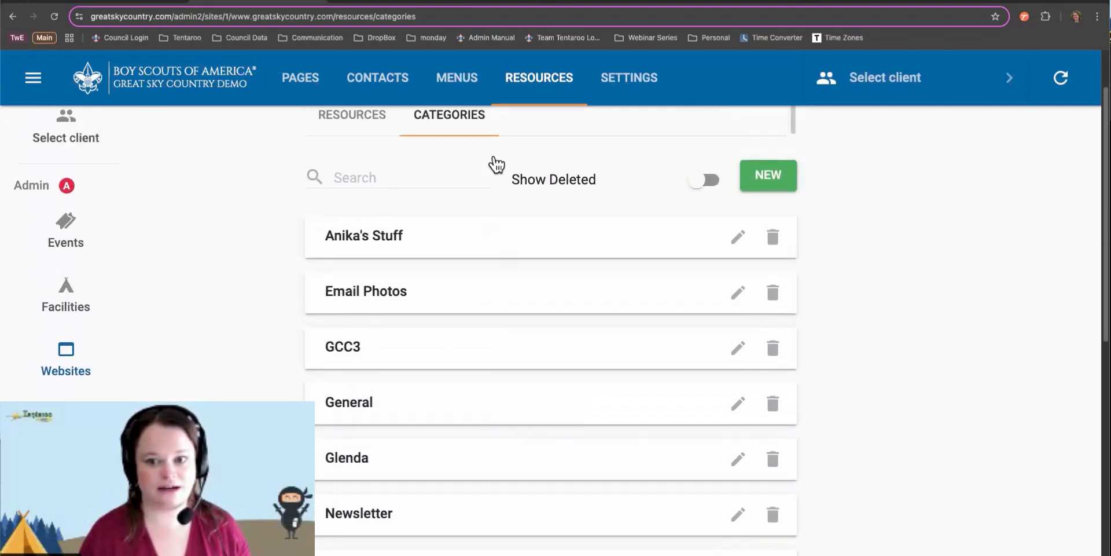
click(375, 250)
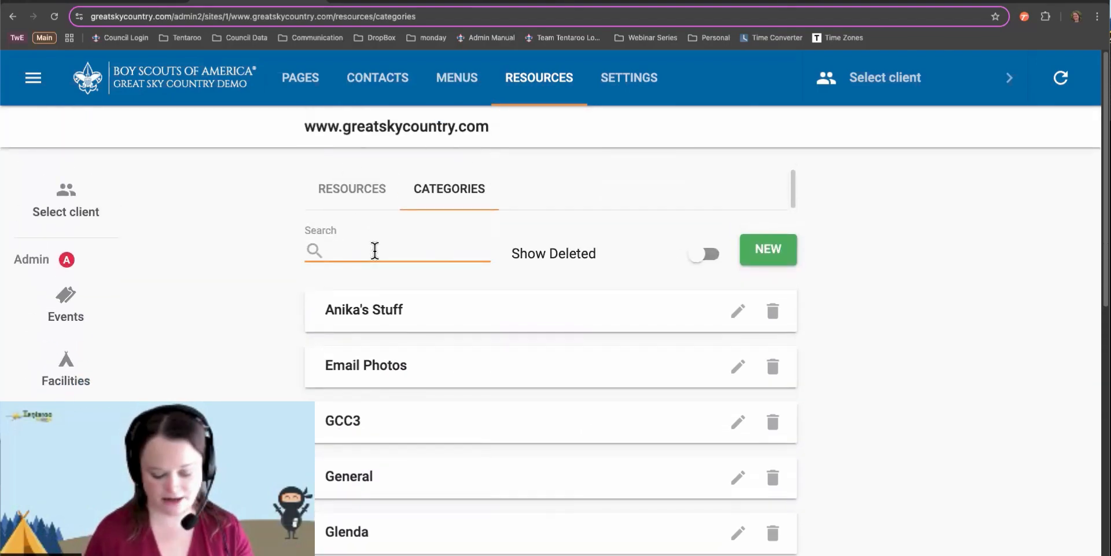
Search categories for 'sample', clear it, and close Anika's Stuff editor without changes
text(sample)
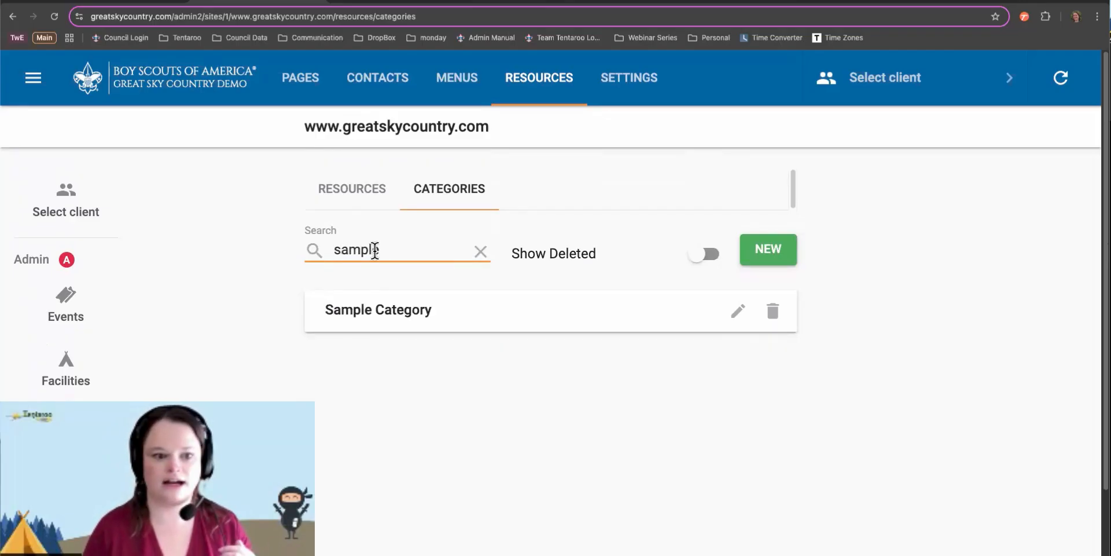
key(BackSpace)
key(BackSpace)
key(BackSpace)
key(BackSpace)
key(BackSpace)
key(BackSpace)
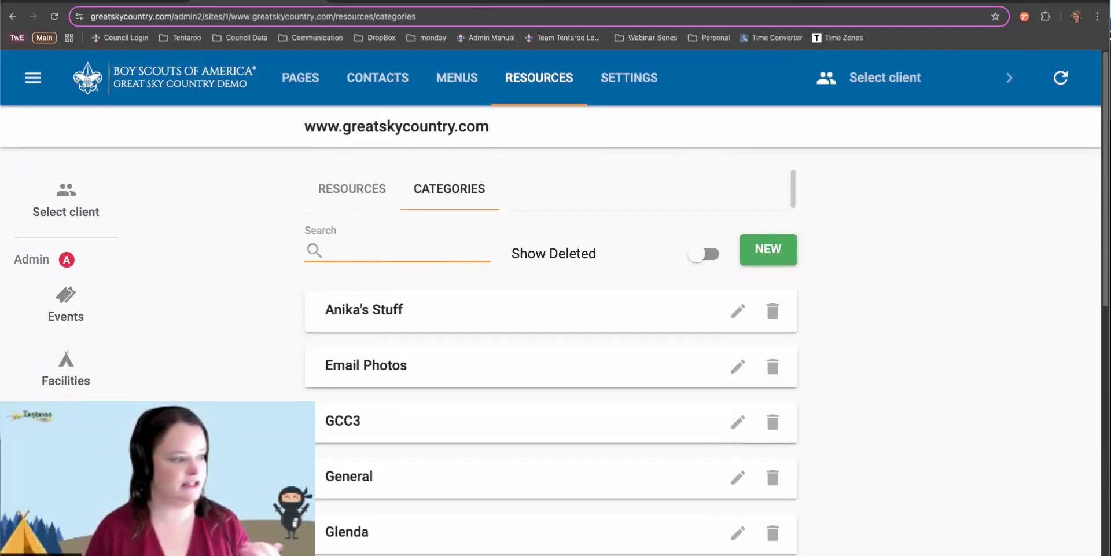
click(739, 312)
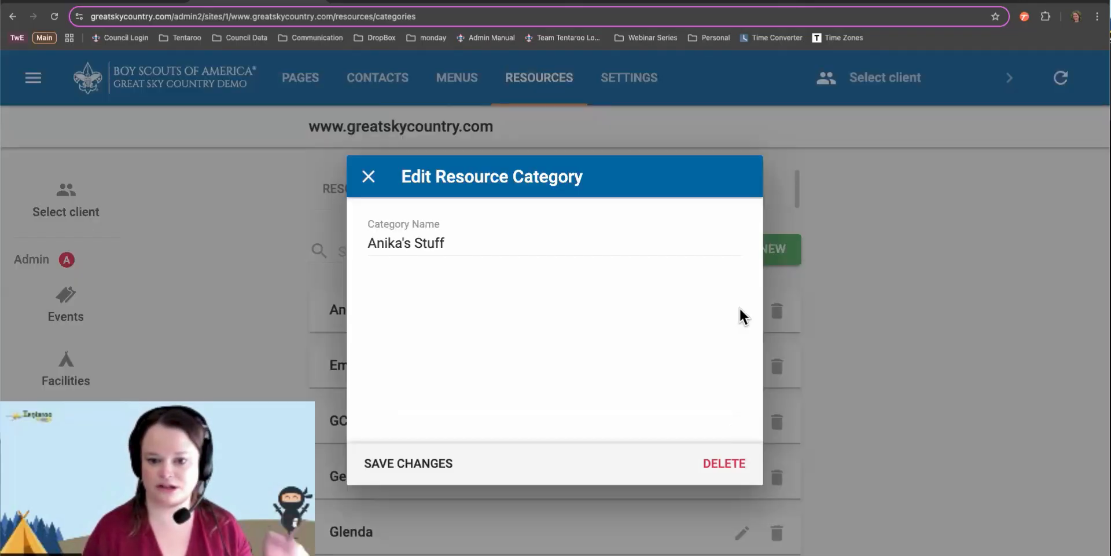
click(369, 176)
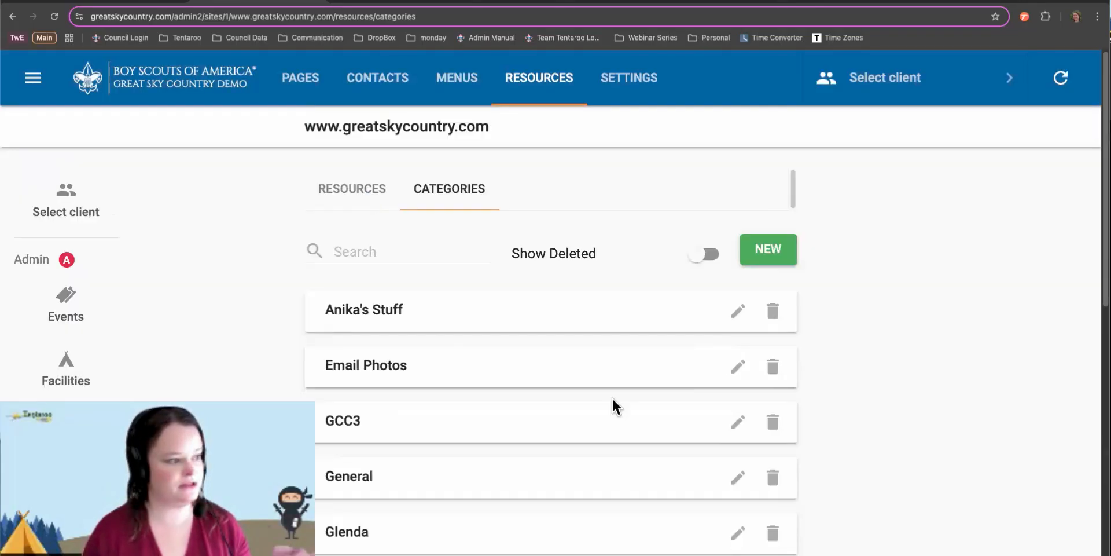
Toggle Show Deleted on and back off, then switch to the Resources list
click(697, 262)
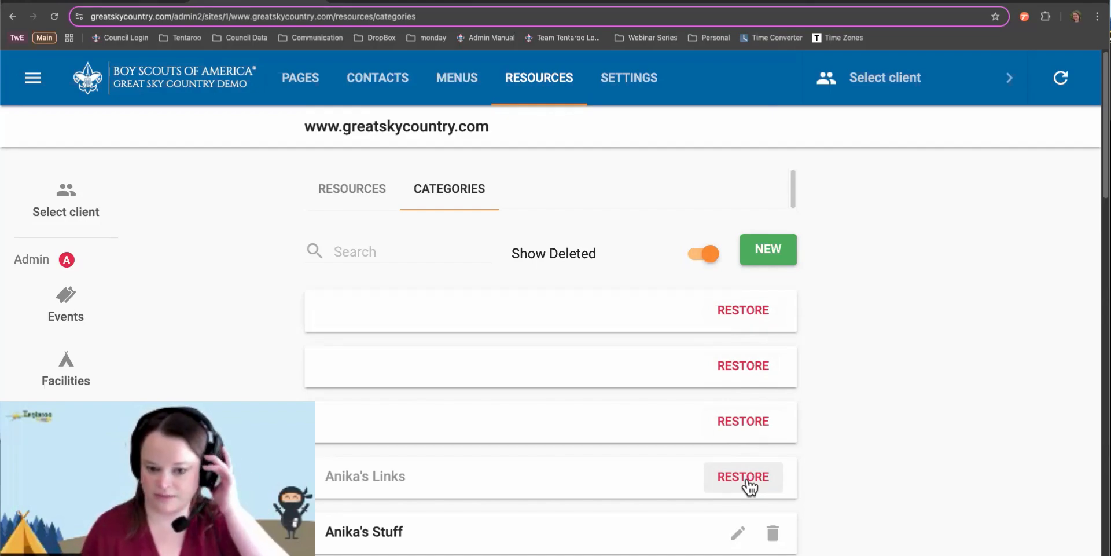
click(707, 253)
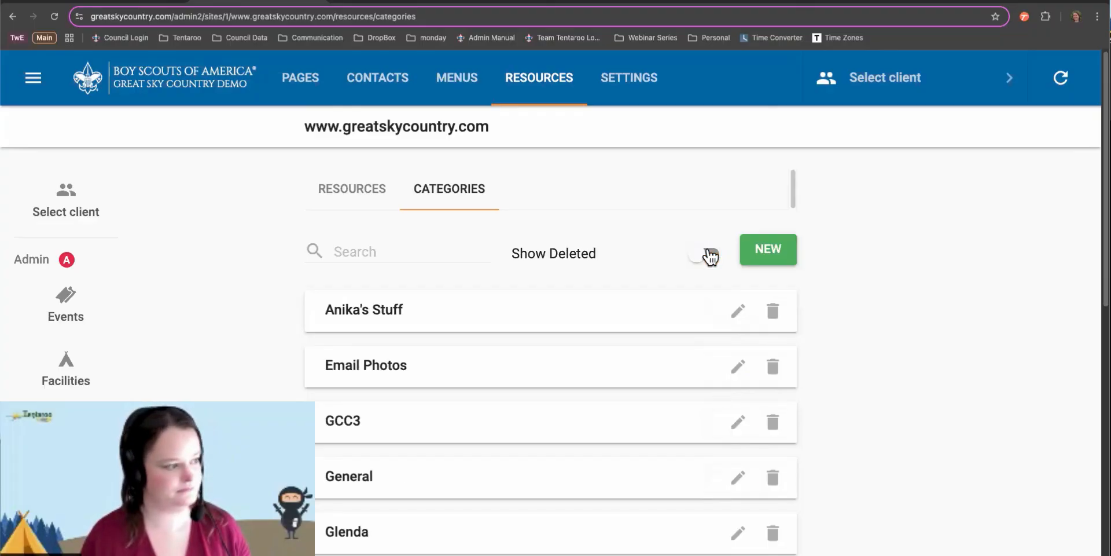
click(354, 199)
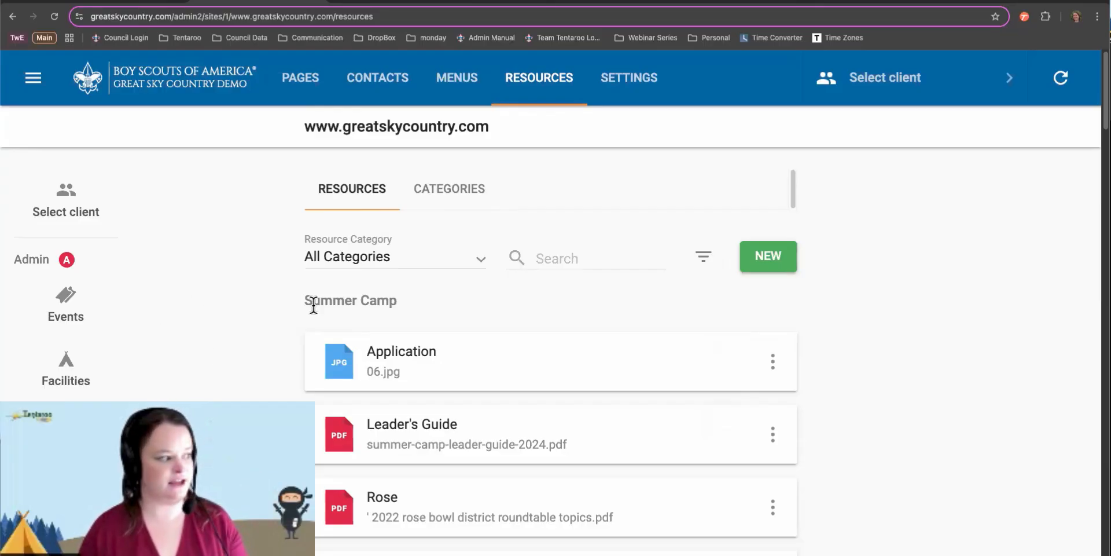
scroll(412, 309, down, 4)
scroll(411, 309, down, 2)
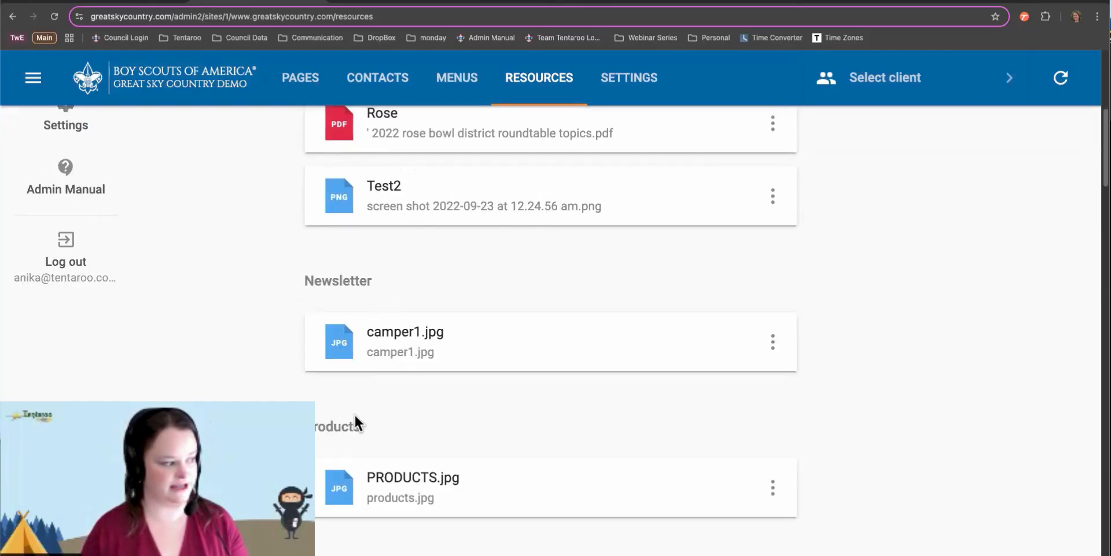
scroll(355, 421, down, 3)
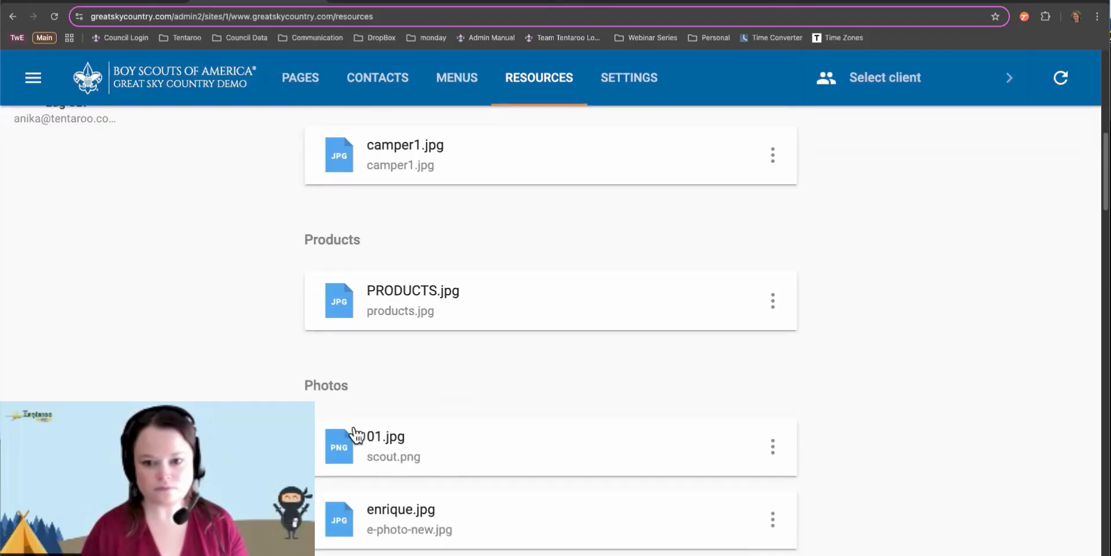
scroll(356, 434, up, 10)
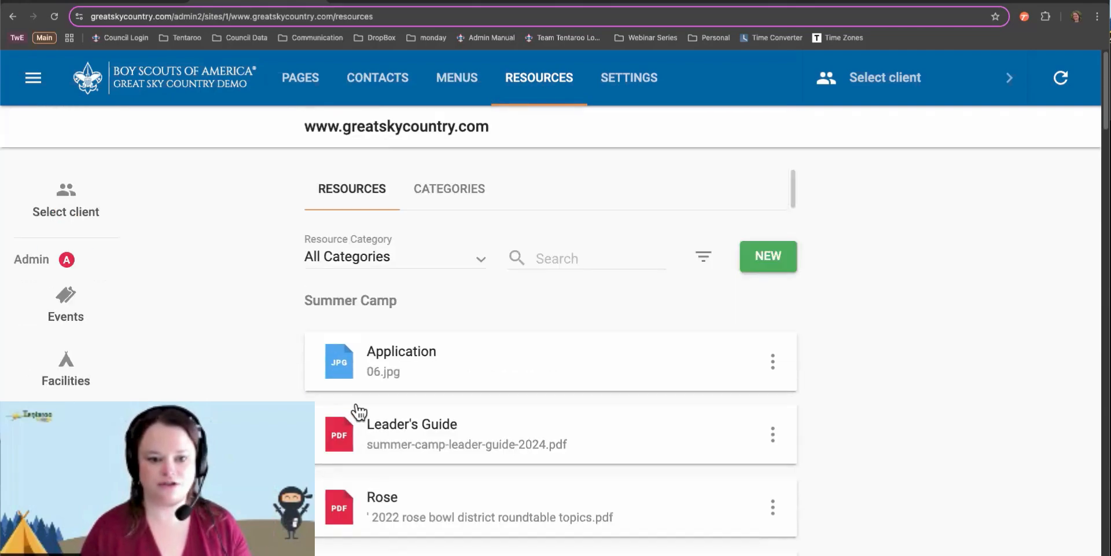
click(359, 261)
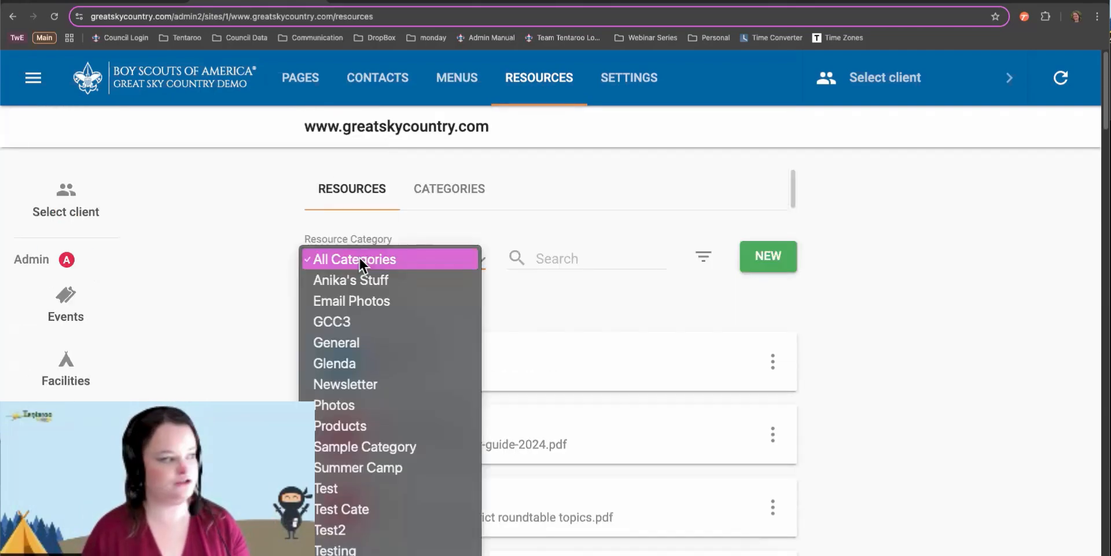
click(363, 466)
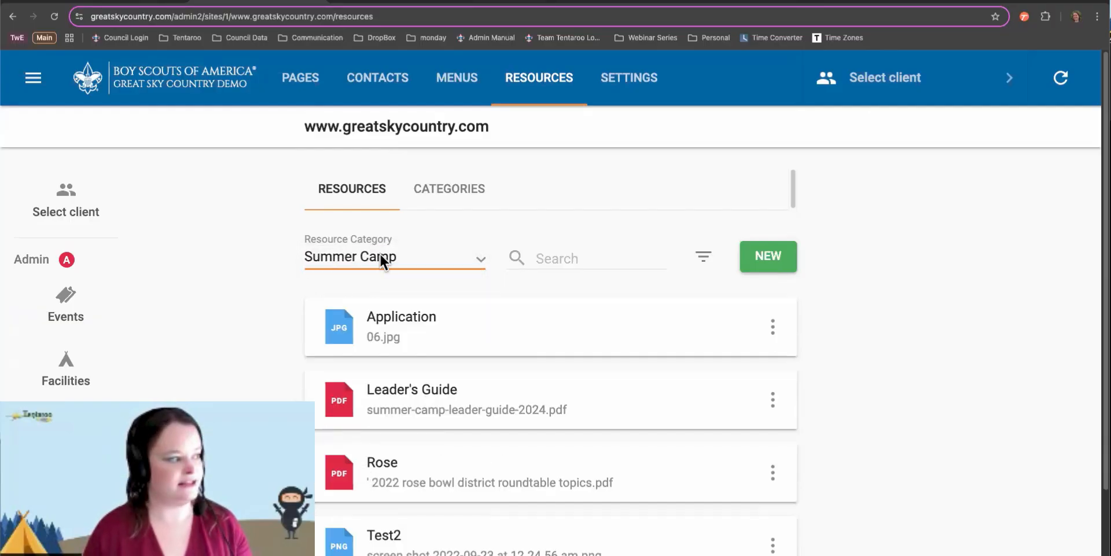
click(381, 261)
click(376, 48)
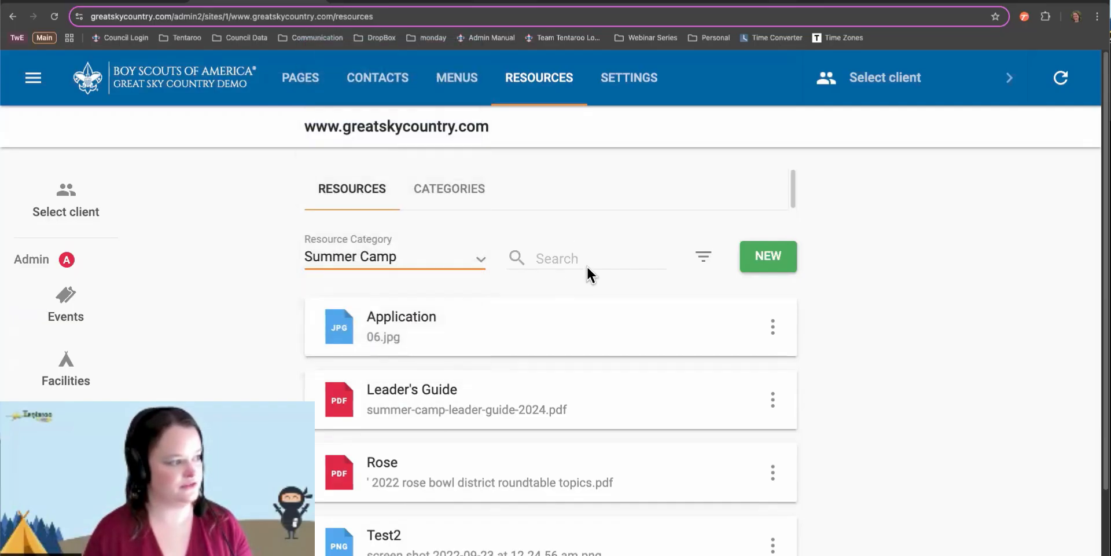
click(576, 259)
text(su)
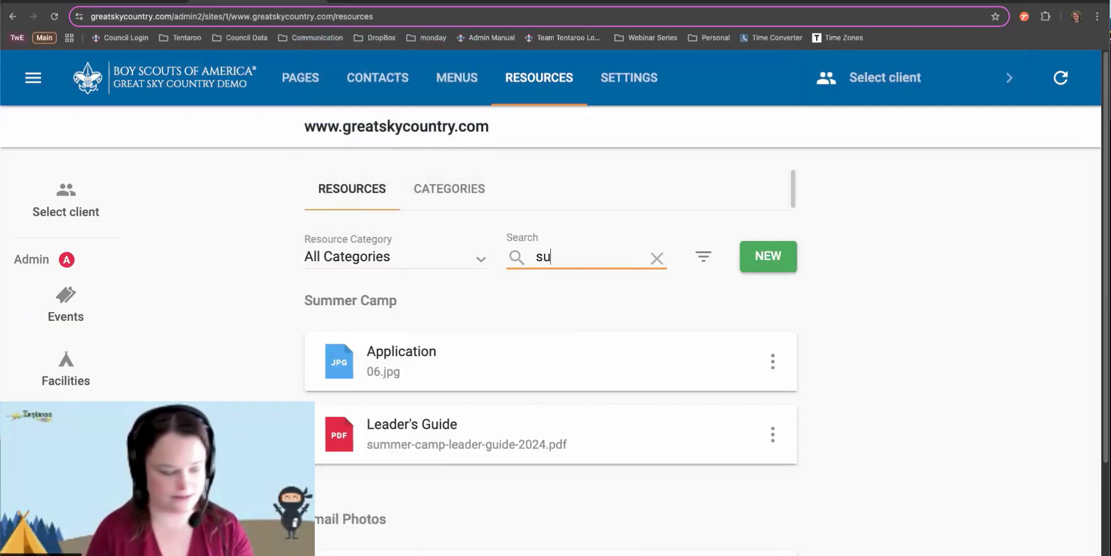
text(mmer camp)
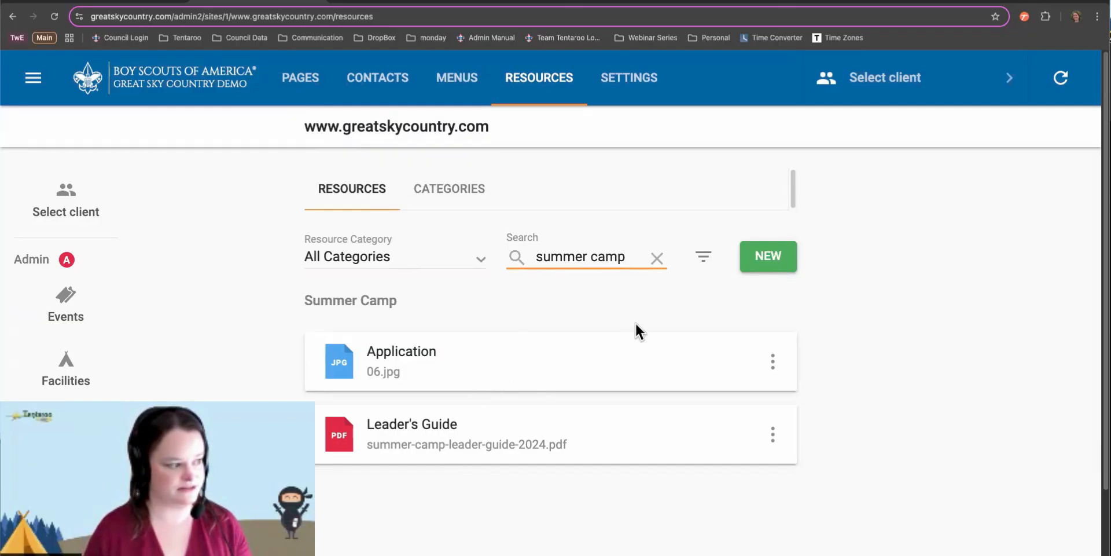
click(658, 260)
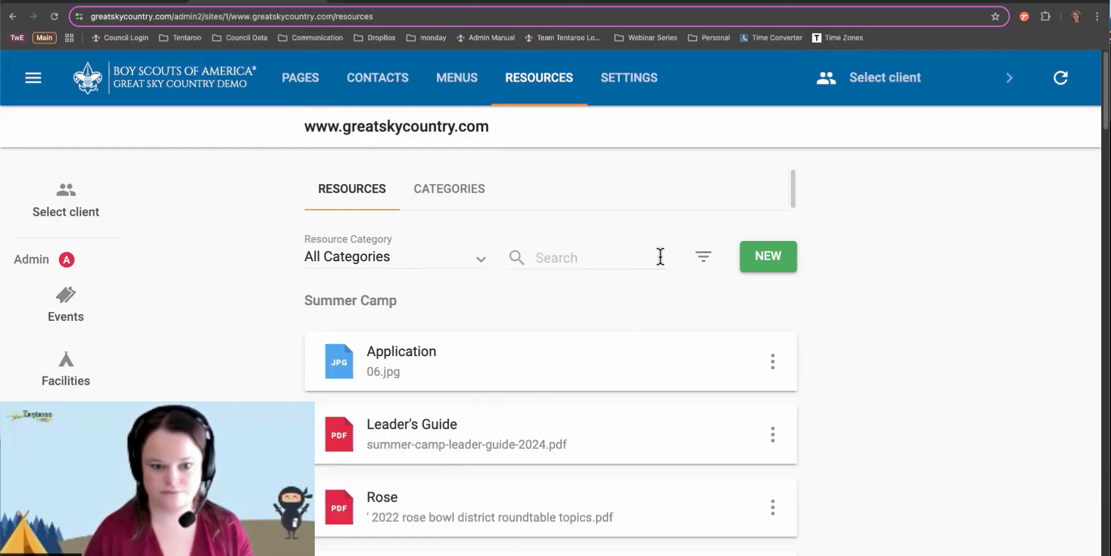
click(705, 258)
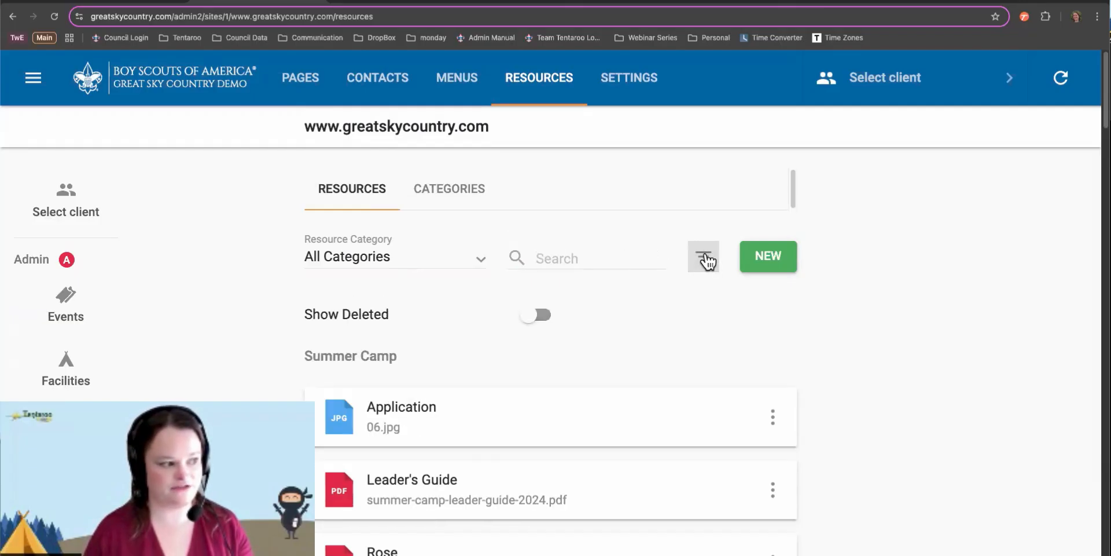
click(530, 318)
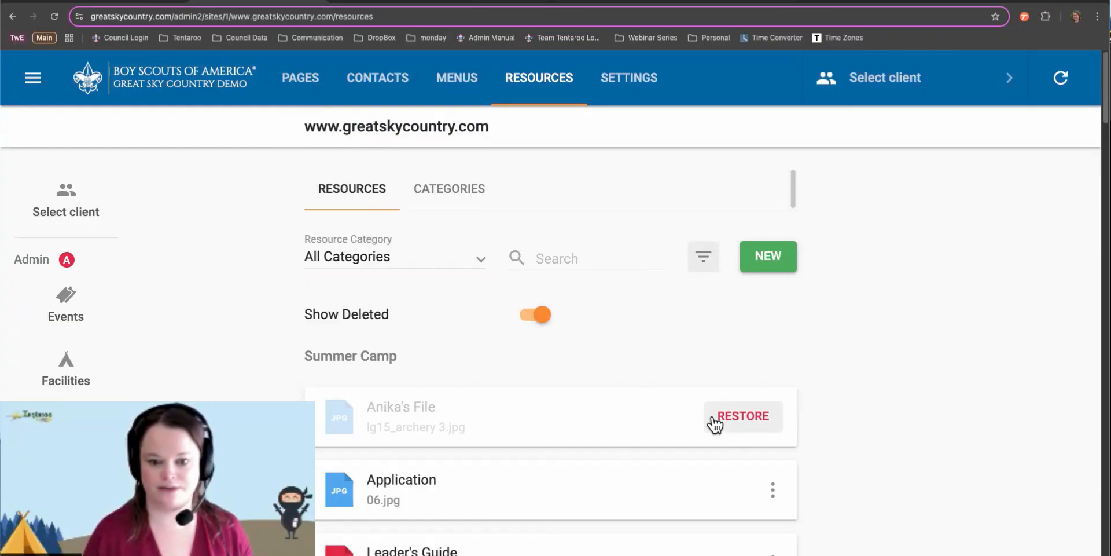
click(543, 316)
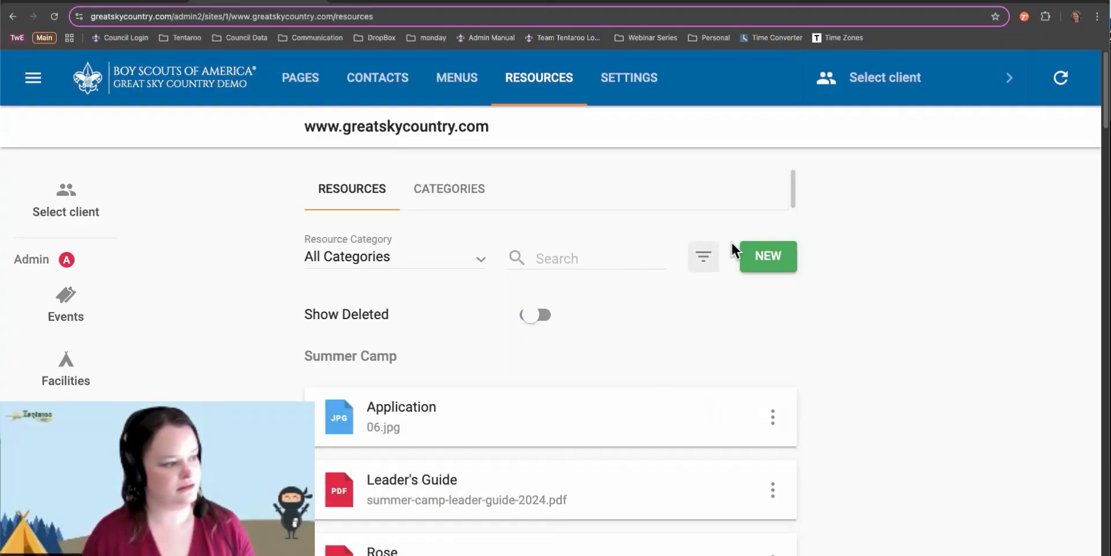
click(703, 257)
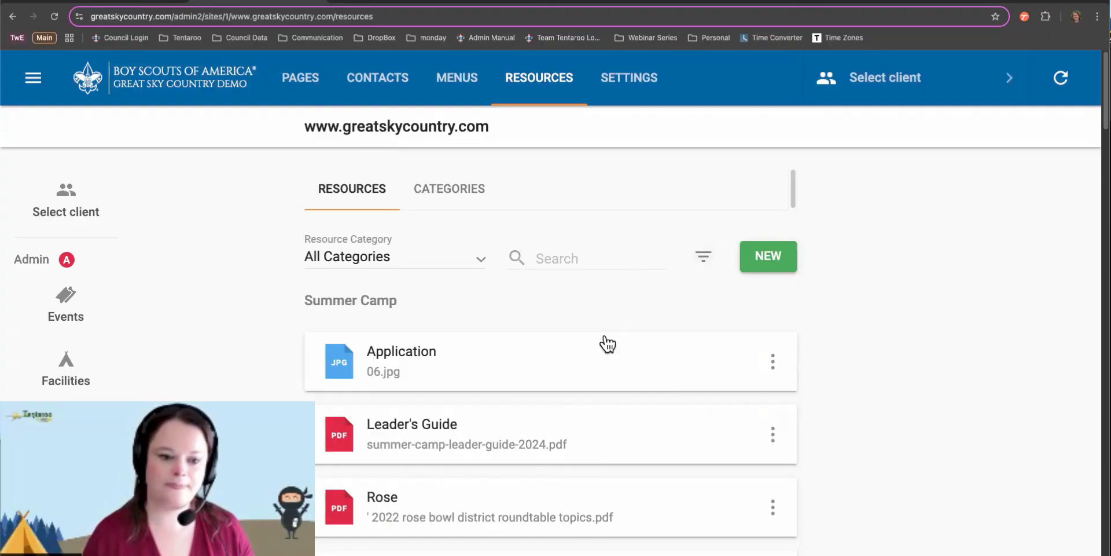
Enter the name Leader's Guide in a New Resource form and open Select Category
click(774, 255)
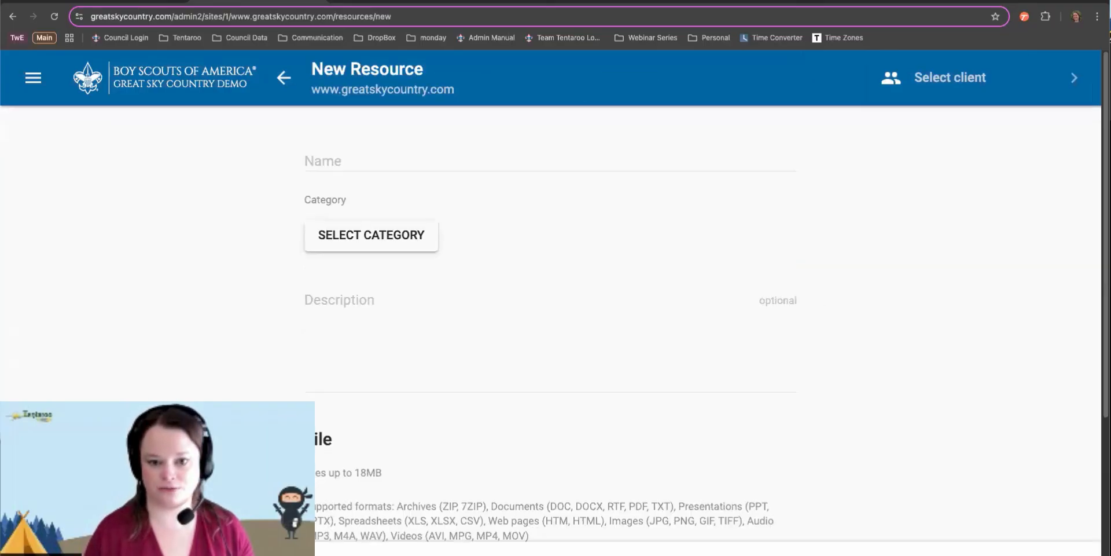
click(324, 156)
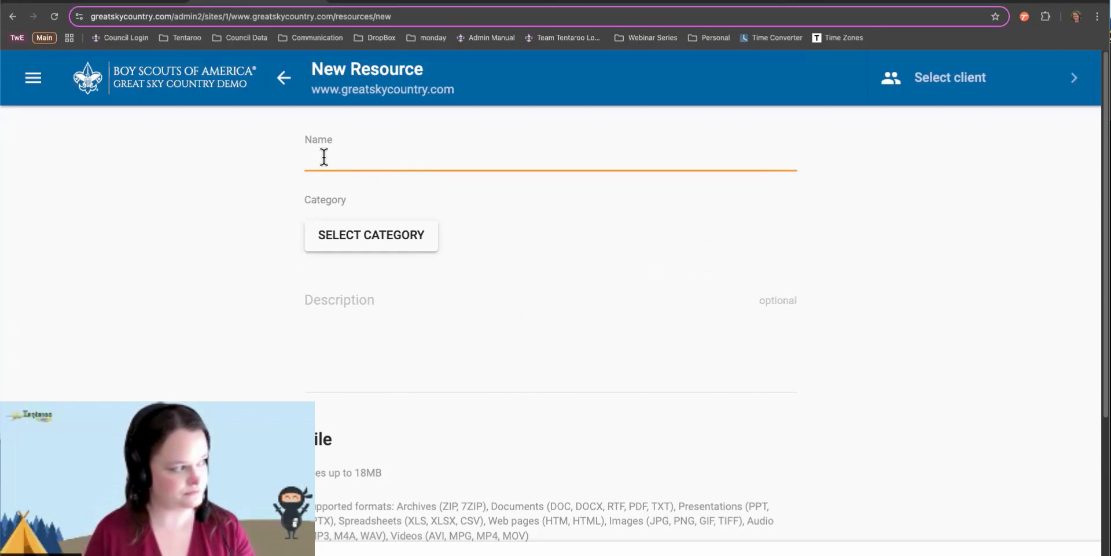
text(Leader's )
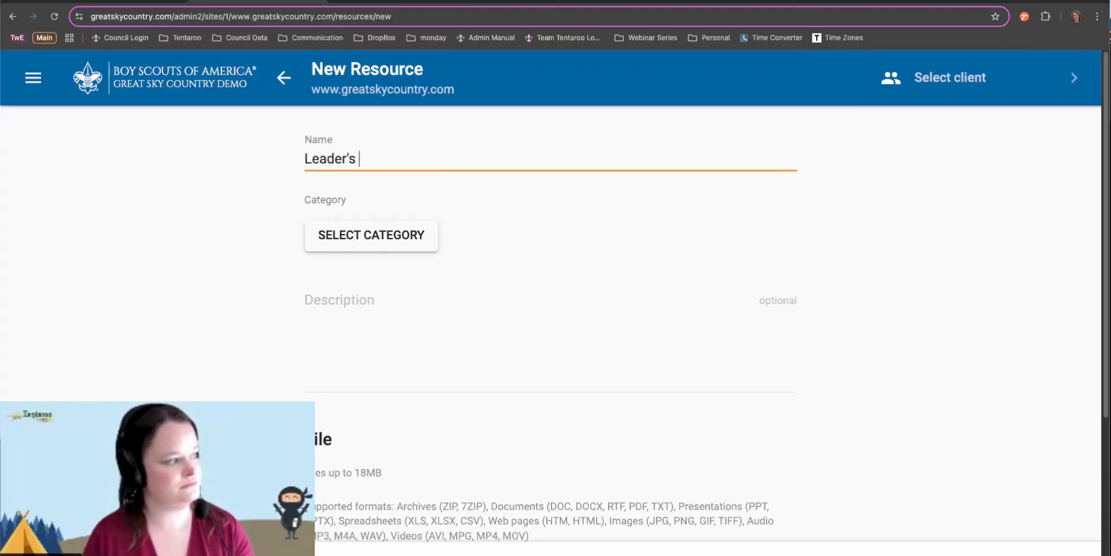
text(Guide)
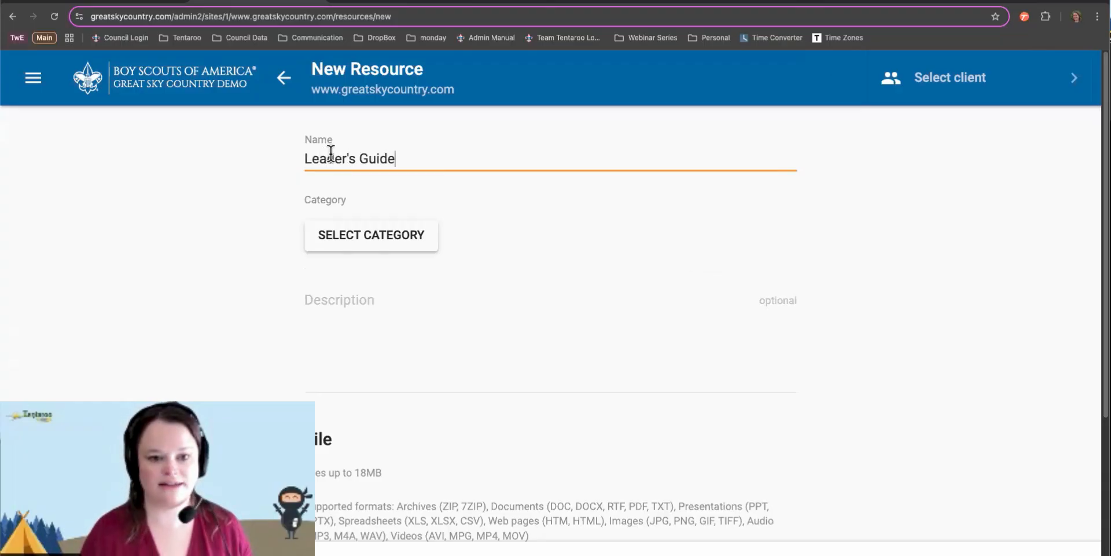
click(351, 245)
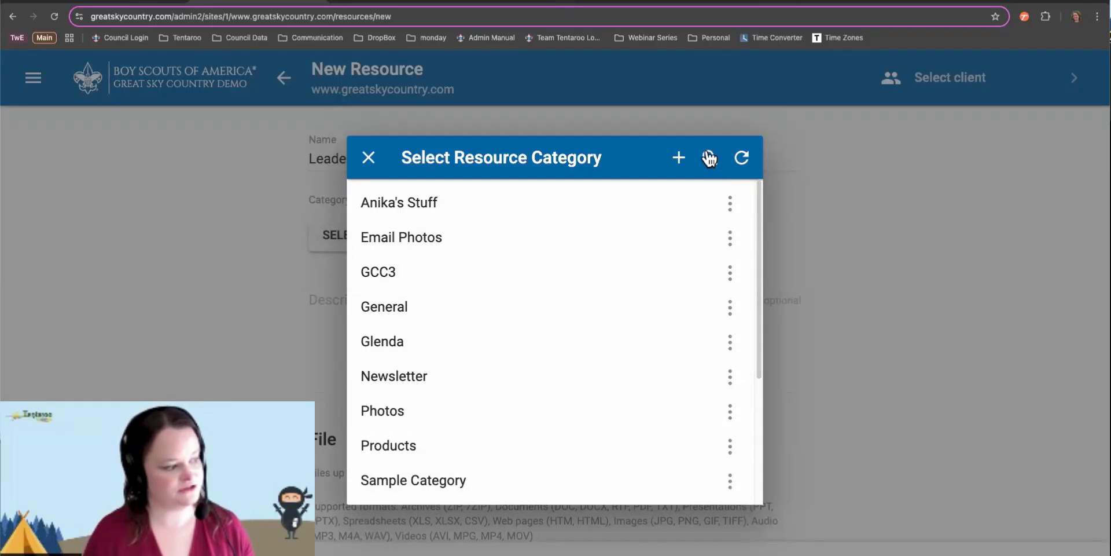
Choose Summer Camp as the Leader's Guide category, cancelling the new-category attempt
scroll(489, 414, down, 2)
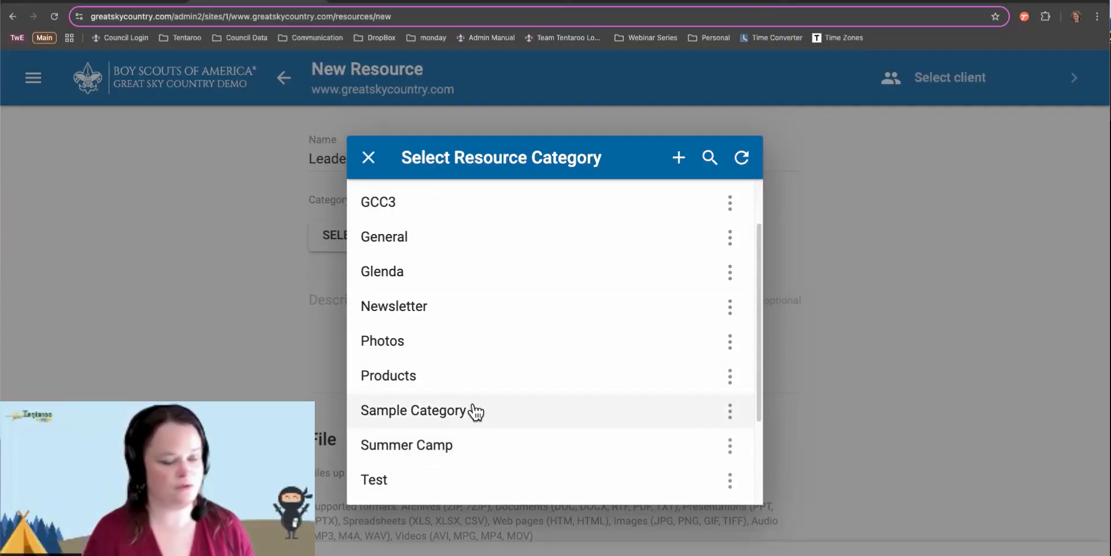
click(679, 158)
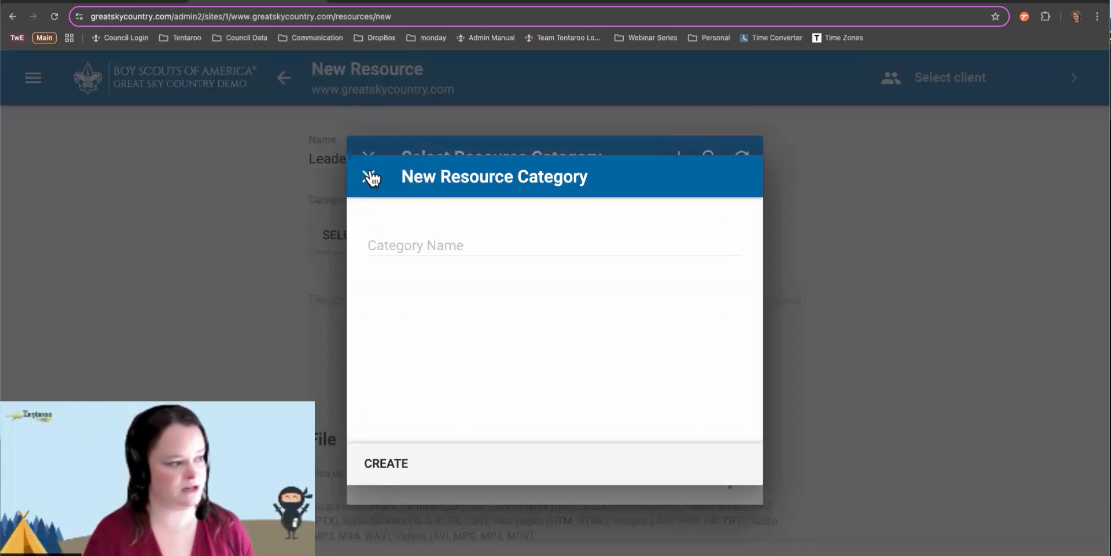
click(369, 177)
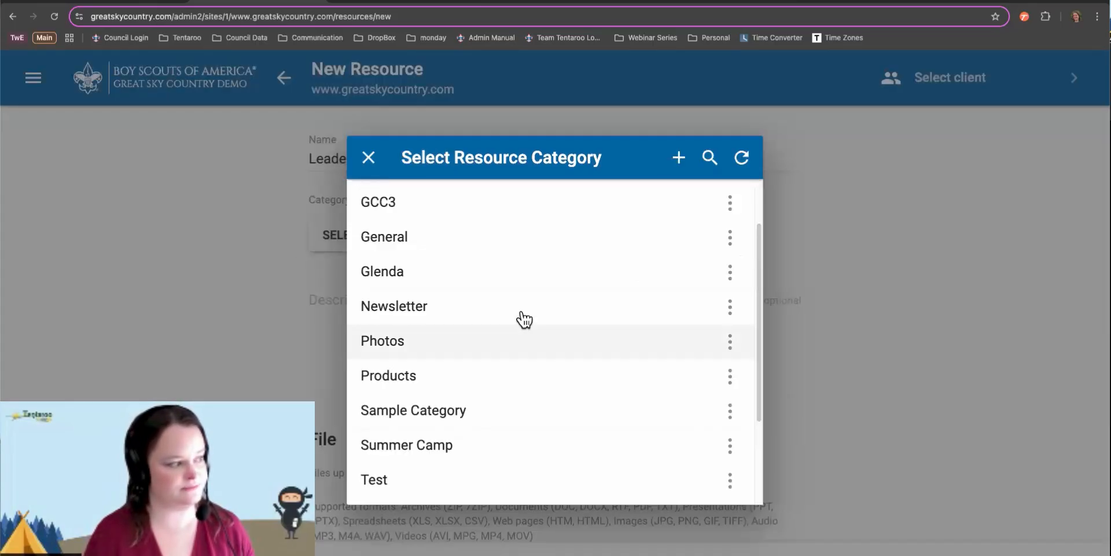
click(425, 445)
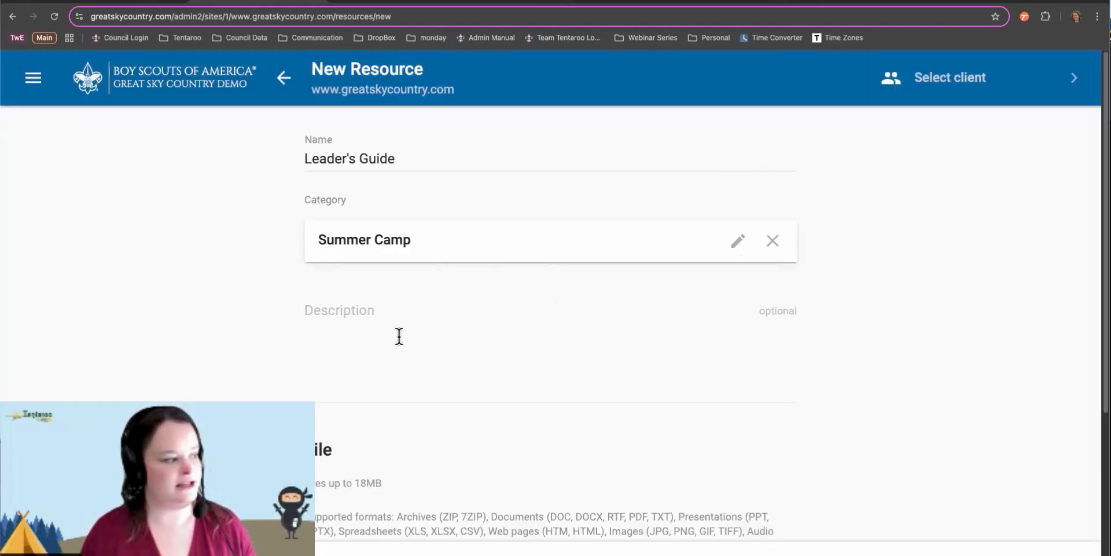
Enter "This is the leader's guide." as the resource description
click(390, 319)
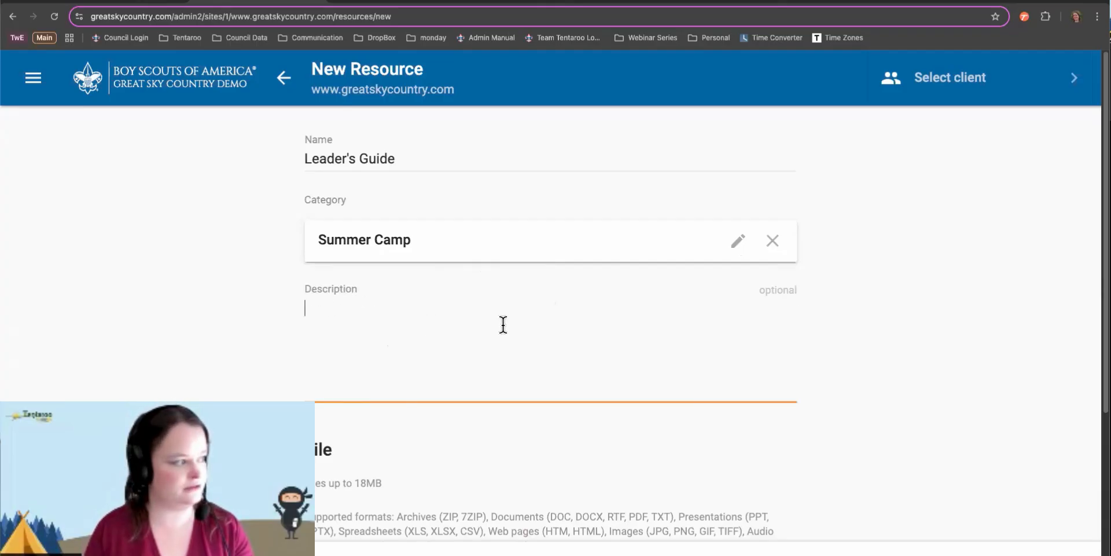
text(This is )
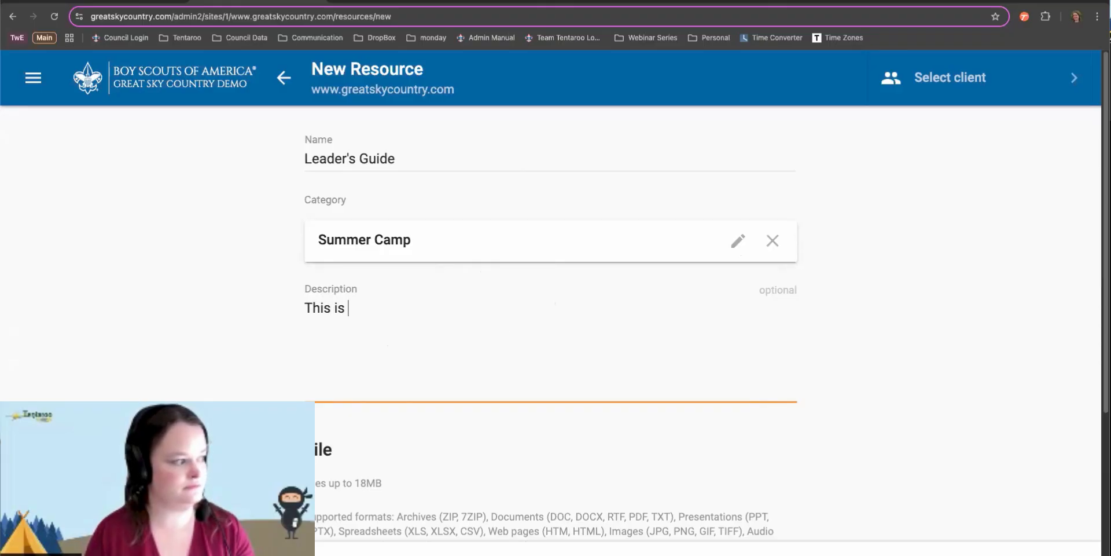
text(the leader's guide.)
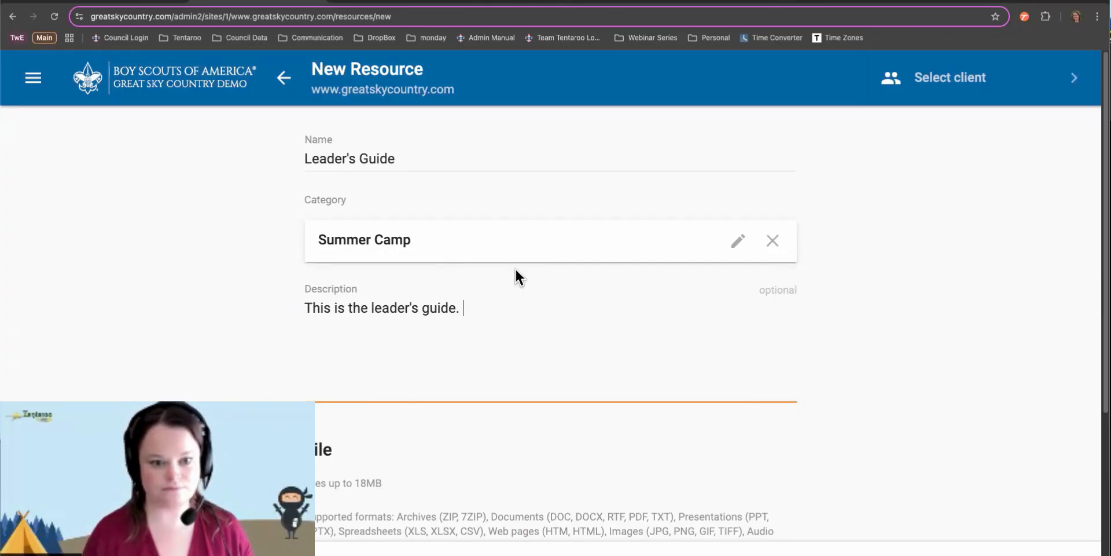
scroll(515, 270, down, 5)
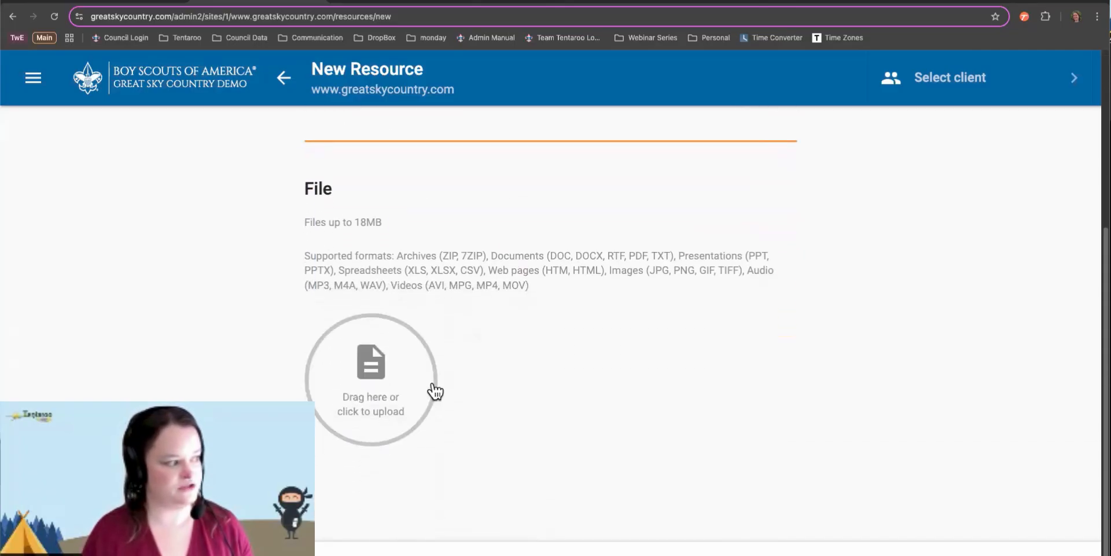
Highlight the 18MB file size limit and the supported file formats
drag(305, 222, 387, 225)
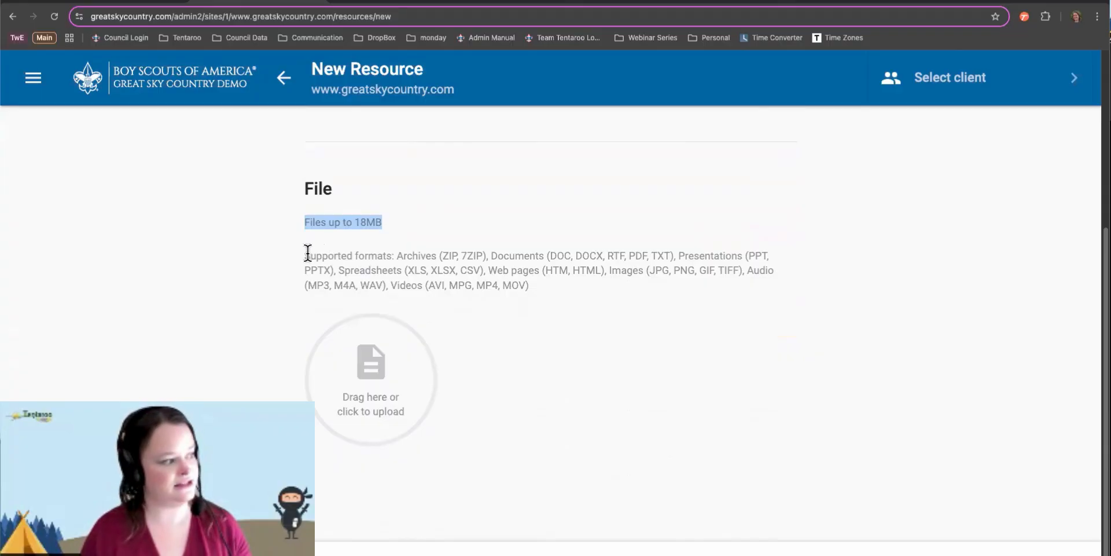
drag(304, 255, 526, 284)
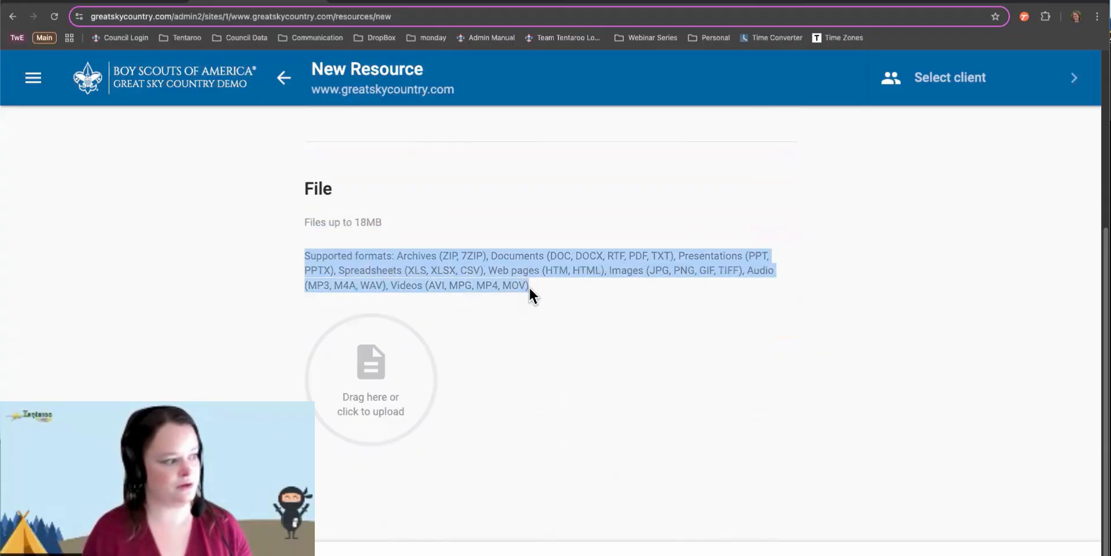
click(547, 291)
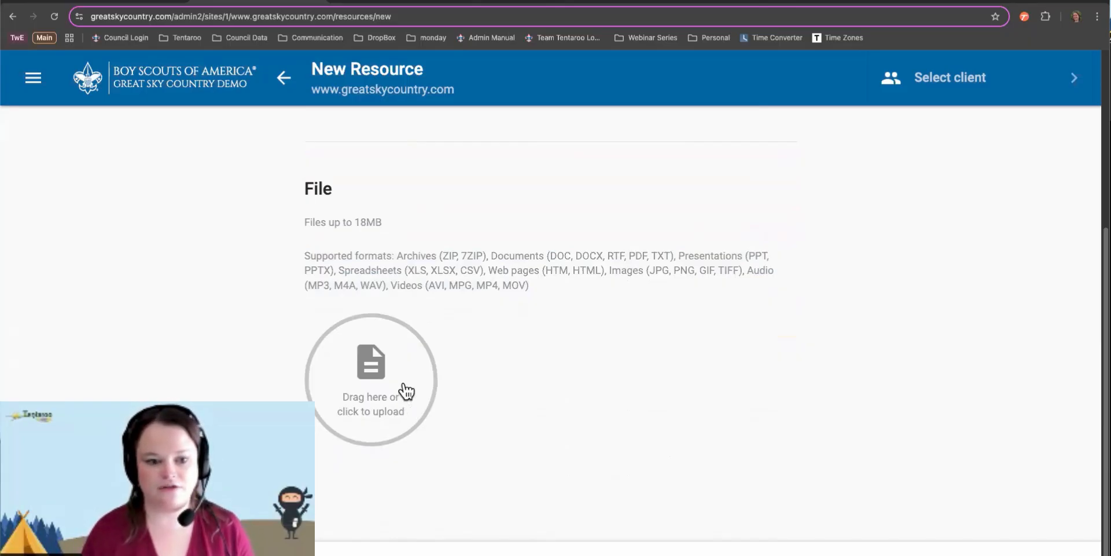
Upload Summer-Camp-Leader-Guide-2025.pdf through the file picker and save the resource
click(386, 381)
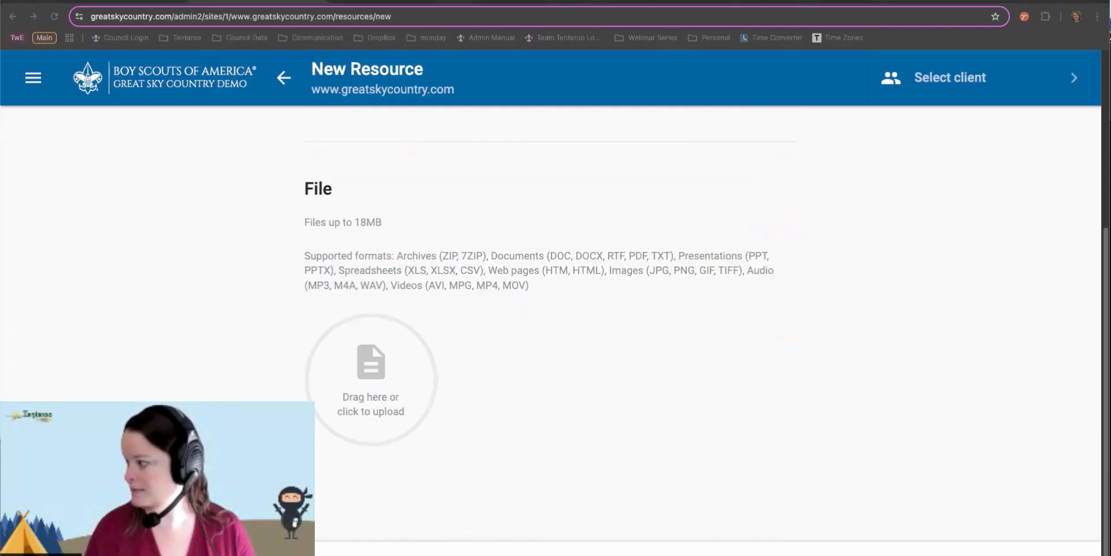
drag(1100, 446, 366, 372)
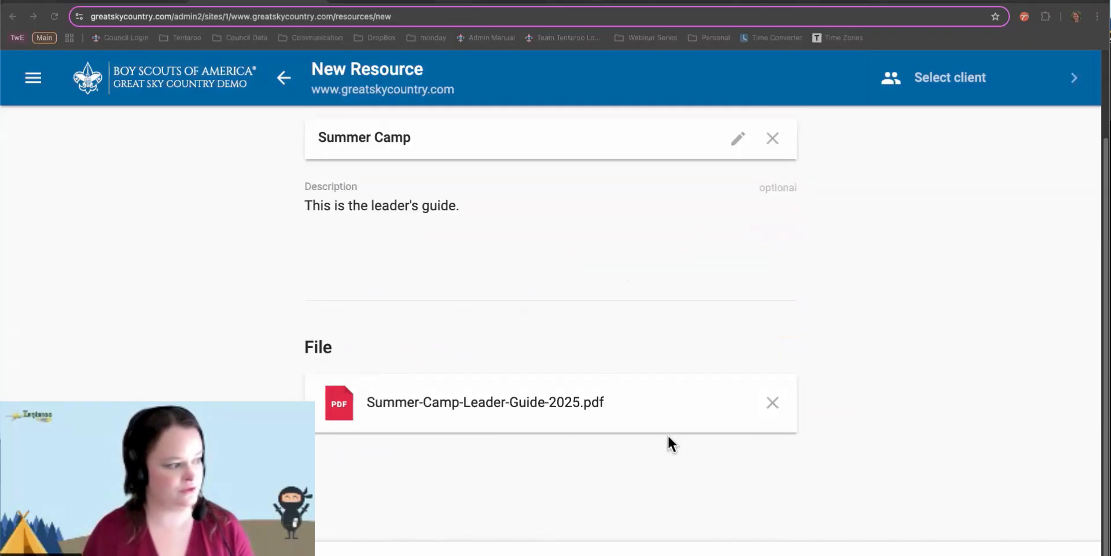
click(772, 406)
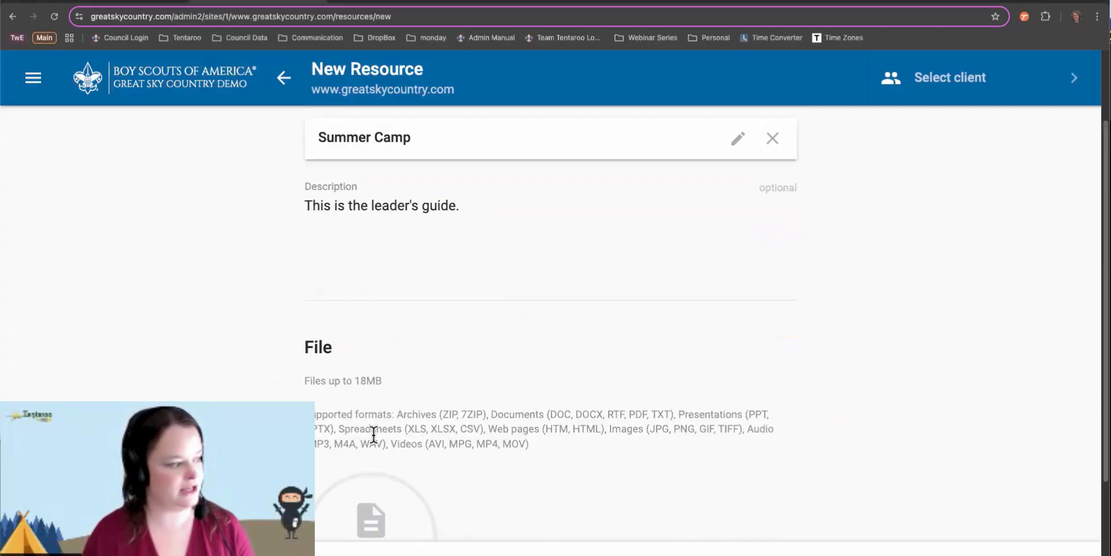
click(411, 485)
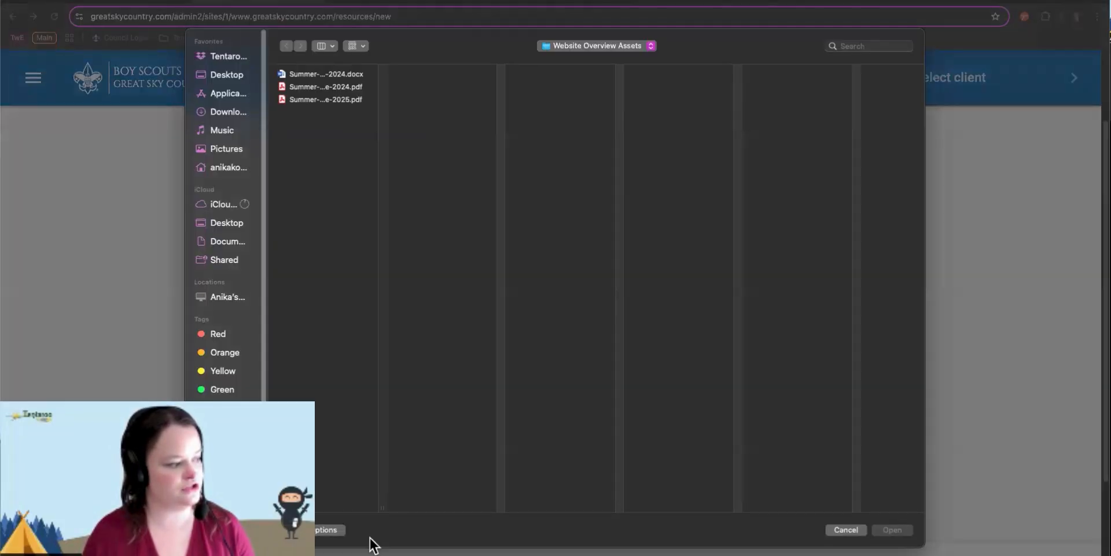
click(335, 99)
click(888, 530)
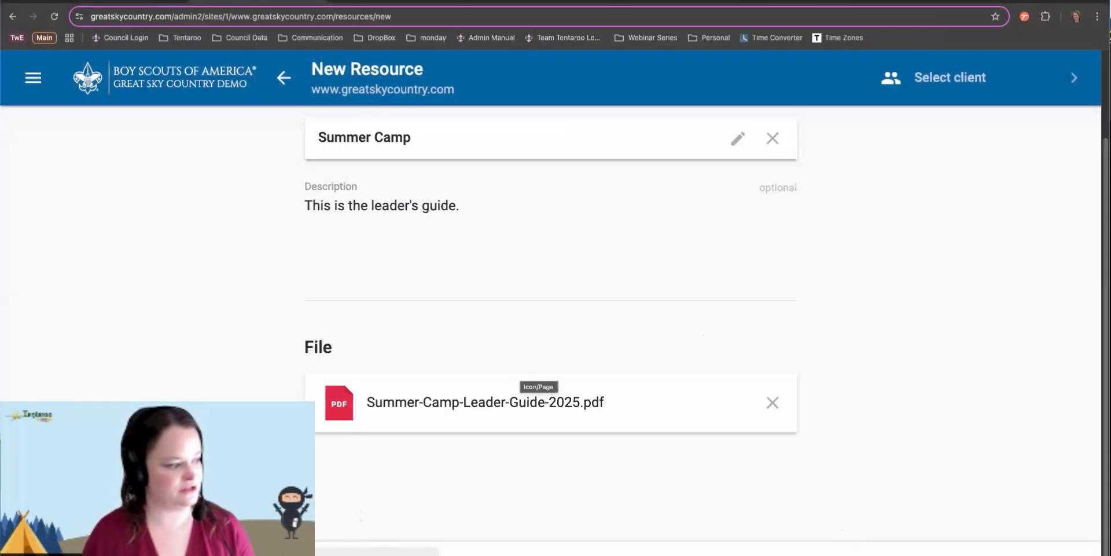
click(377, 553)
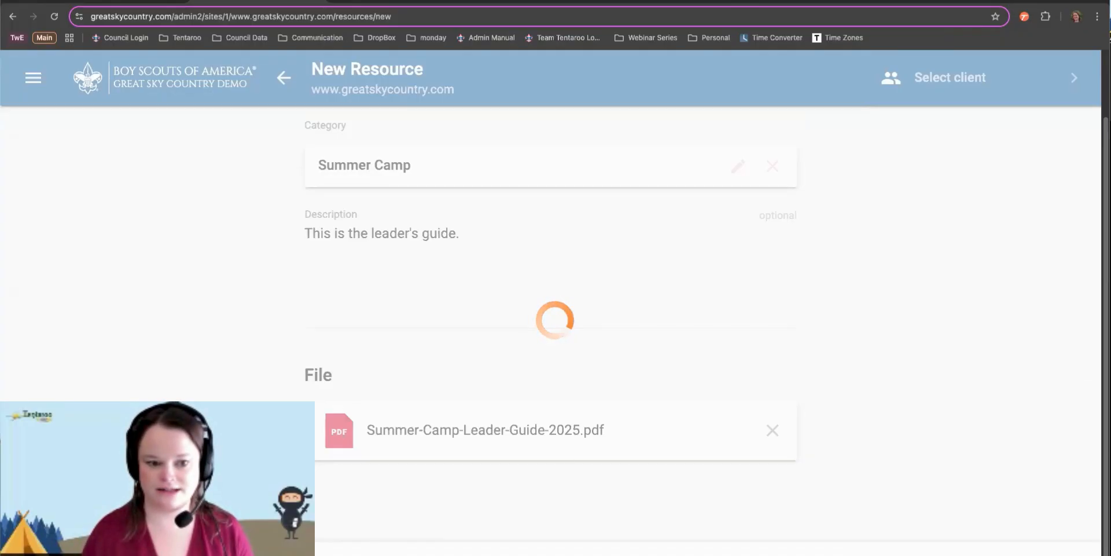
Show the actions menu for the Application resource in the Summer Camp list
scroll(698, 368, down, 2)
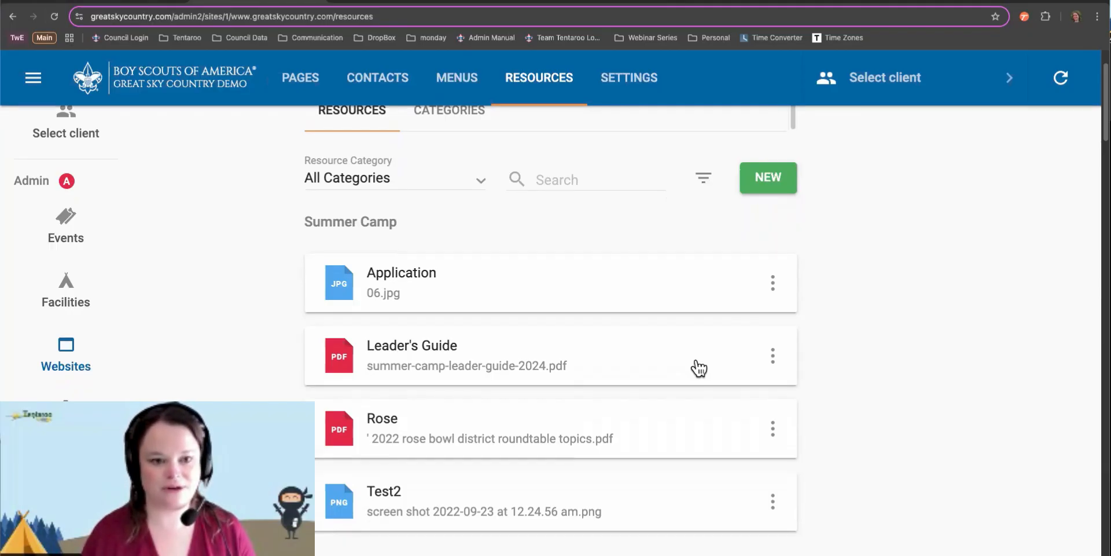
click(773, 284)
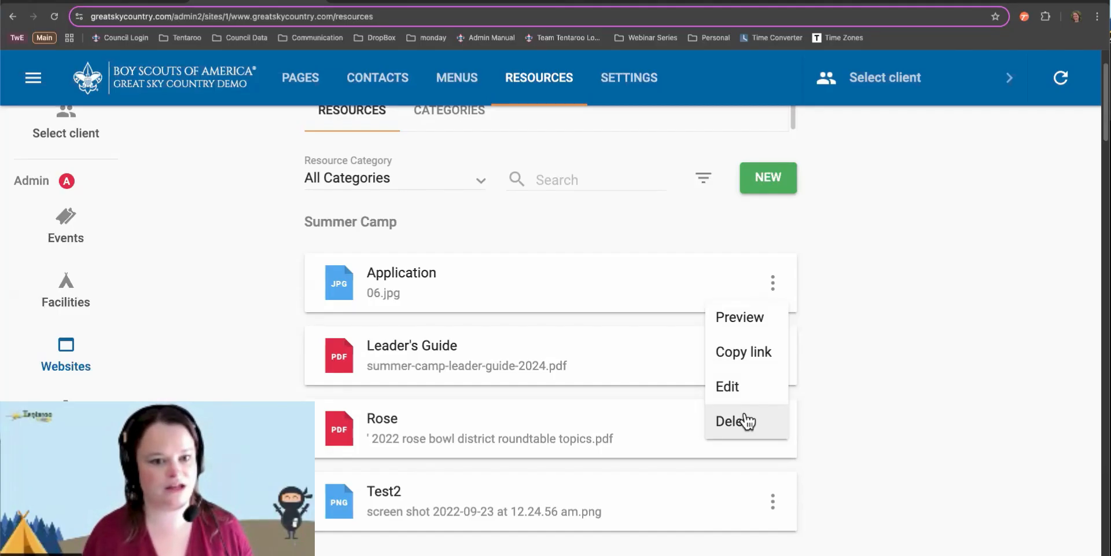
Close the actions menu, preview the Application resource, then open its Edit Resource form
click(836, 323)
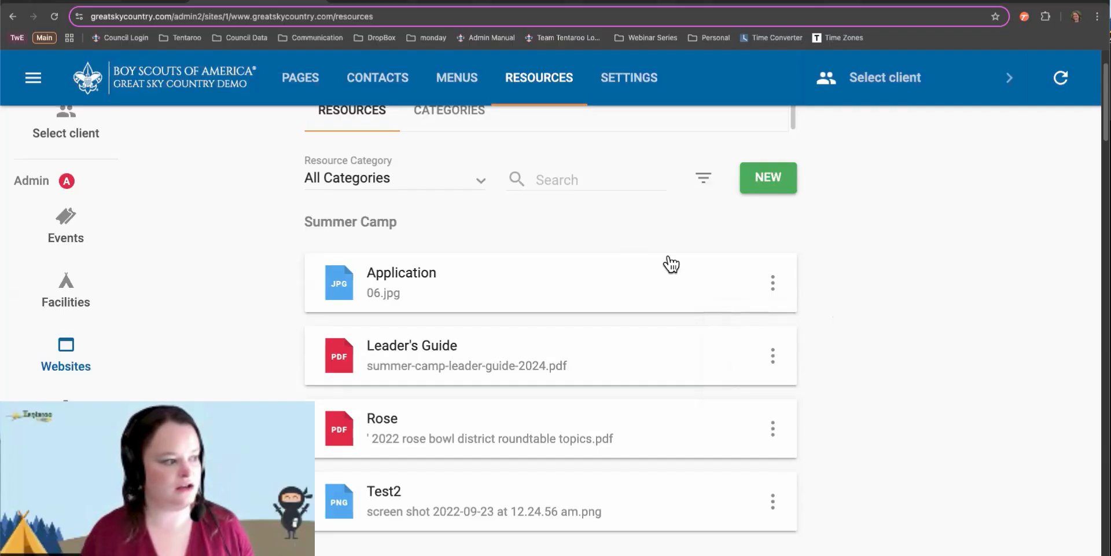
click(583, 294)
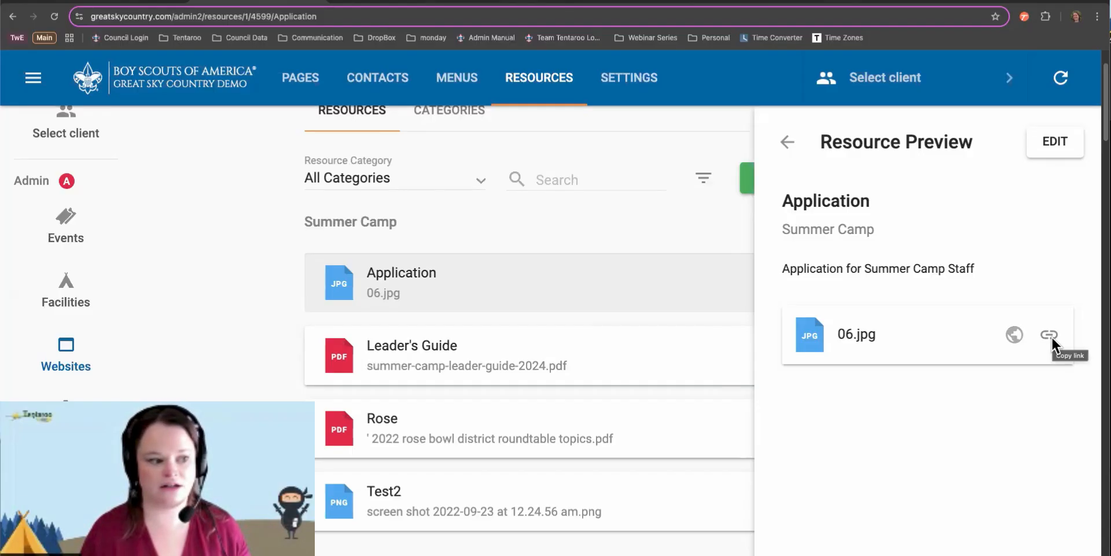
click(1045, 142)
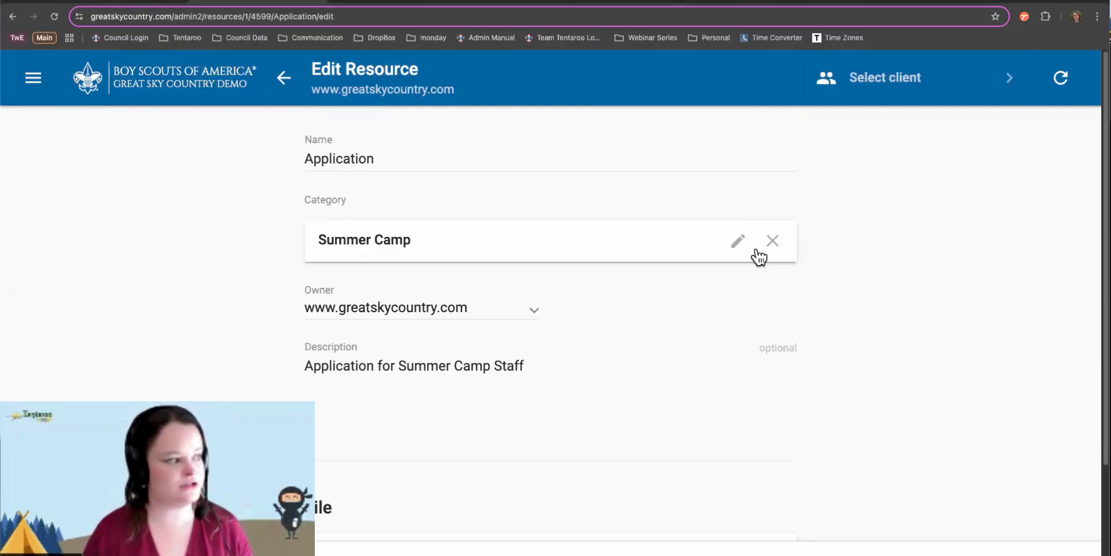
scroll(757, 255, down, 2)
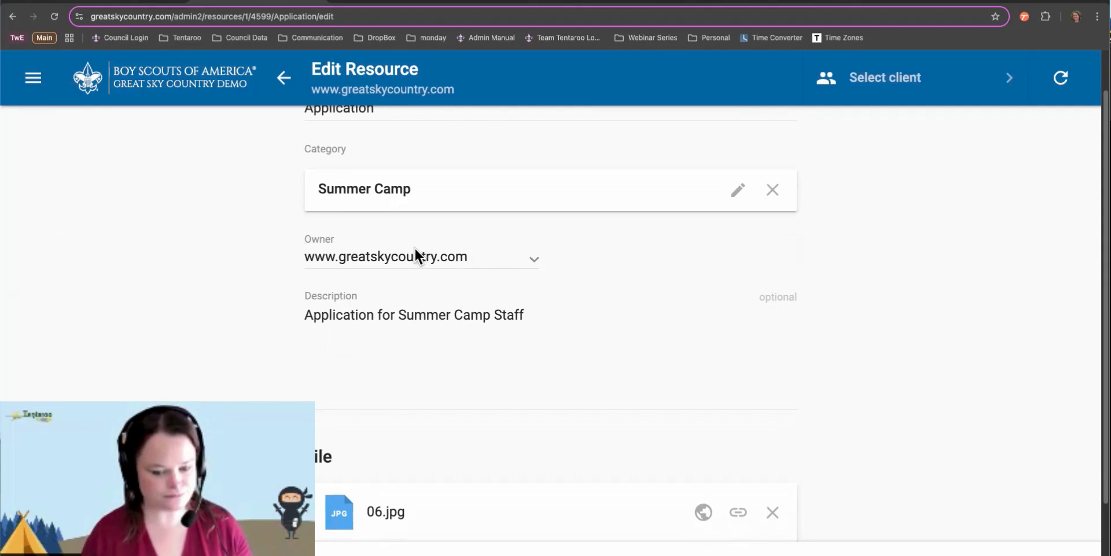
click(376, 261)
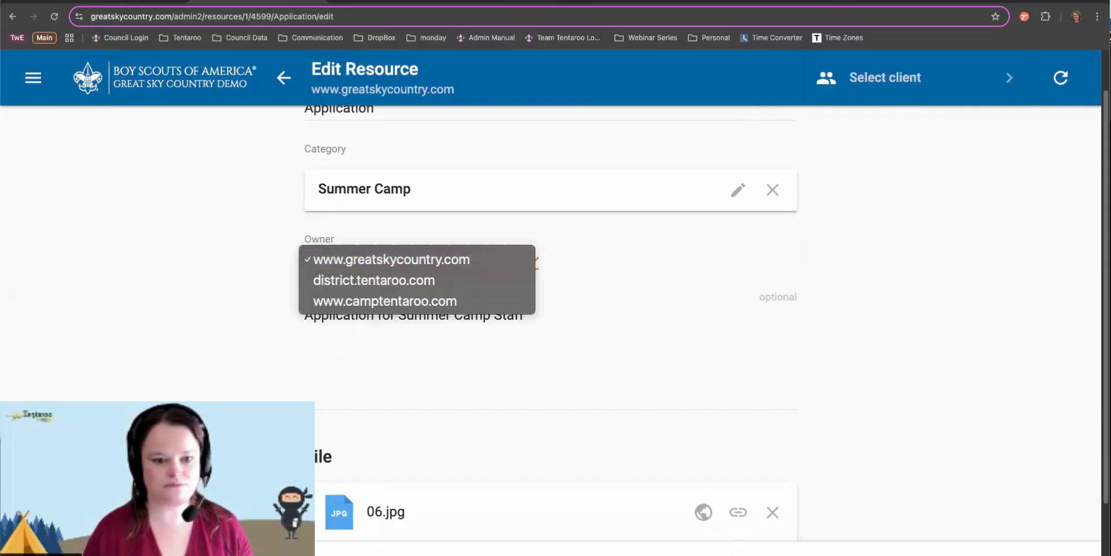
key(Escape)
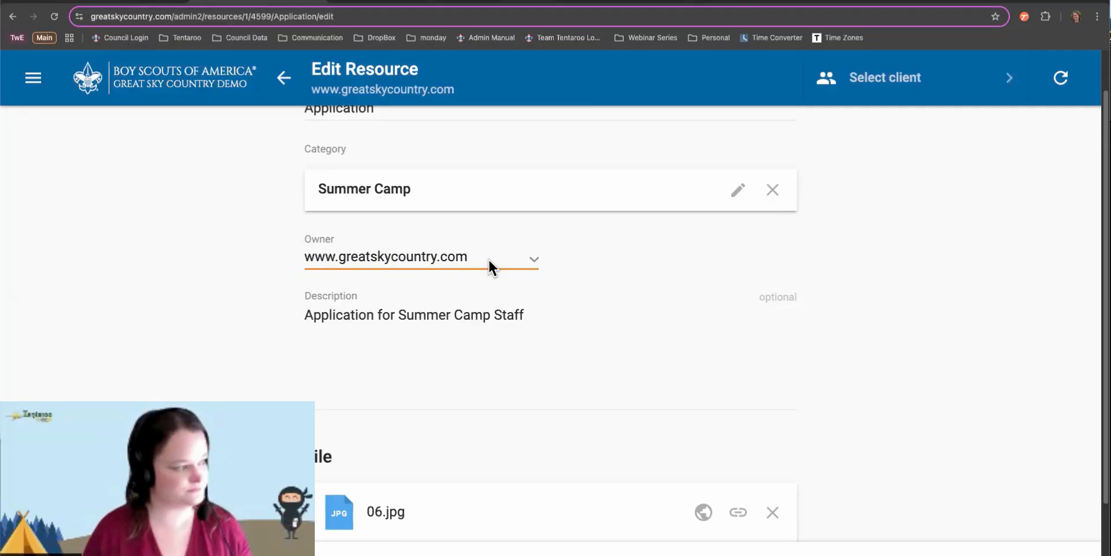
scroll(624, 311, down, 3)
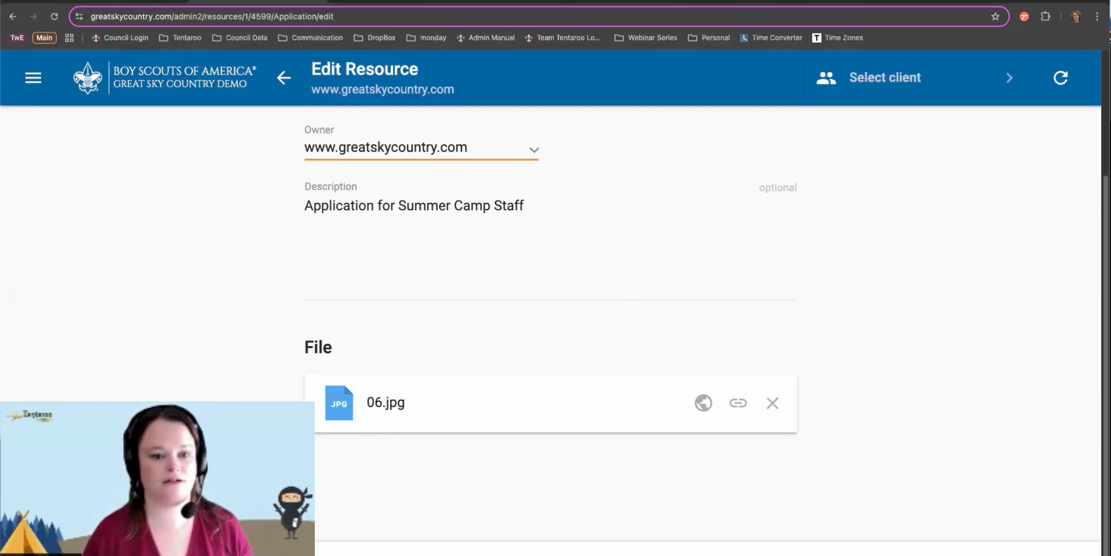
click(699, 258)
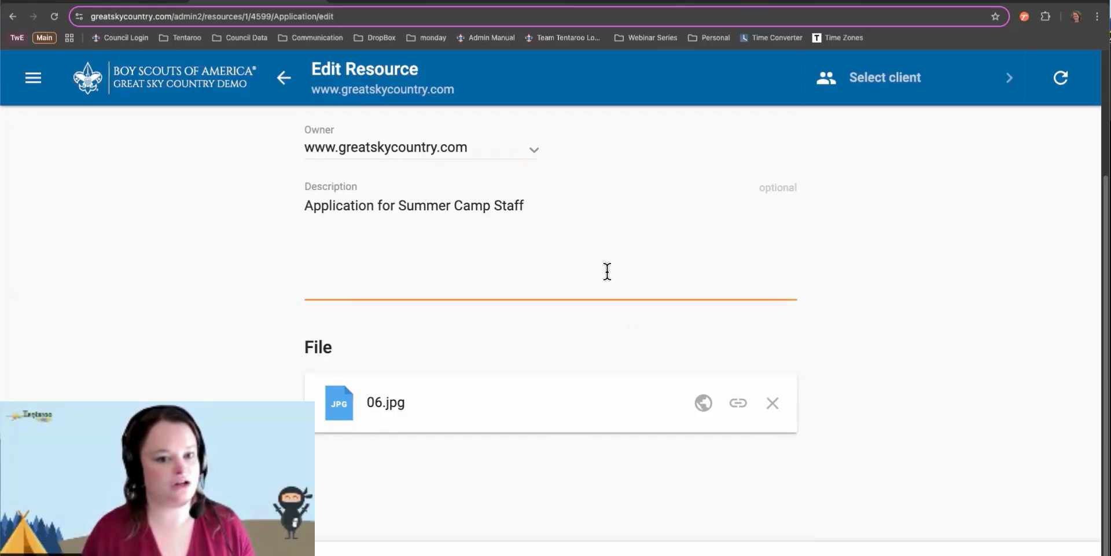
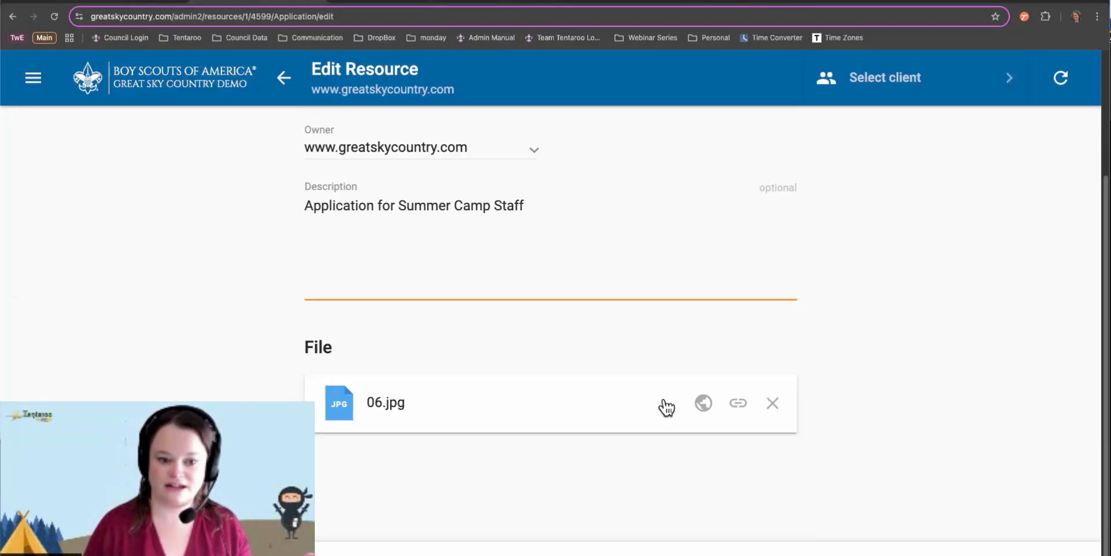
Remove 06.jpg, upload Summer-Camp-Leader-Guide-2025.pdf as the Application resource's file, and save
click(769, 401)
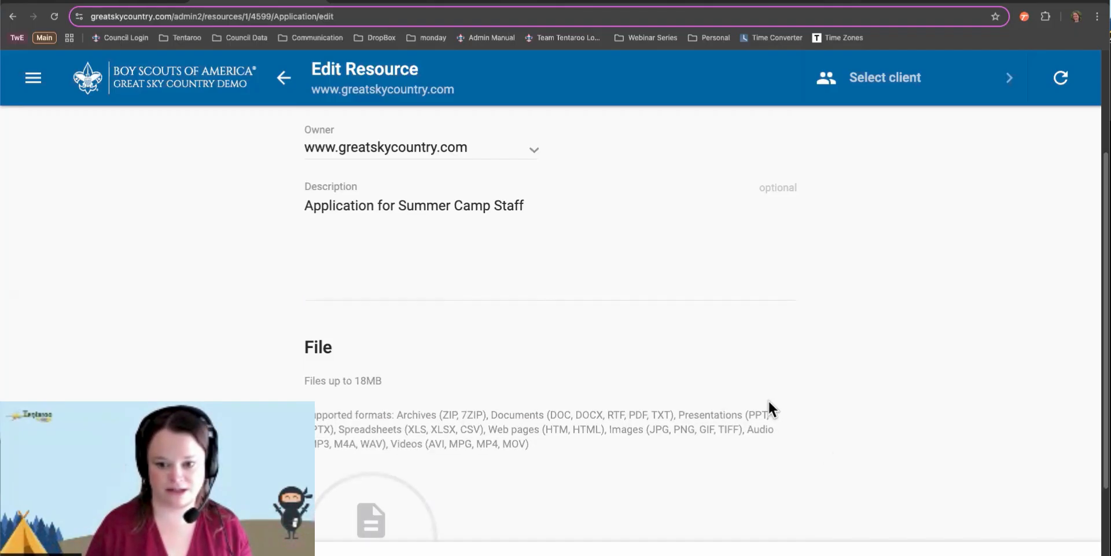
click(358, 506)
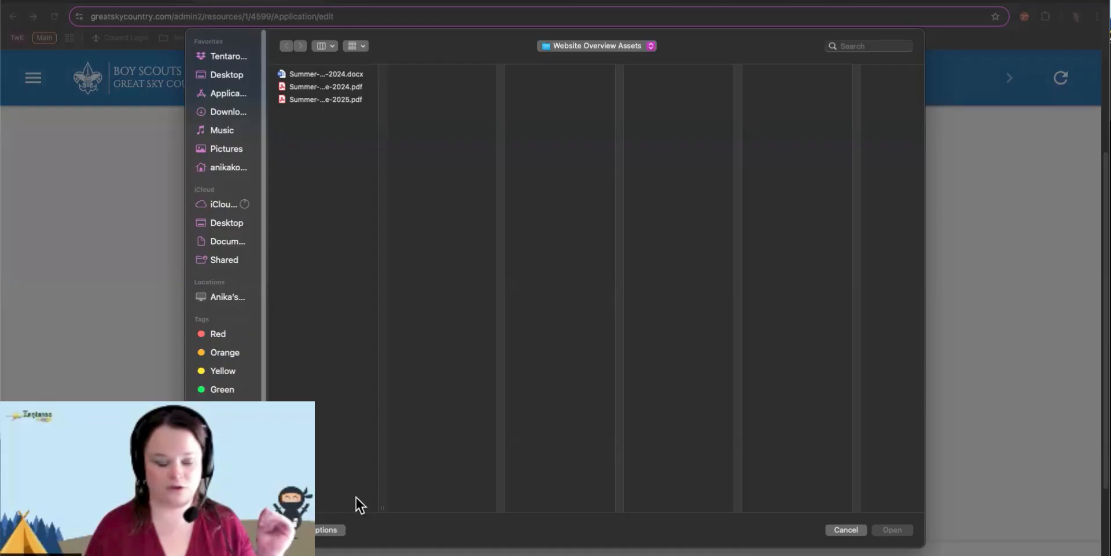
click(322, 99)
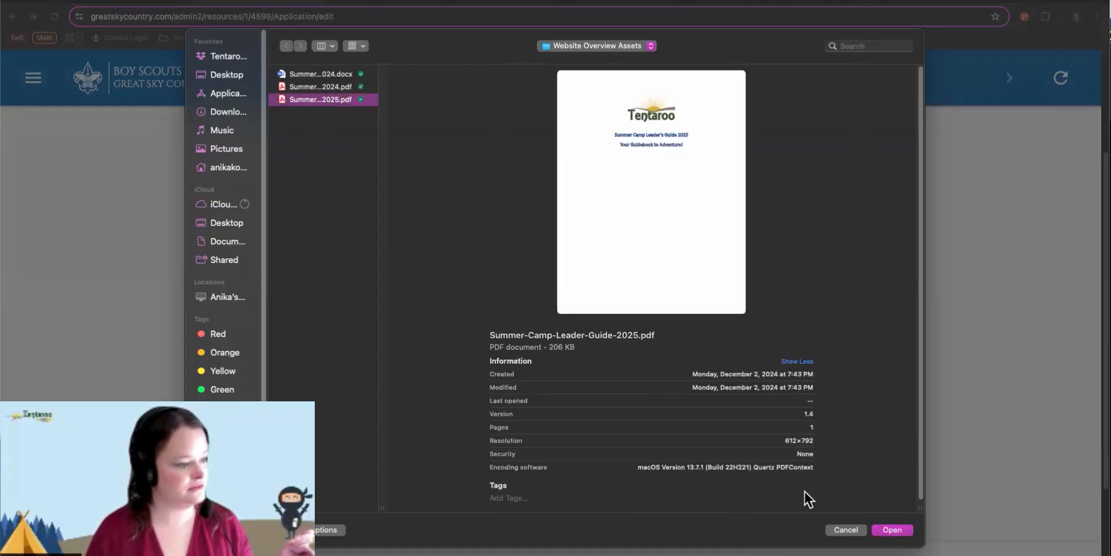
click(898, 529)
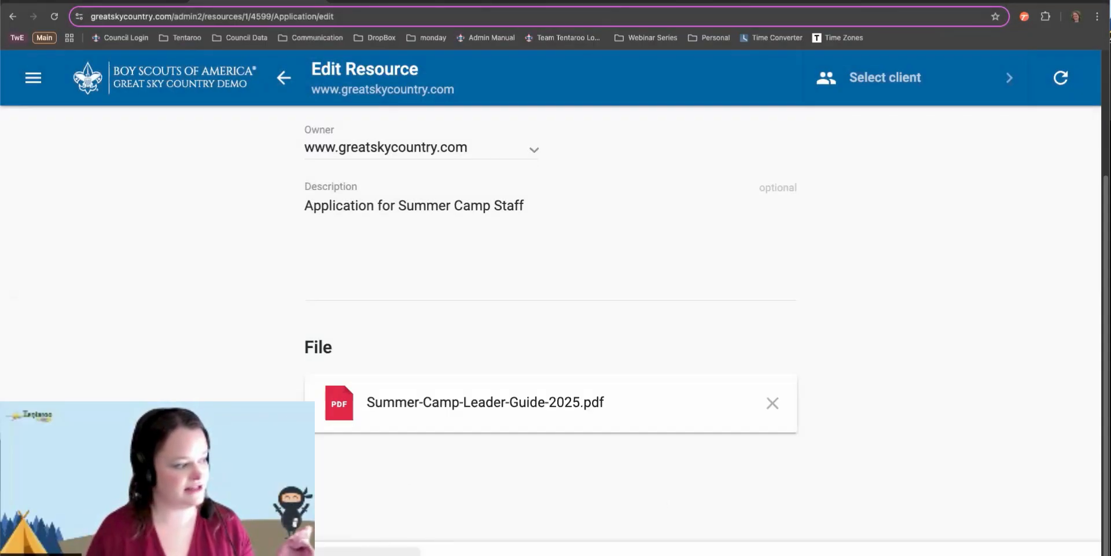
click(367, 551)
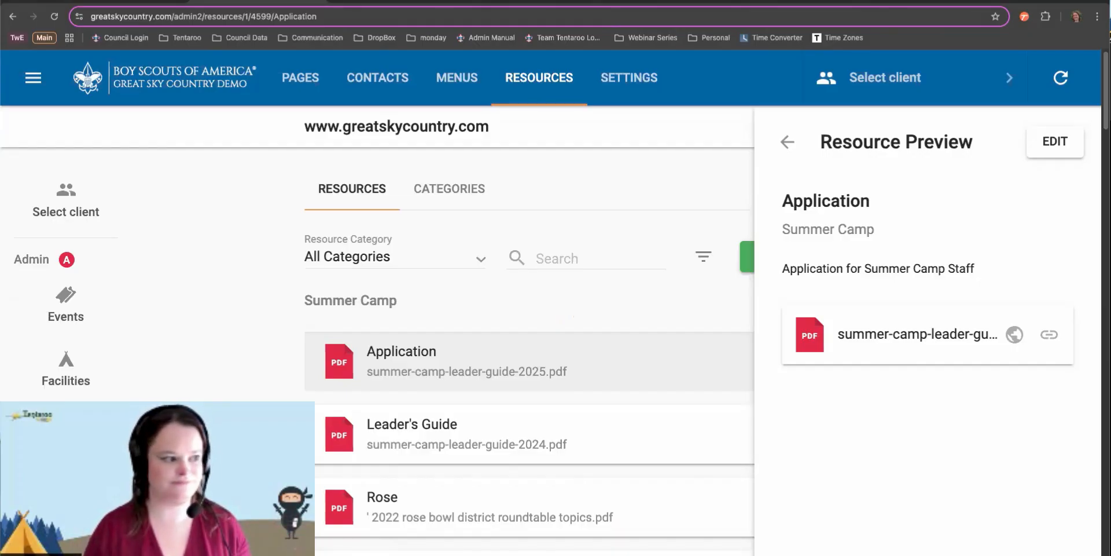
Close the resource preview and go to the Contacts page listing Council Staff
click(786, 142)
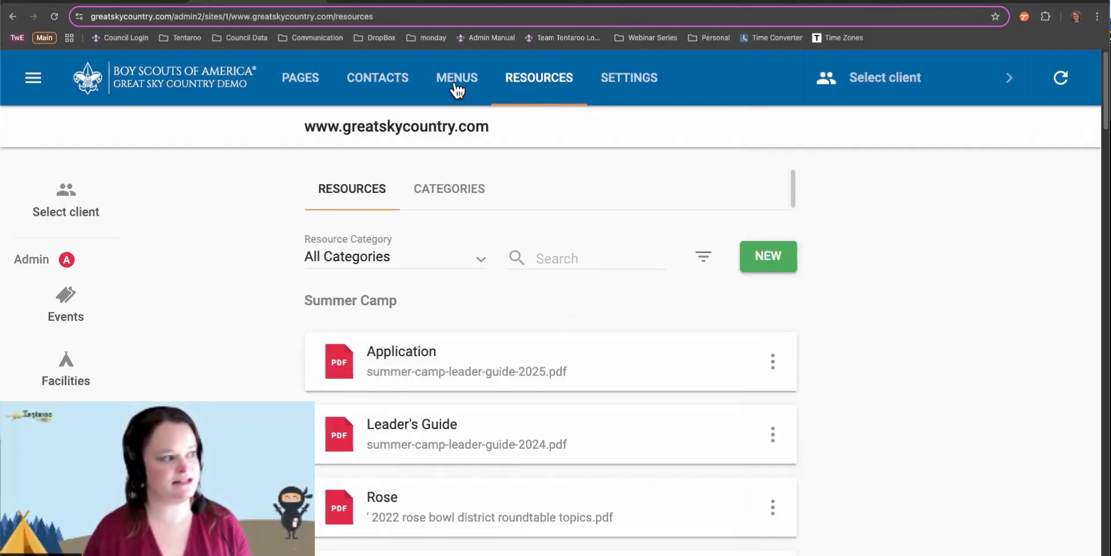
click(367, 82)
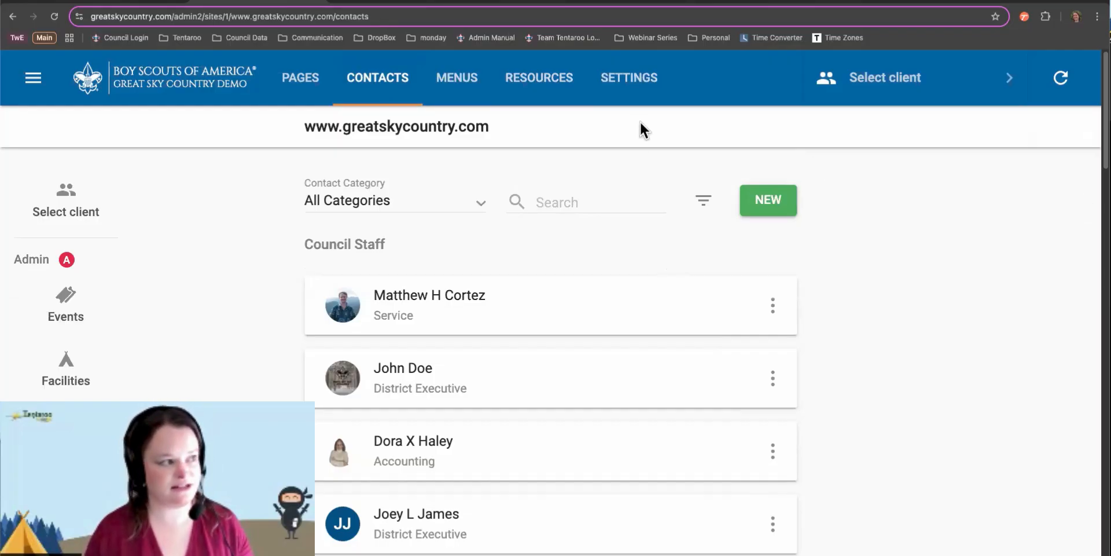
click(662, 4)
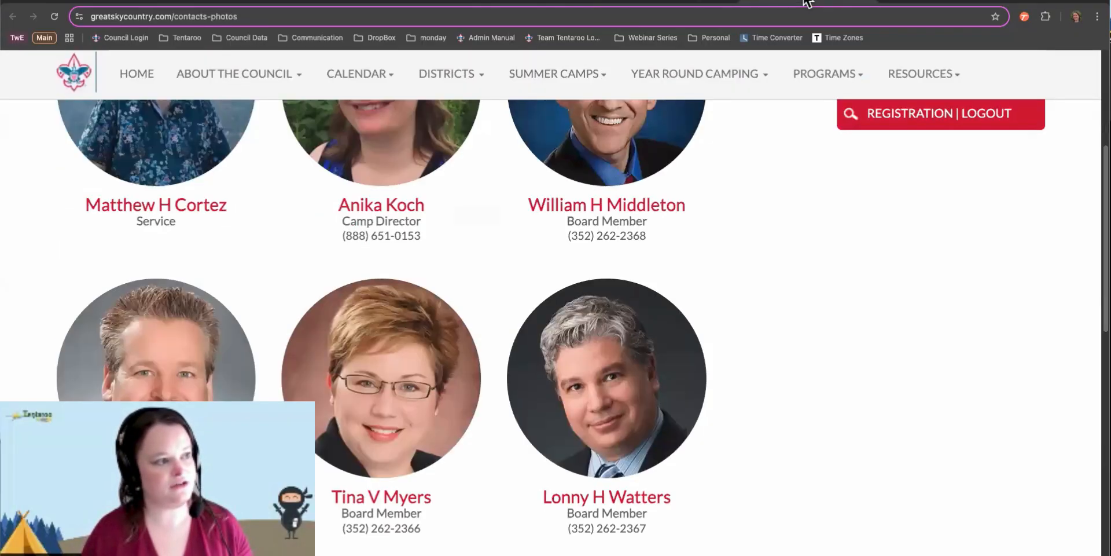
scroll(537, 278, up, 3)
scroll(538, 279, up, 2)
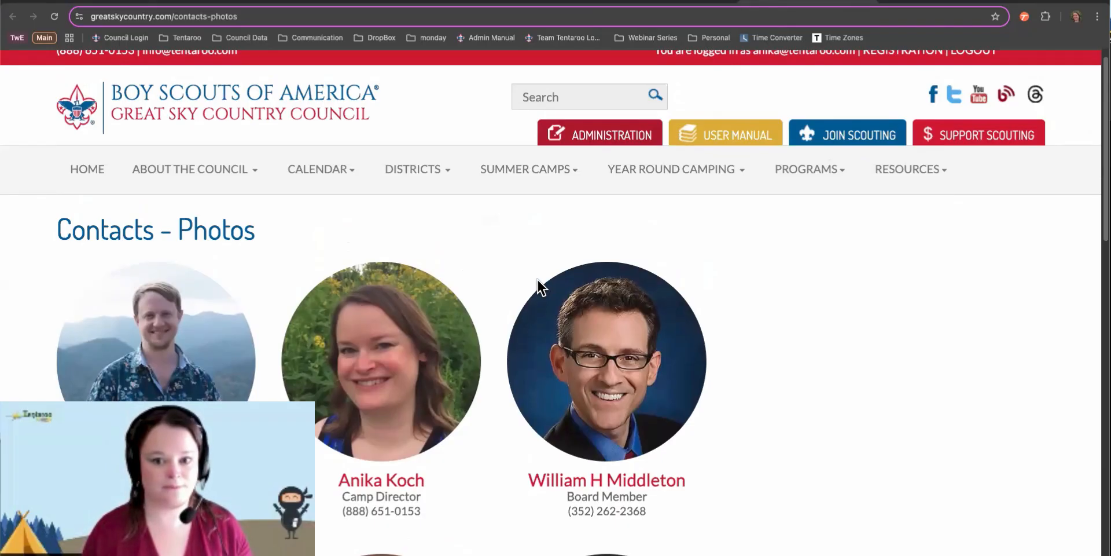
scroll(538, 285, down, 5)
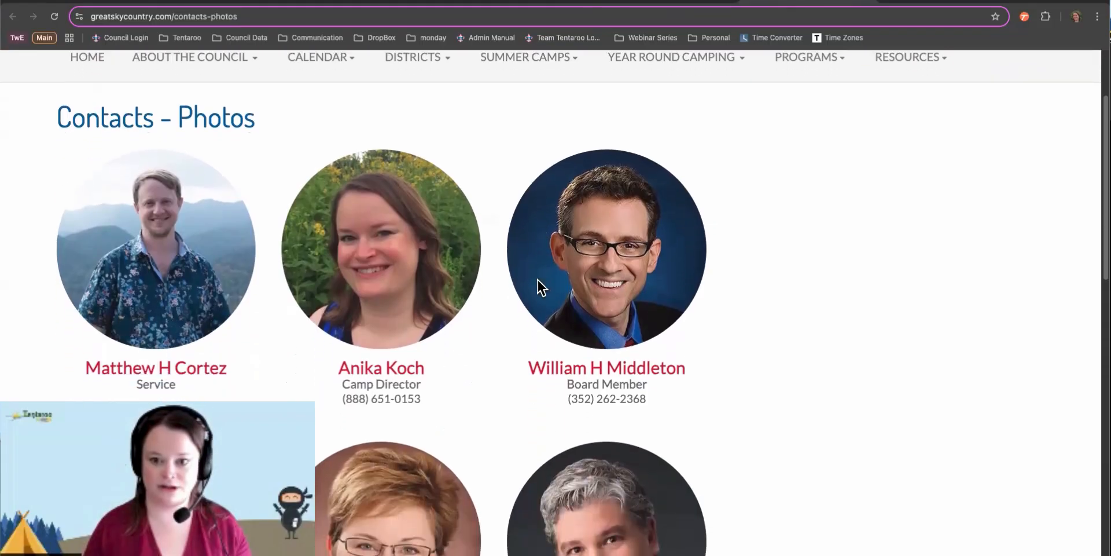
scroll(538, 286, down, 4)
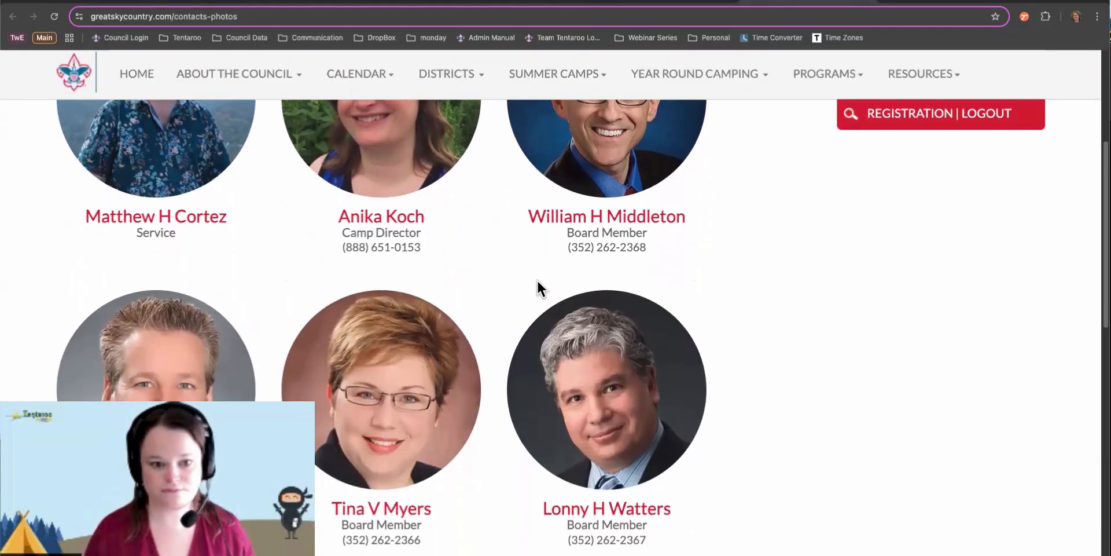
scroll(537, 280, up, 2)
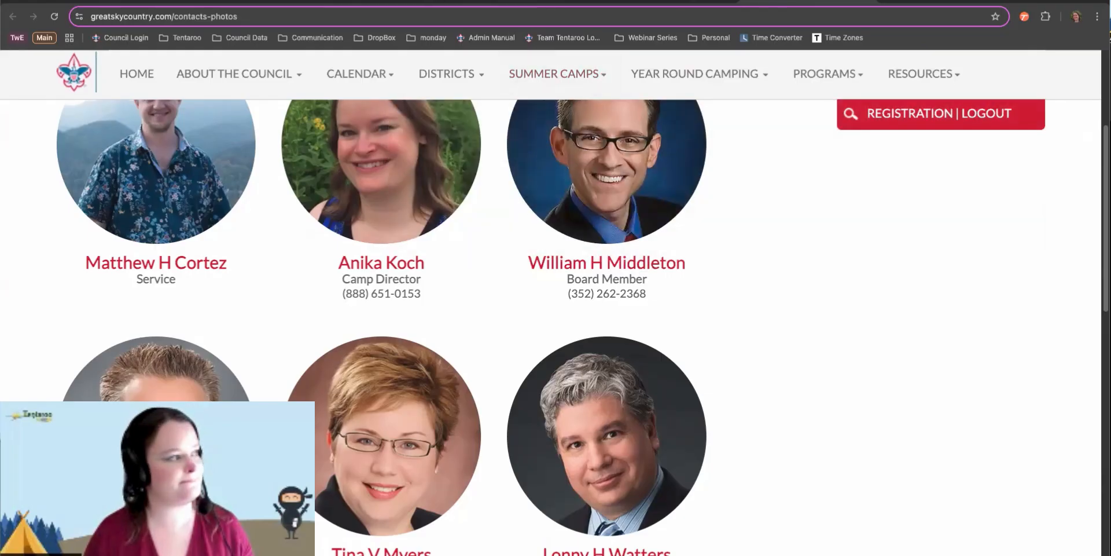
click(239, 3)
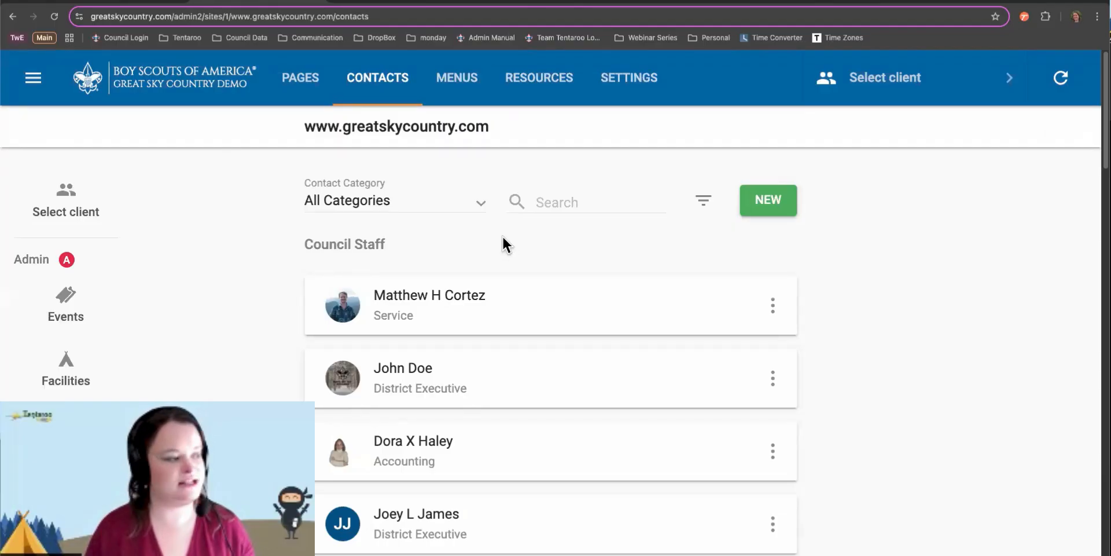
Keep All Categories and search the contacts by a staff member's full name
click(409, 202)
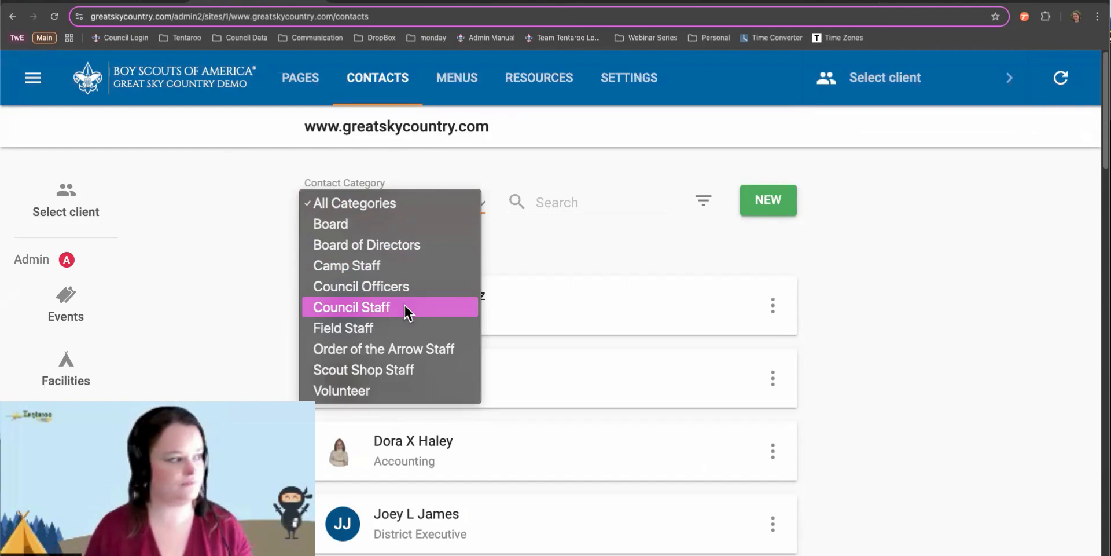
click(496, 243)
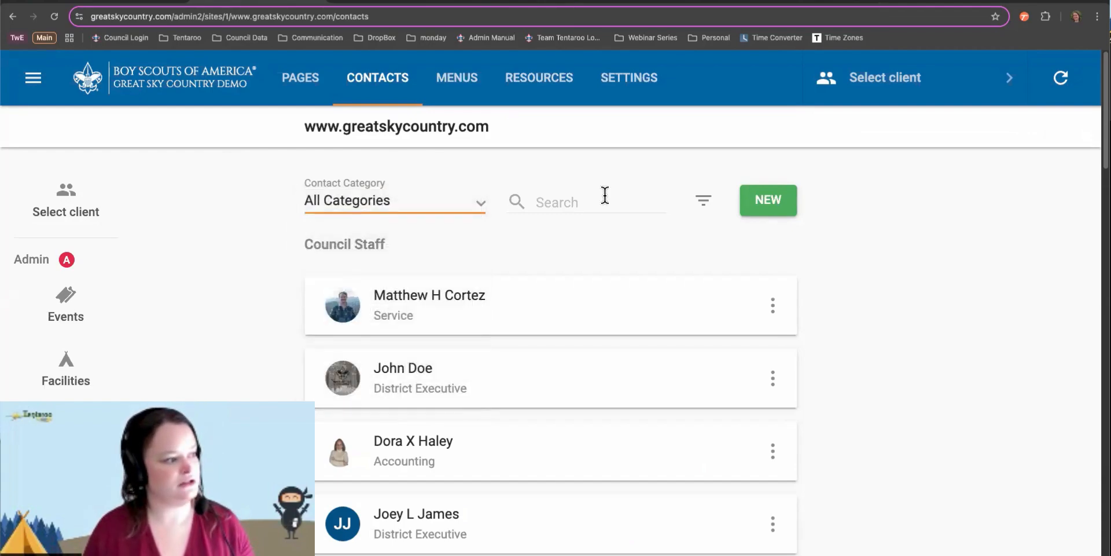
click(589, 201)
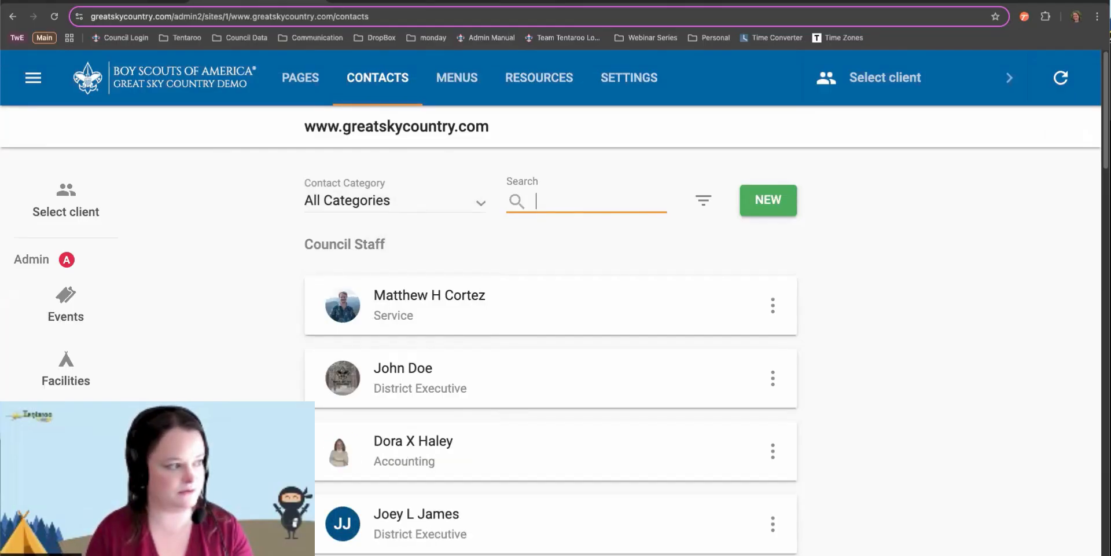
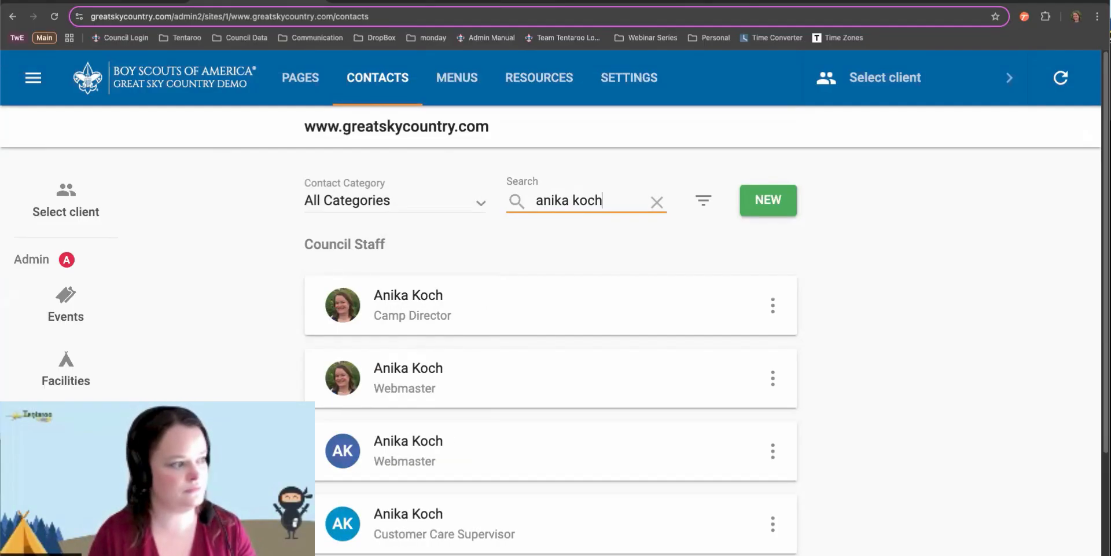
Turn on Show Deleted in the contact filter options
click(704, 204)
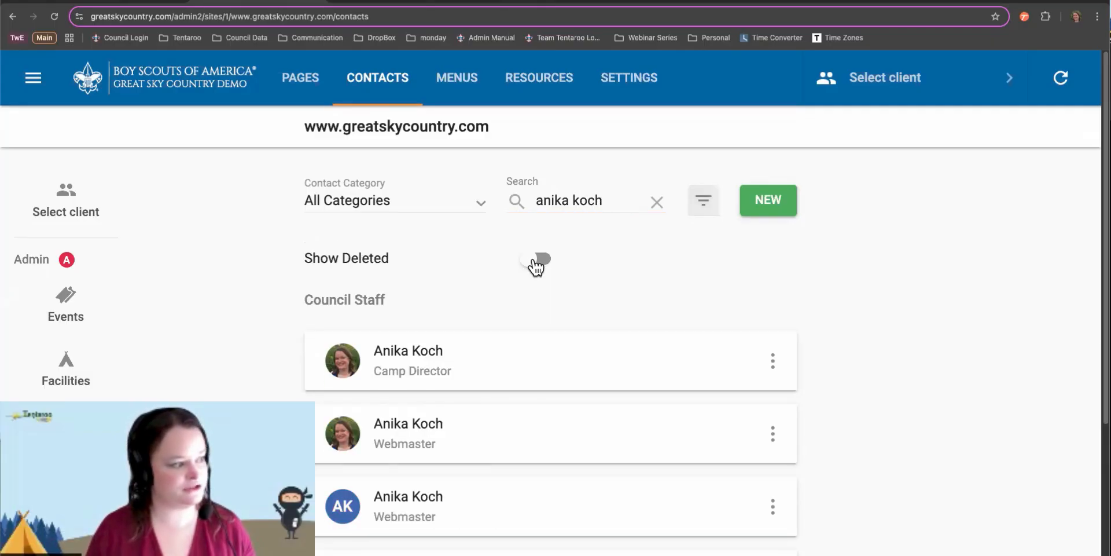
click(541, 259)
scroll(680, 256, down, 5)
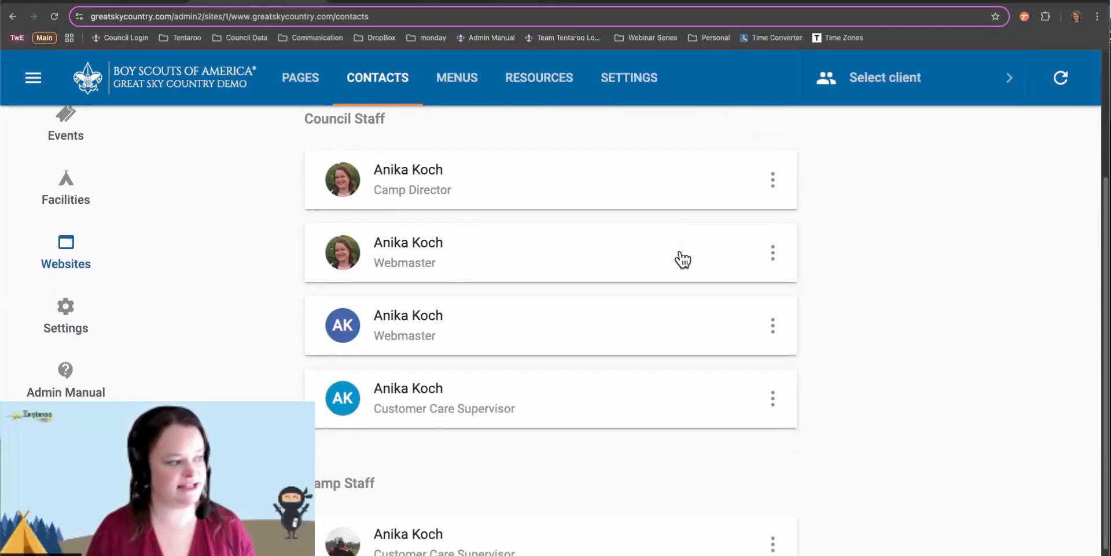
scroll(683, 259, up, 4)
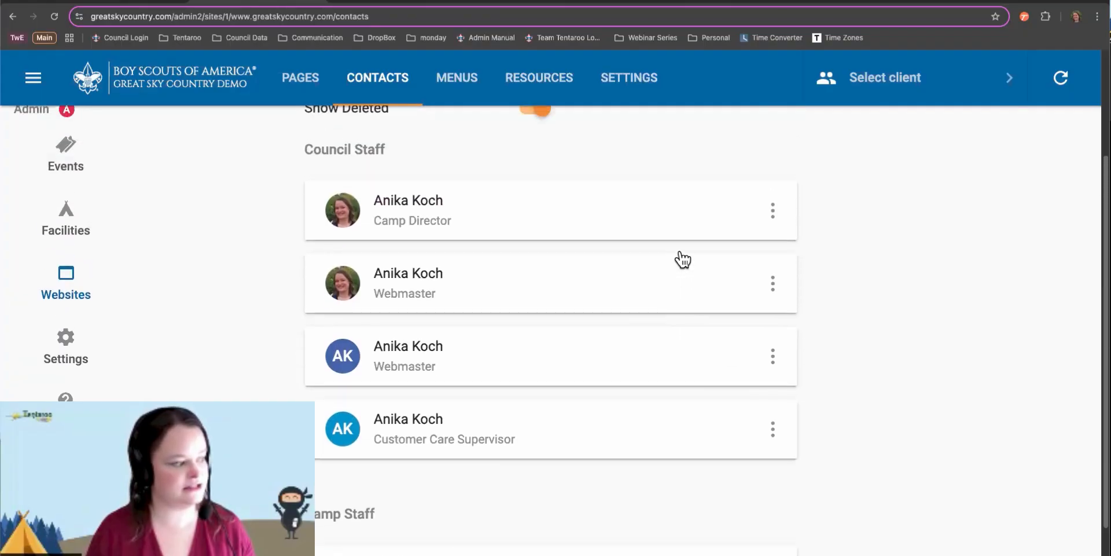
scroll(682, 254, up, 1)
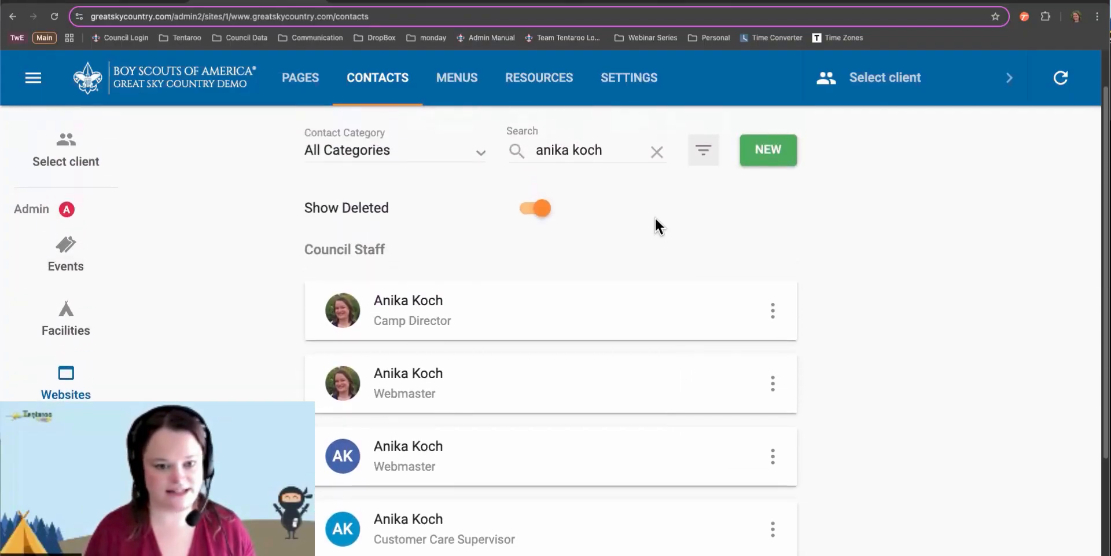
Trim the search to the staff member's first name only
click(610, 152)
key(BackSpace)
key(BackSpace)
key(BackSpace)
key(BackSpace)
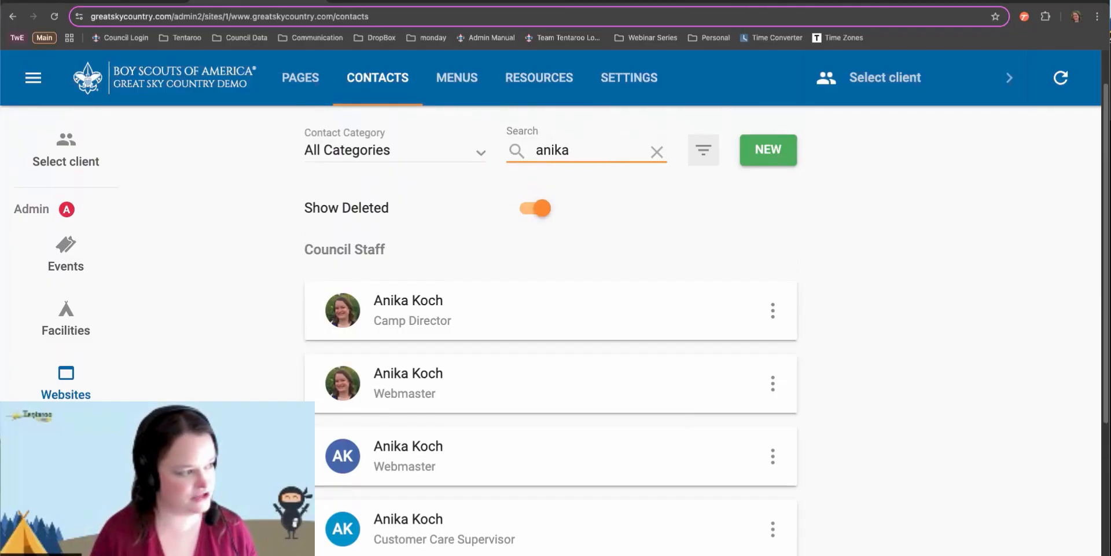
scroll(652, 209, down, 5)
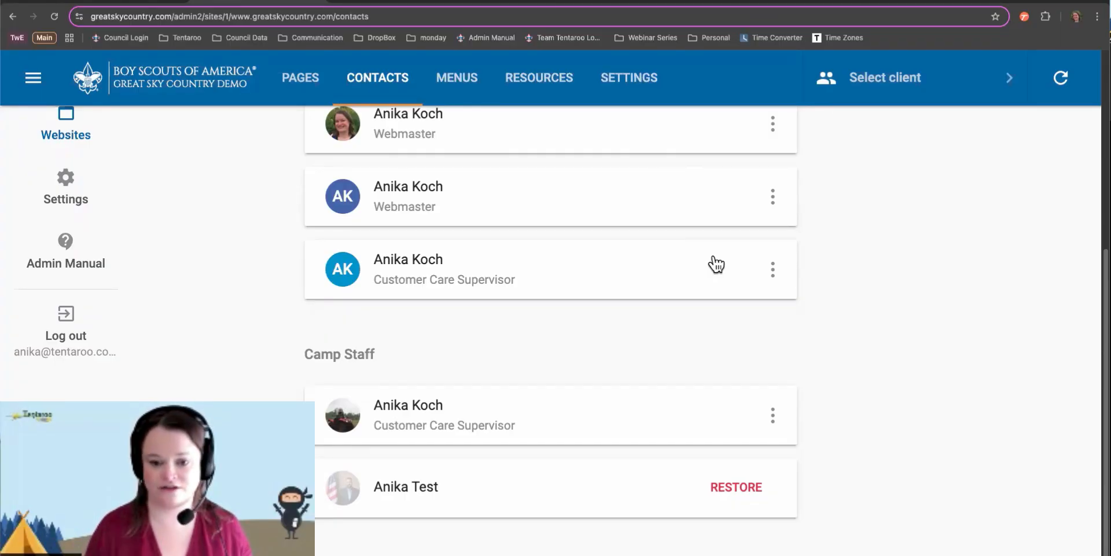
scroll(756, 287, up, 1)
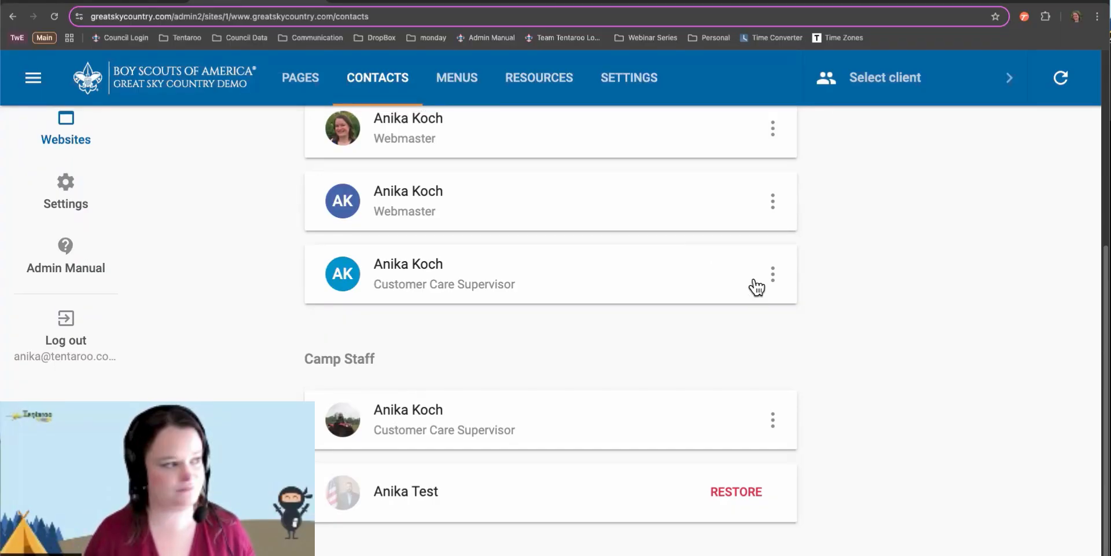
scroll(756, 288, up, 5)
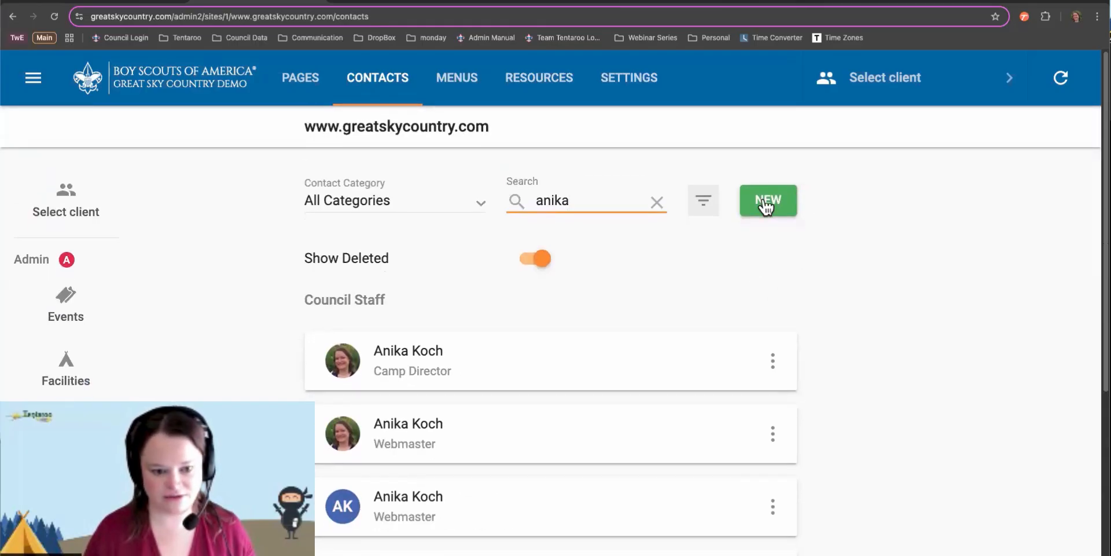
click(766, 203)
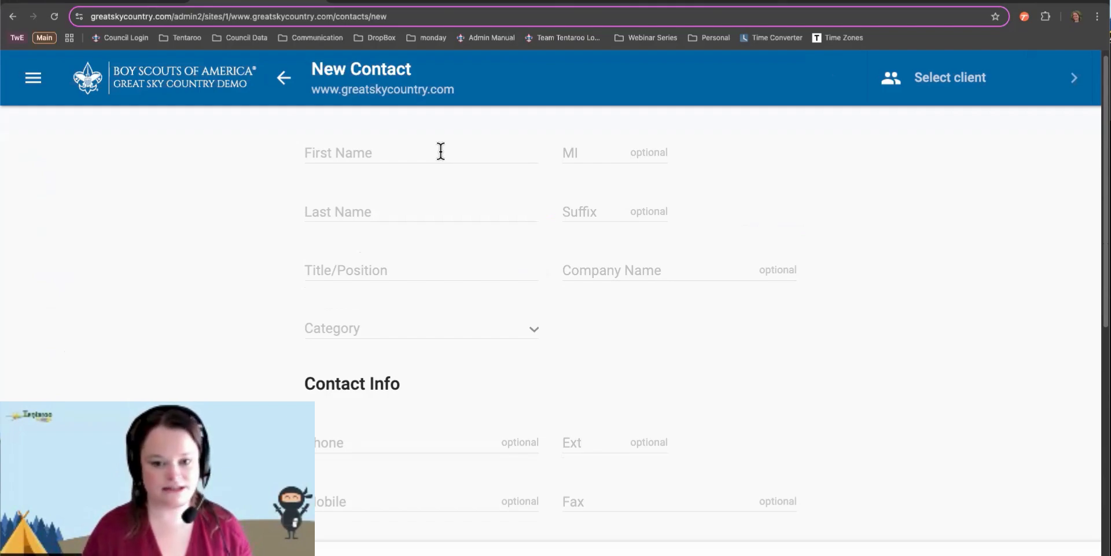
Enter 'Program Director' as the new contact's Title/Position
click(334, 269)
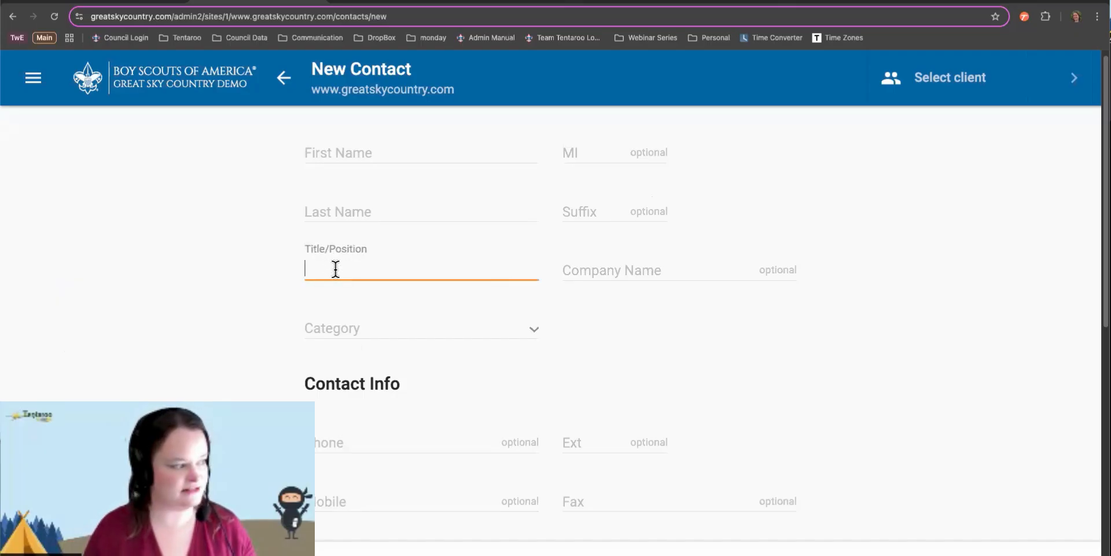
text(Program)
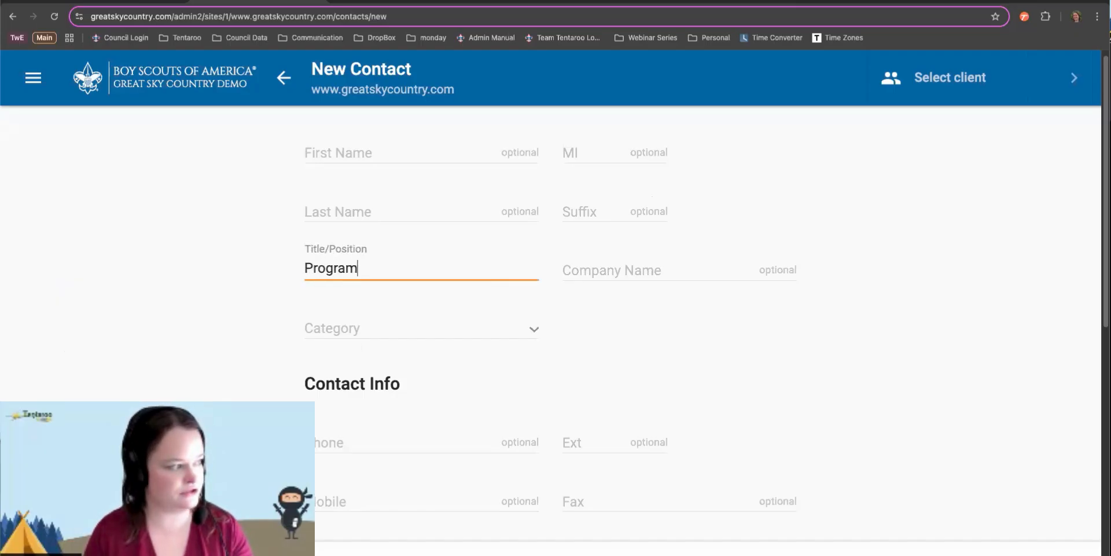
text( Director)
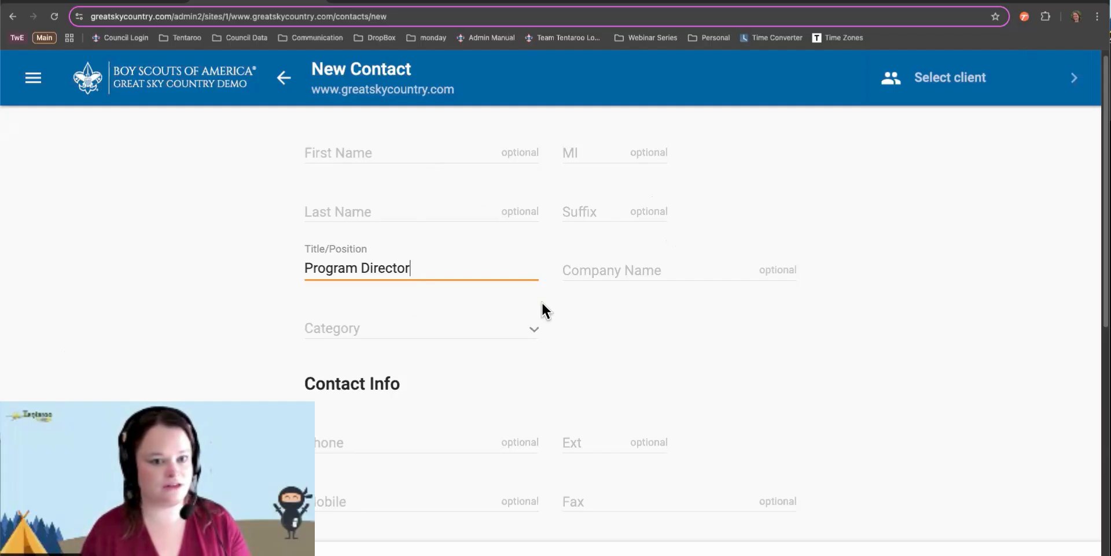
scroll(351, 439, down, 3)
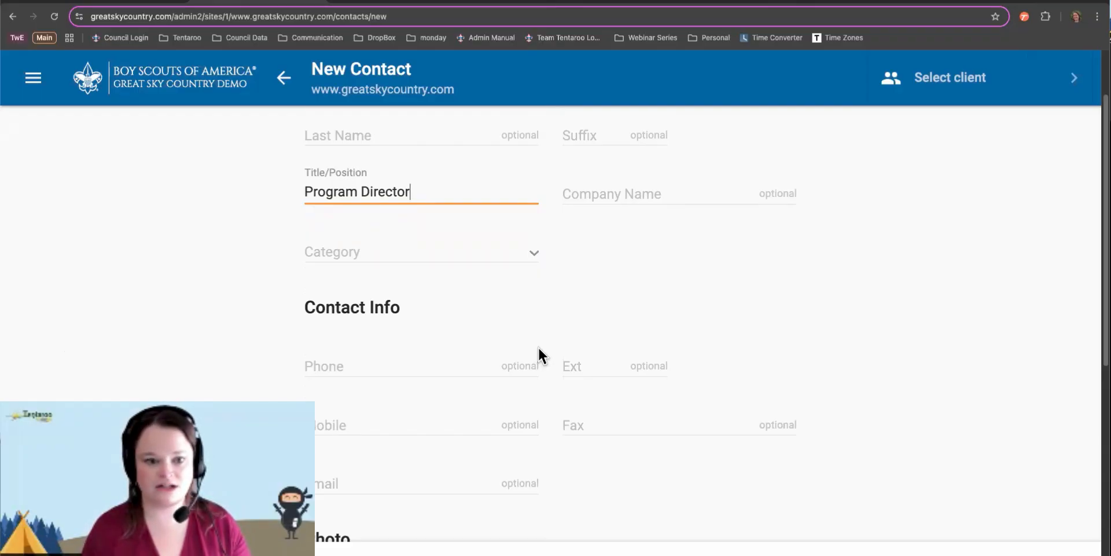
scroll(538, 348, down, 5)
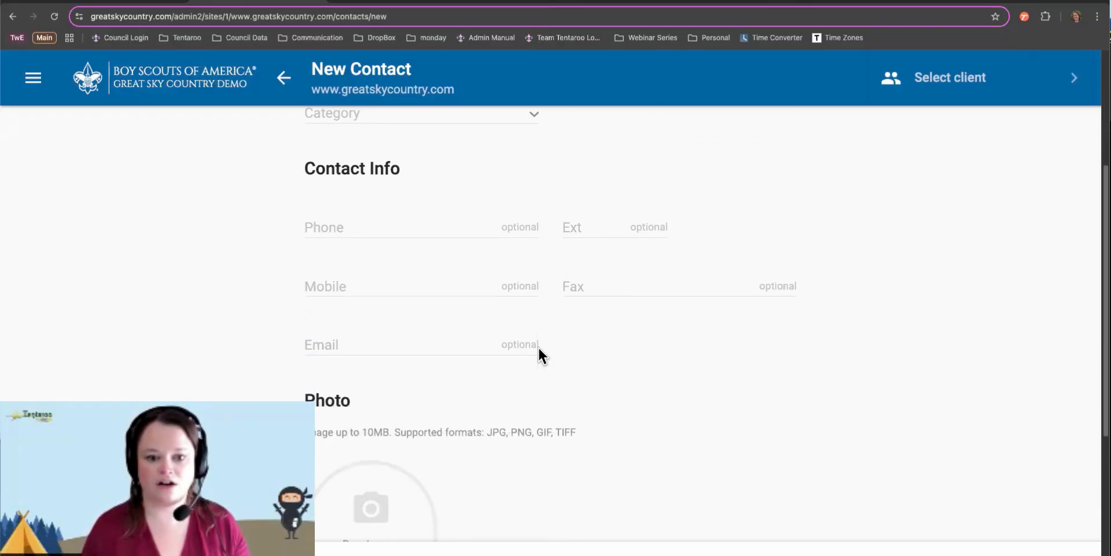
scroll(539, 347, down, 1)
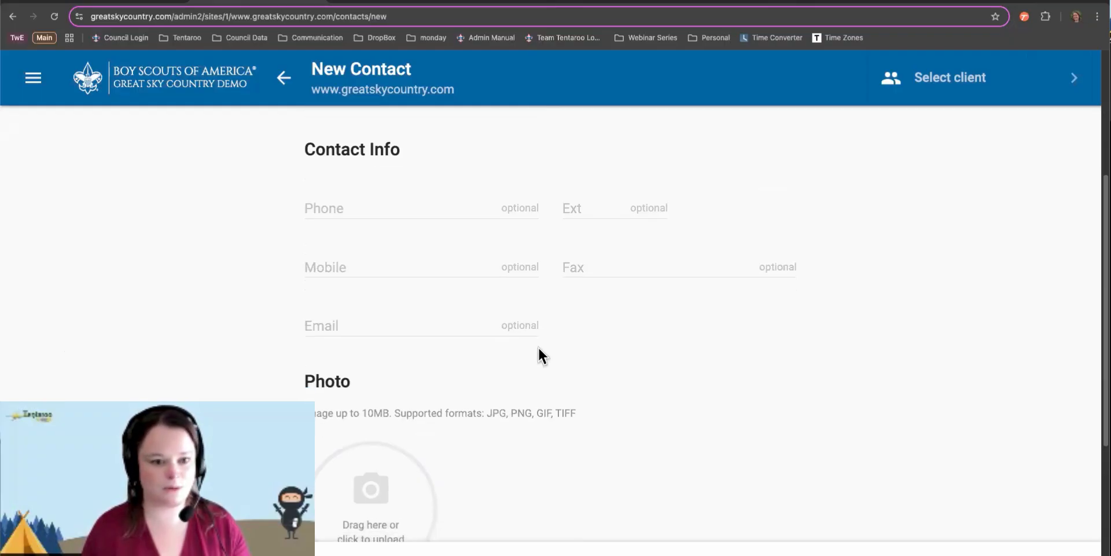
scroll(538, 347, down, 9)
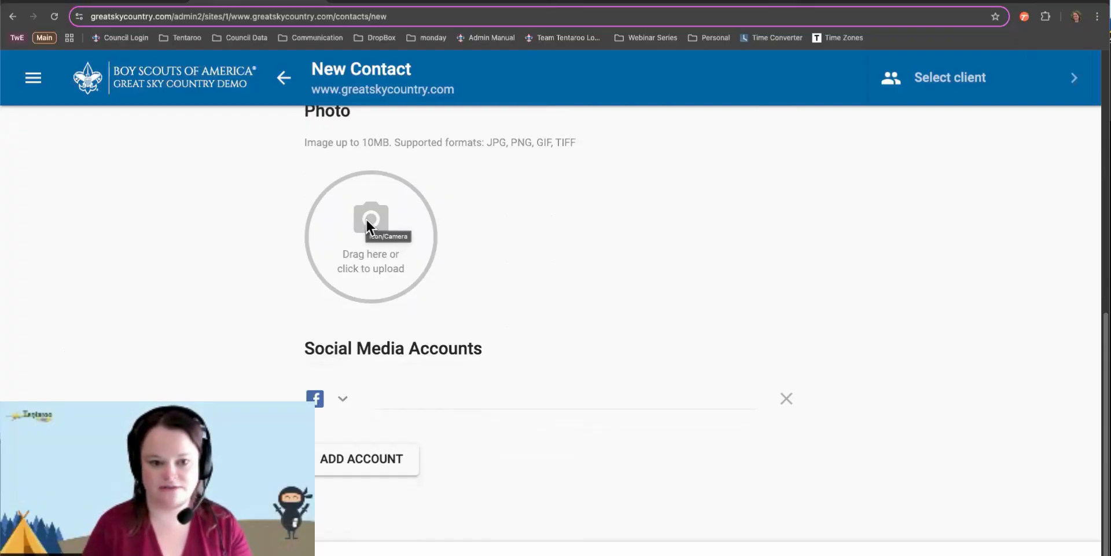
scroll(369, 147, up, 6)
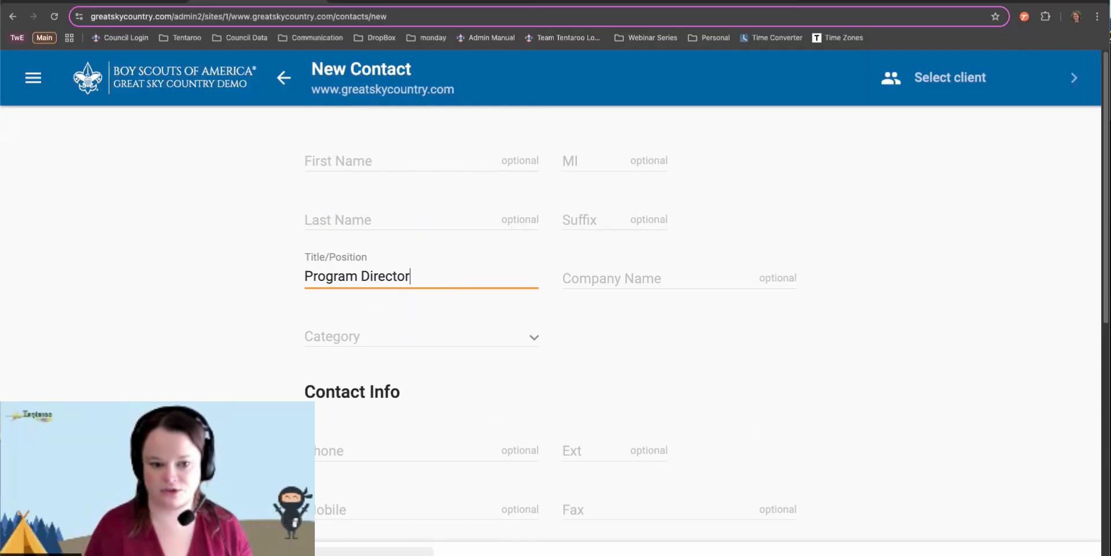
Discard the new contact and turn off Show Deleted on the Contacts list
click(284, 78)
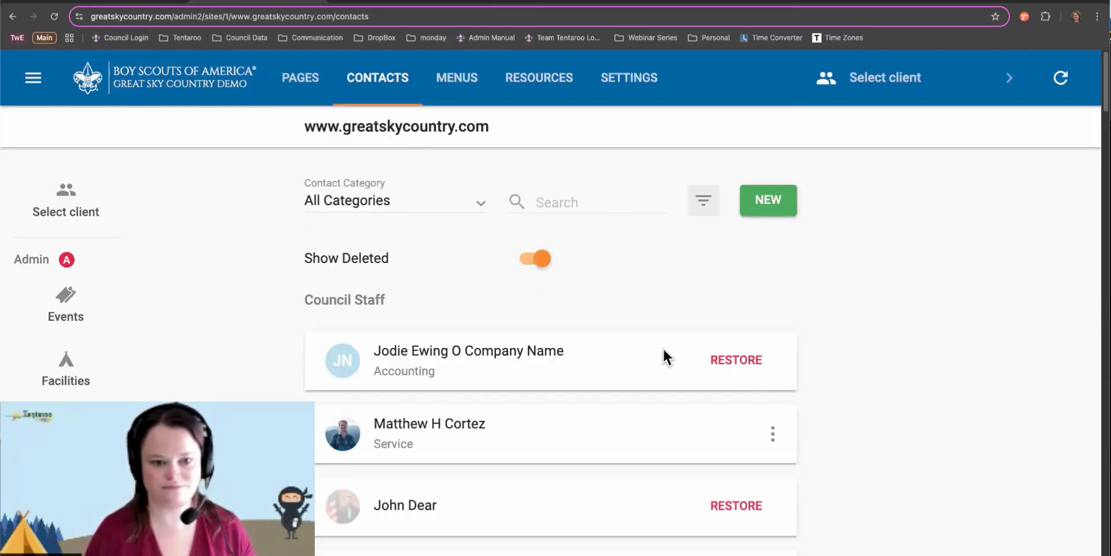
click(540, 260)
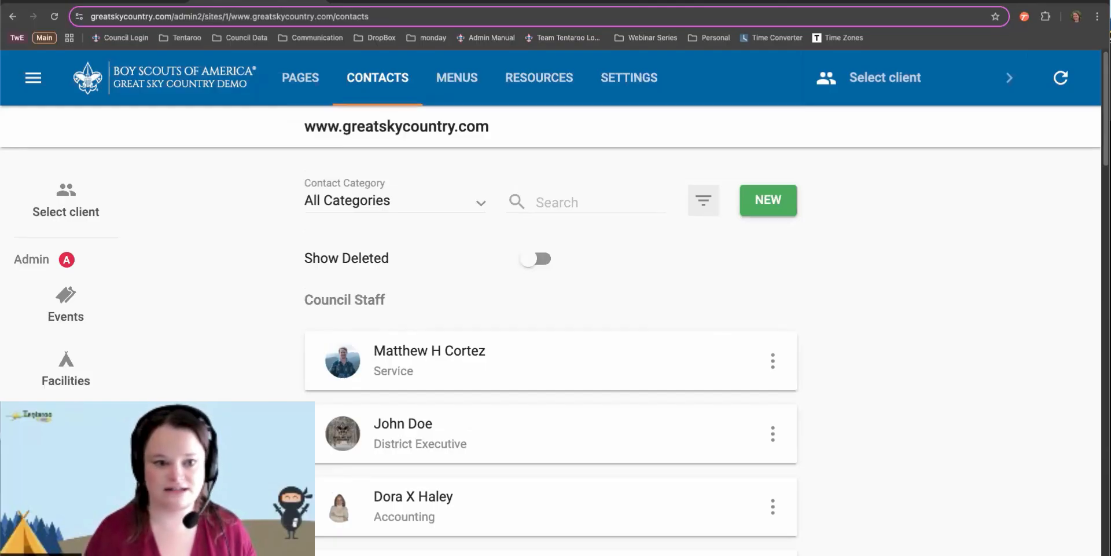
scroll(784, 330, down, 1)
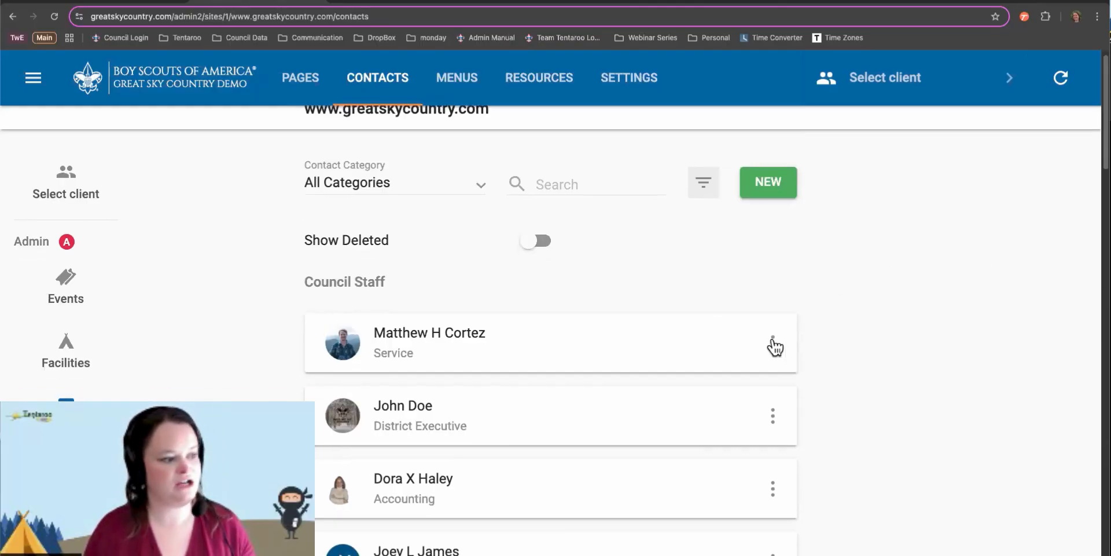
click(772, 342)
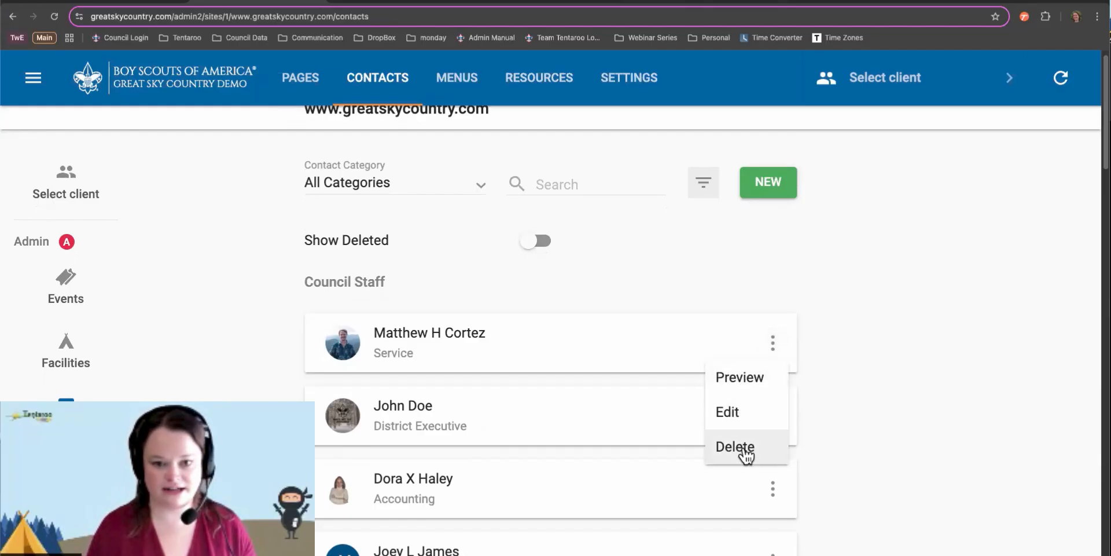
click(858, 323)
Open the first Council Staff contact's details and switch to Edit Contact
click(687, 358)
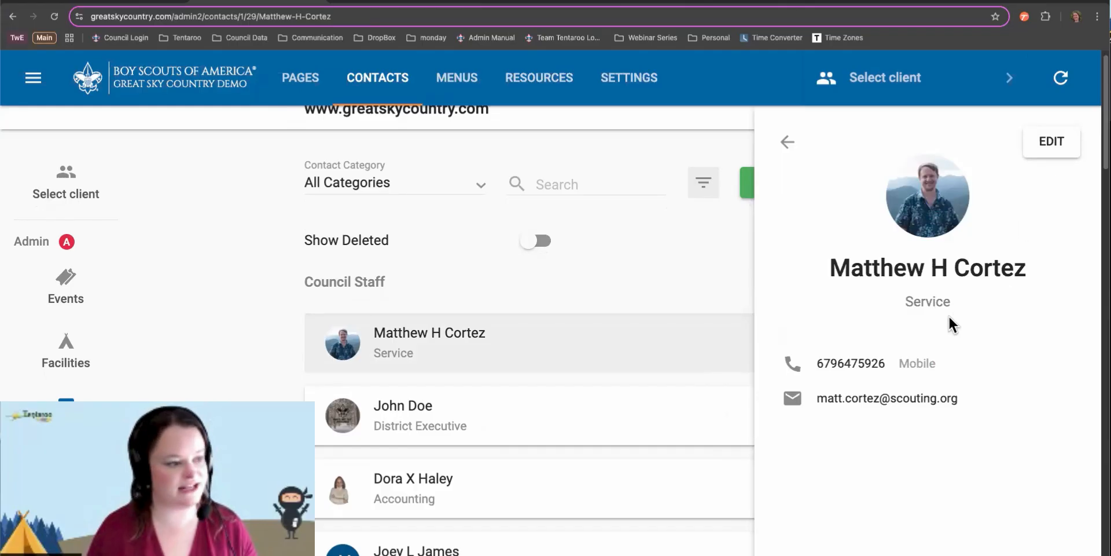
click(1049, 144)
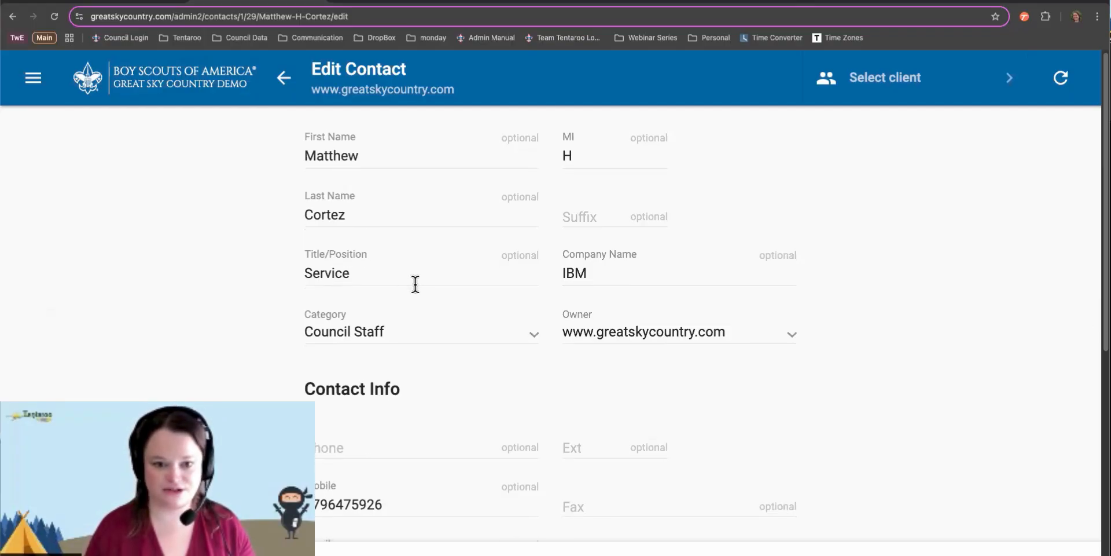
scroll(418, 283, down, 1)
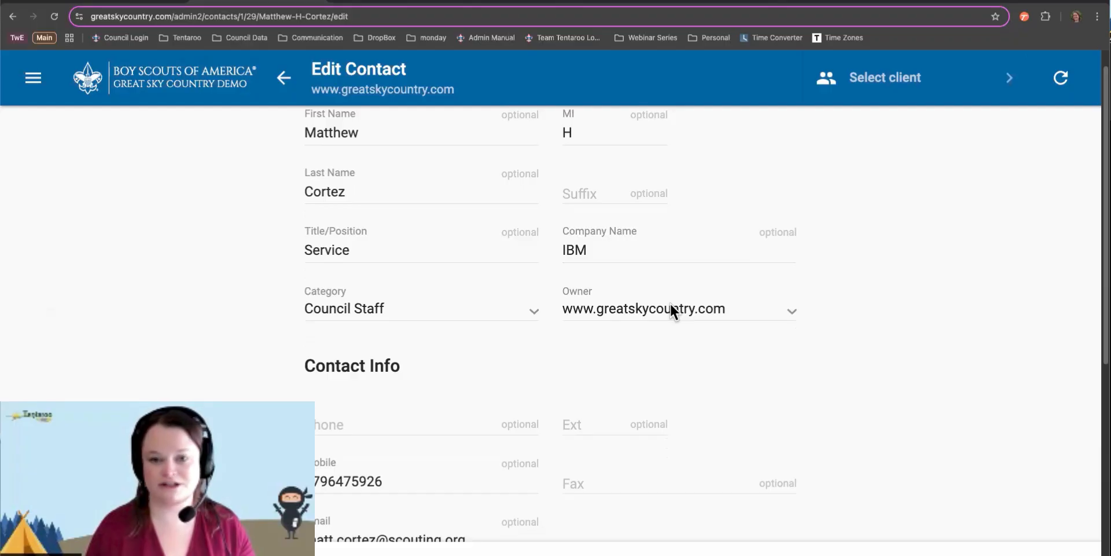
click(671, 311)
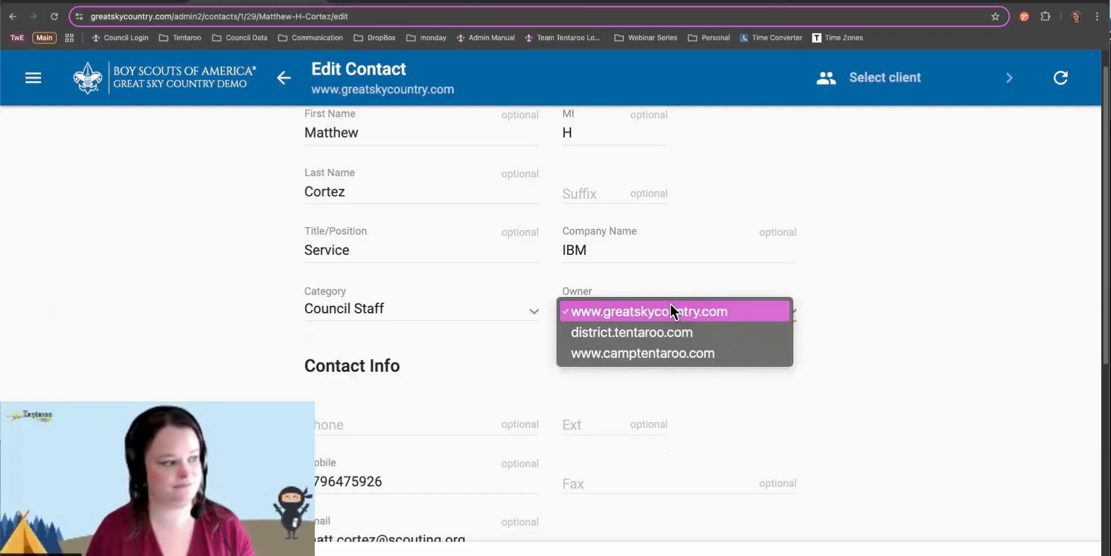
click(670, 305)
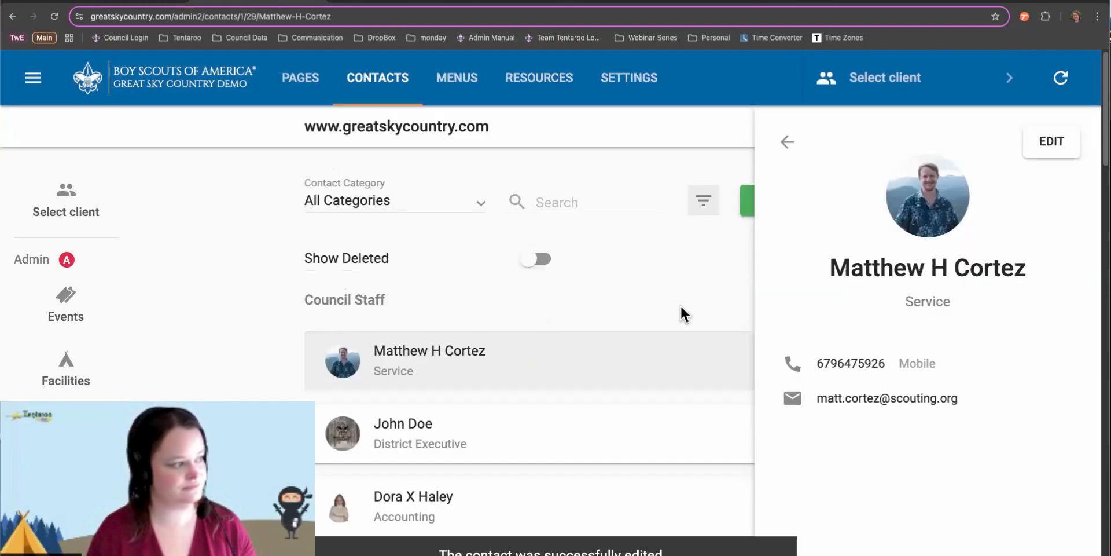
Close the contact panel and go to the Menus page showing Site Navigation
click(790, 144)
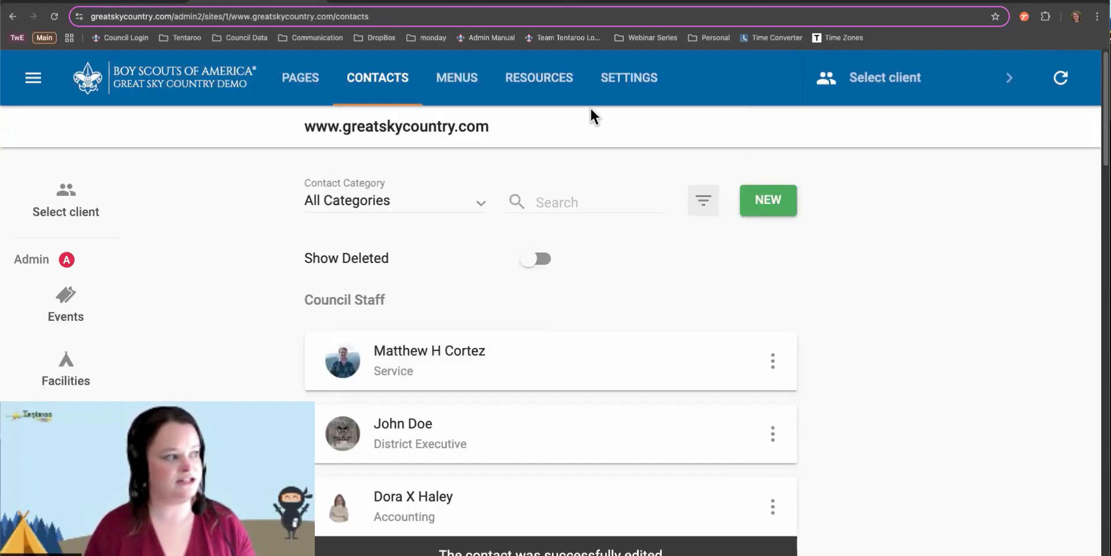
click(457, 87)
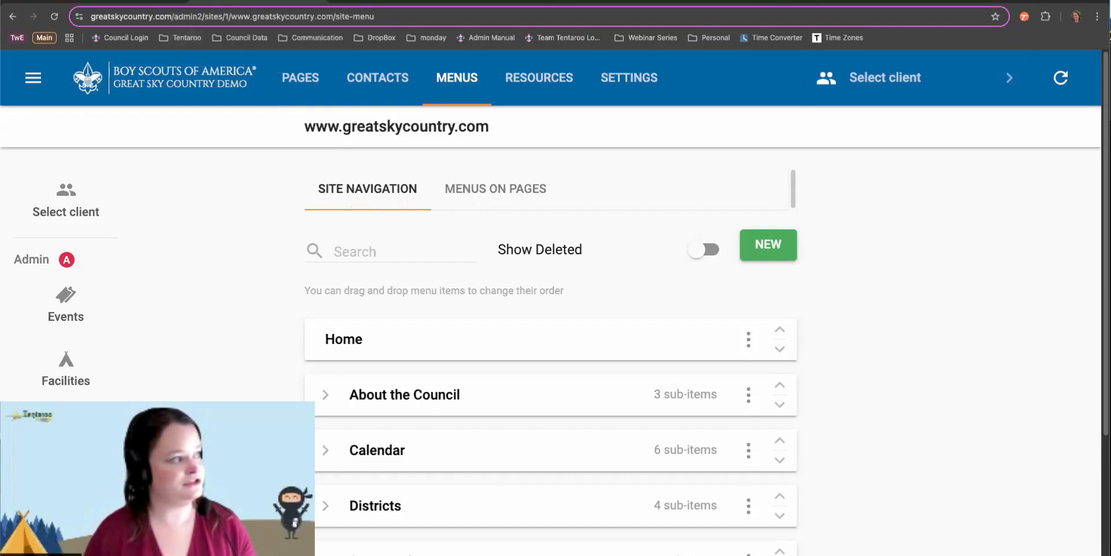
click(415, 3)
mouse_move(373, 168)
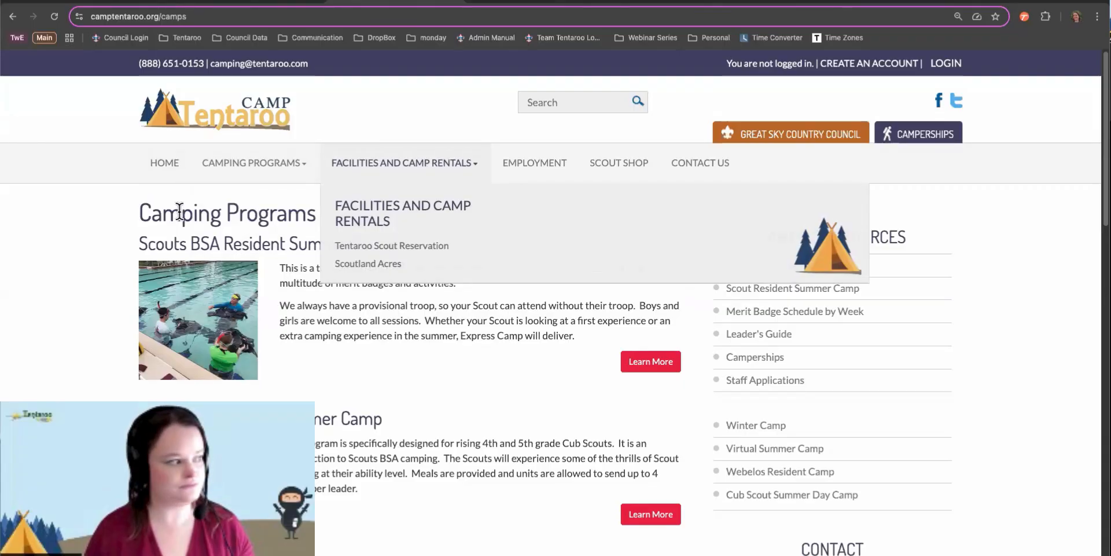
right_click(102, 219)
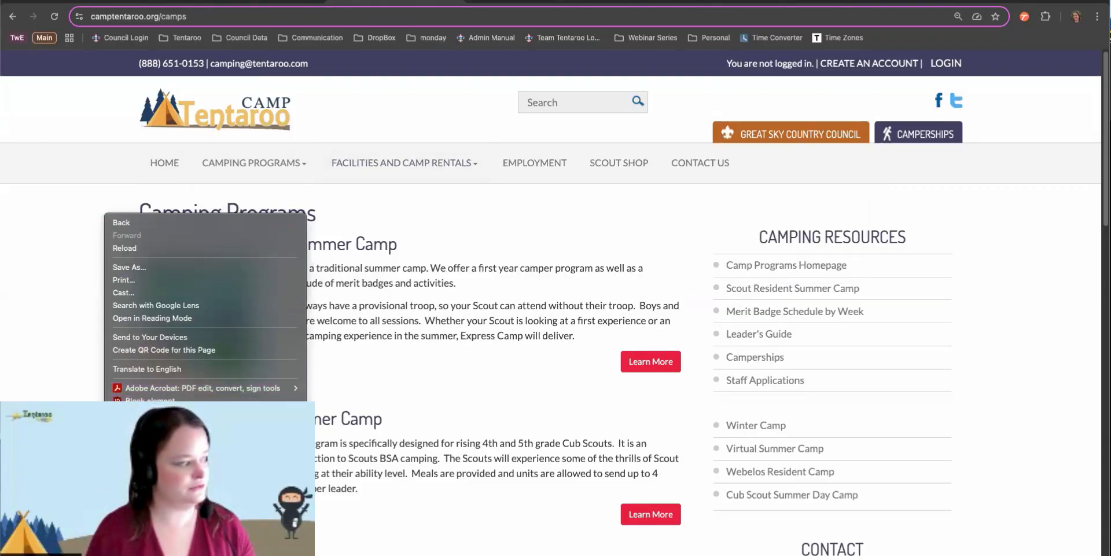
click(621, 300)
key(super+shift+m)
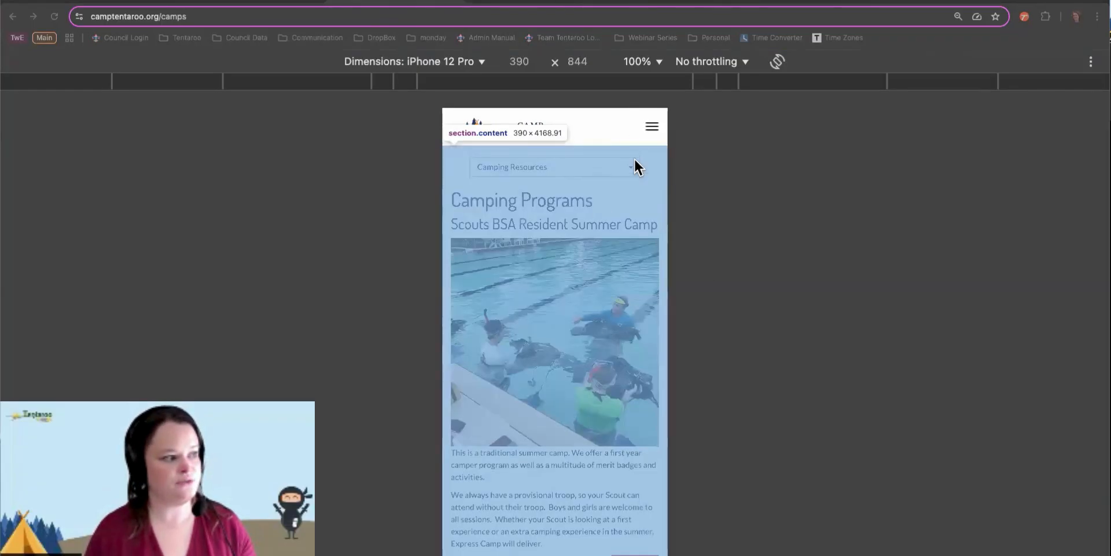
click(651, 126)
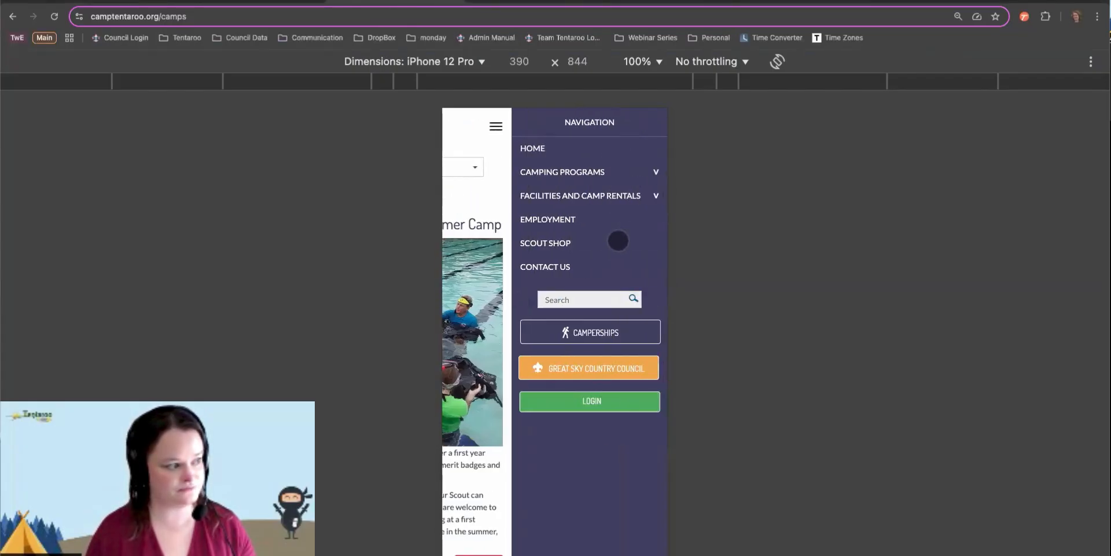
click(496, 126)
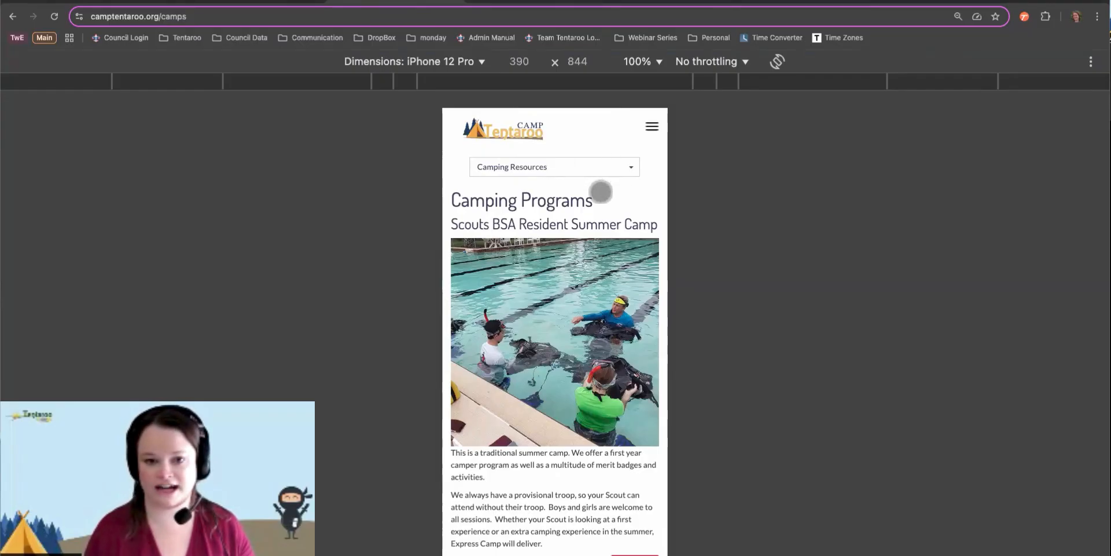
scroll(601, 191, down, 20)
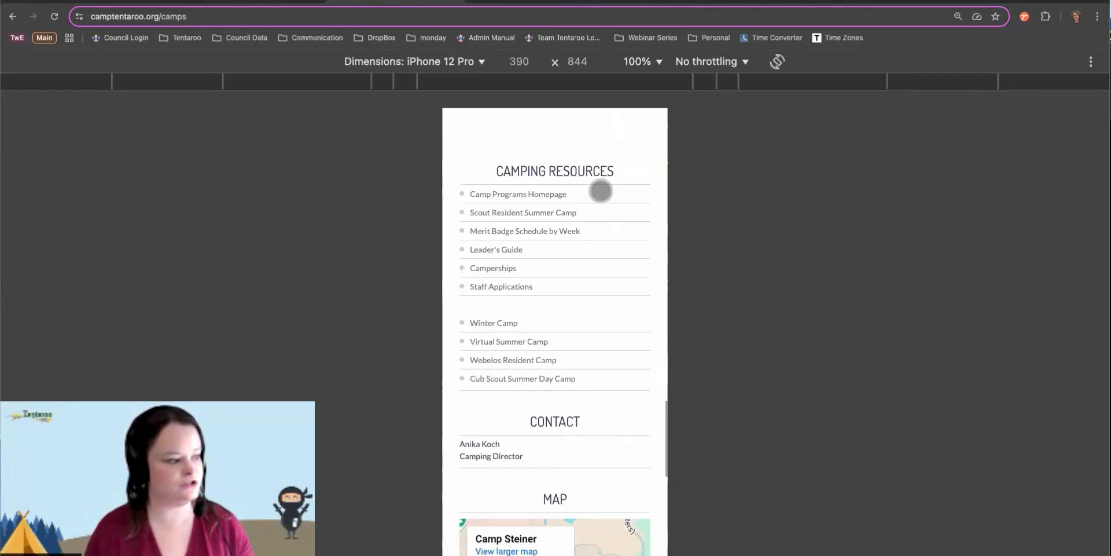
scroll(600, 191, down, 4)
scroll(601, 191, up, 1)
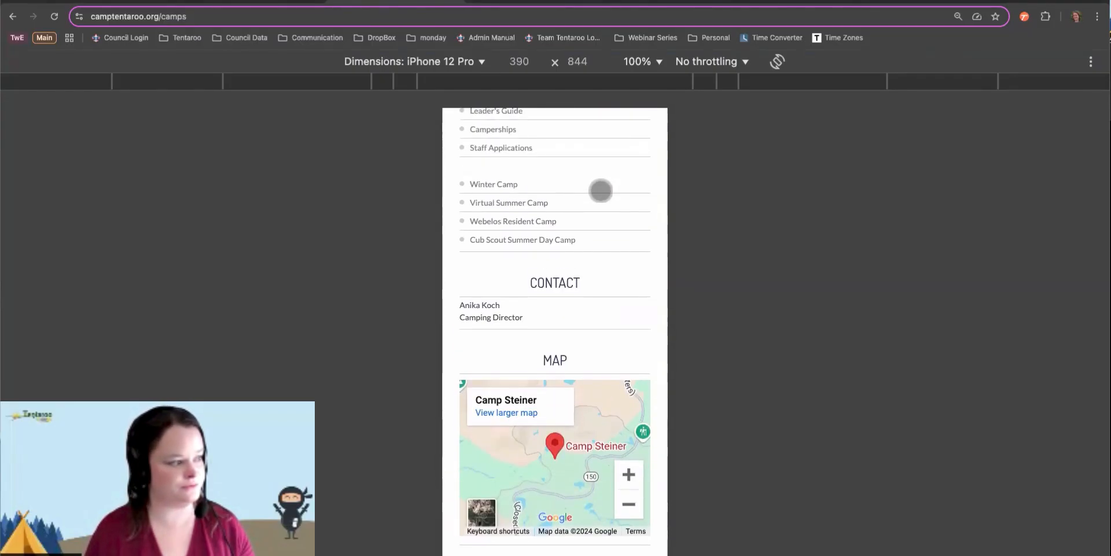
scroll(600, 191, down, 3)
scroll(601, 191, up, 3)
scroll(601, 191, down, 10)
scroll(601, 191, up, 1)
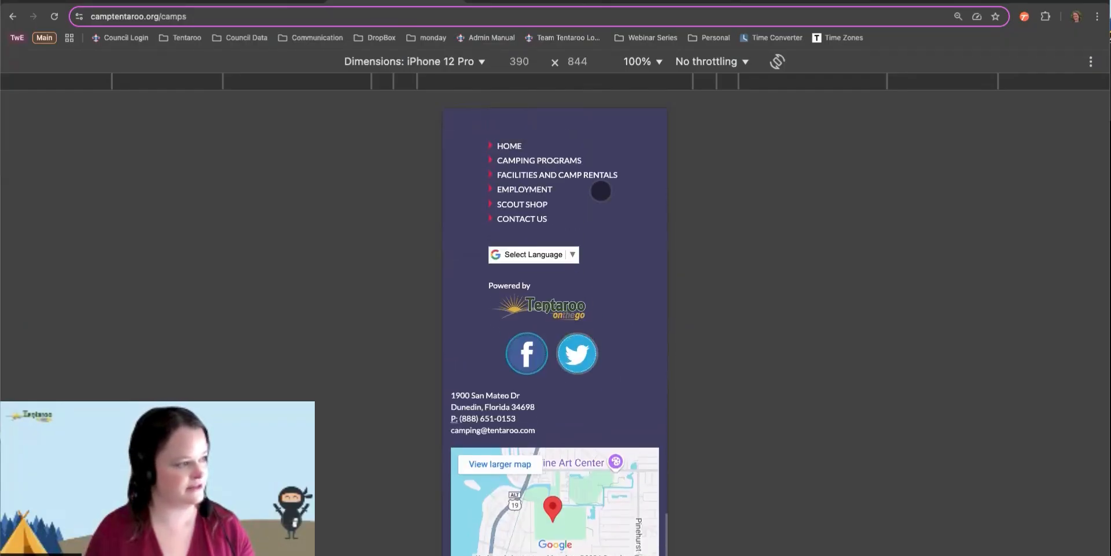
scroll(601, 191, up, 1)
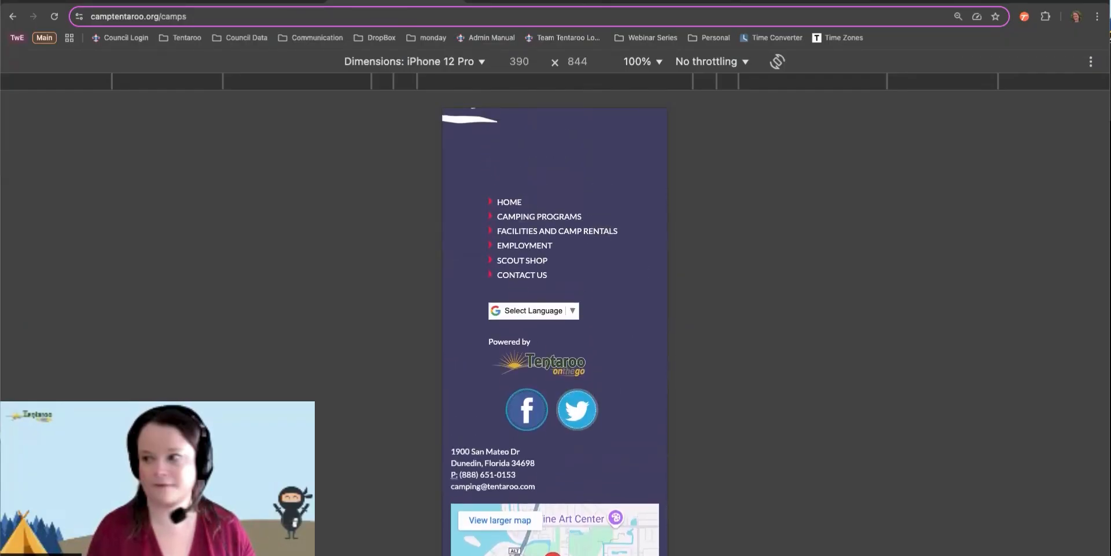
key(super+shift+m)
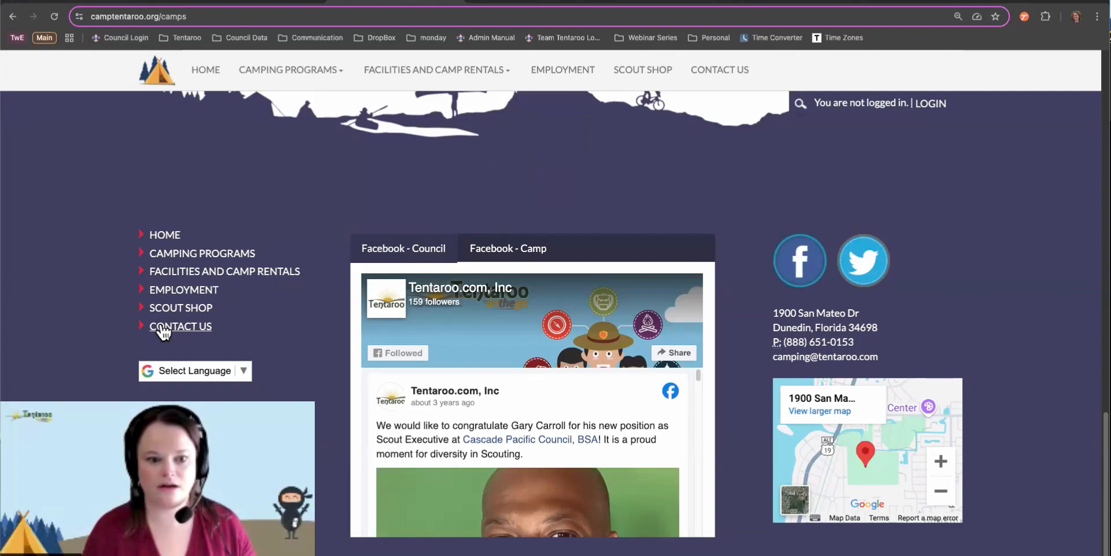
scroll(489, 185, up, 10)
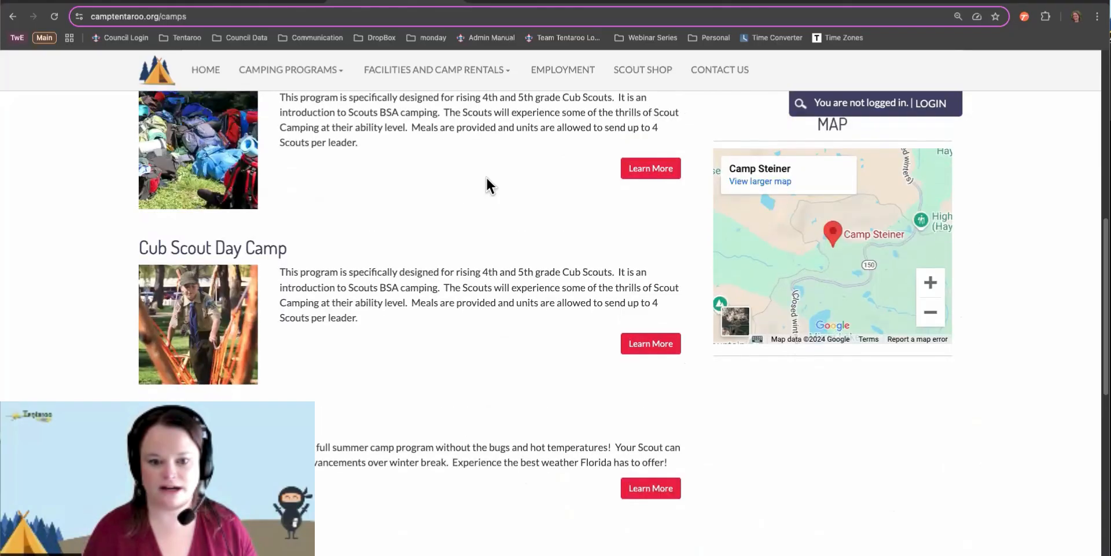
scroll(486, 177, up, 6)
mouse_move(485, 184)
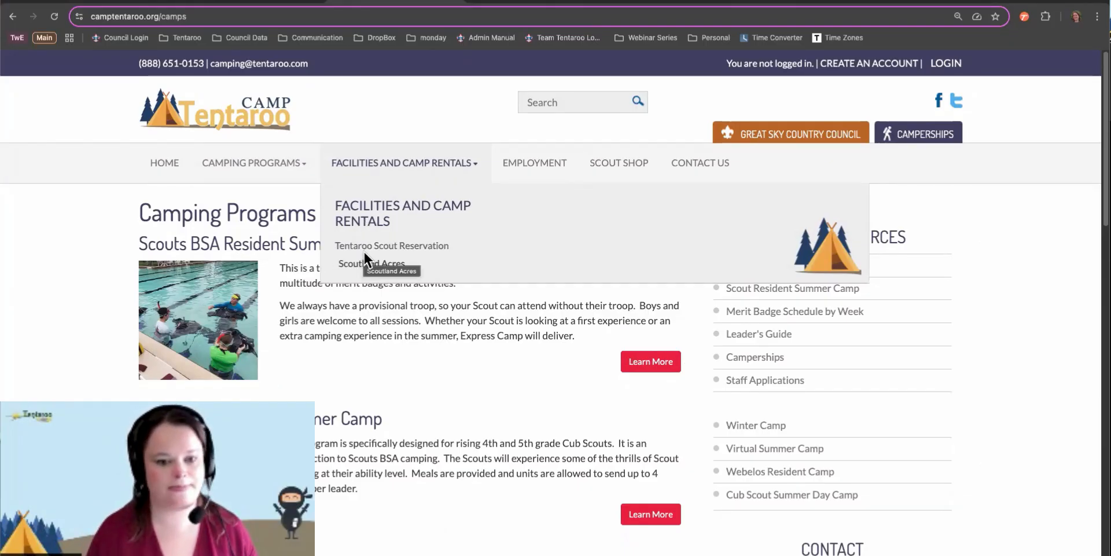
click(287, 3)
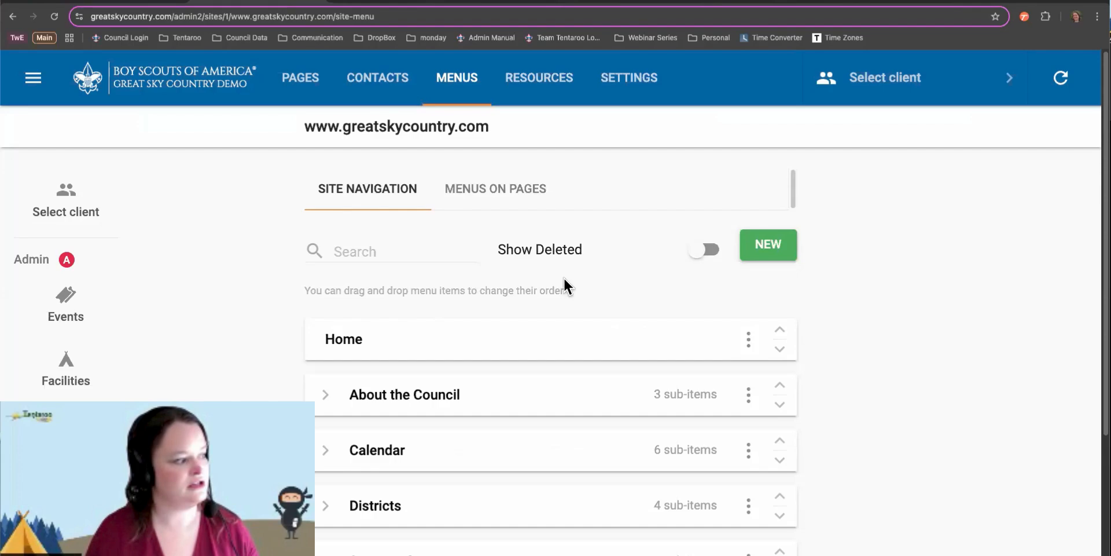
scroll(564, 283, down, 3)
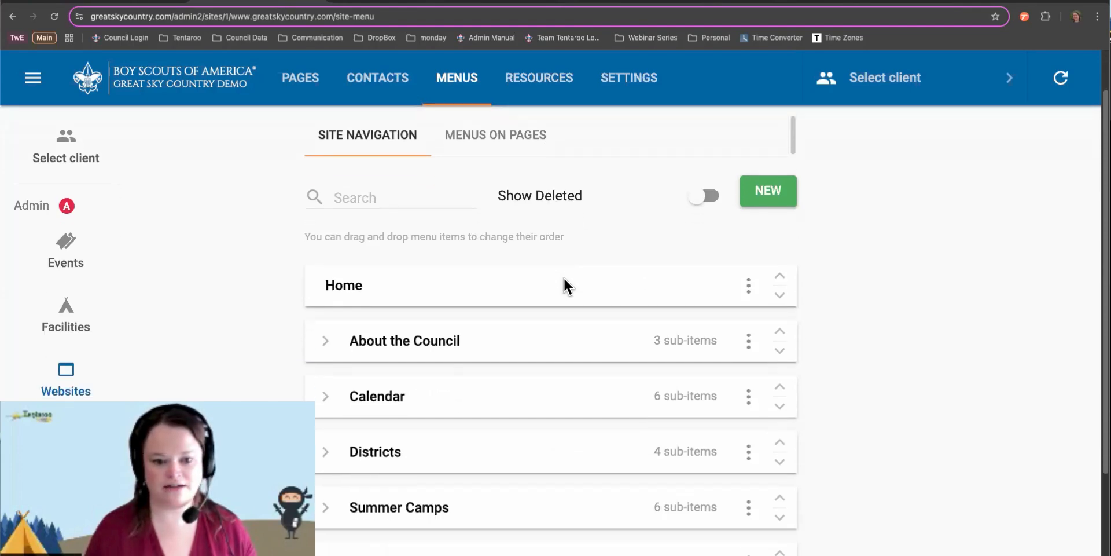
scroll(566, 287, down, 1)
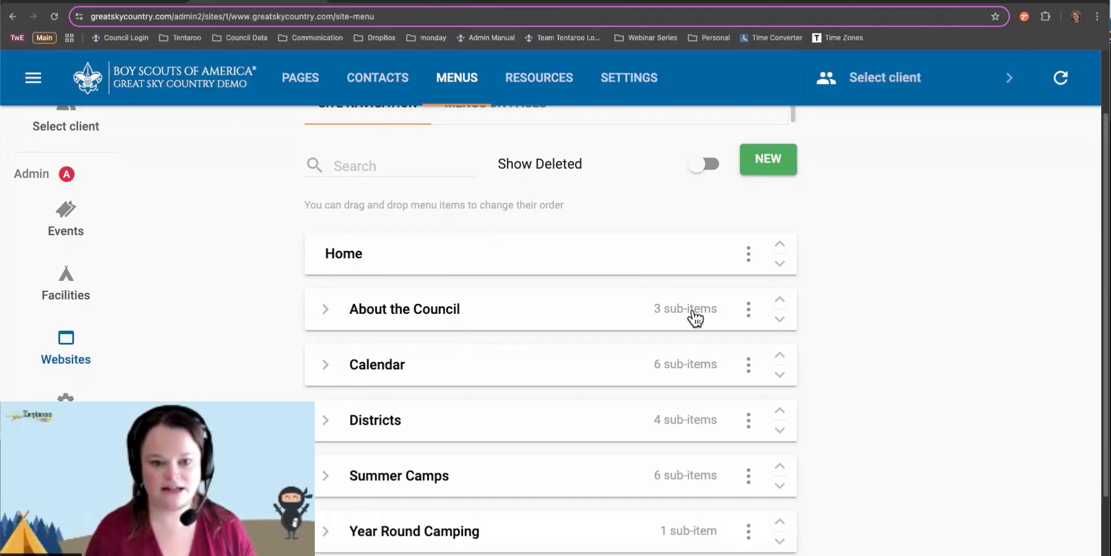
scroll(695, 318, up, 1)
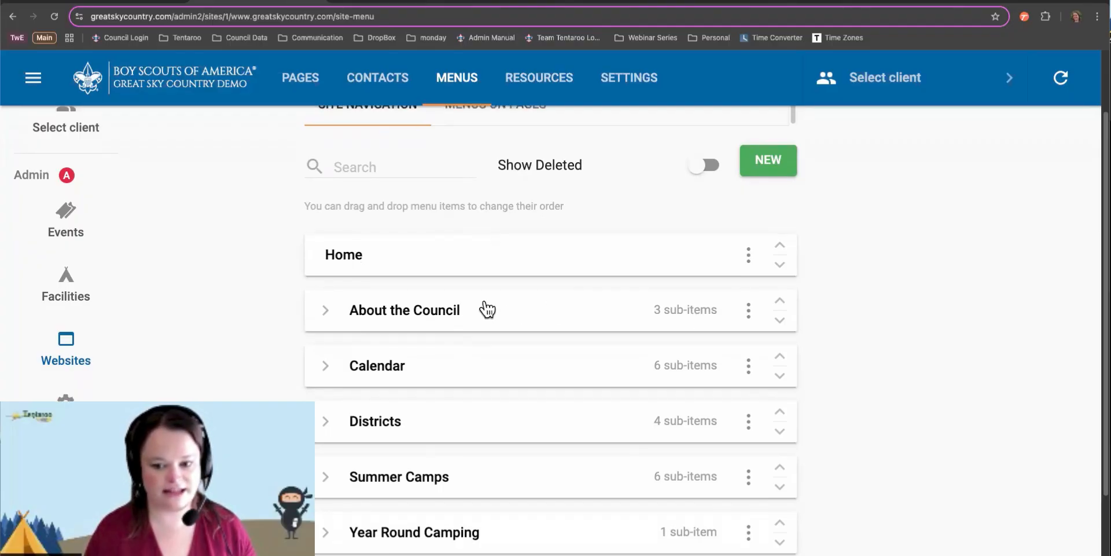
click(326, 313)
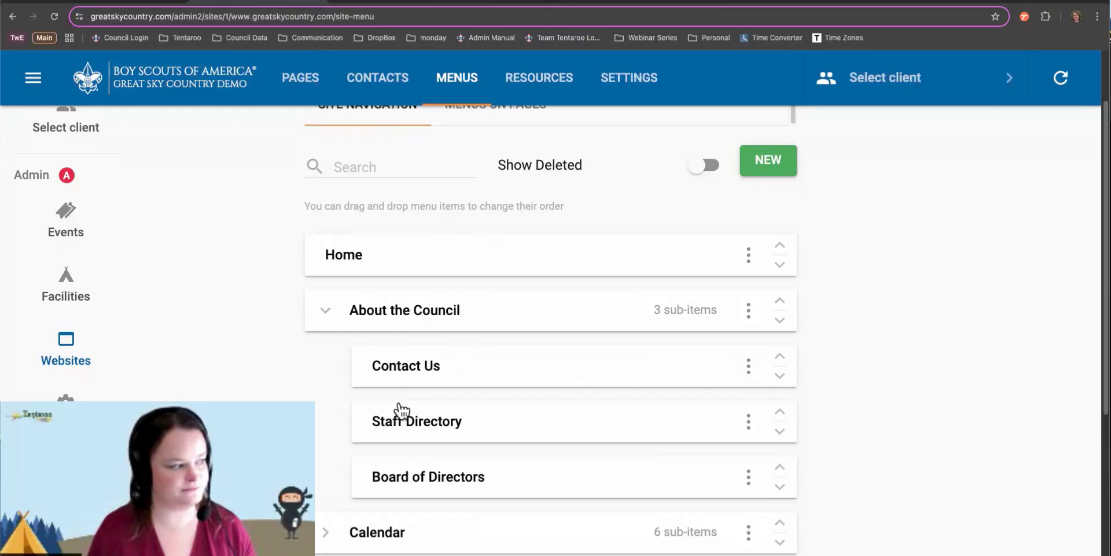
click(323, 316)
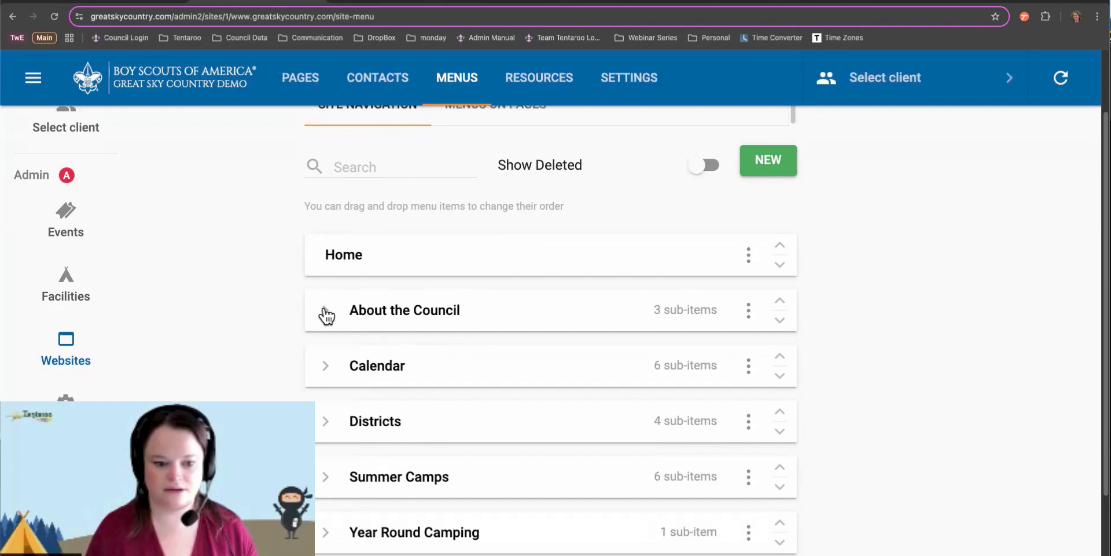
click(351, 165)
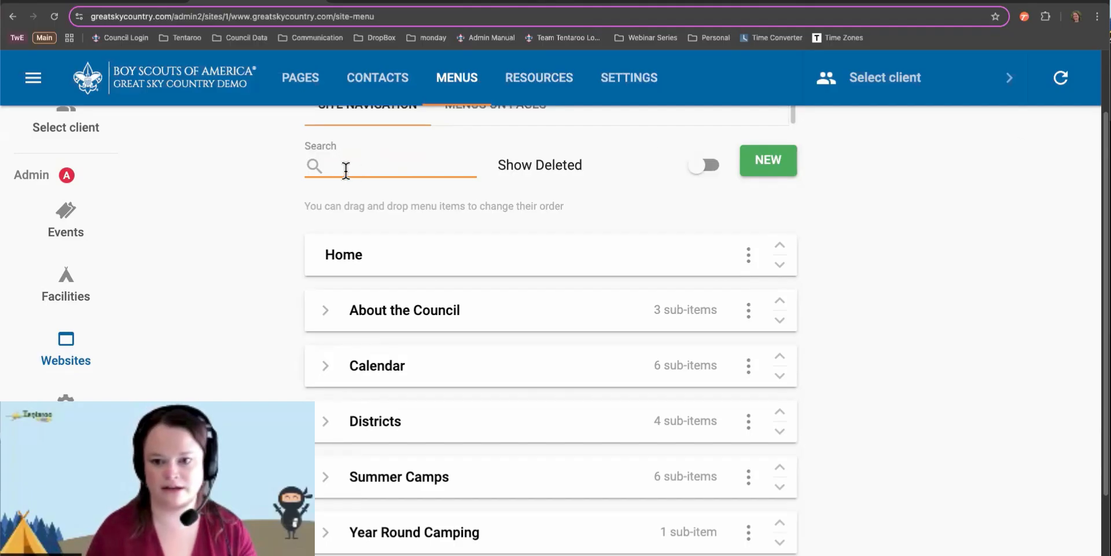
text(summer)
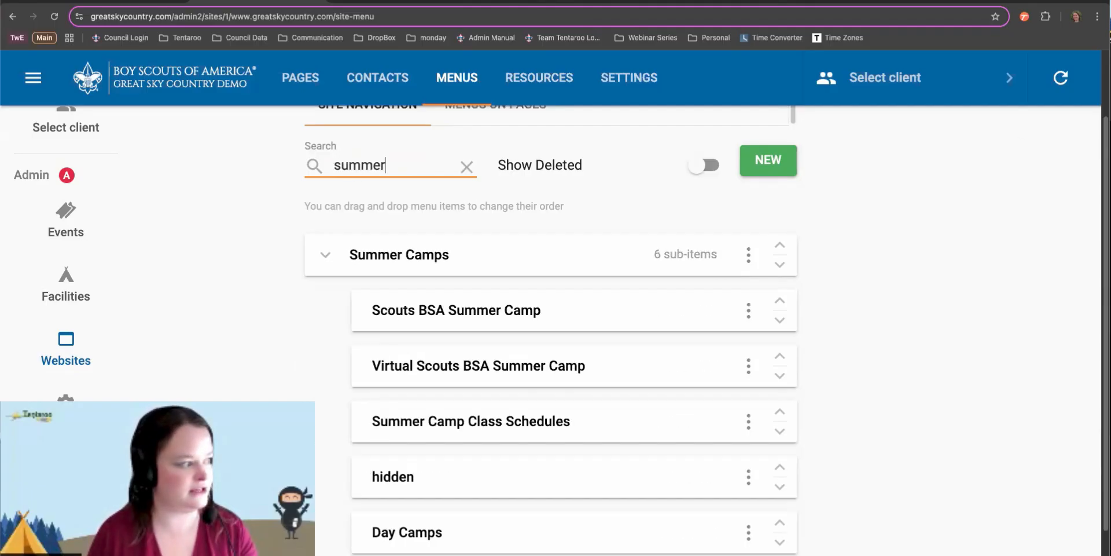
click(705, 167)
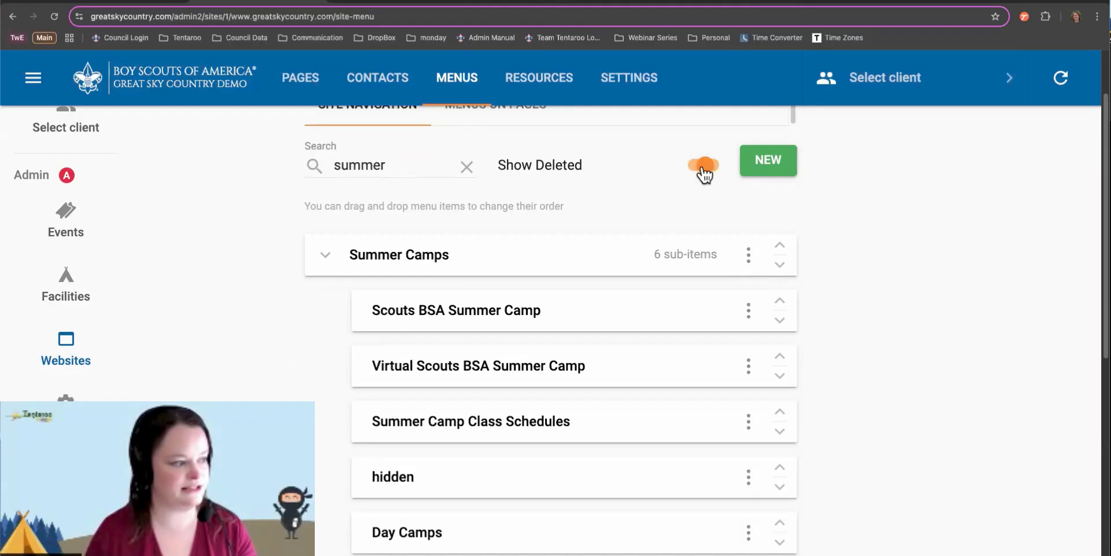
scroll(661, 263, down, 5)
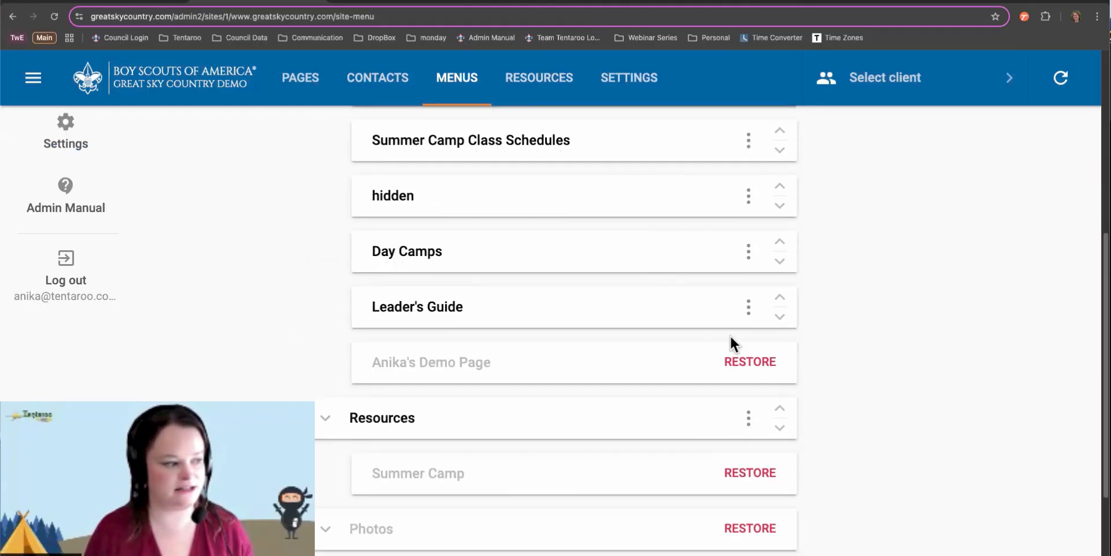
scroll(492, 226, up, 3)
scroll(486, 229, up, 3)
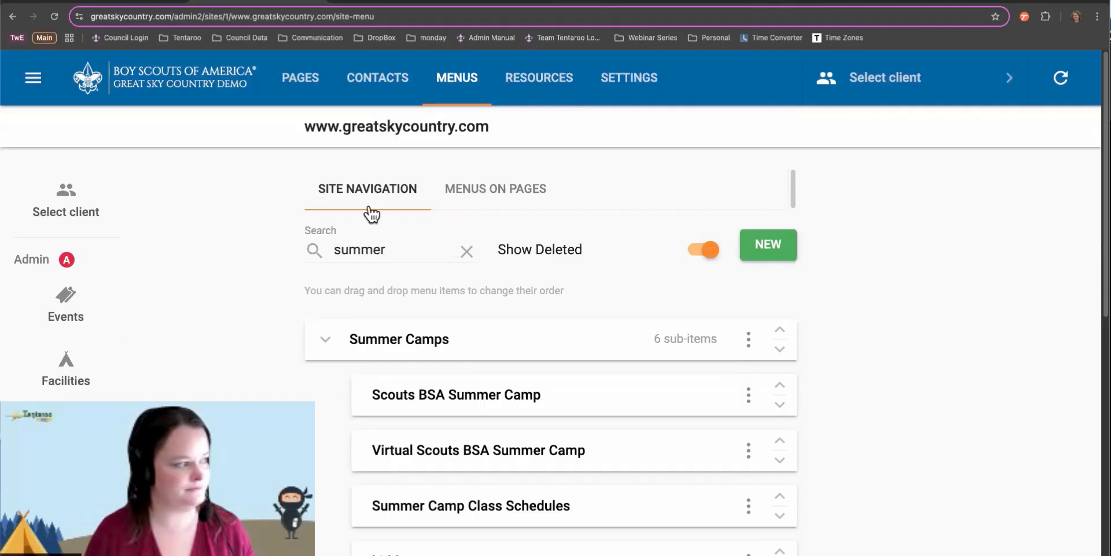
click(707, 250)
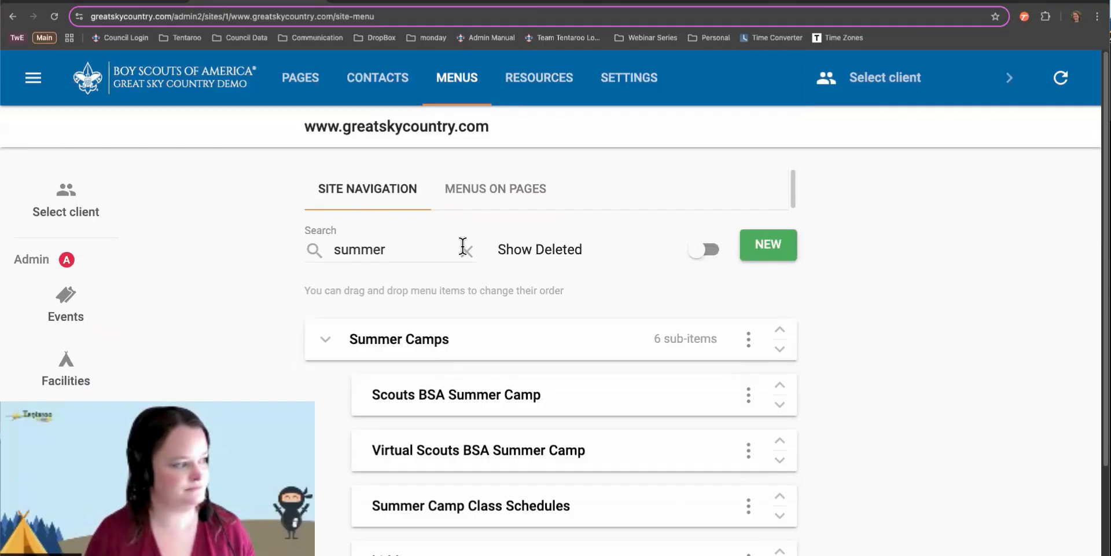
click(466, 250)
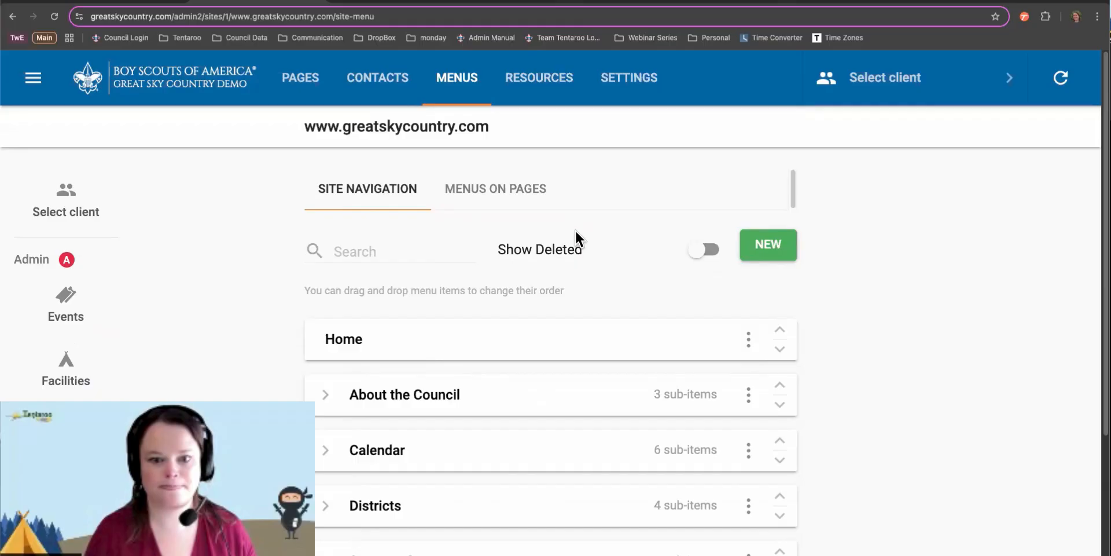
Create a new menu item named 'Summer Camp', leaving Link Type as No Link
click(783, 244)
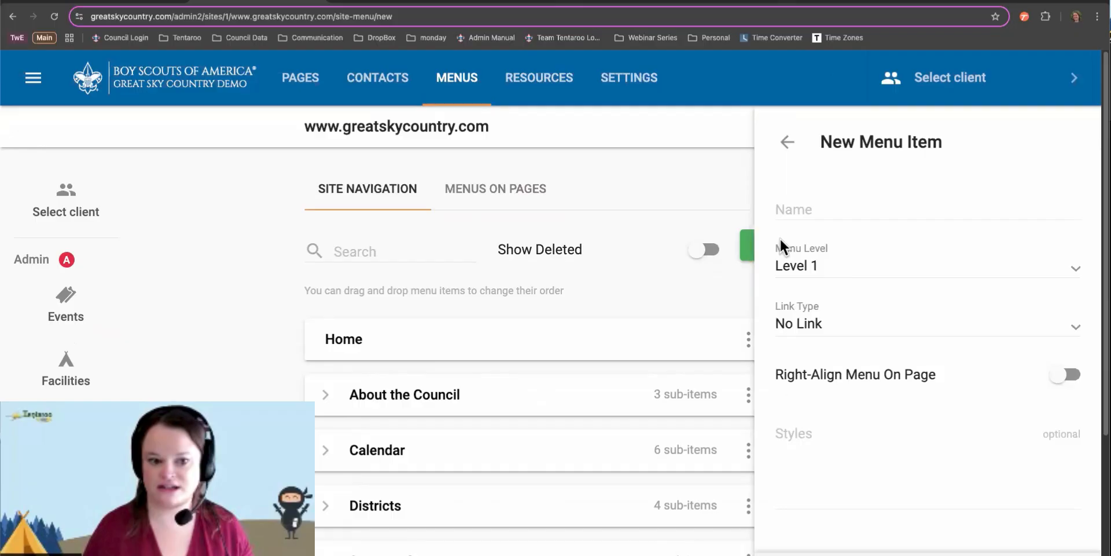
click(808, 202)
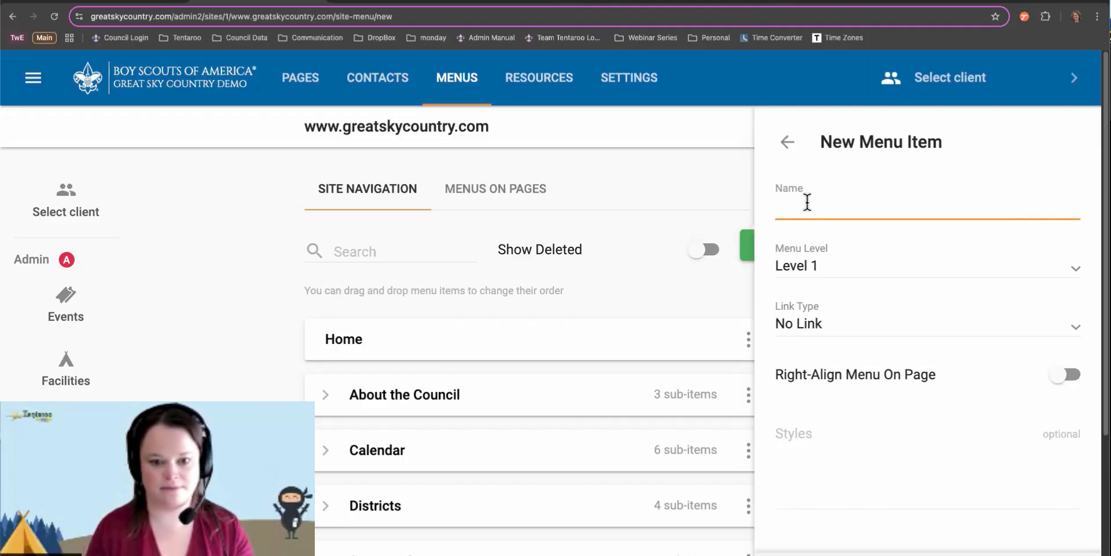
text(Summer )
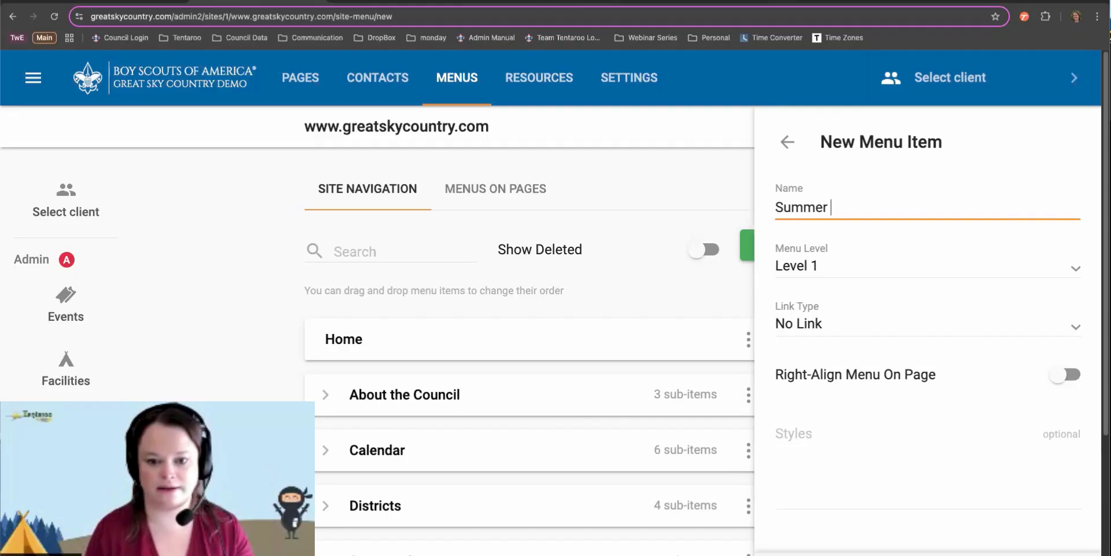
text(Camp)
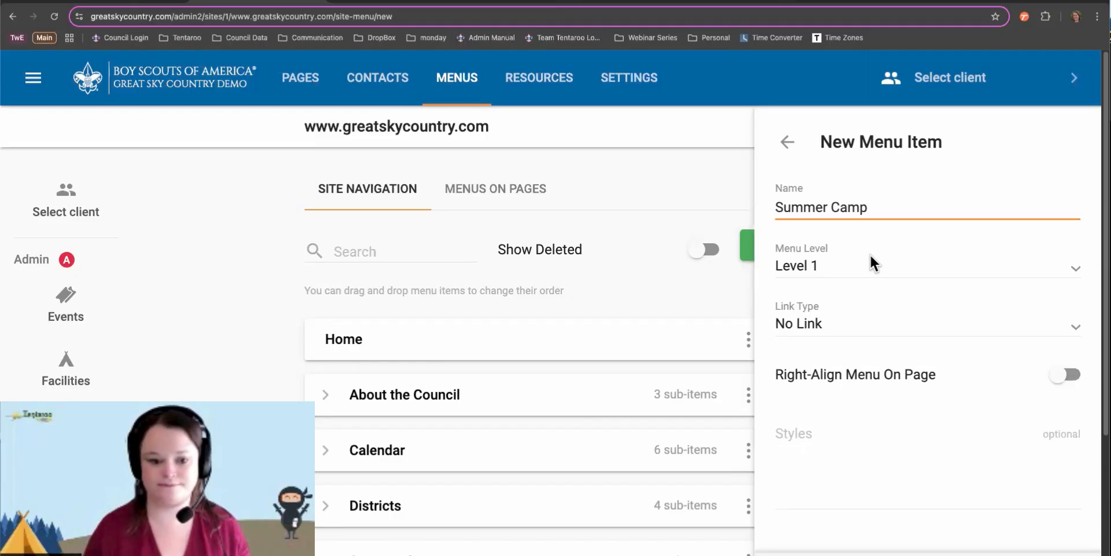
click(855, 334)
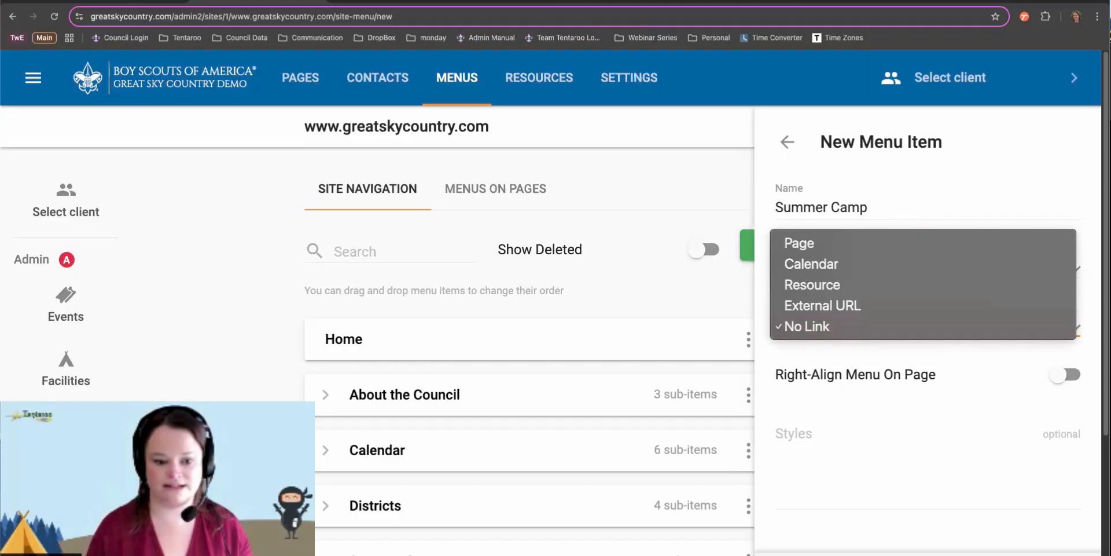
key(Escape)
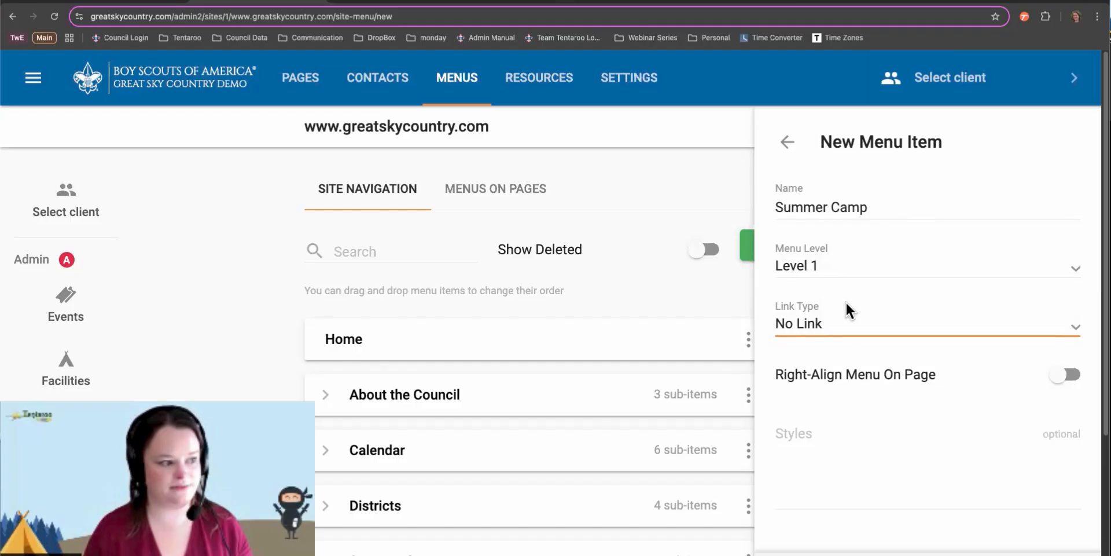
Link the item to the Page 'Great Sky Country Scout Resident Summer Camp'
click(843, 331)
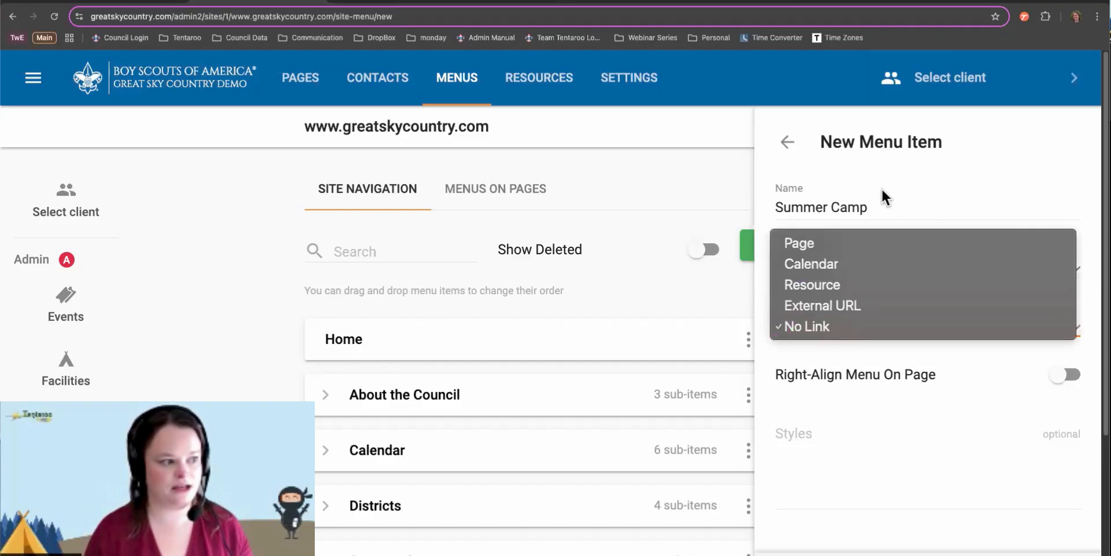
click(864, 242)
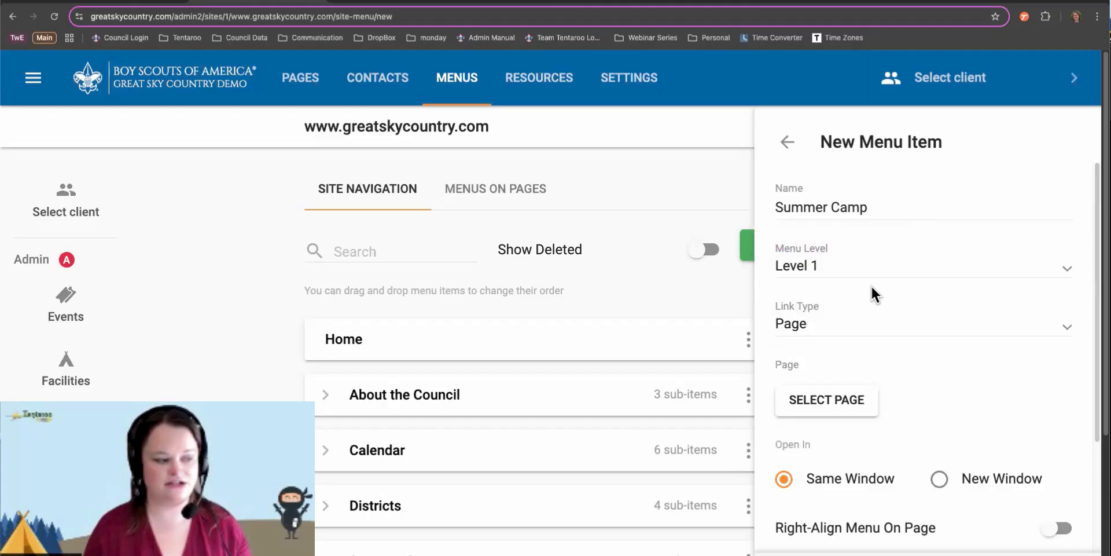
click(817, 397)
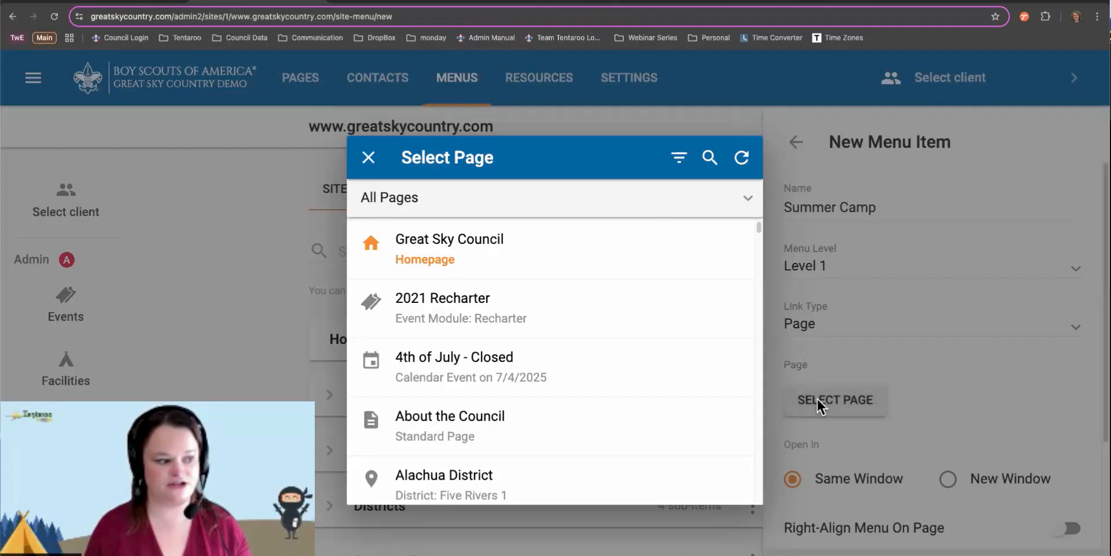
click(710, 157)
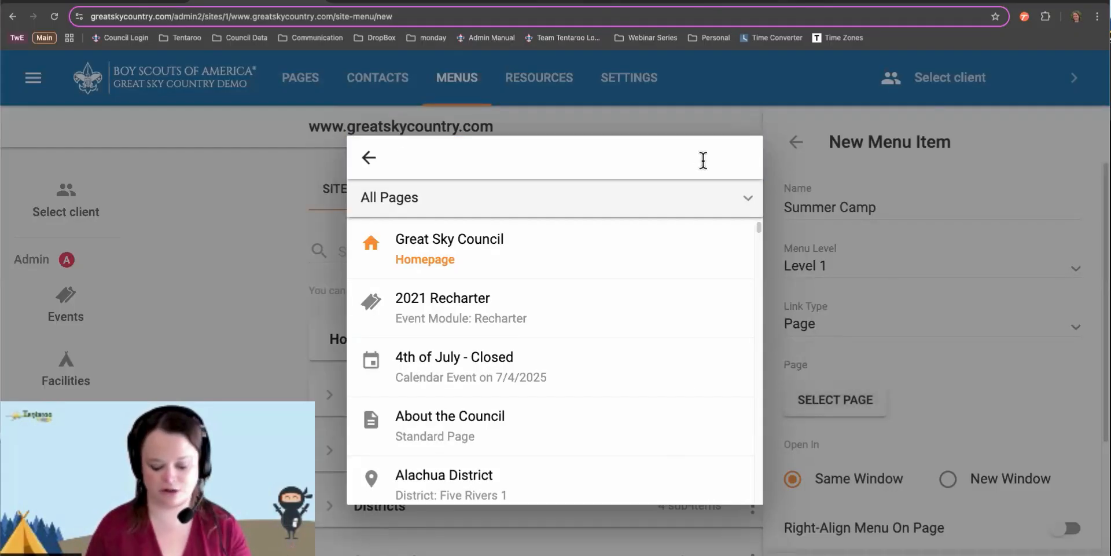
text(summer)
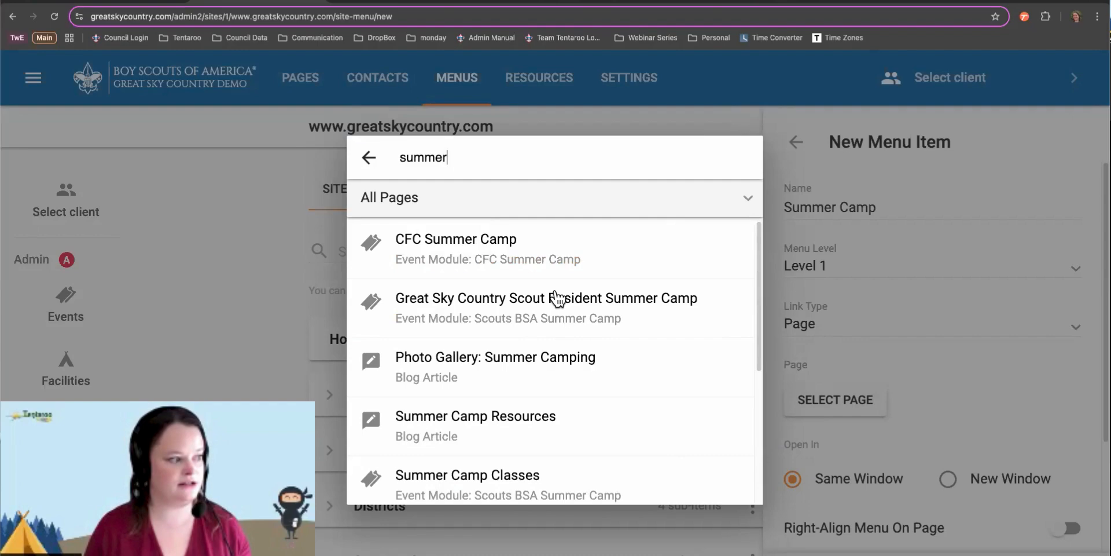
click(557, 298)
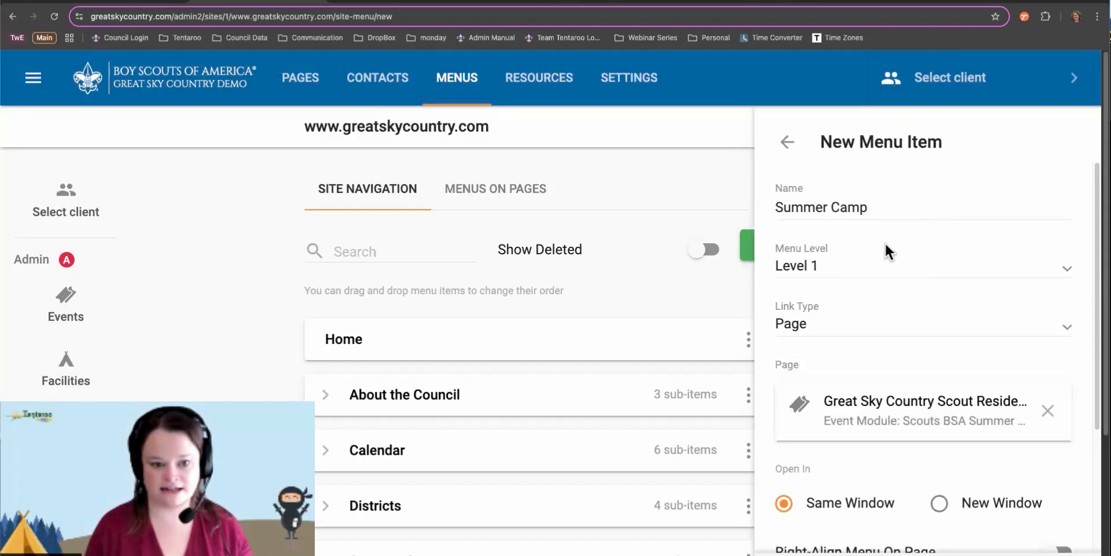
Switch the link type to Calendar with category Districts and district Five Rivers 1
click(833, 327)
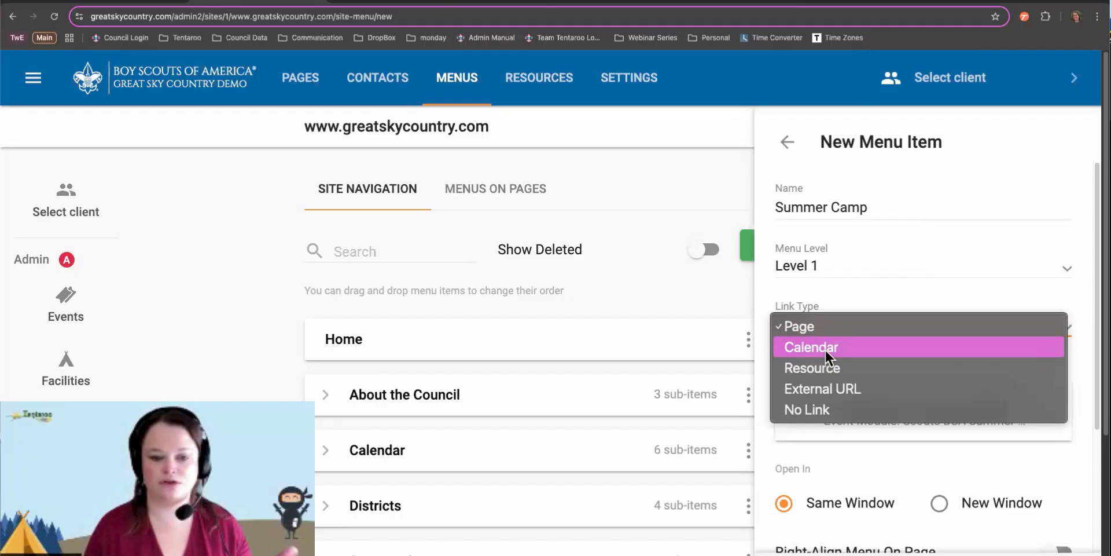
click(825, 349)
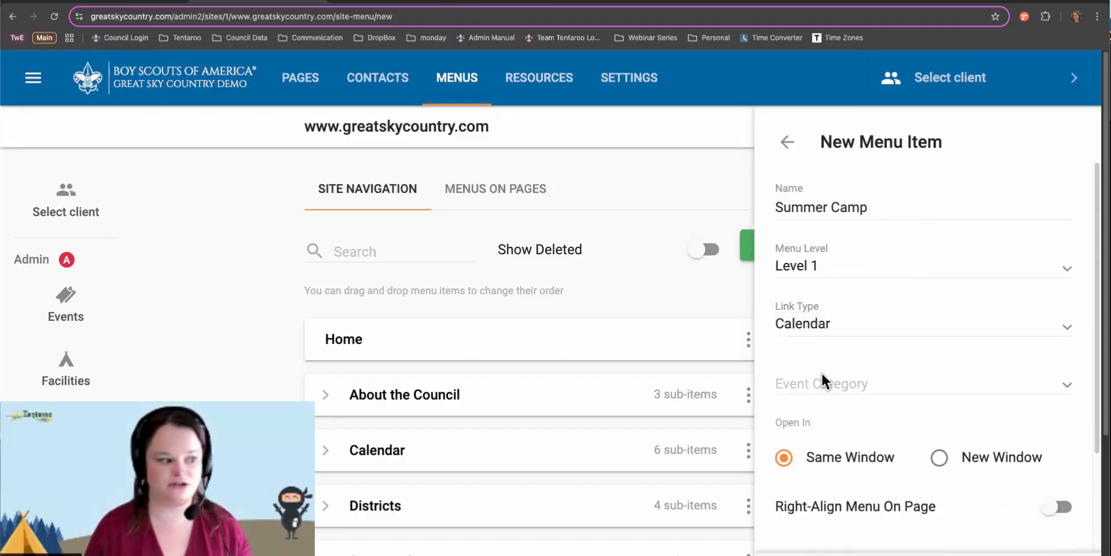
click(822, 380)
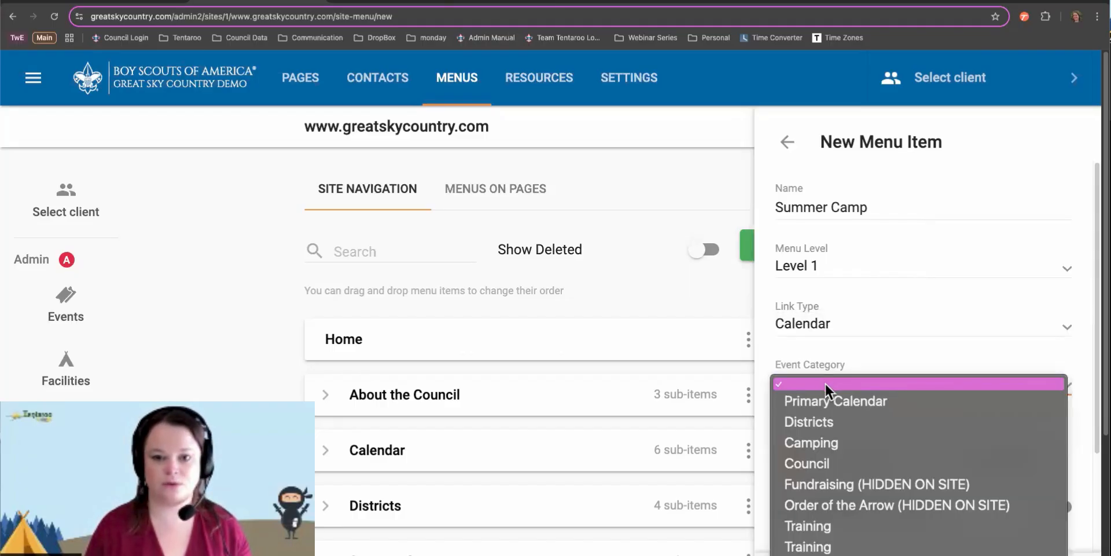
click(818, 419)
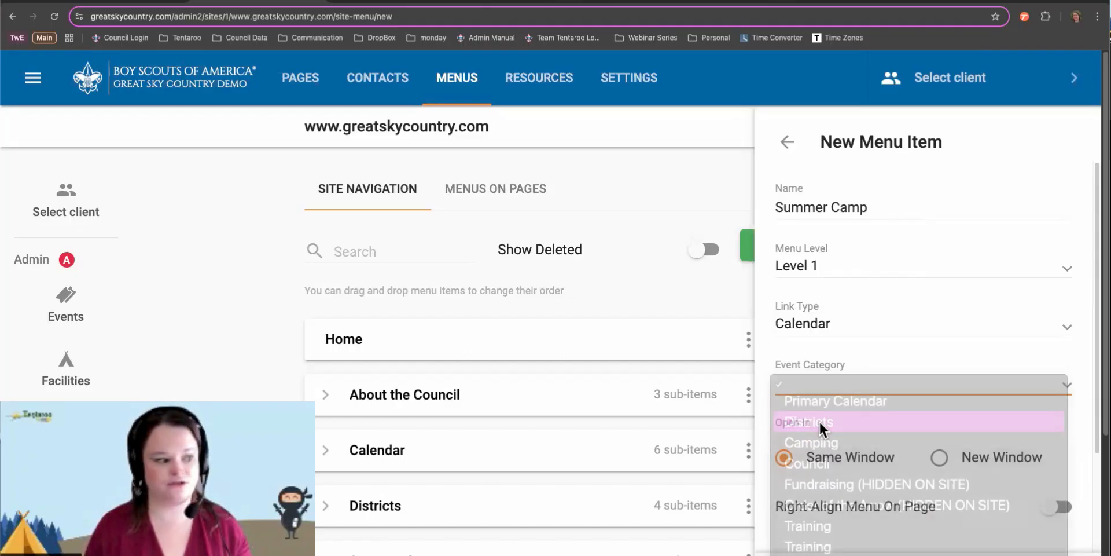
click(817, 442)
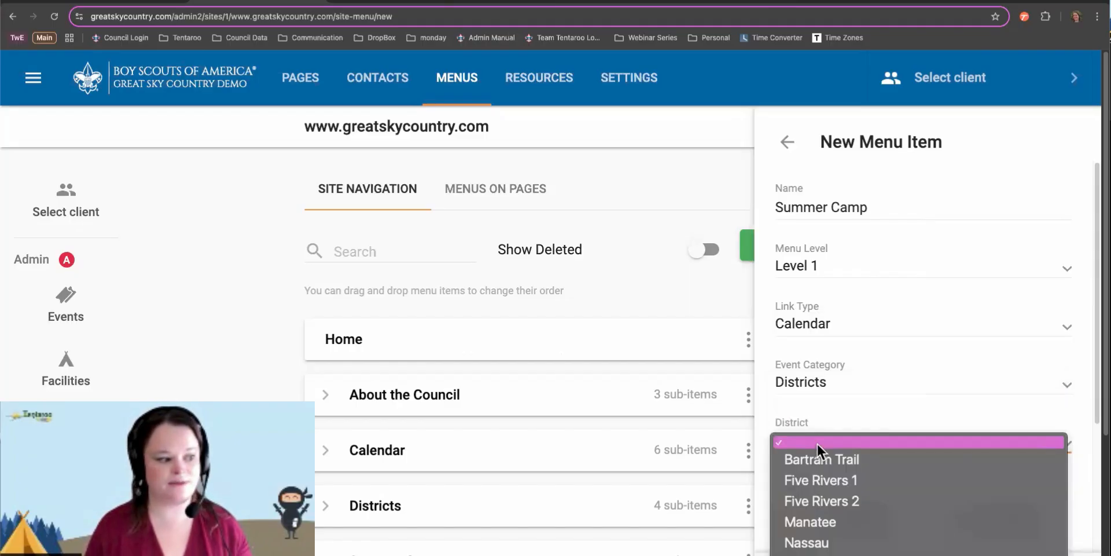
click(818, 481)
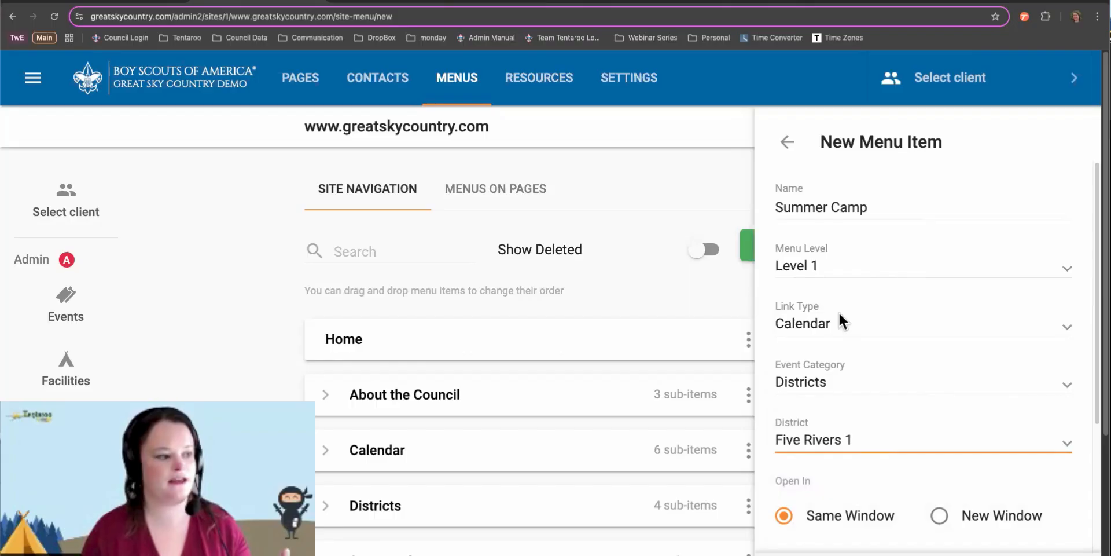
Change the link type to Resource and bring up the list of resources
click(832, 325)
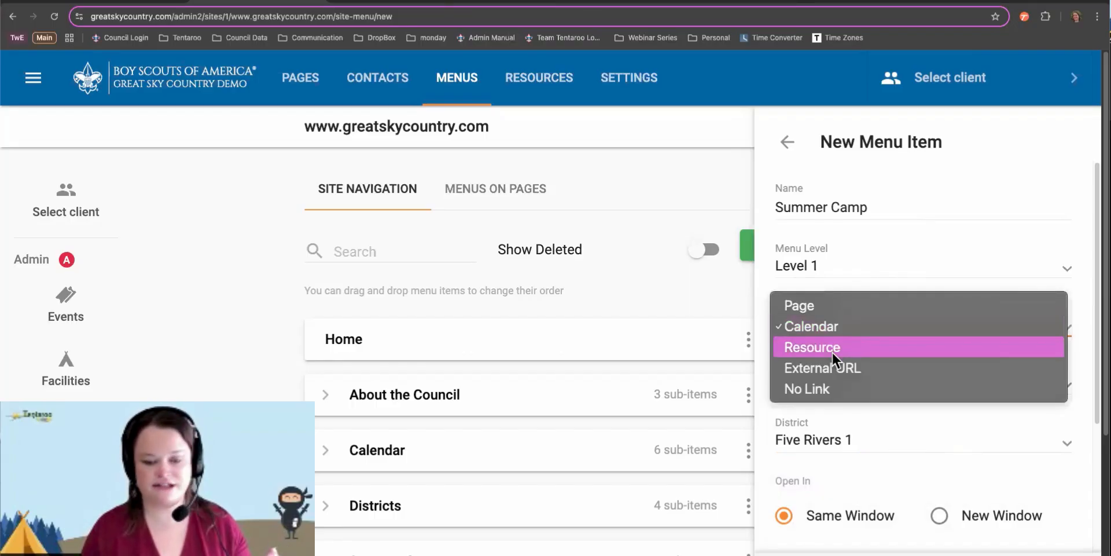
click(831, 347)
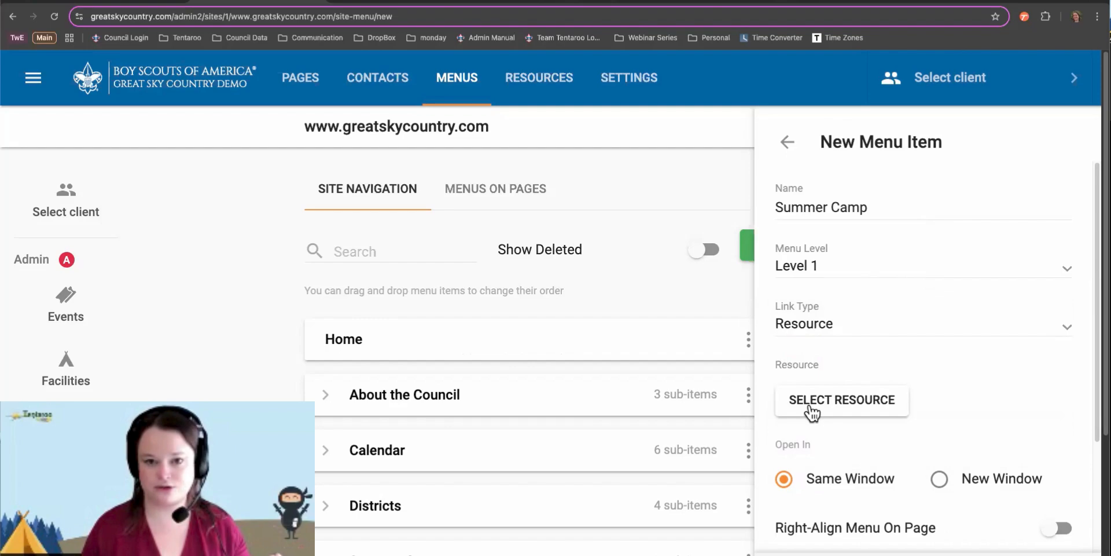
click(811, 412)
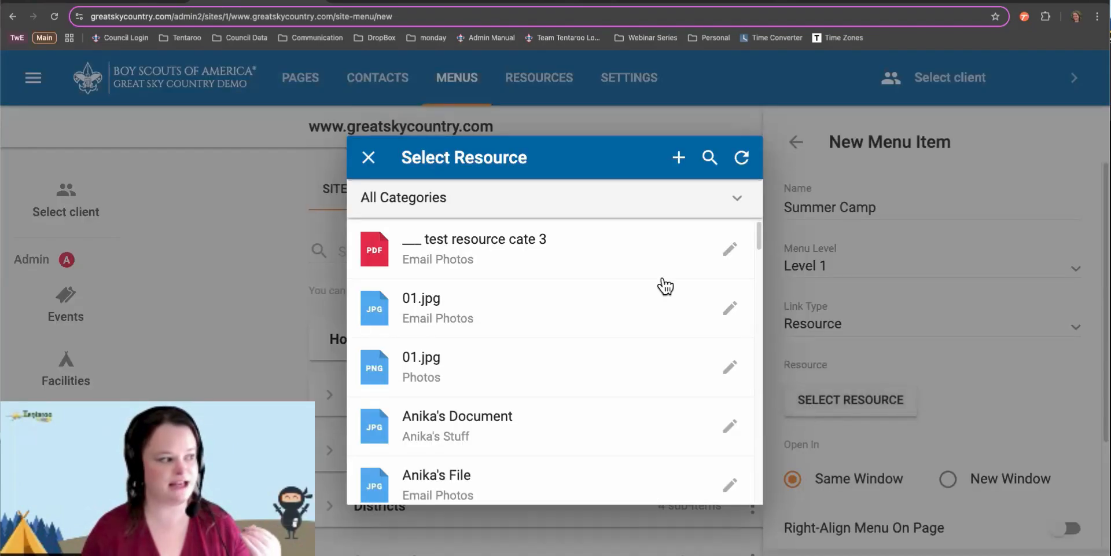
Choose the Leader's Guide PDF as the Summer Camp item's linked resource
scroll(648, 399, down, 10)
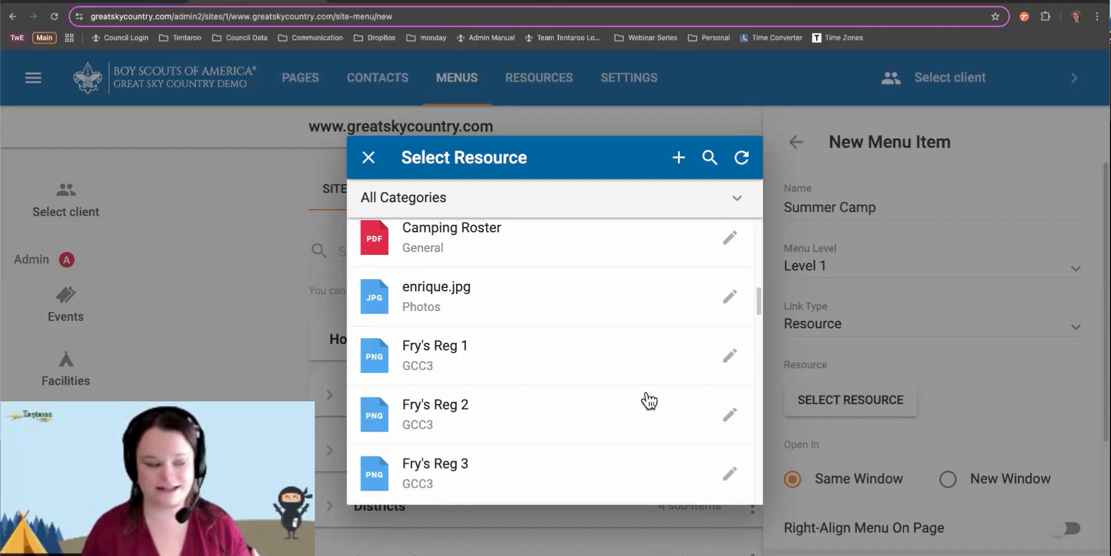
scroll(648, 399, down, 5)
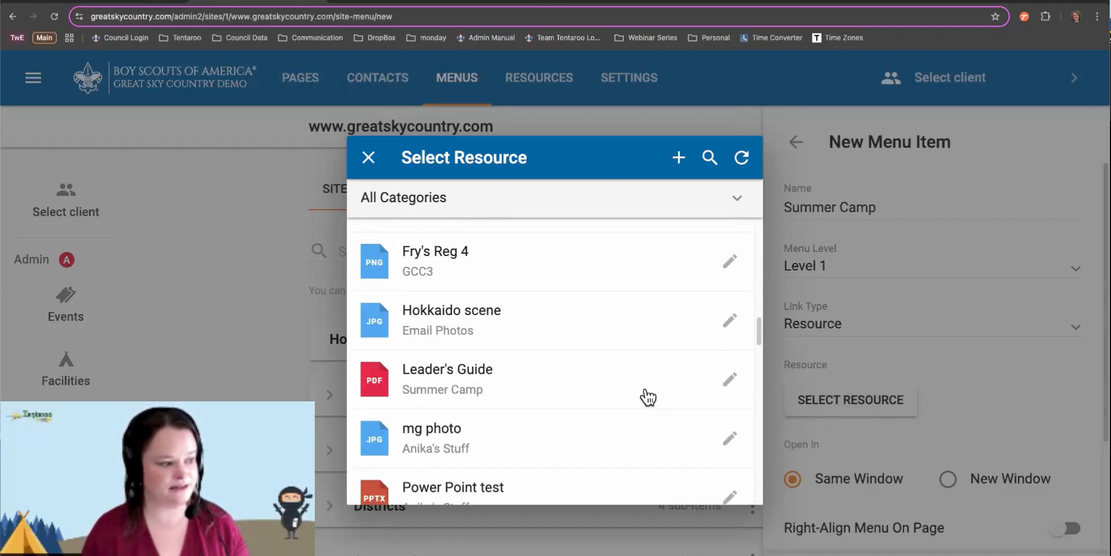
click(648, 397)
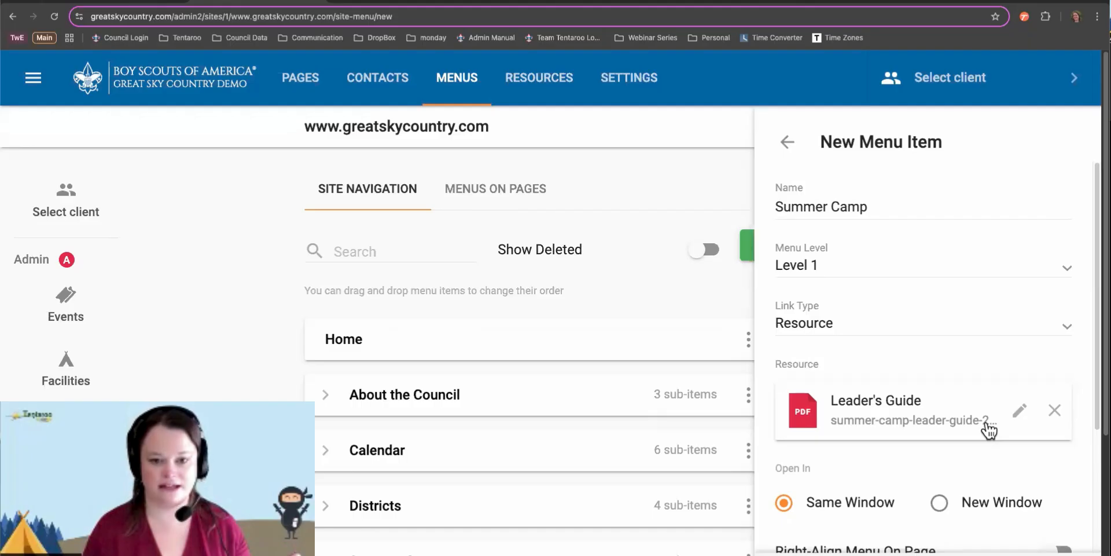
Switch the link type to External URL, then settle on Page for the summer camp page
scroll(984, 422, down, 2)
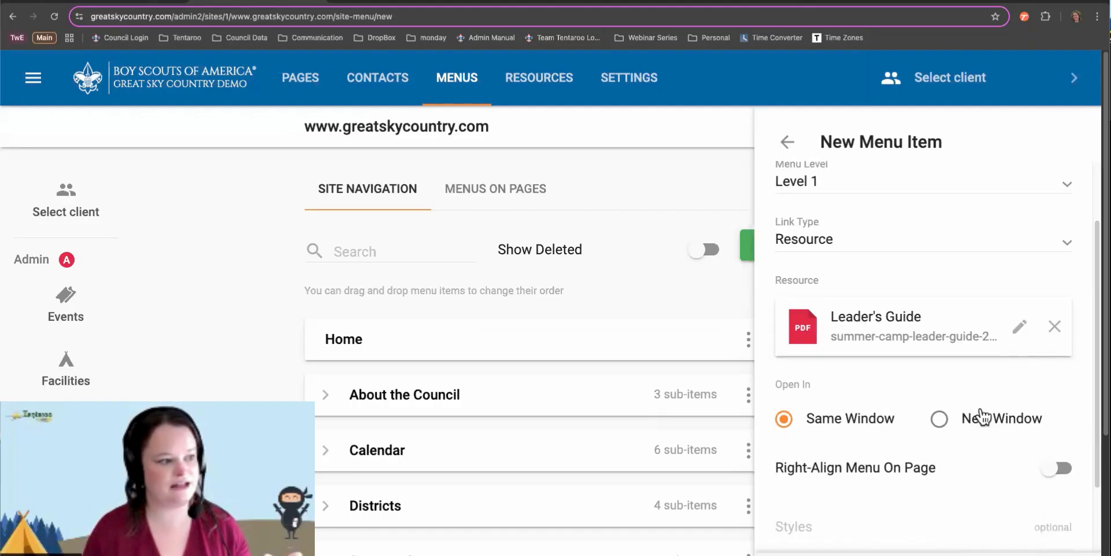
click(884, 234)
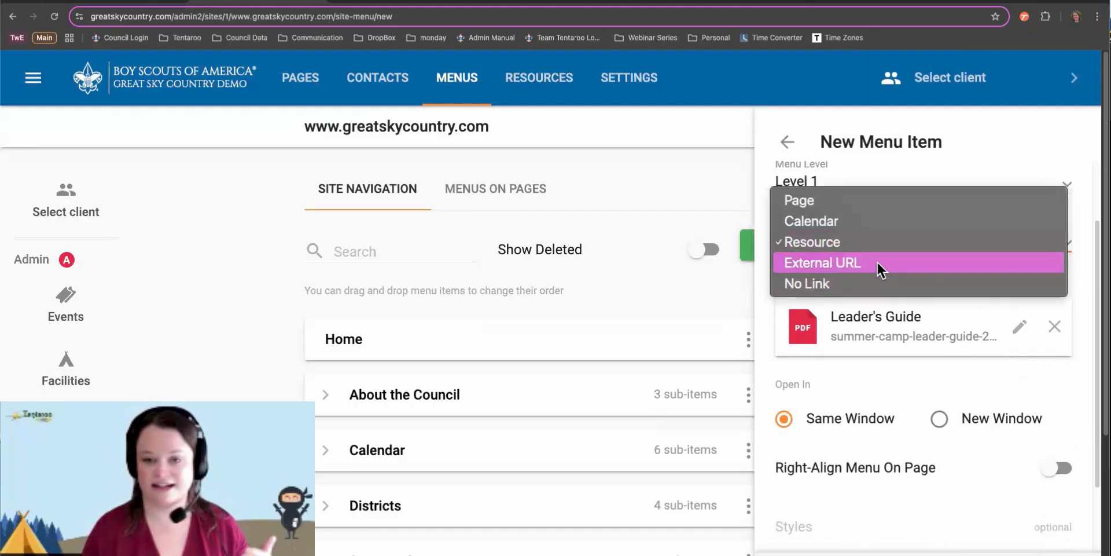
click(877, 262)
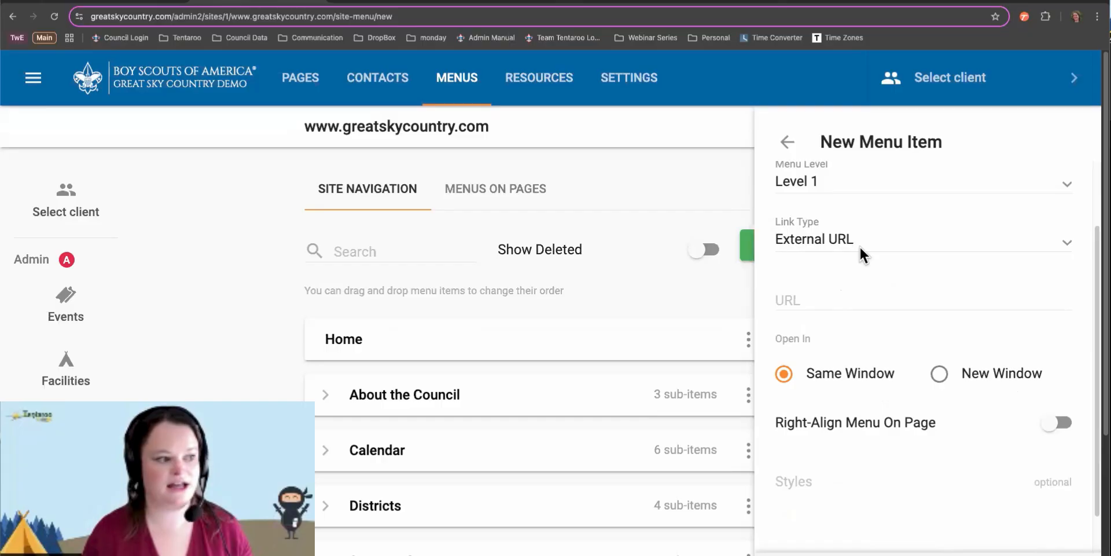
click(859, 245)
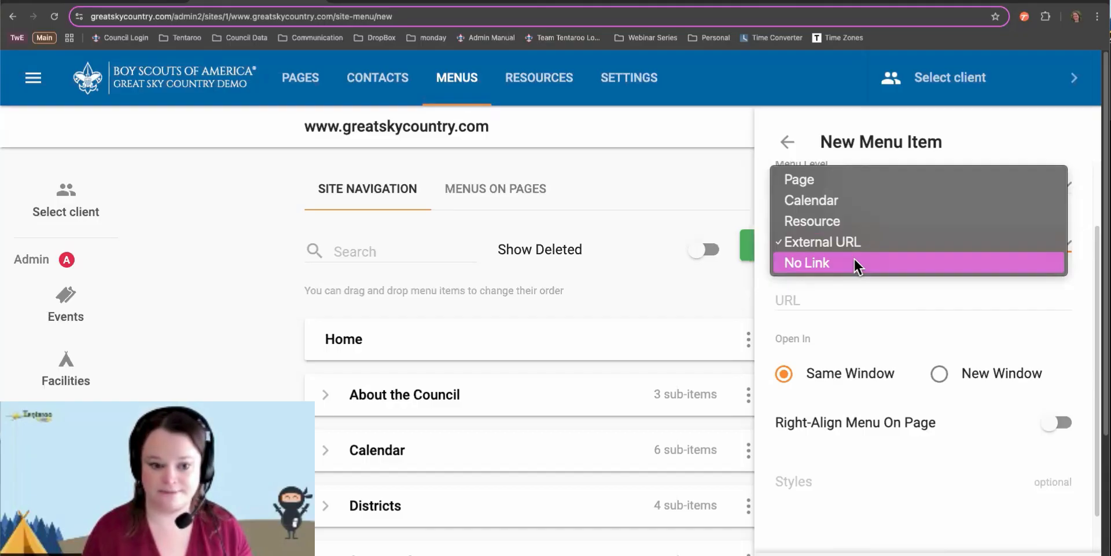
click(857, 180)
Bring up the greatskycountry.com council homepage to compare with the menu item form
scroll(967, 356, down, 2)
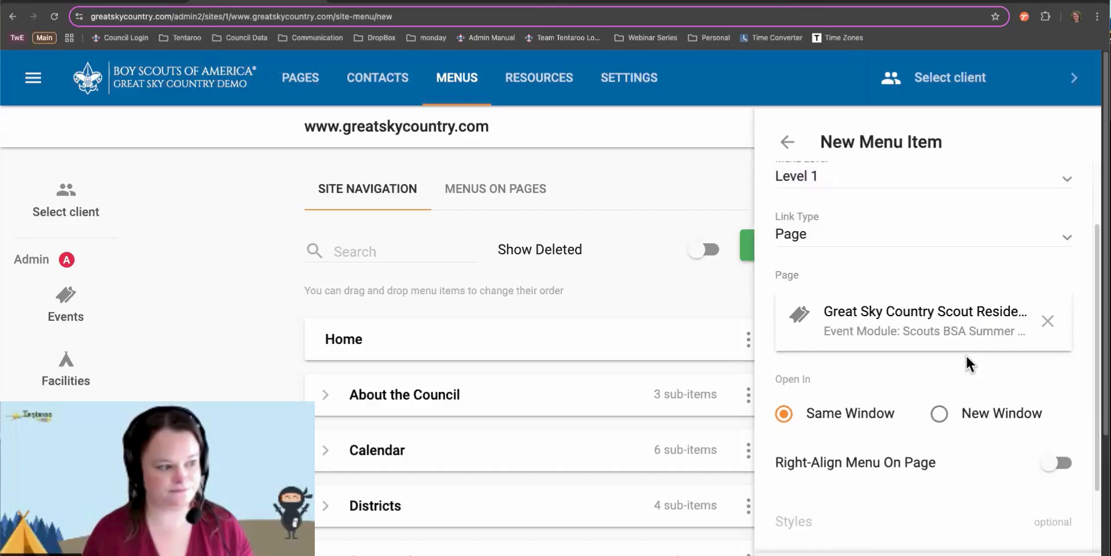
scroll(966, 354, down, 1)
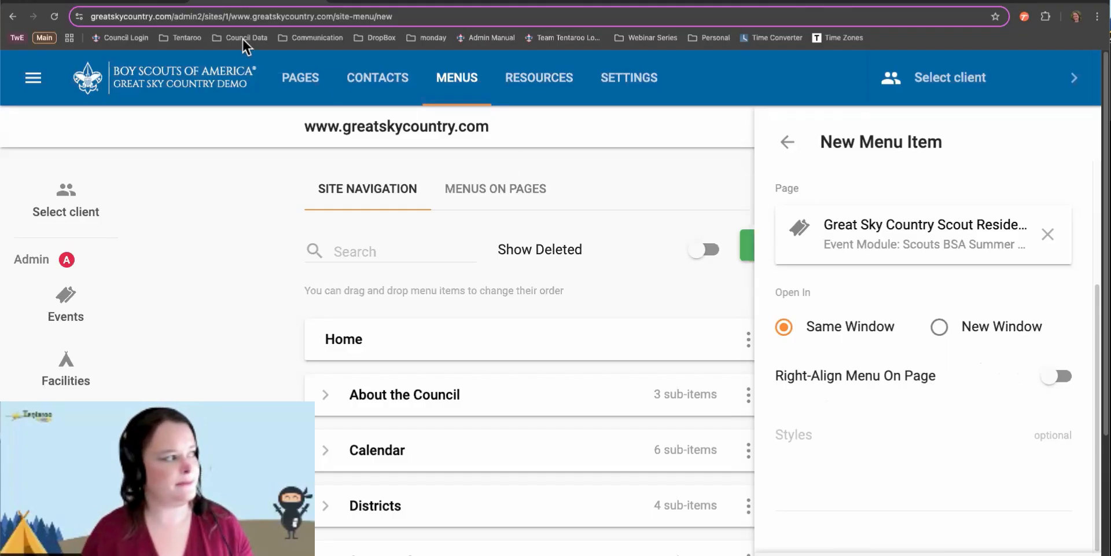
click(142, 1)
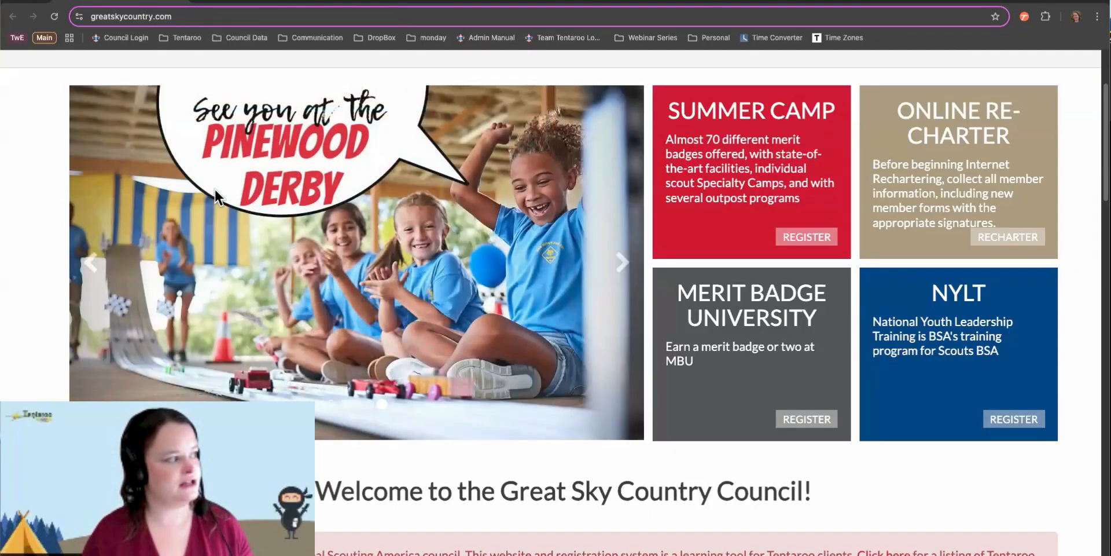
Inspect the About the Council, Districts, Summer Camps and Programs menus, then return to the admin form
scroll(214, 188, up, 3)
mouse_move(229, 186)
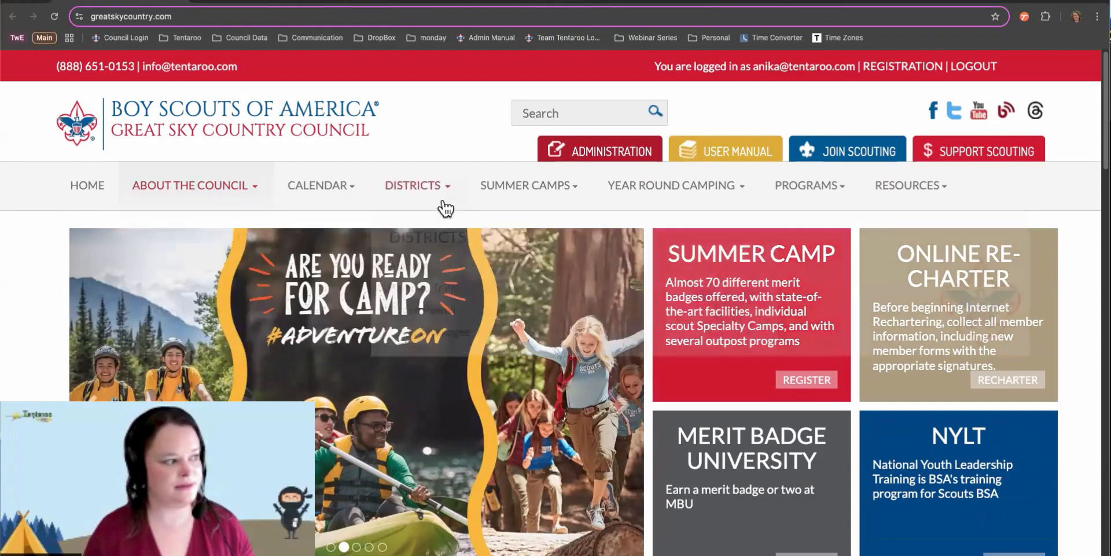
mouse_move(446, 203)
mouse_move(513, 198)
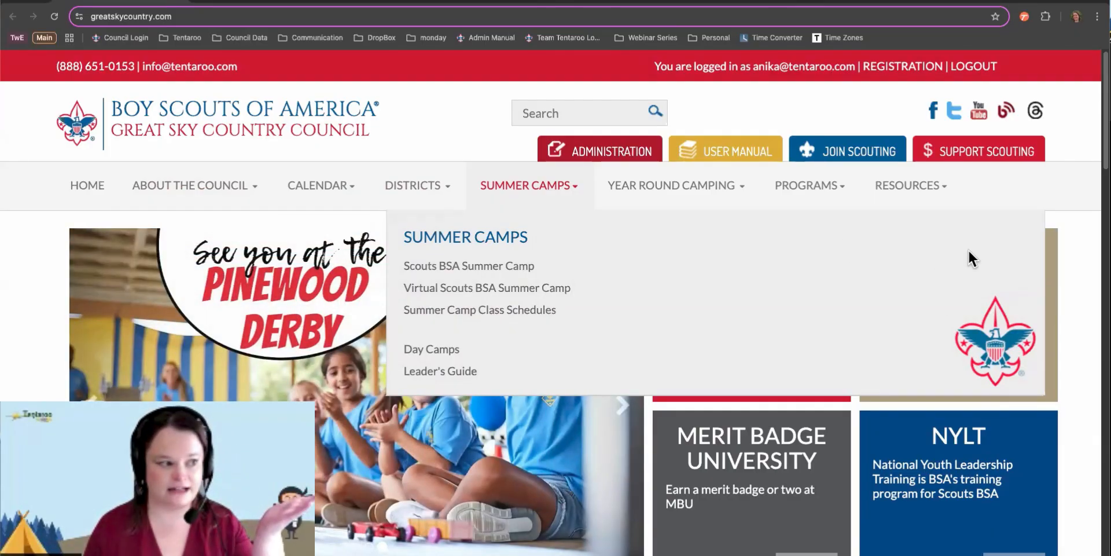
mouse_move(806, 182)
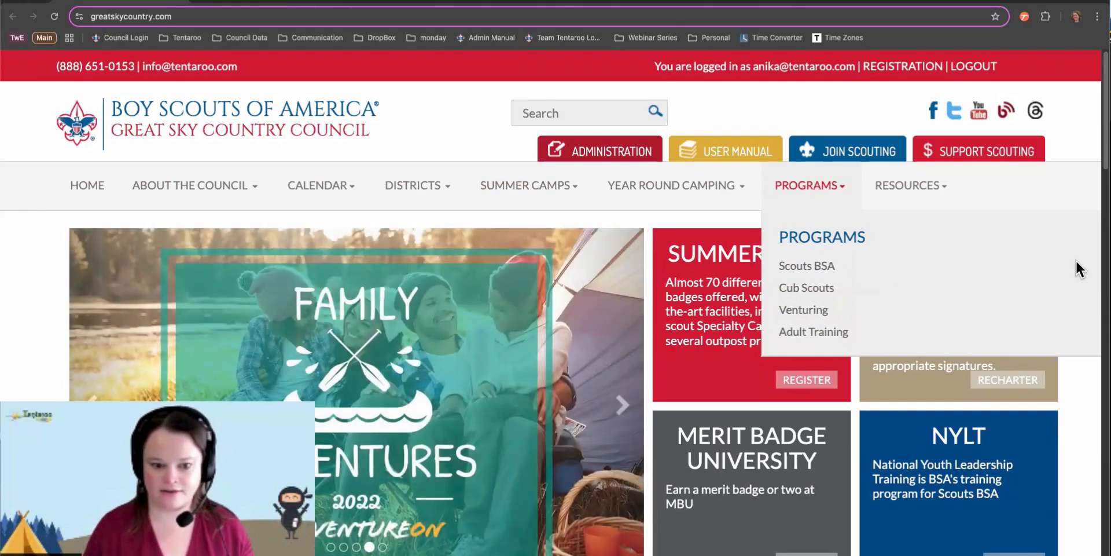
click(266, 2)
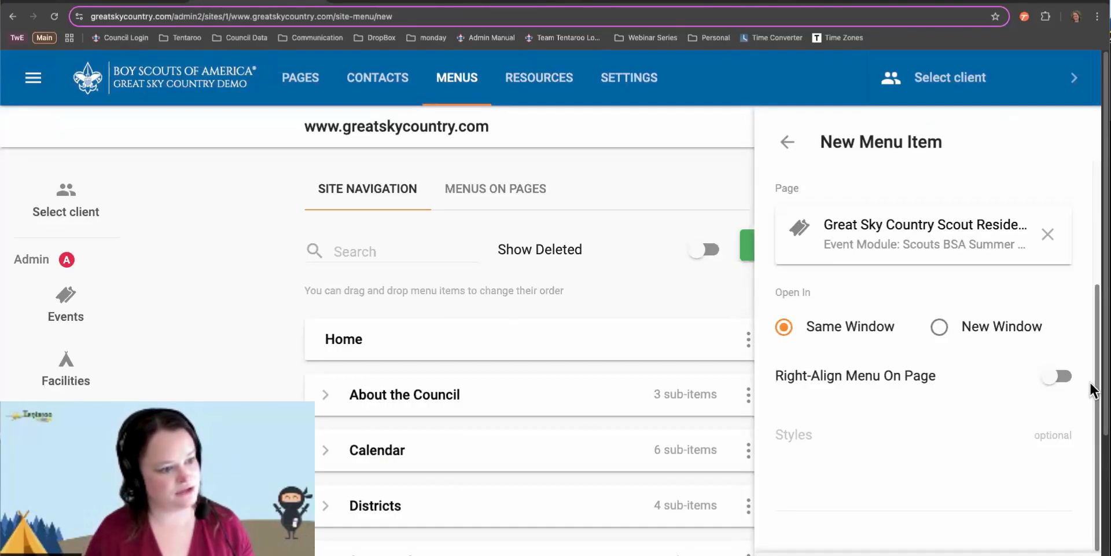
Turn on Right-Align Menu On Page, then bring the public council homepage back up
click(1051, 380)
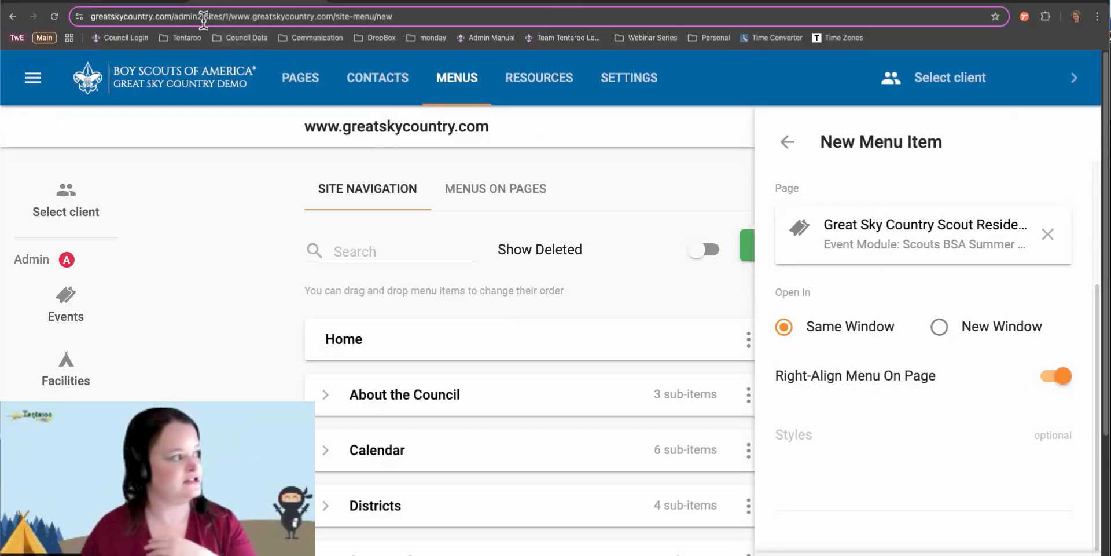
click(149, 2)
mouse_move(550, 185)
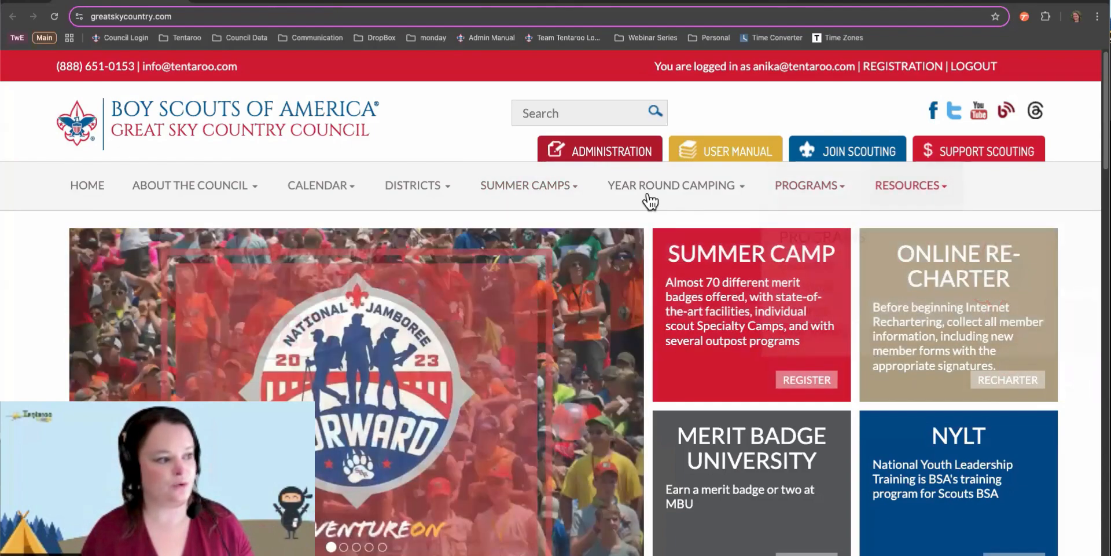
Check the public site's CALENDAR menu, then return to the New Menu Item form
mouse_move(310, 187)
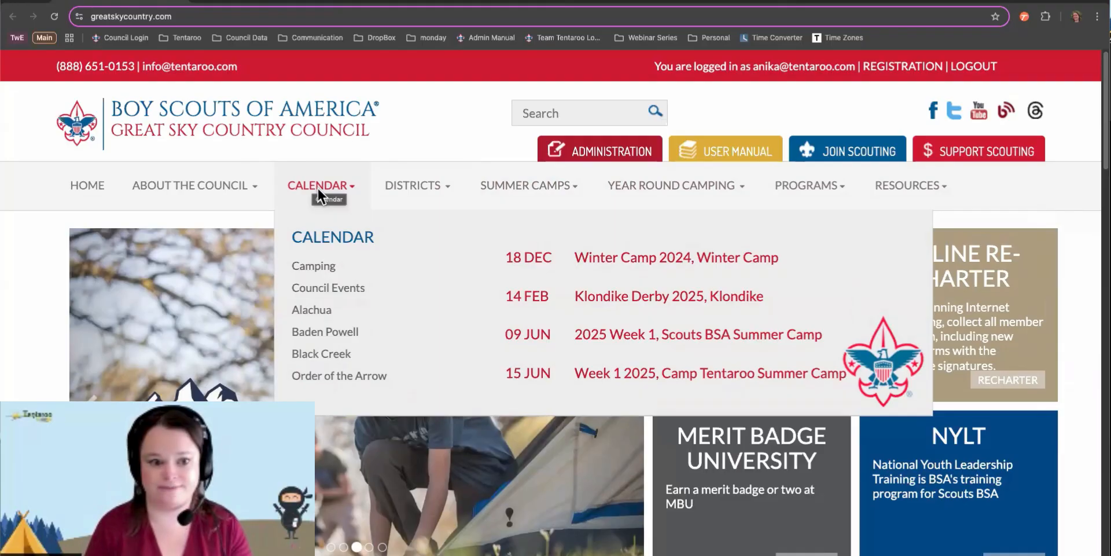
click(273, 2)
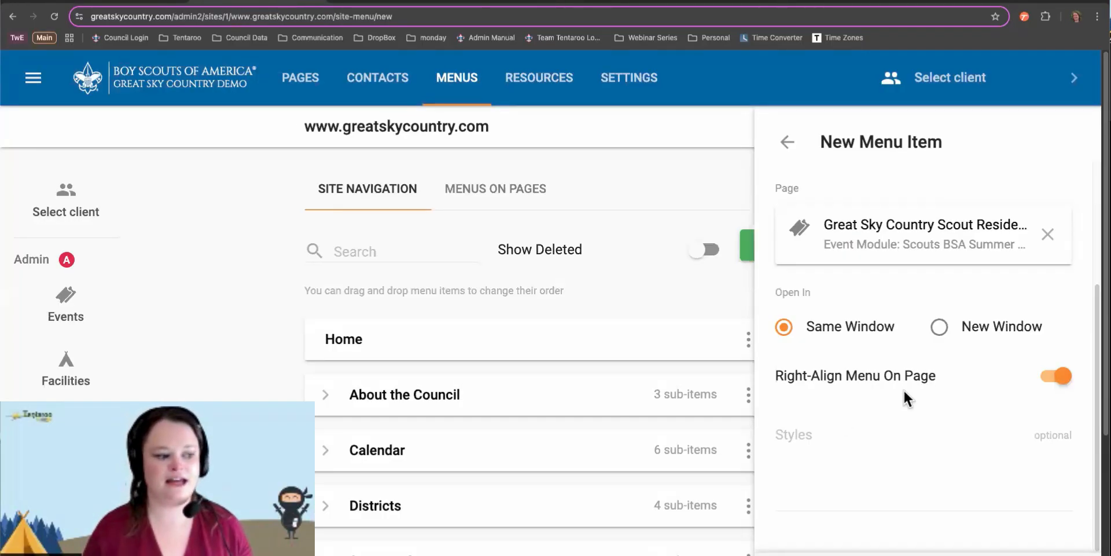
scroll(868, 416, down, 1)
Enter style 'calendar', replace it with 'contact', then exit to the Site Navigation list
click(828, 441)
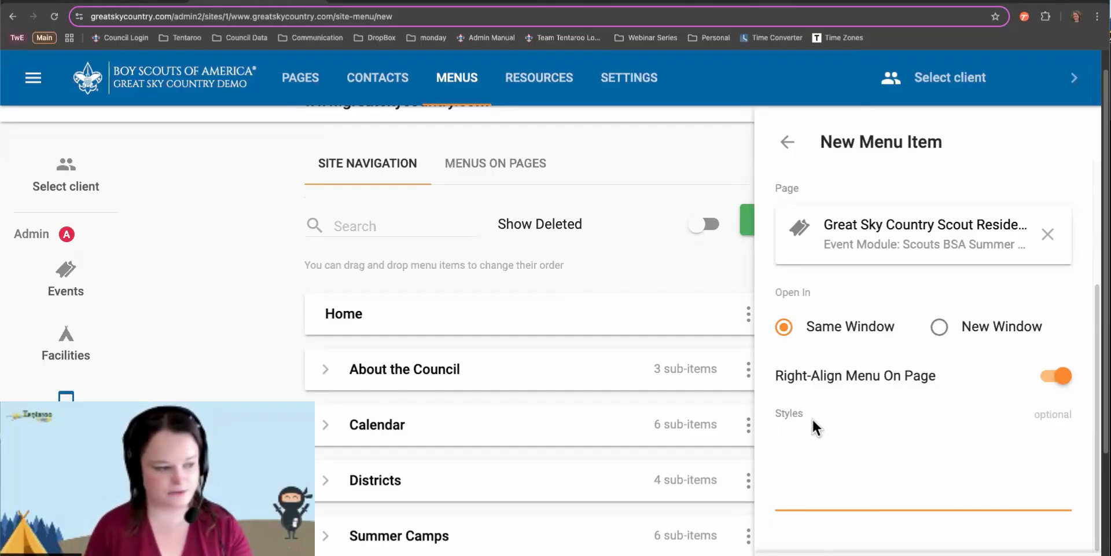
text(calenda)
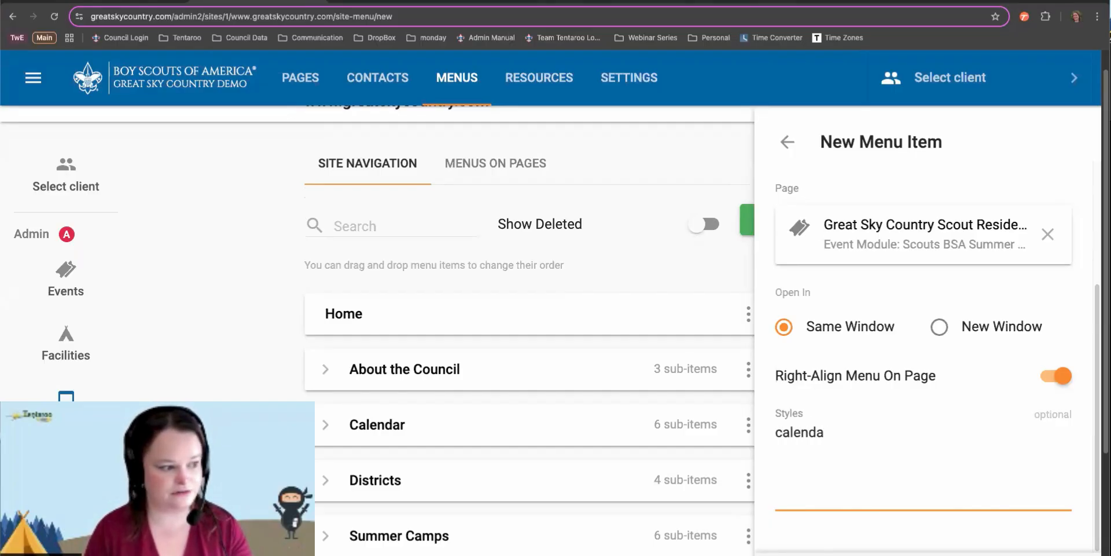
text(r)
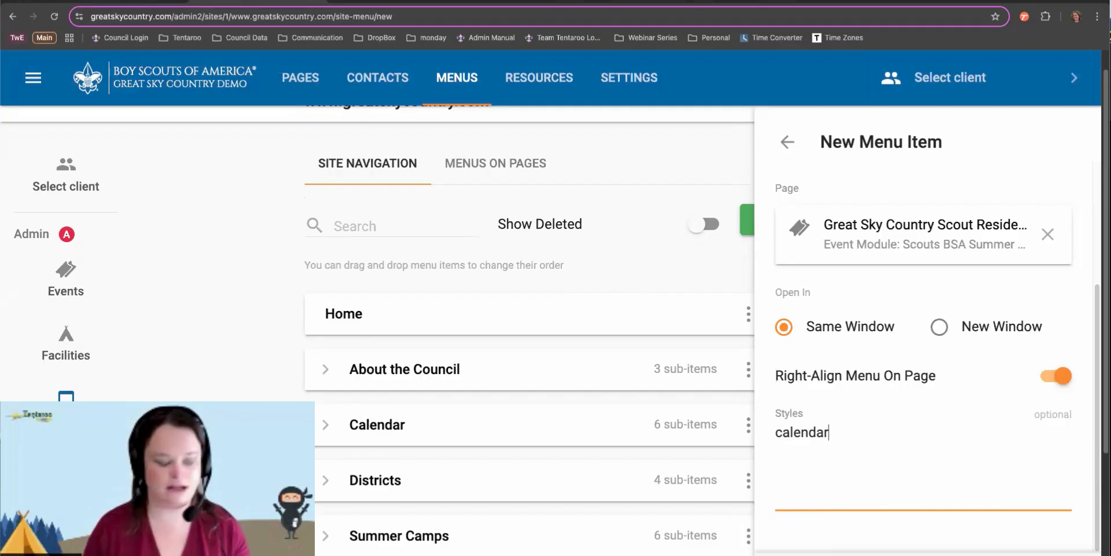
key(ctrl+a)
text(contact)
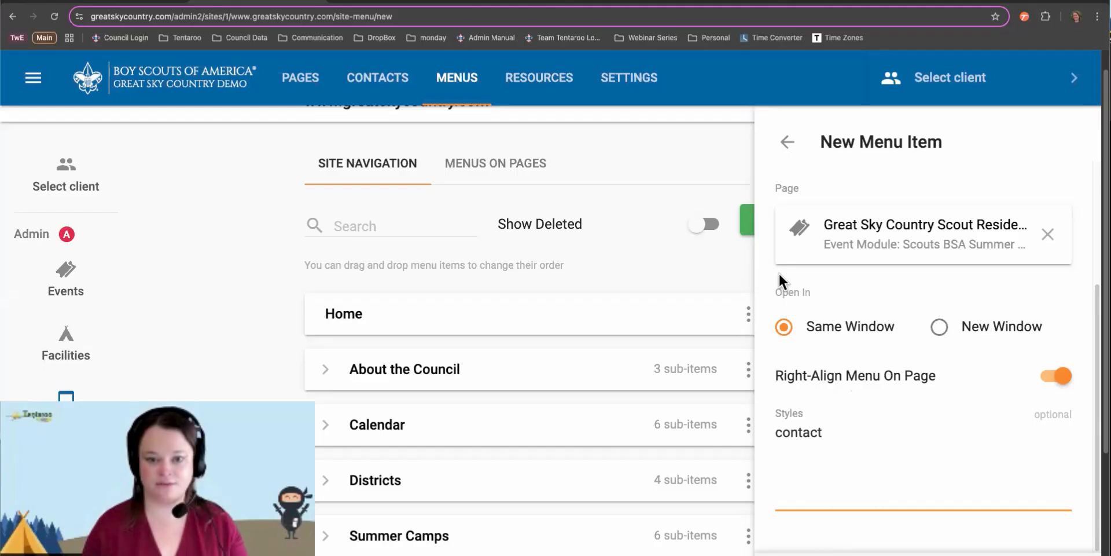
click(783, 144)
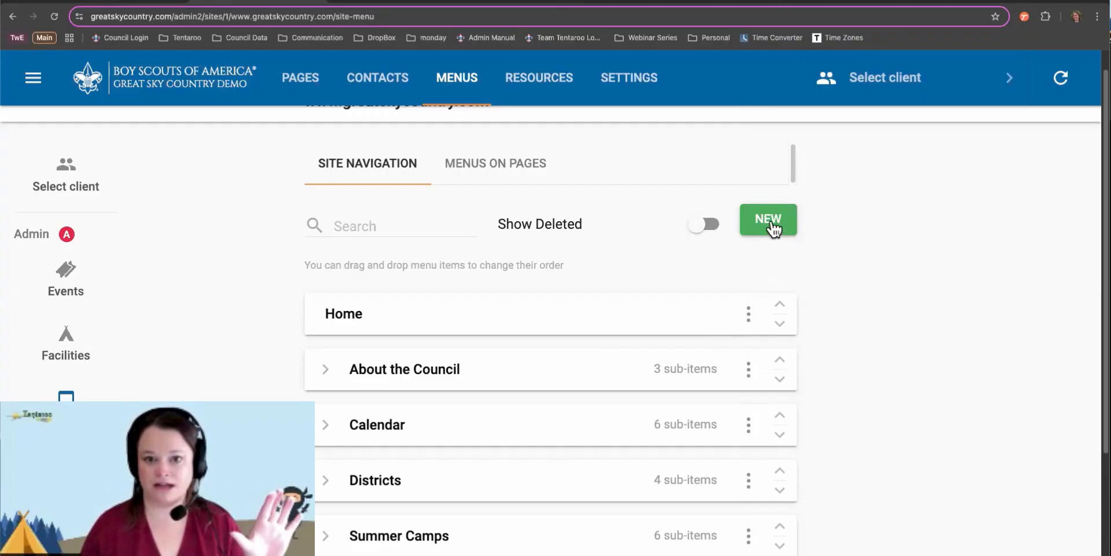
Create another menu item named 'Leader's Guide'
click(773, 228)
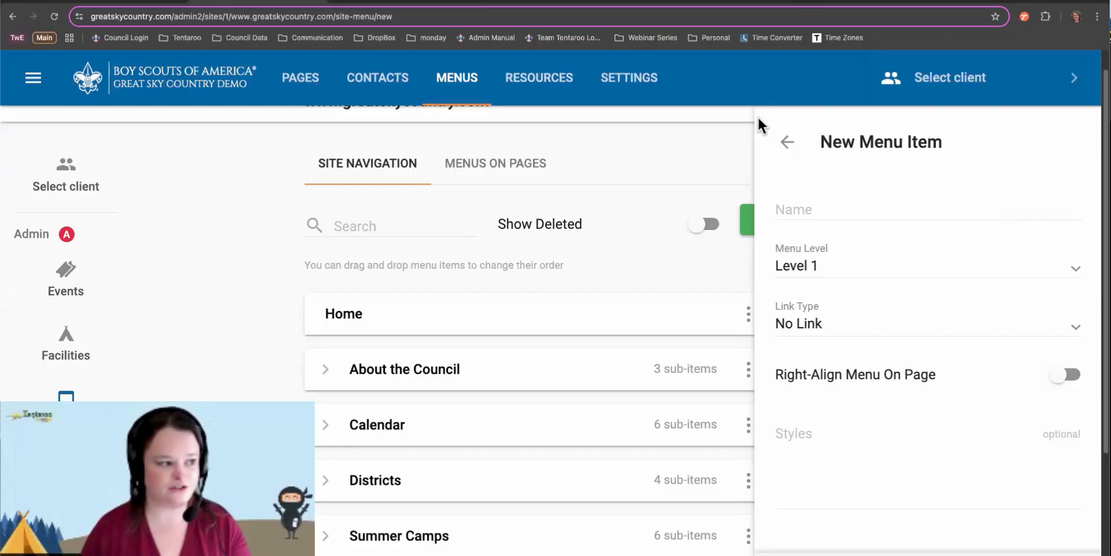
click(794, 205)
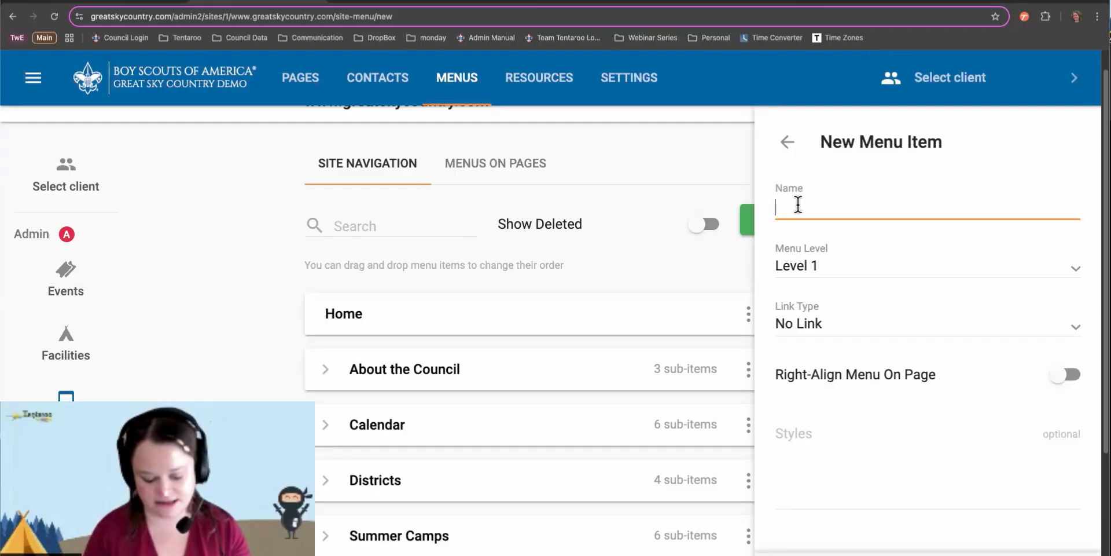
text(Leader's Guide)
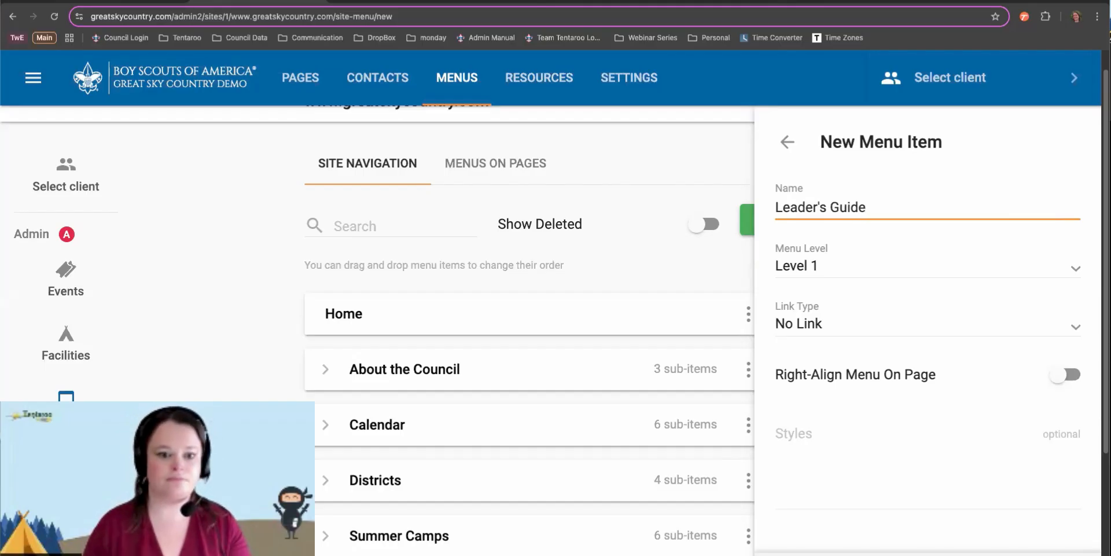
Set its Menu Level to Level 2 with Summer Camps as parent
click(820, 264)
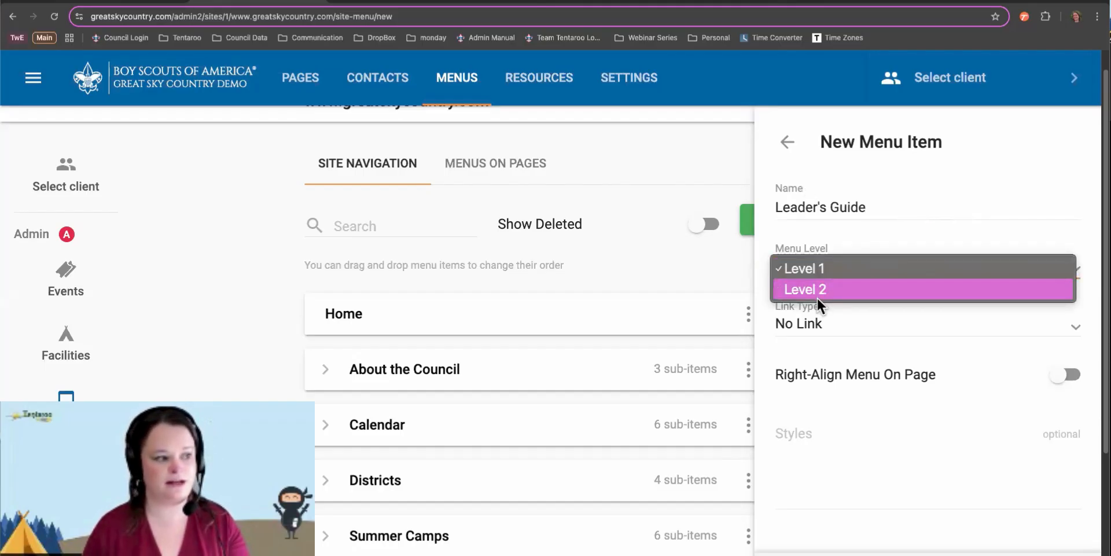
click(817, 290)
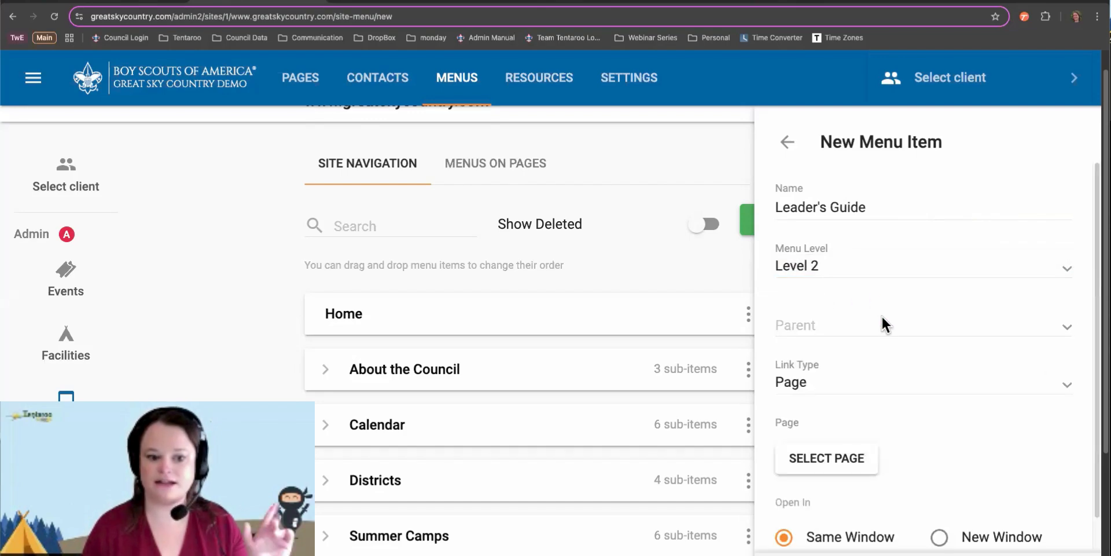
click(820, 324)
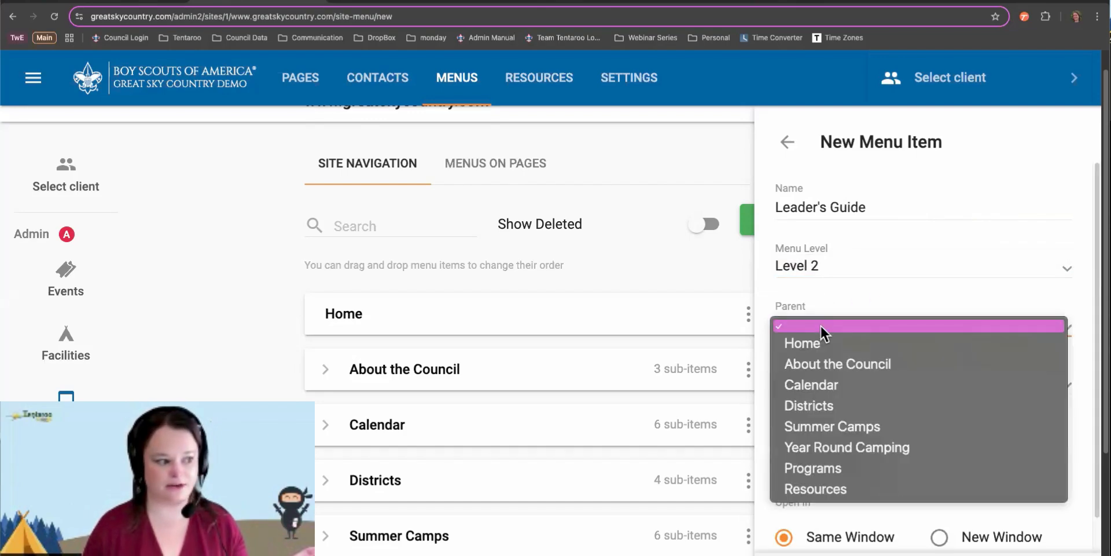
click(829, 431)
scroll(823, 401, down, 5)
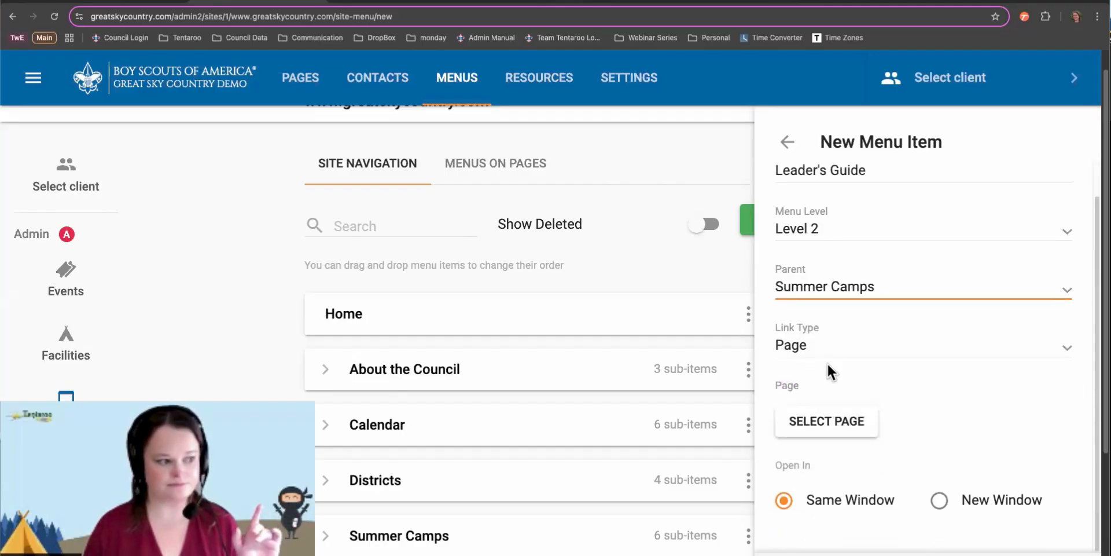
Change the link type to Resource and confirm Summer Camps as the parent
click(828, 342)
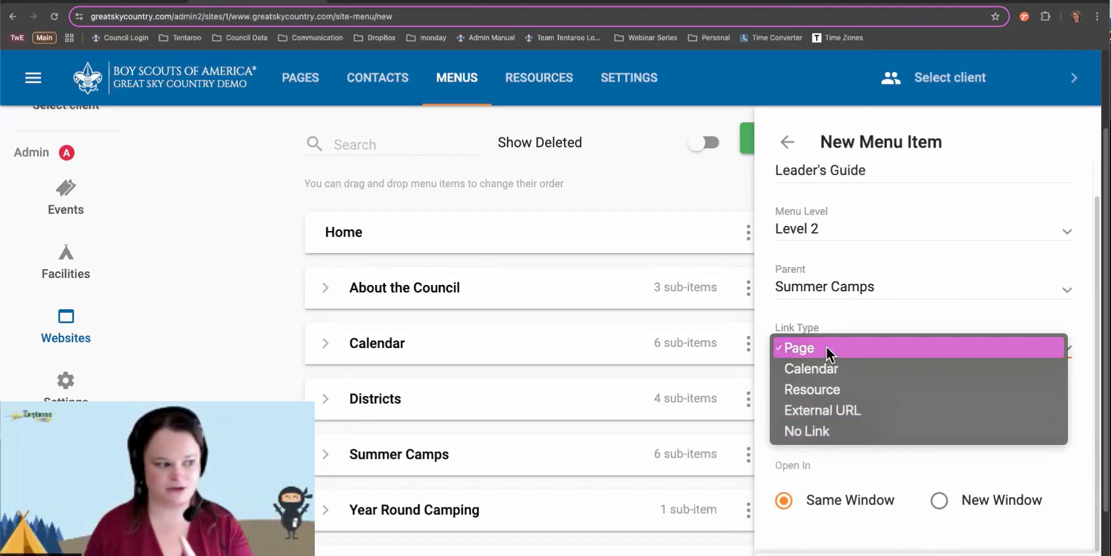
click(818, 390)
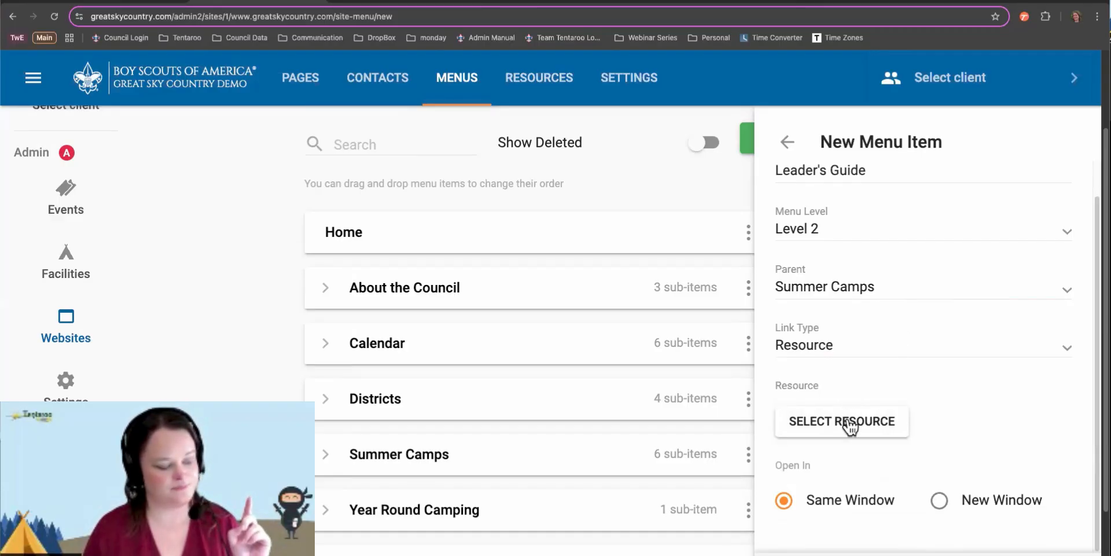
click(846, 287)
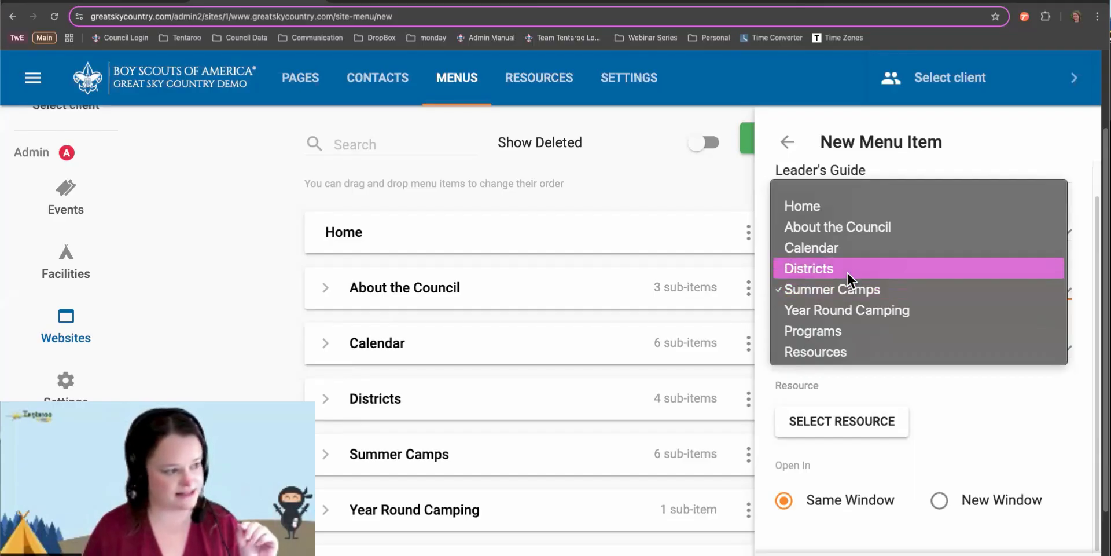
click(845, 289)
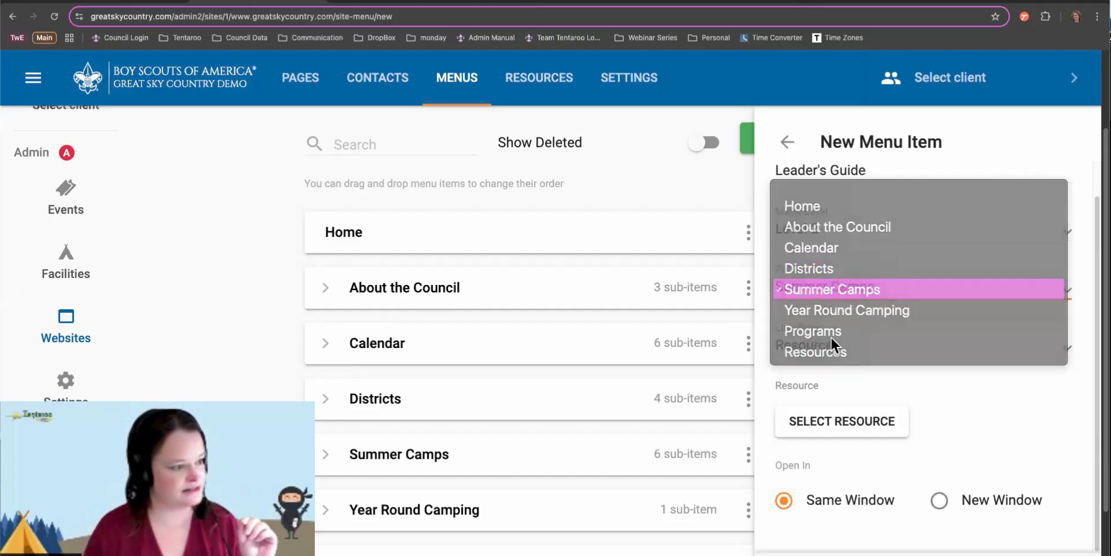
Search the resource library for 'leader' and link the Leader's Guide PDF
click(833, 421)
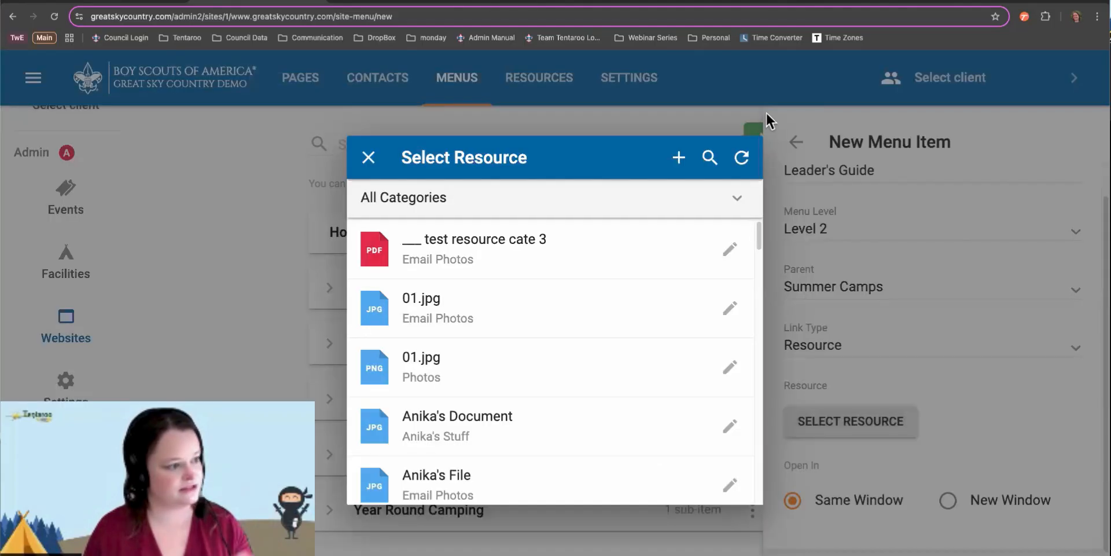
click(711, 154)
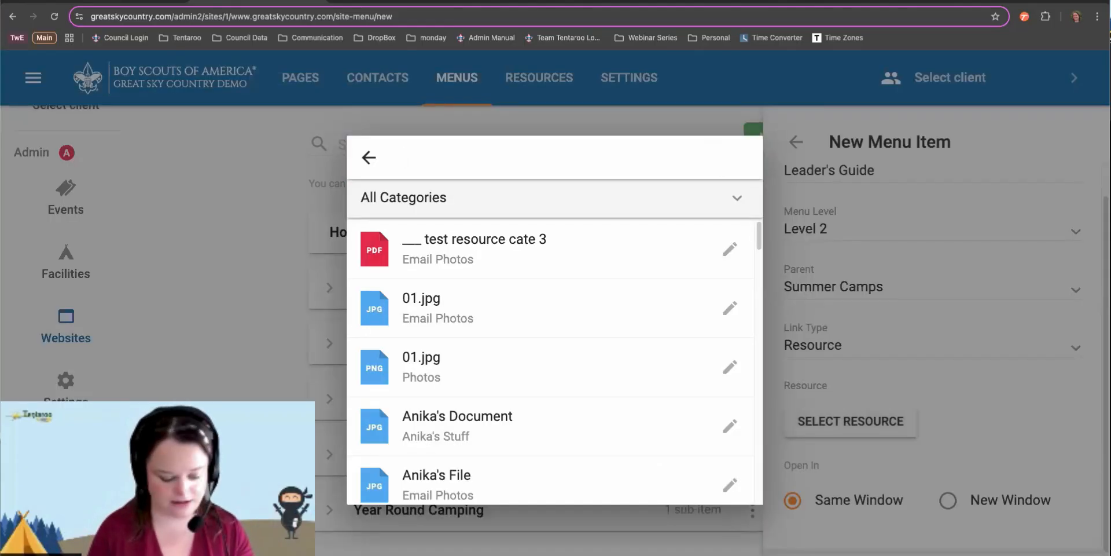
text(leader)
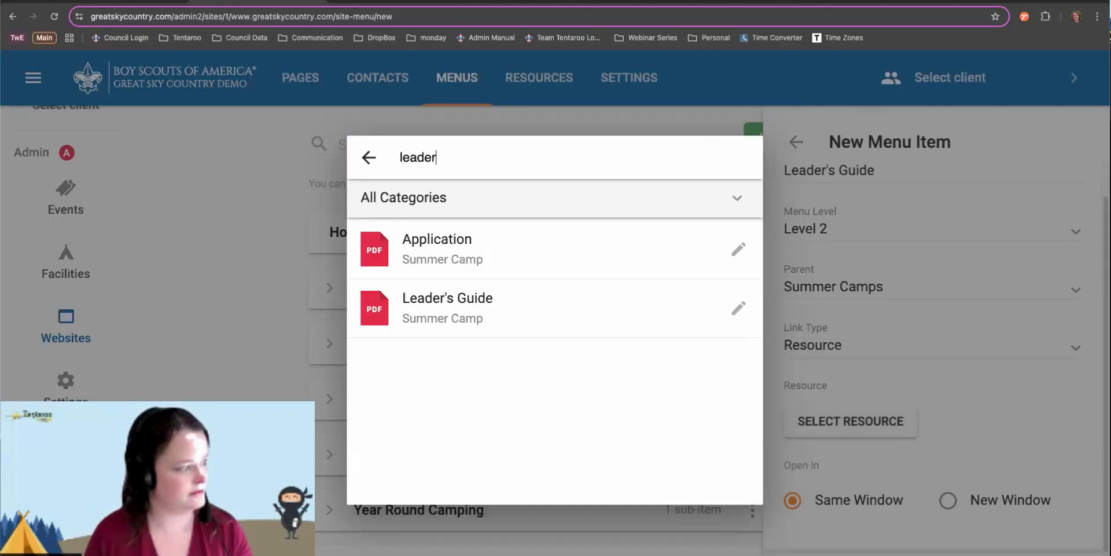
click(463, 313)
Set the link to open in a New Window and save the item
scroll(972, 297, down, 1)
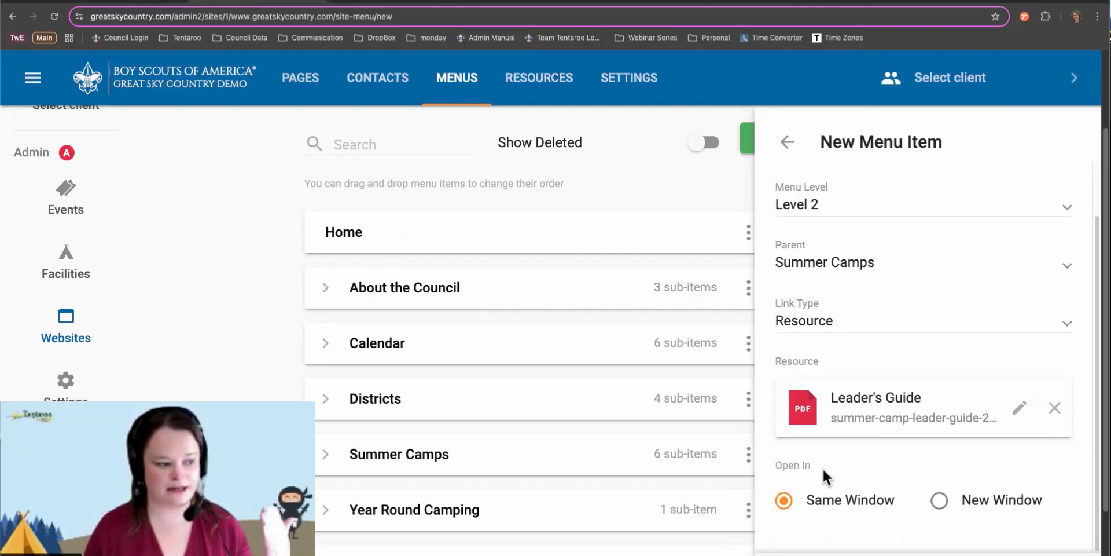
click(939, 500)
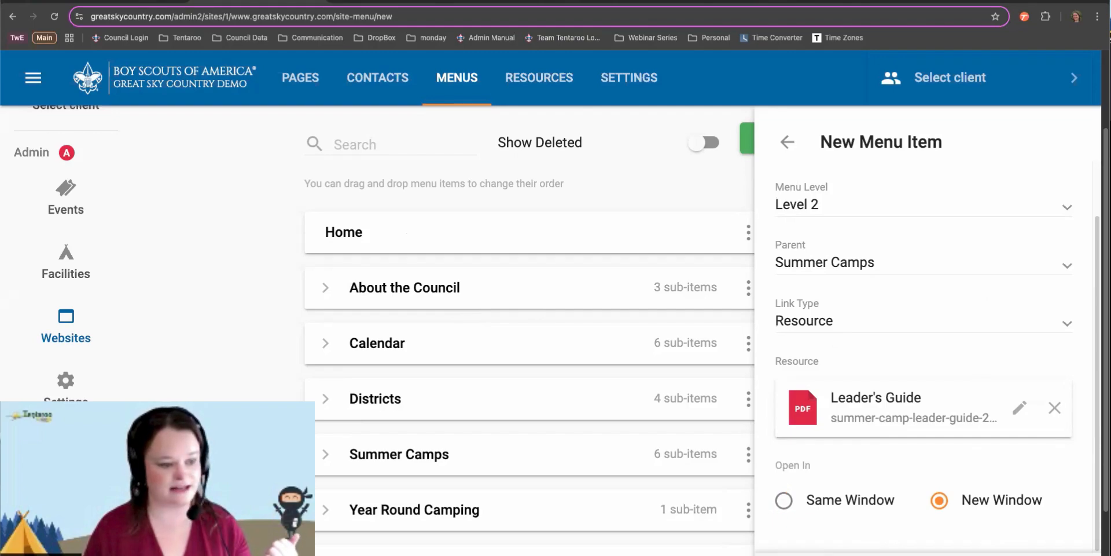
click(920, 553)
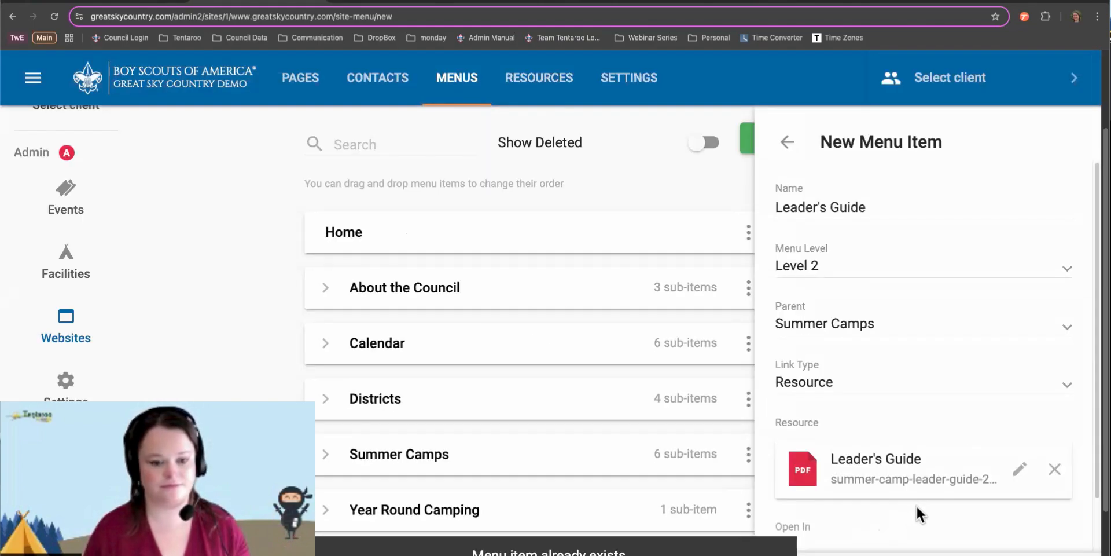
Return to the menu list, expand Summer Camps, and open its 'hidden' sub-item
click(788, 145)
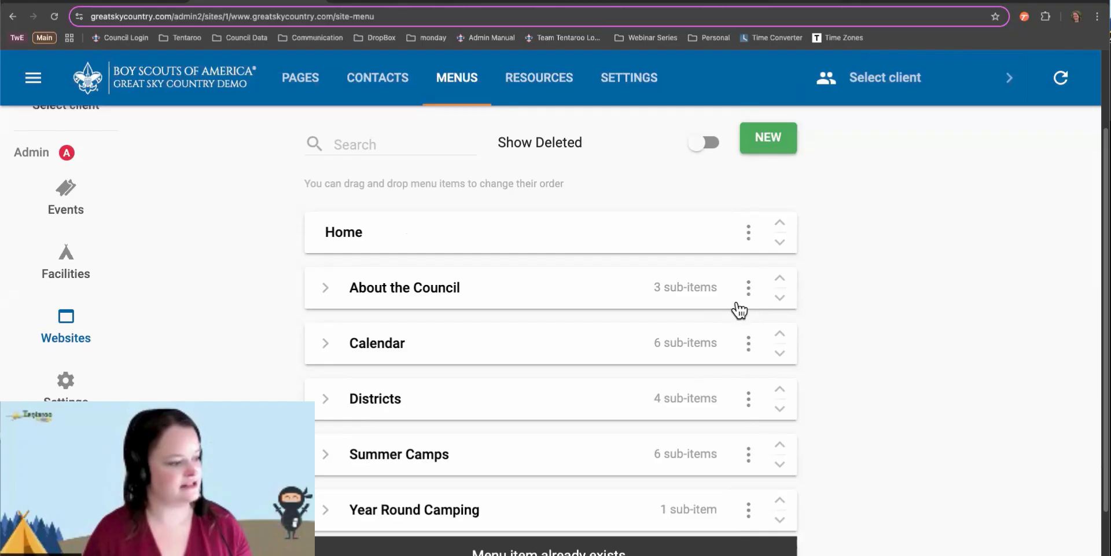
scroll(513, 392, down, 2)
scroll(516, 394, down, 1)
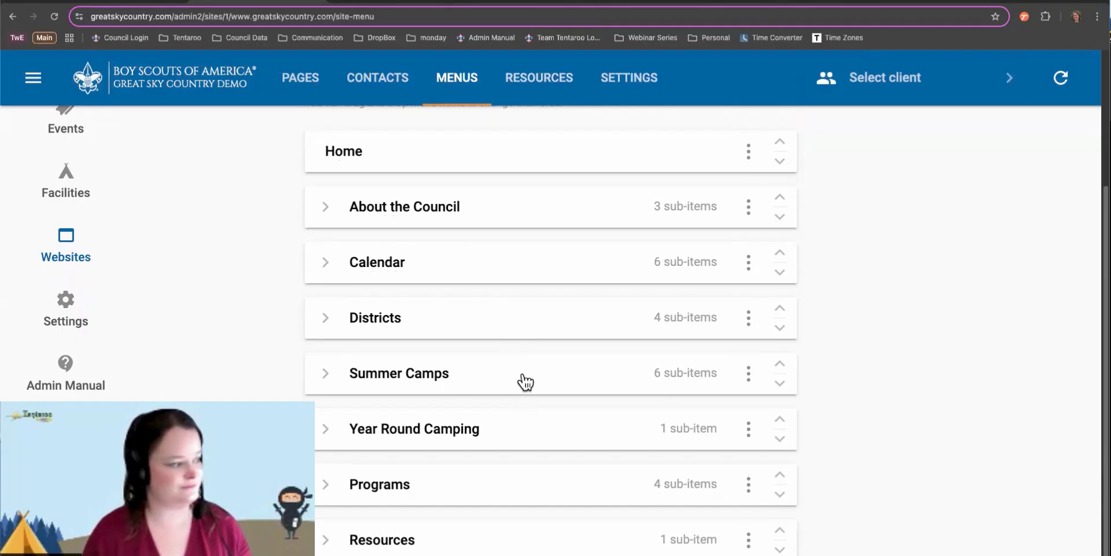
scroll(524, 381, down, 2)
click(326, 347)
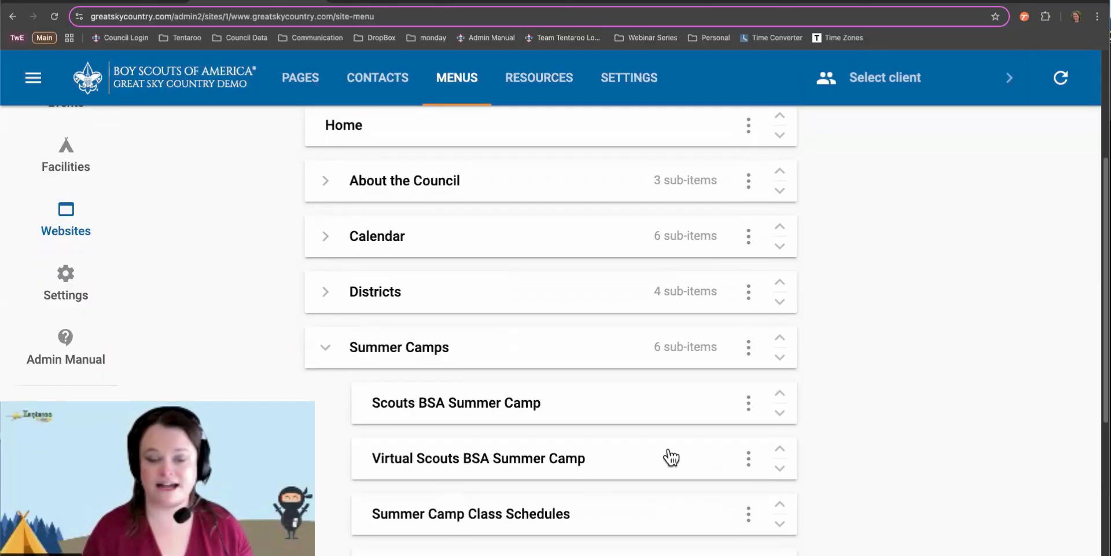
scroll(671, 457, down, 5)
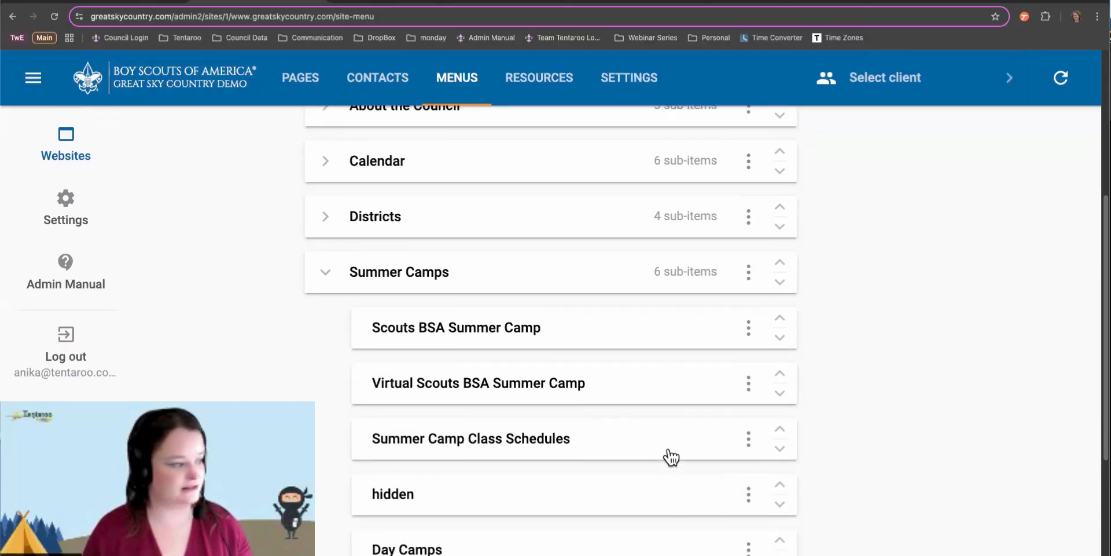
click(514, 407)
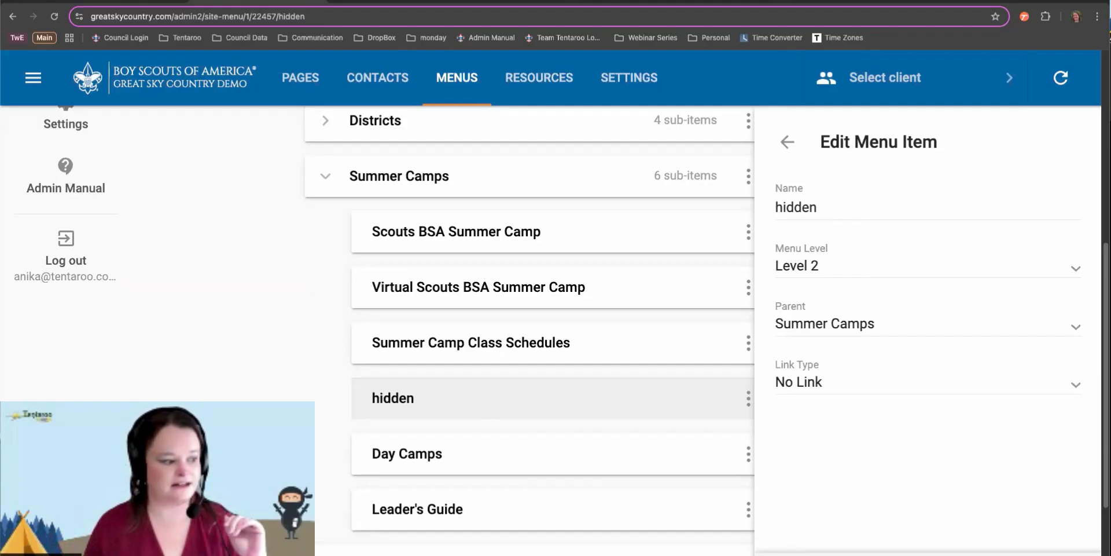
Close the hidden item's Edit Menu Item panel and collapse Summer Camps
click(787, 141)
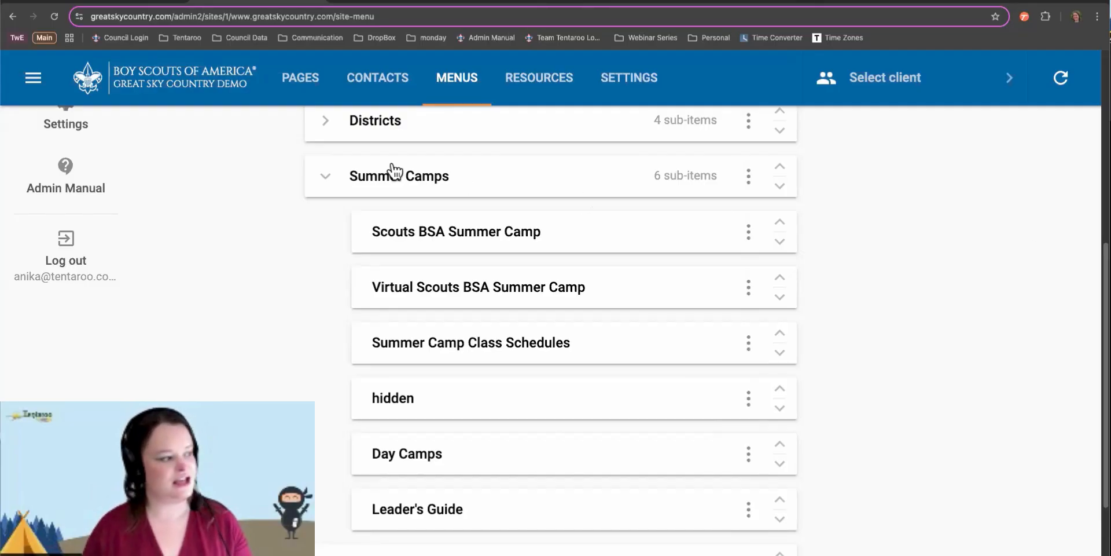
click(327, 178)
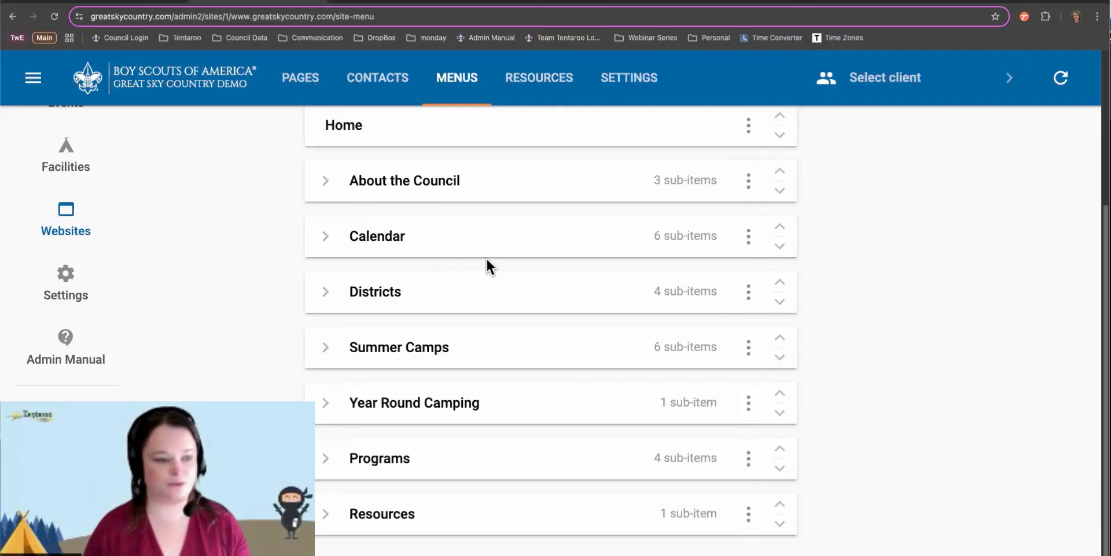
click(417, 243)
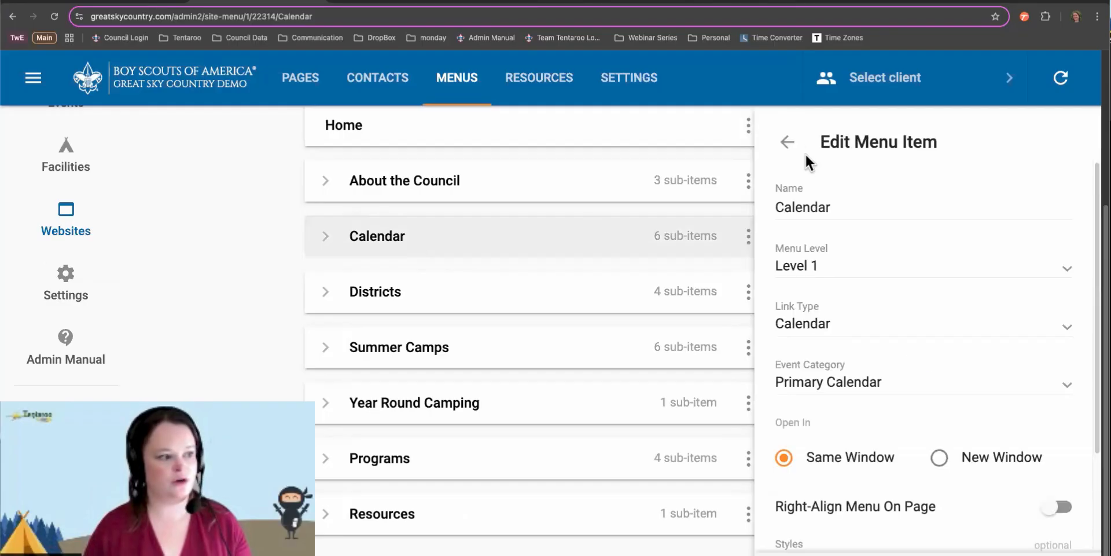
click(787, 143)
click(748, 236)
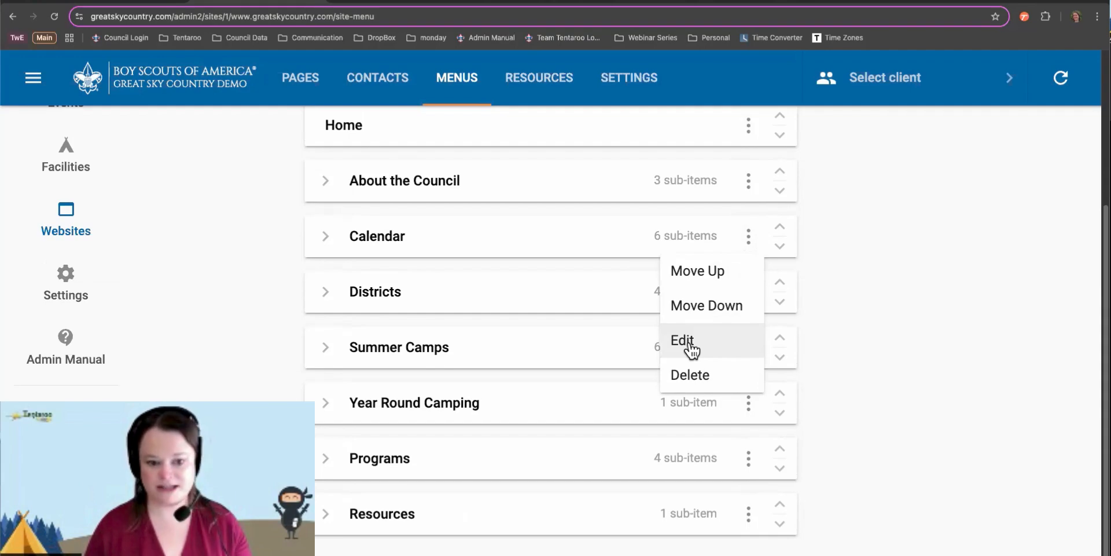
click(690, 349)
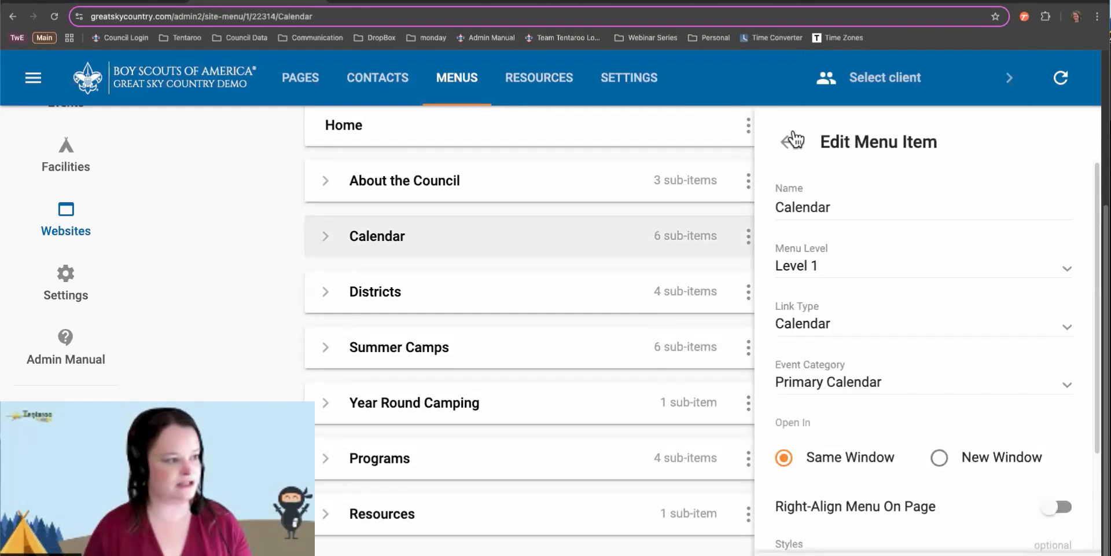
click(793, 141)
click(748, 292)
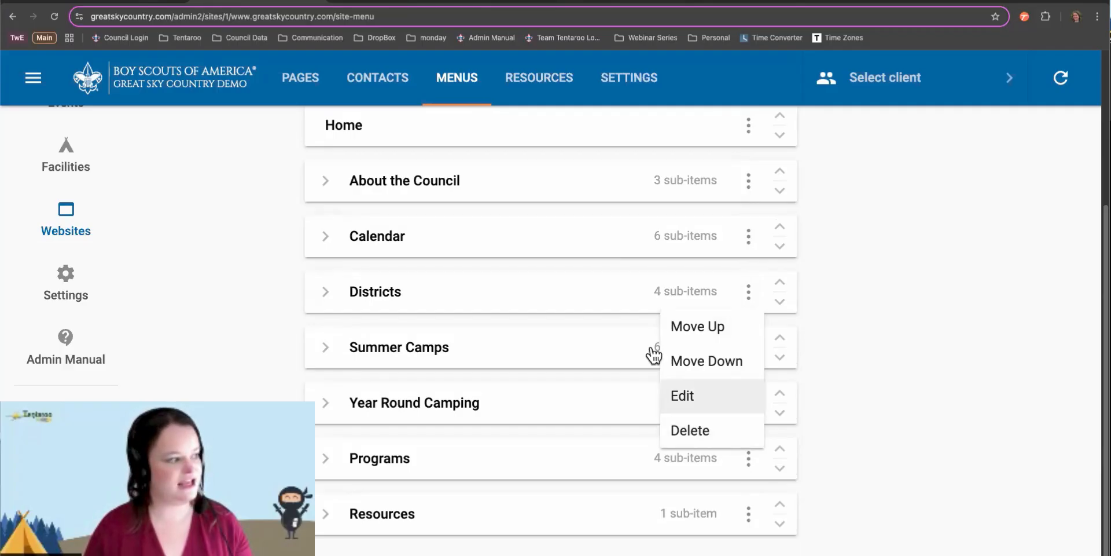
click(848, 340)
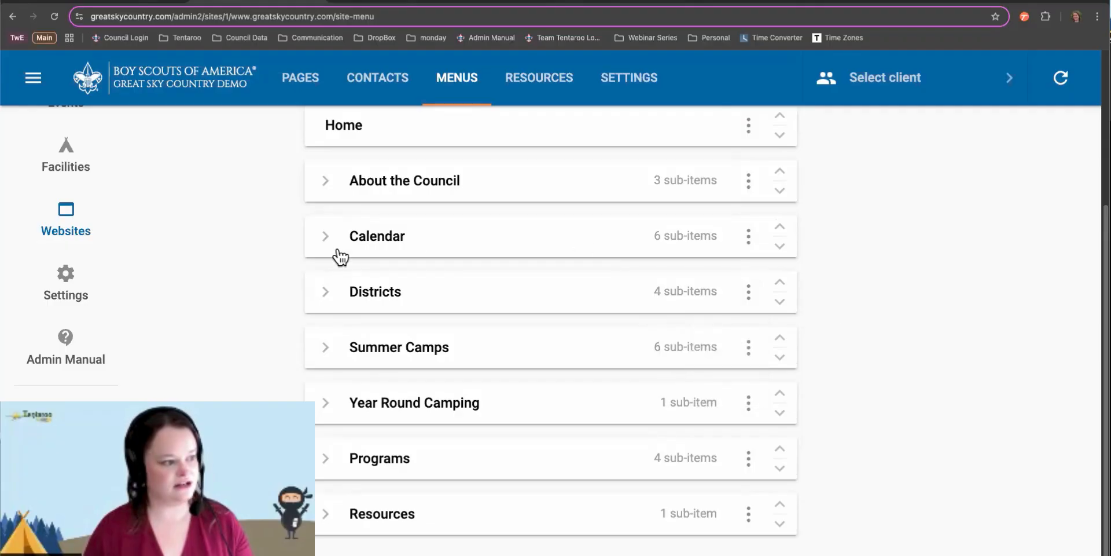
Expand Districts and delete its Alachua sub-item
click(324, 291)
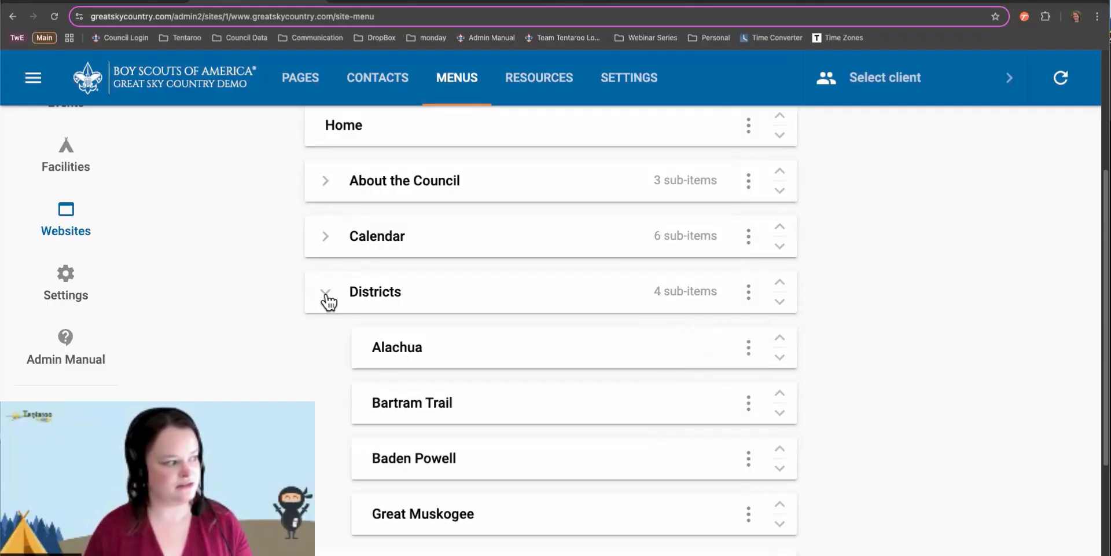
click(746, 348)
click(700, 484)
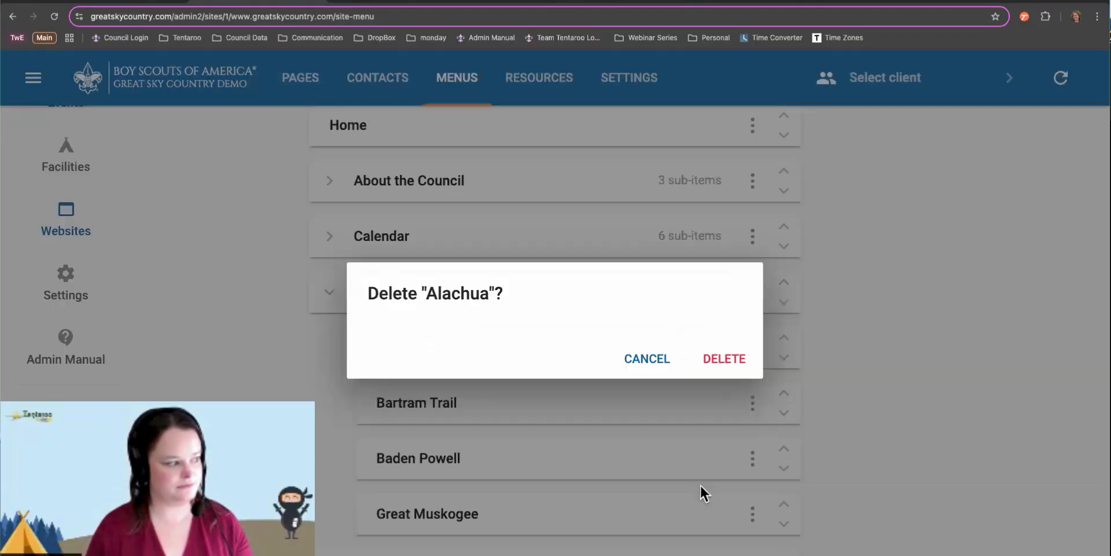
click(730, 361)
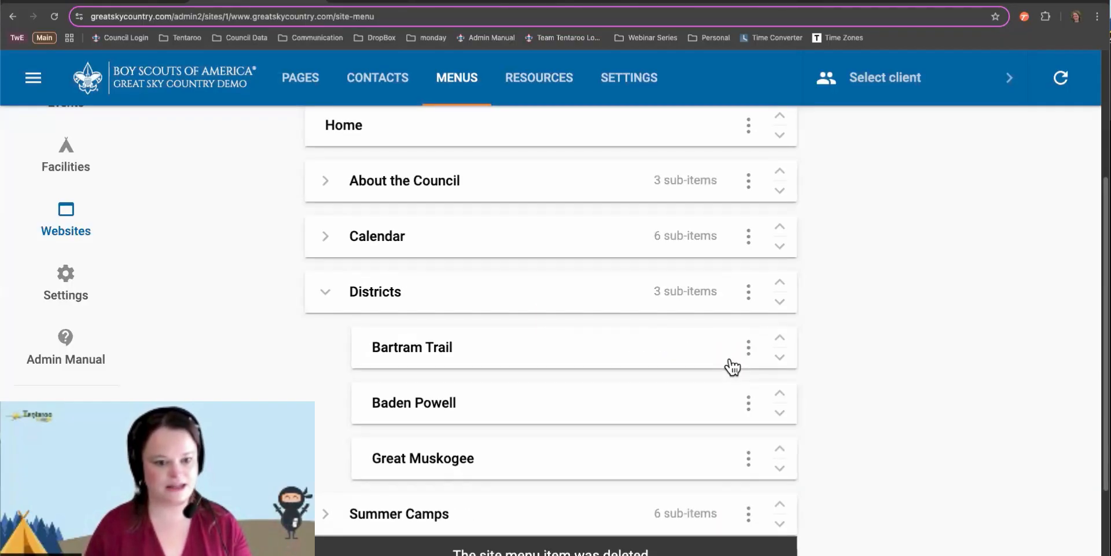
Delete the entire Districts menu item
click(742, 292)
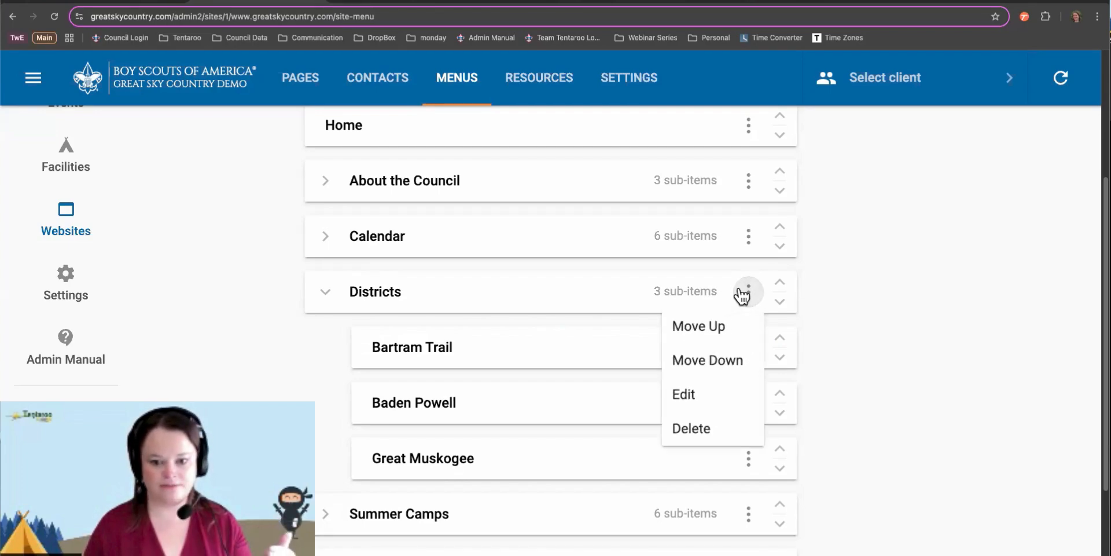
click(716, 431)
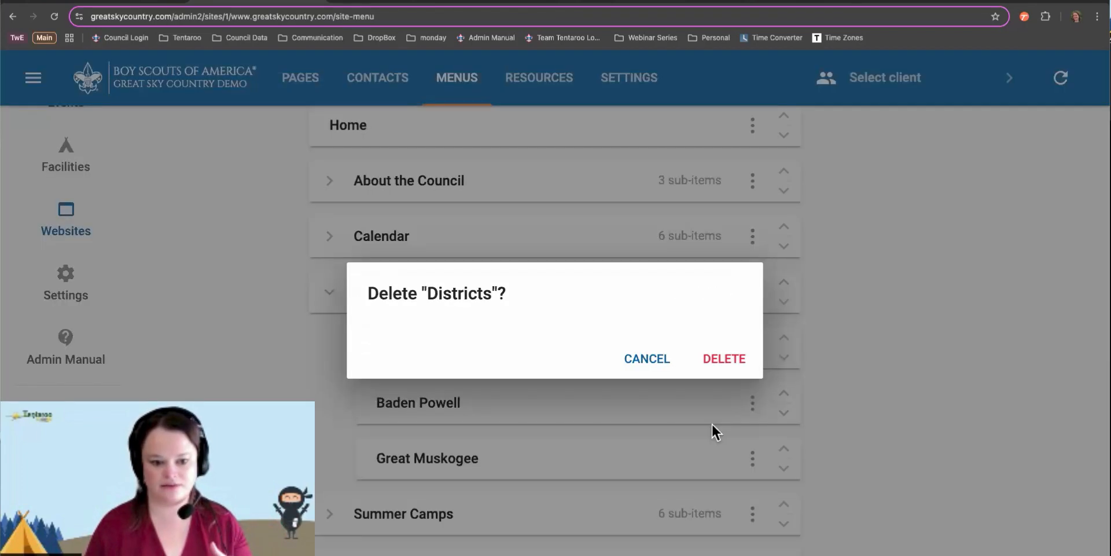
click(724, 359)
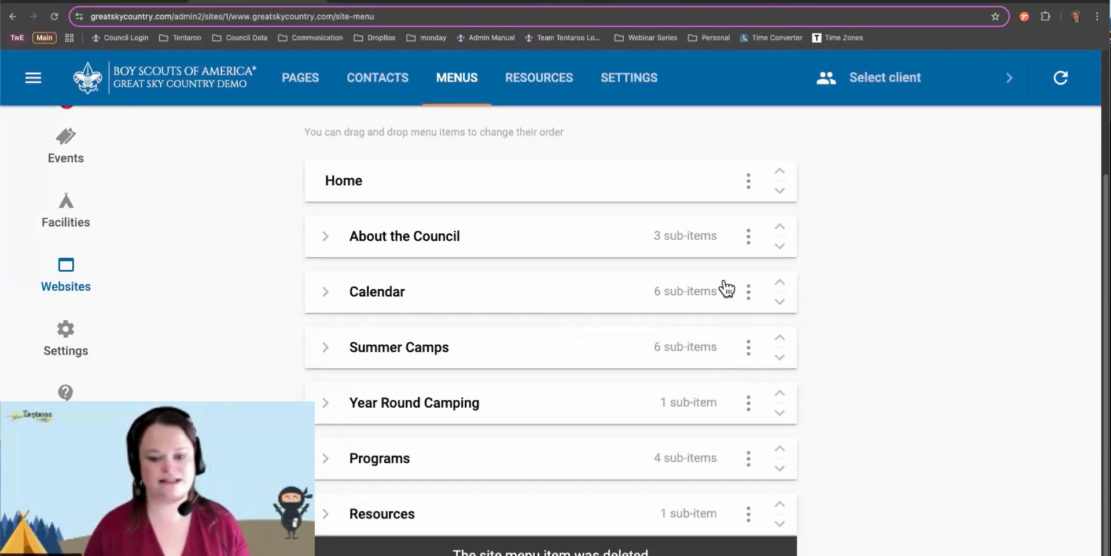
scroll(724, 278, up, 2)
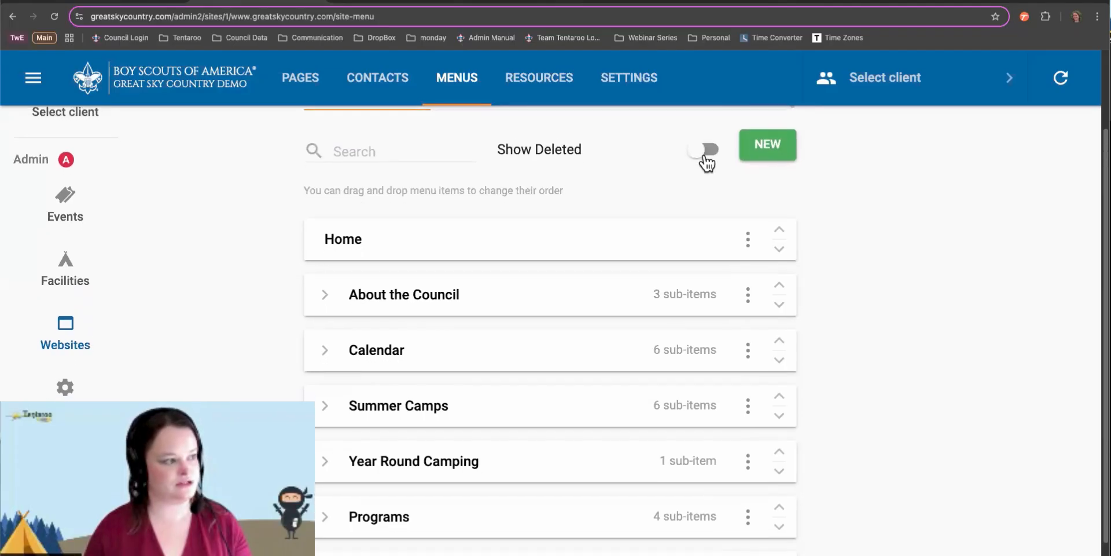
click(707, 156)
scroll(747, 457, down, 3)
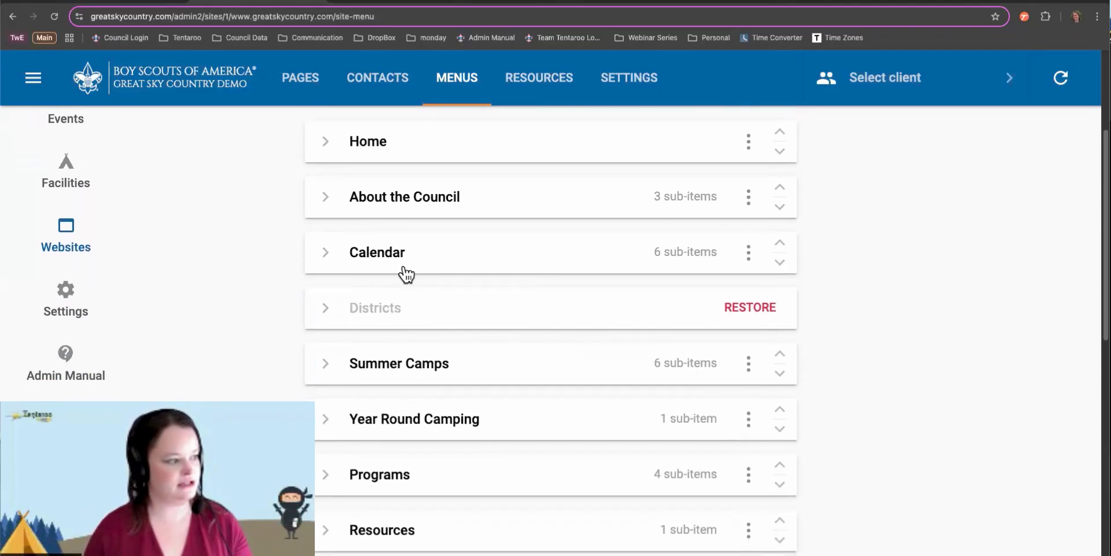
click(764, 310)
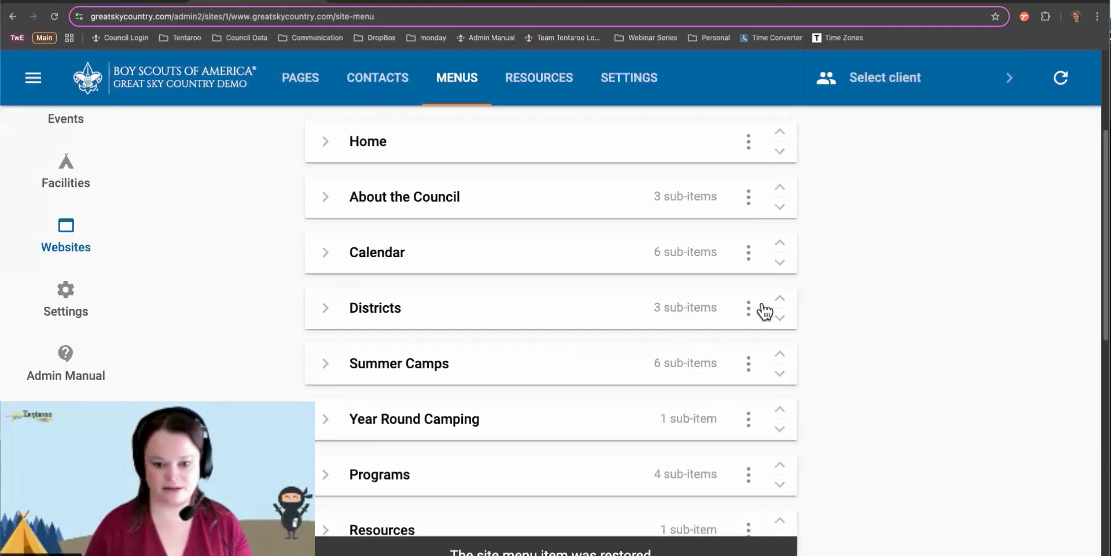
click(328, 308)
click(755, 365)
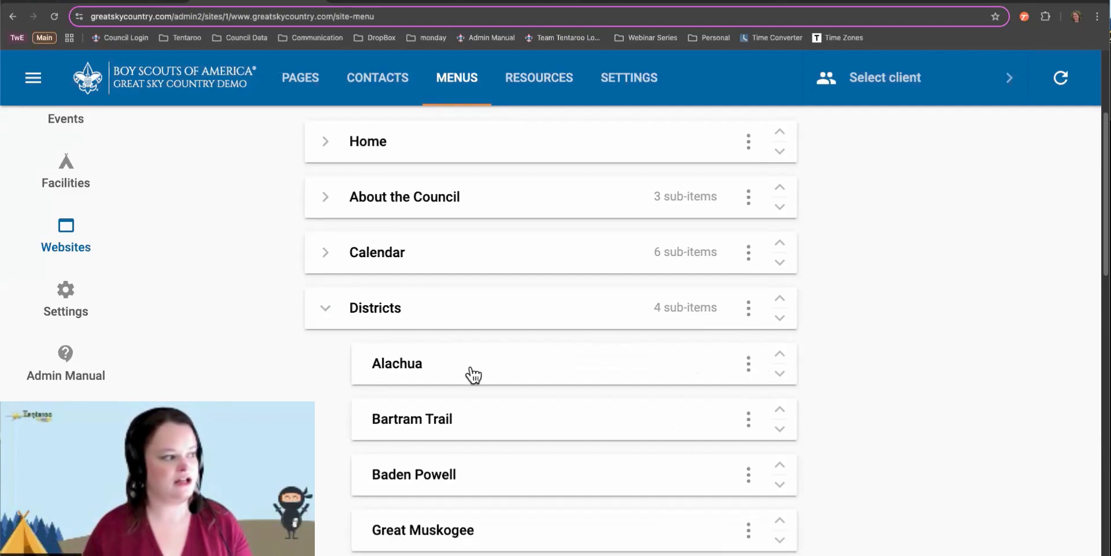
scroll(471, 365, up, 1)
scroll(471, 361, down, 1)
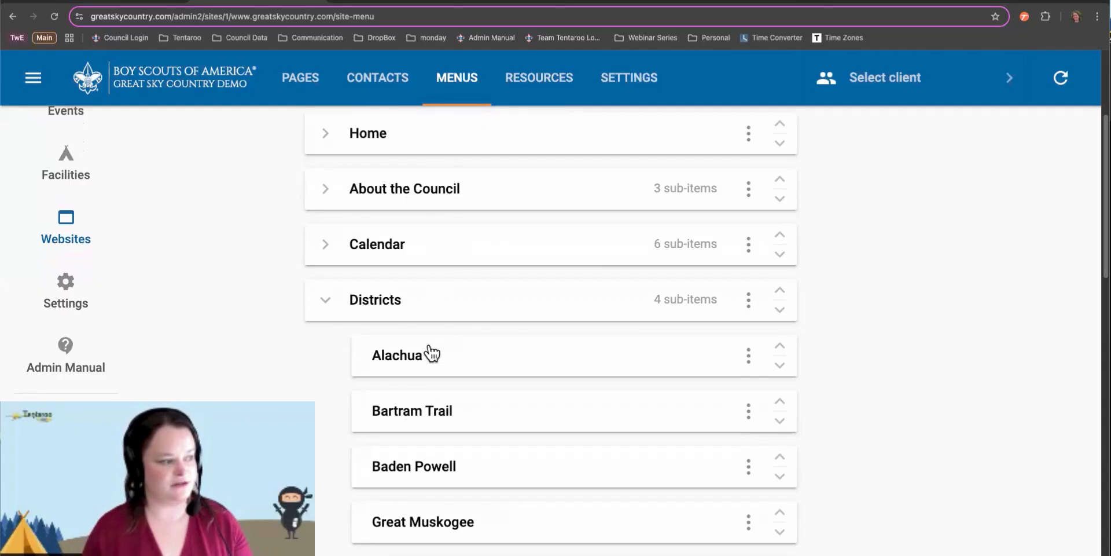
scroll(428, 353, down, 1)
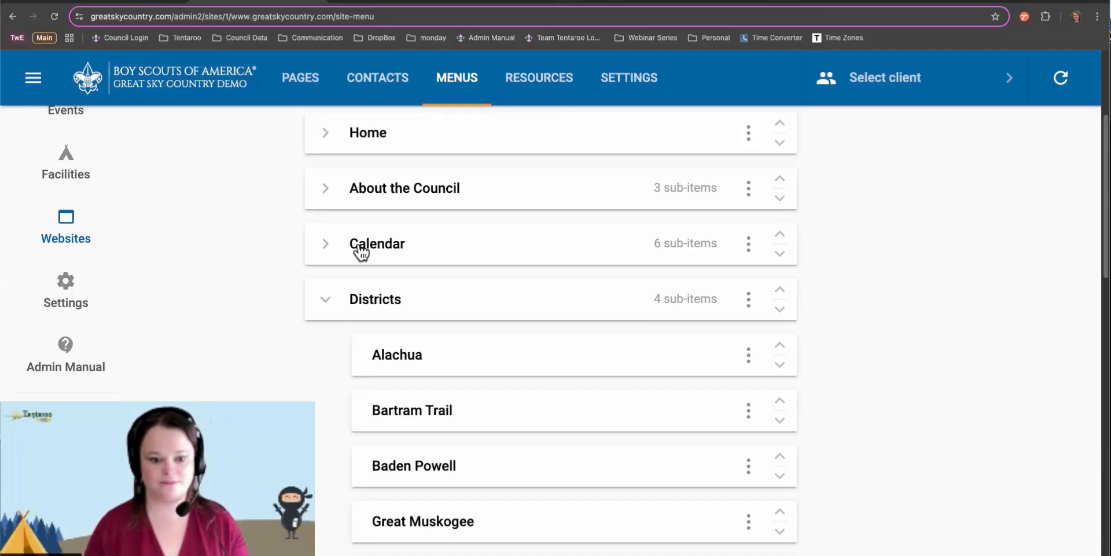
Turn off Show Deleted and drag Calendar above About the Council
drag(405, 246, 406, 184)
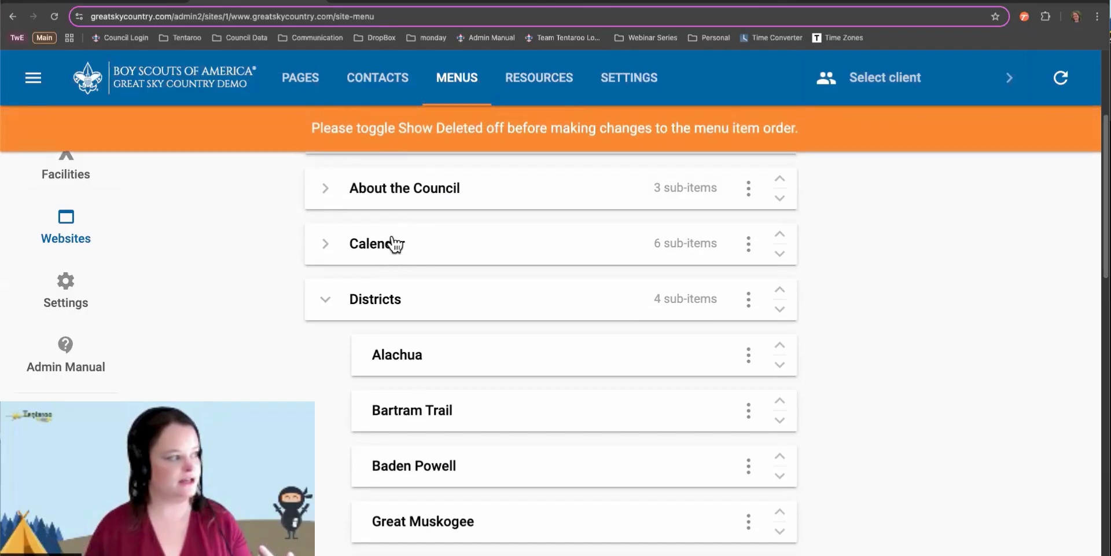
scroll(579, 211, up, 4)
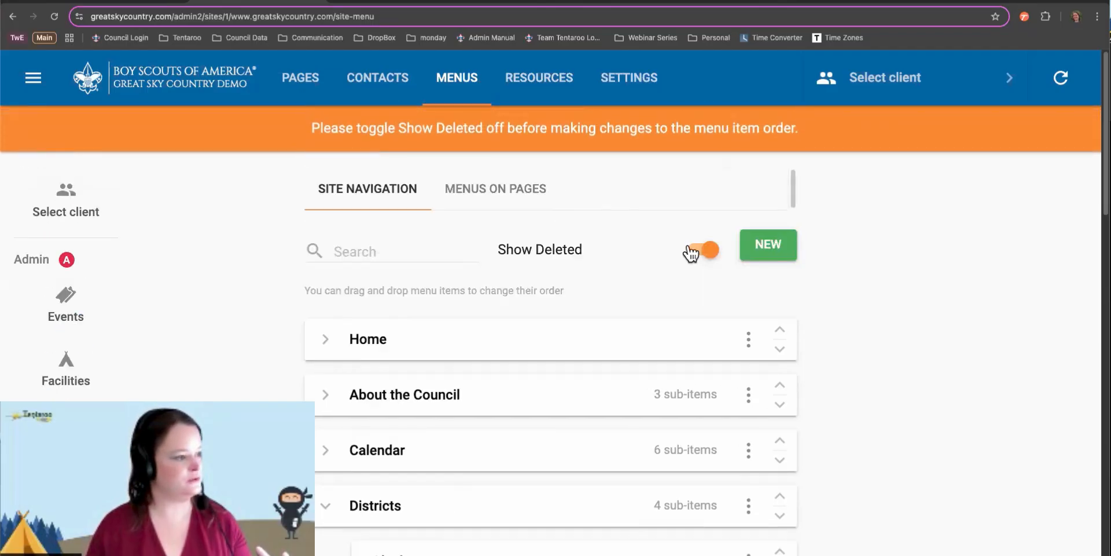
click(707, 250)
scroll(513, 318, down, 3)
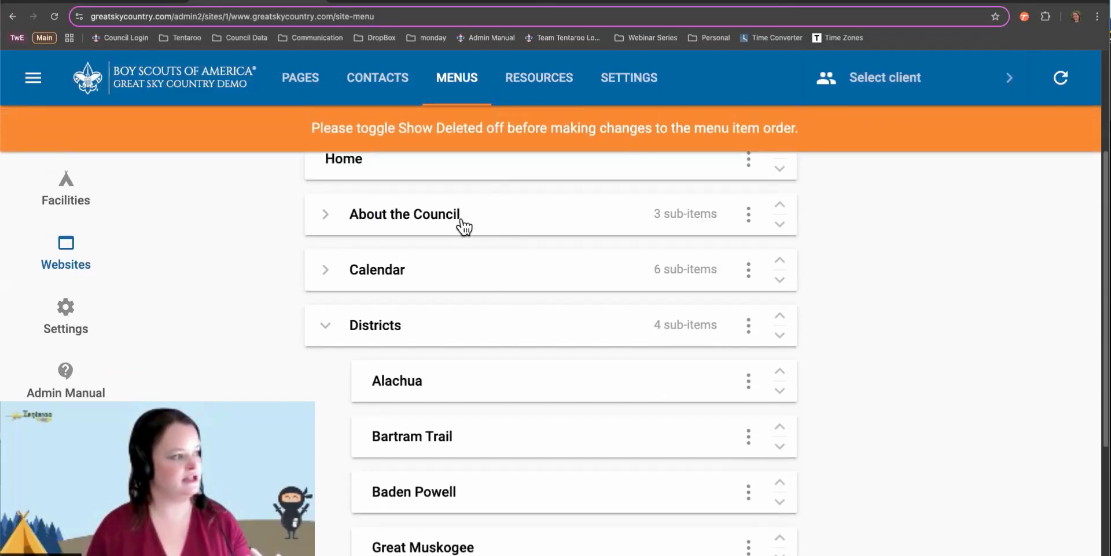
drag(459, 226, 467, 288)
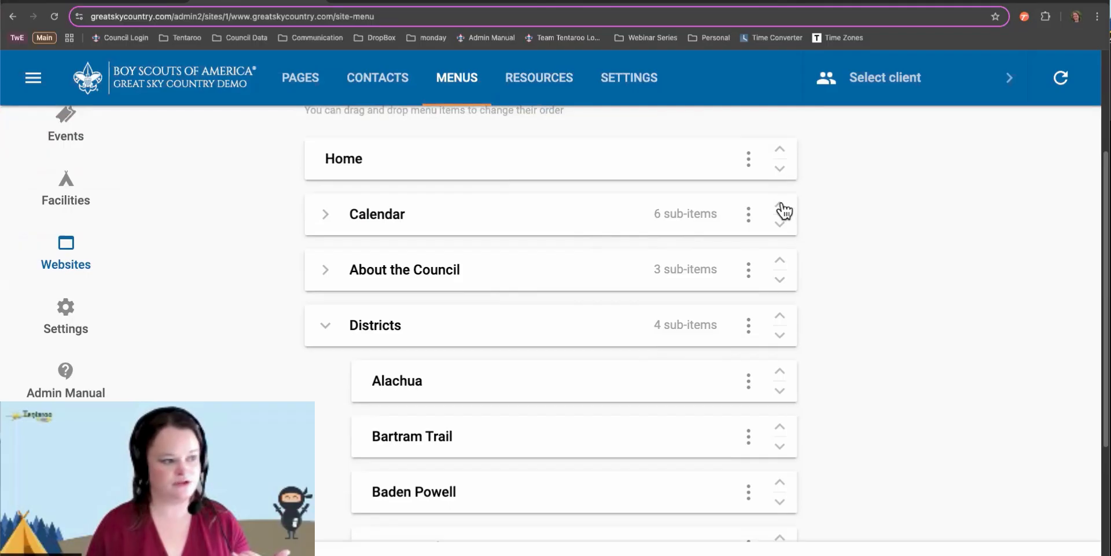
Move Calendar back below About the Council, leaving its options unchanged
click(781, 225)
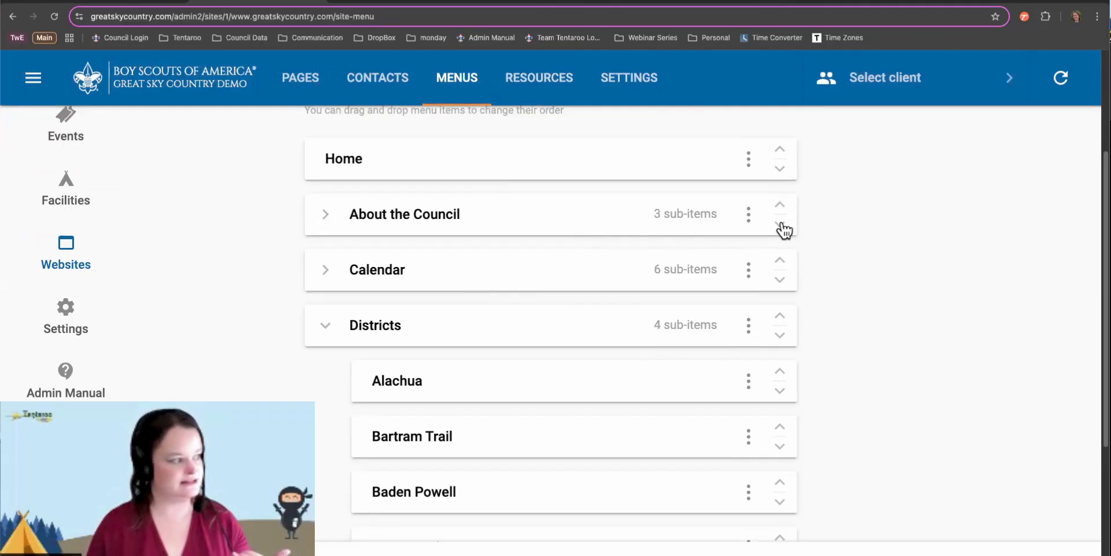
click(749, 215)
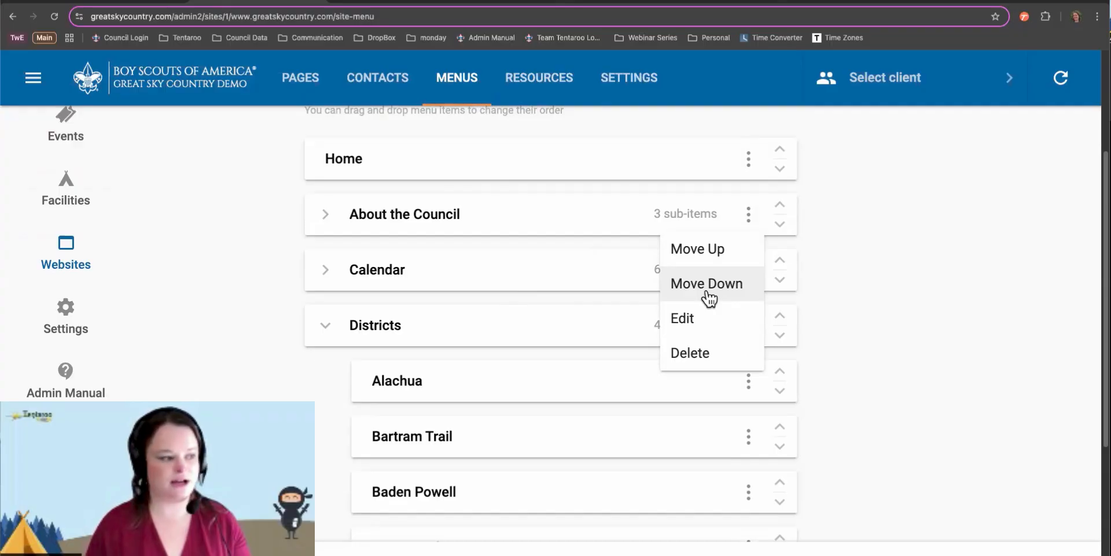
click(842, 290)
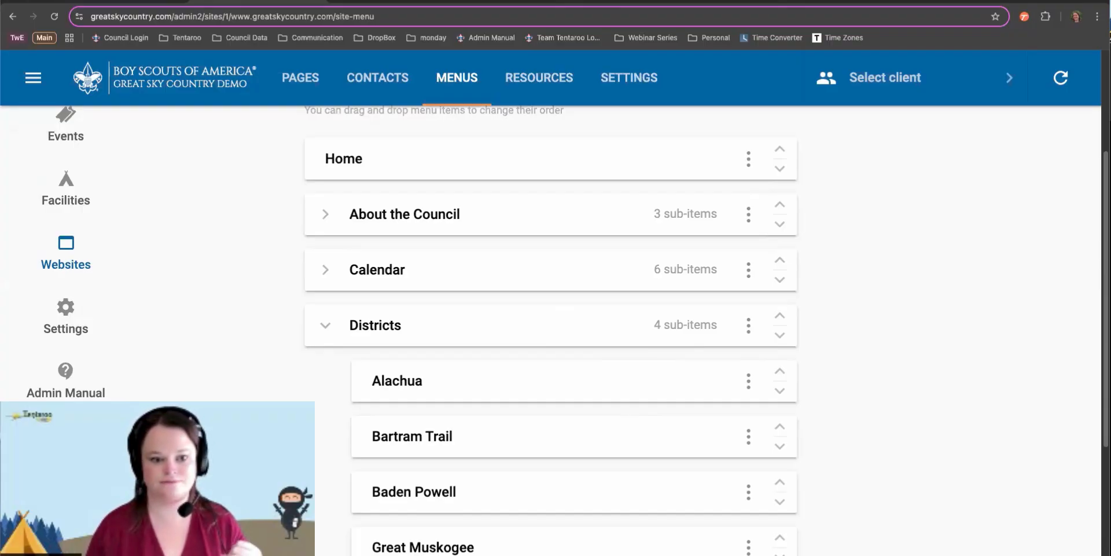
View the Menus on Pages list, then switch to the public camptentaroo.org/camps page
scroll(503, 339, up, 3)
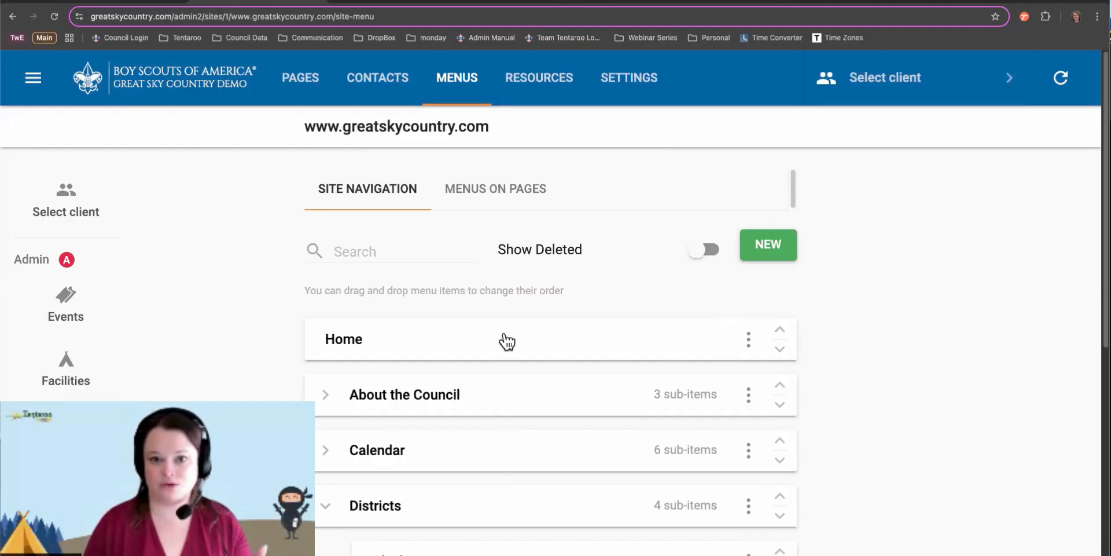
click(491, 196)
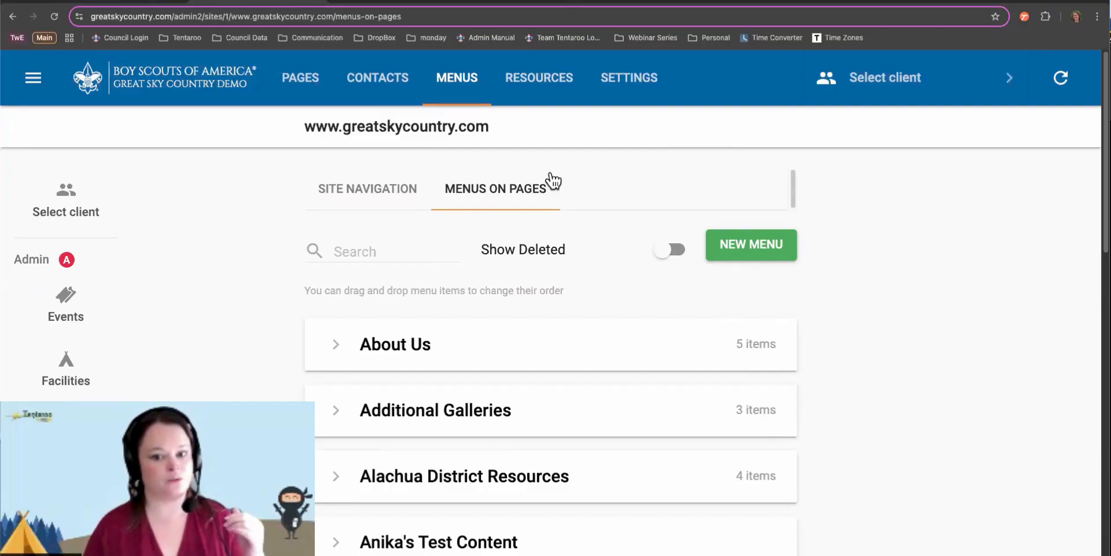
click(389, 2)
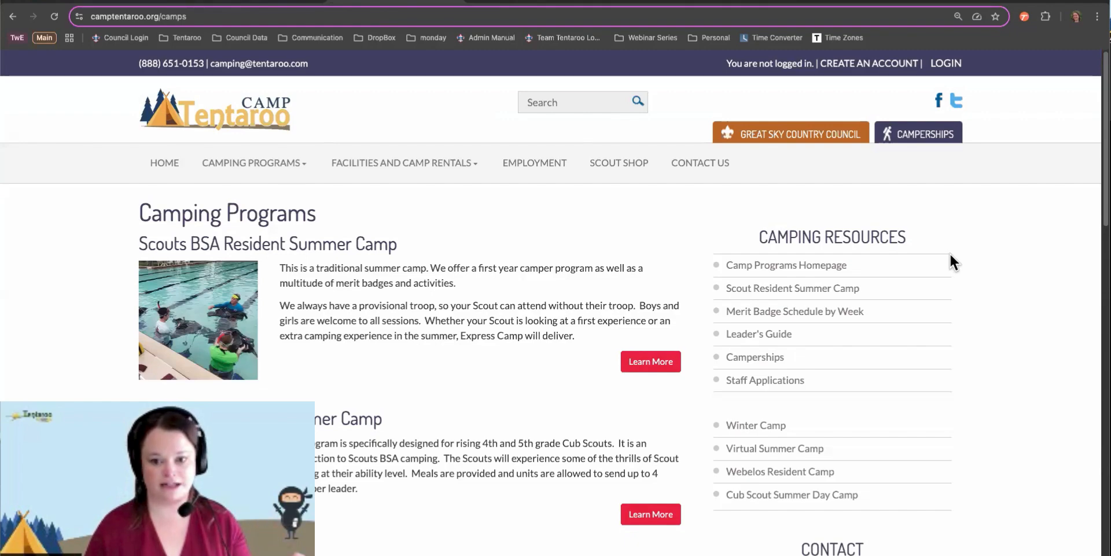
right_click(1015, 202)
click(900, 414)
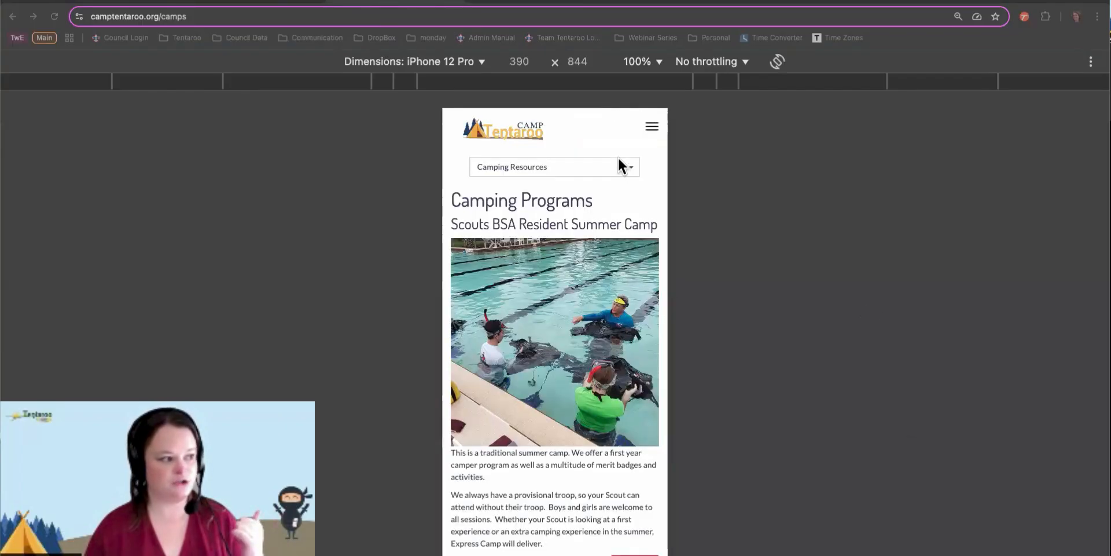
click(629, 167)
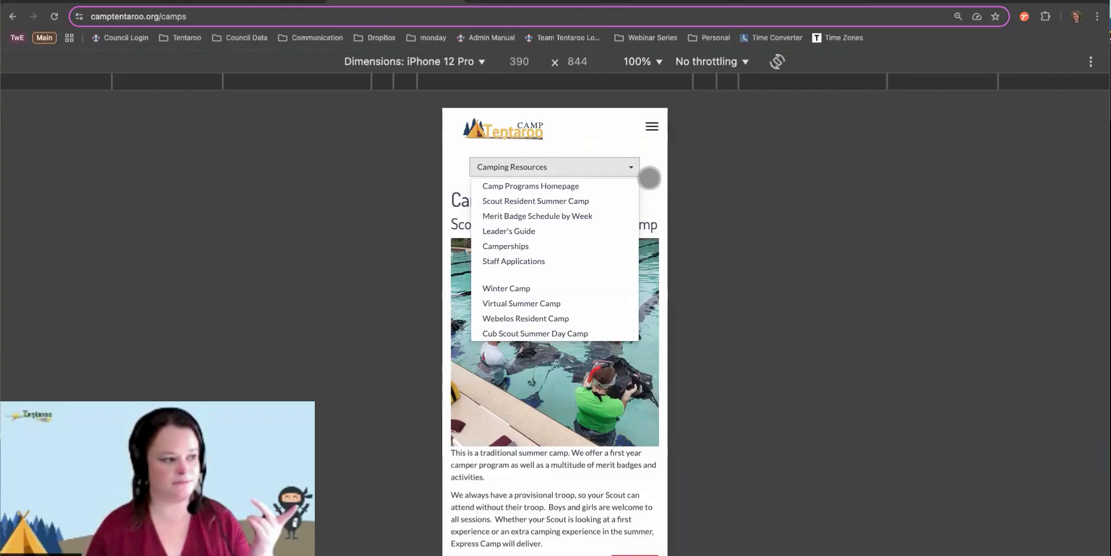
click(650, 177)
scroll(649, 178, down, 15)
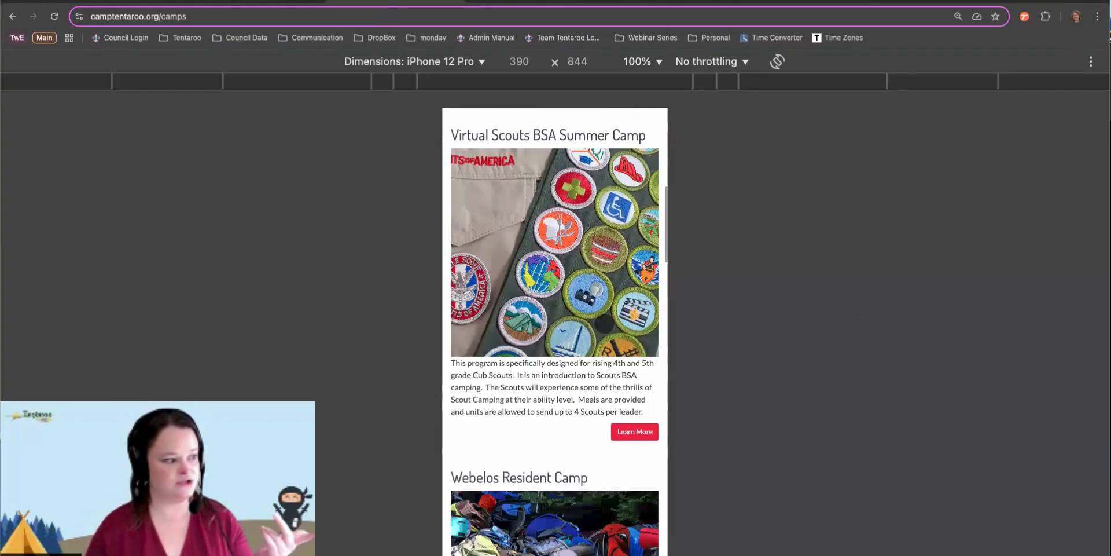
scroll(604, 323, down, 12)
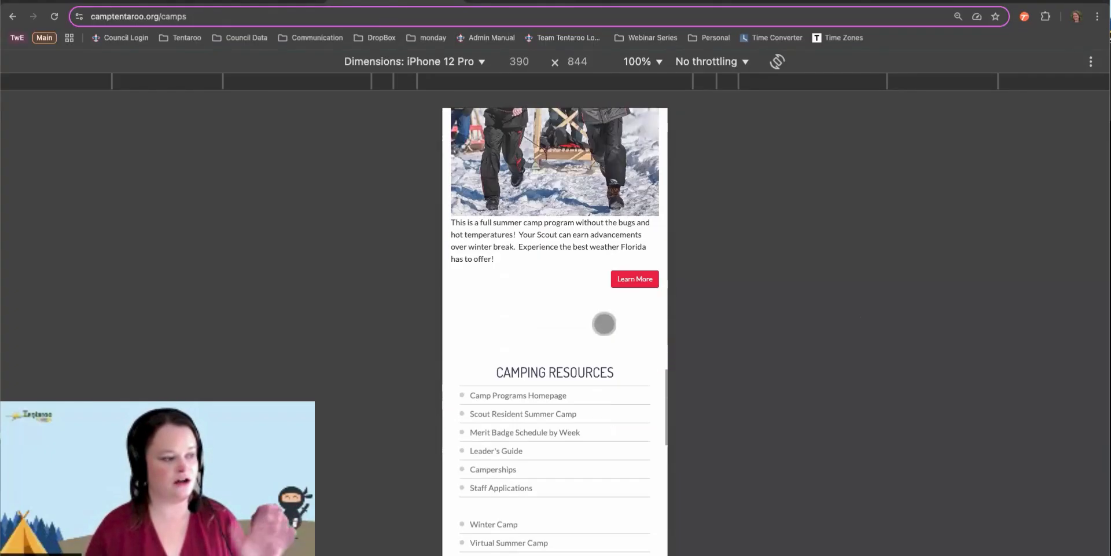
scroll(604, 323, down, 3)
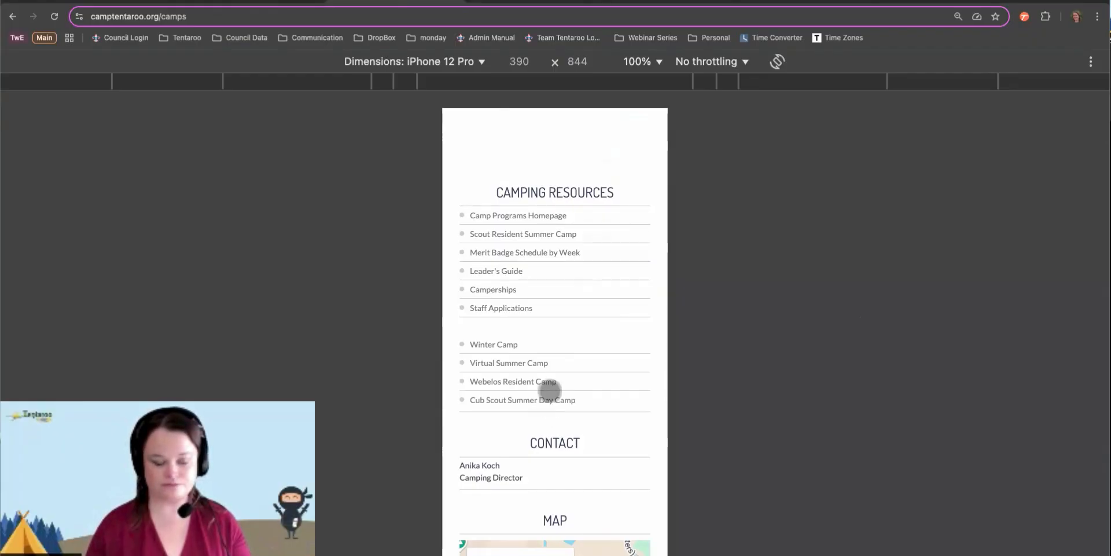
scroll(554, 381, up, 2)
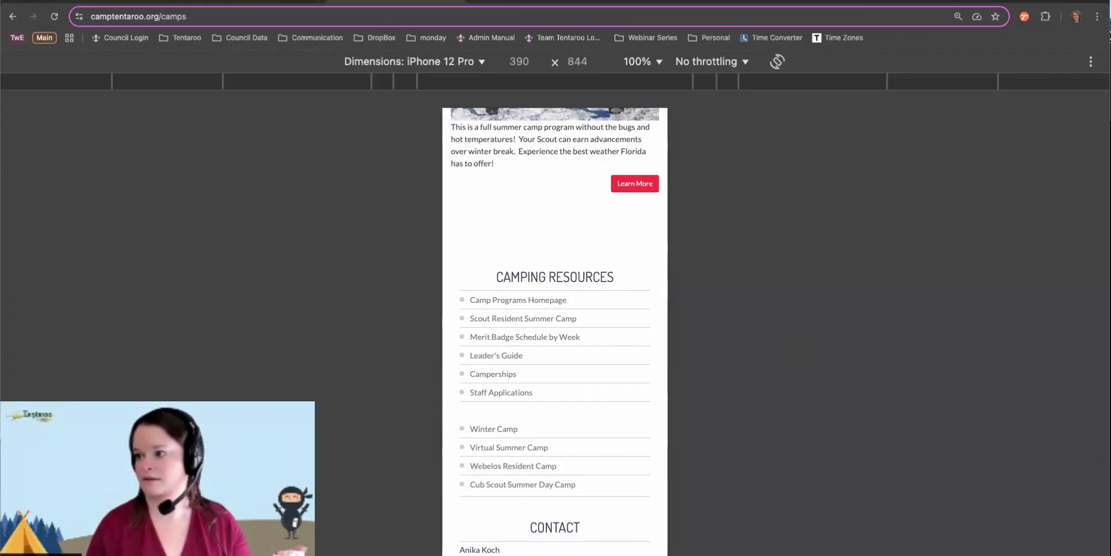
key(super+shift+m)
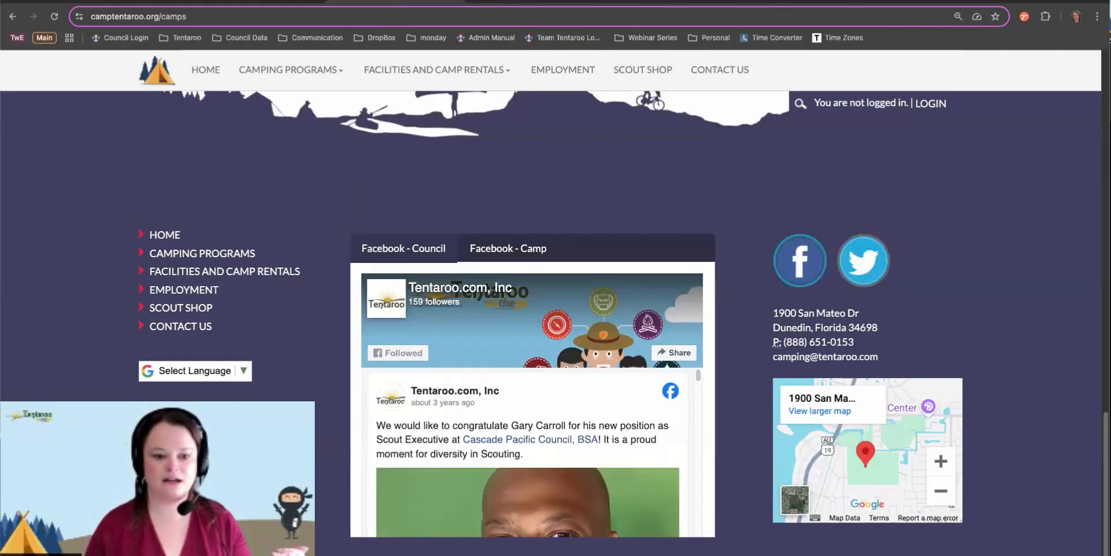
scroll(904, 327, up, 20)
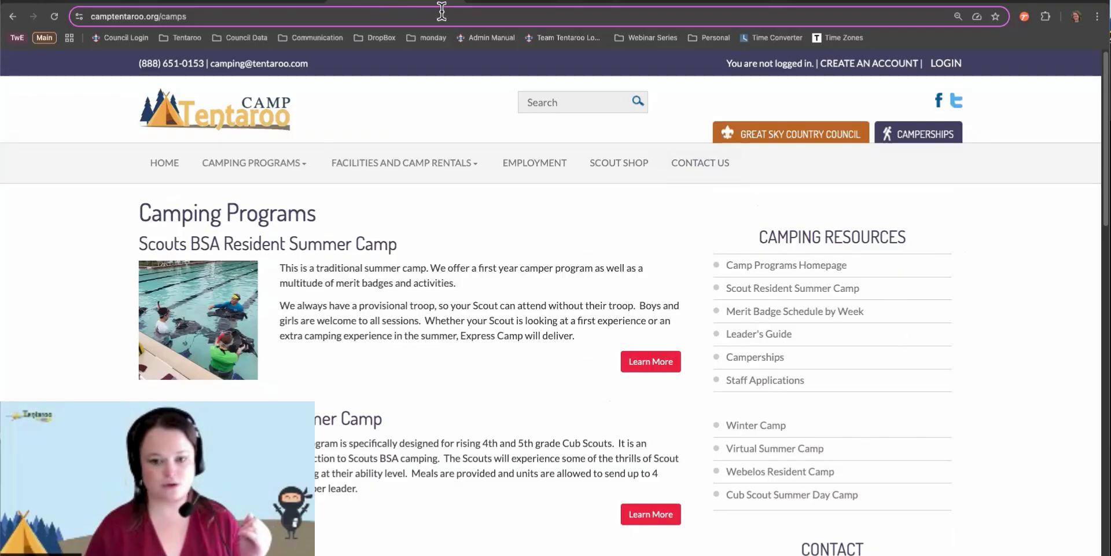
Switch back to the greatskycountry.com Menus on Pages admin list and scroll down
click(243, 10)
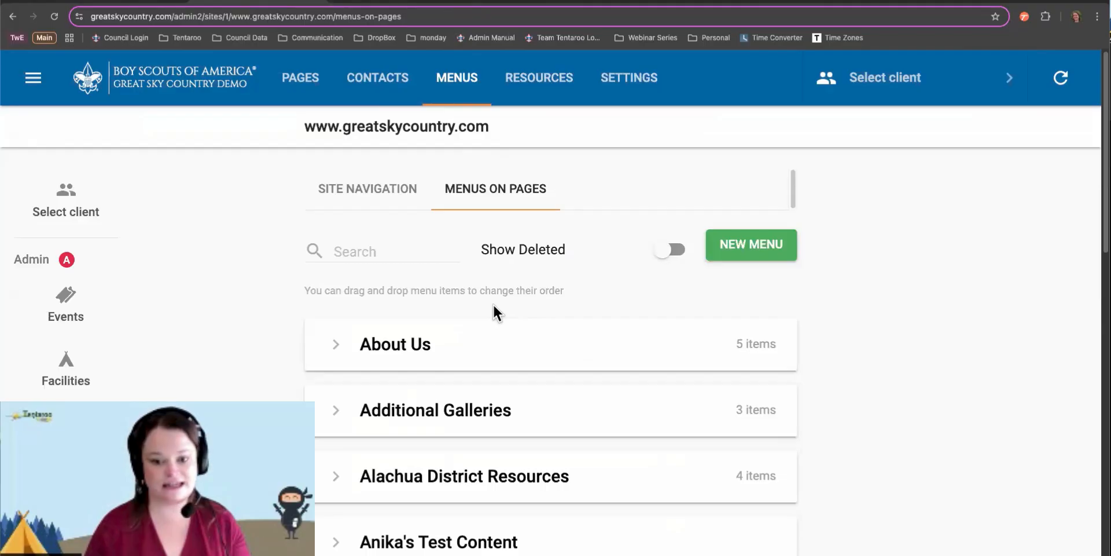
scroll(493, 305, down, 1)
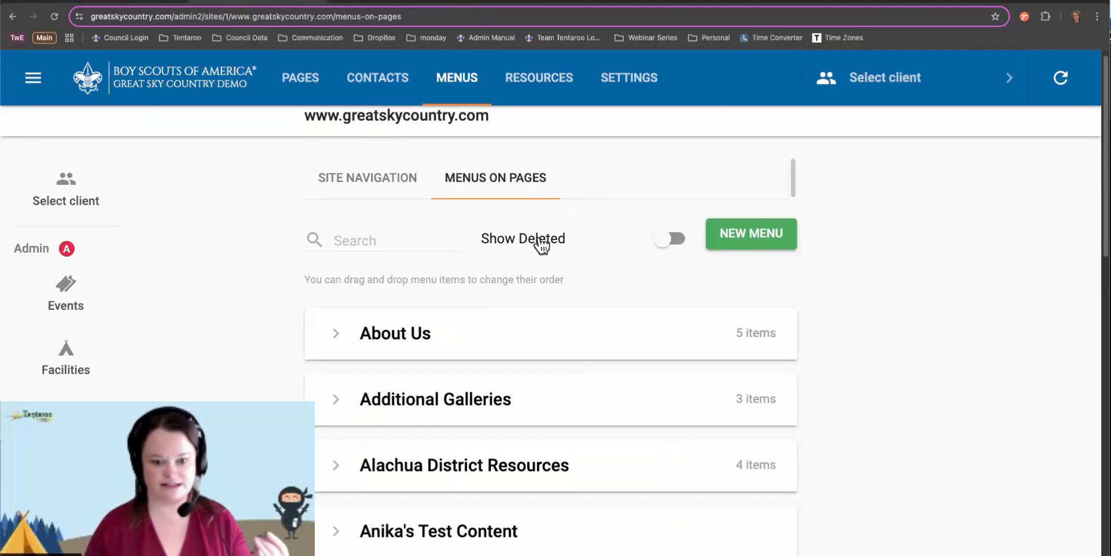
Turn on Show Deleted and find the restorable Bartram Trail and Bartram Trail Resources menus
click(397, 241)
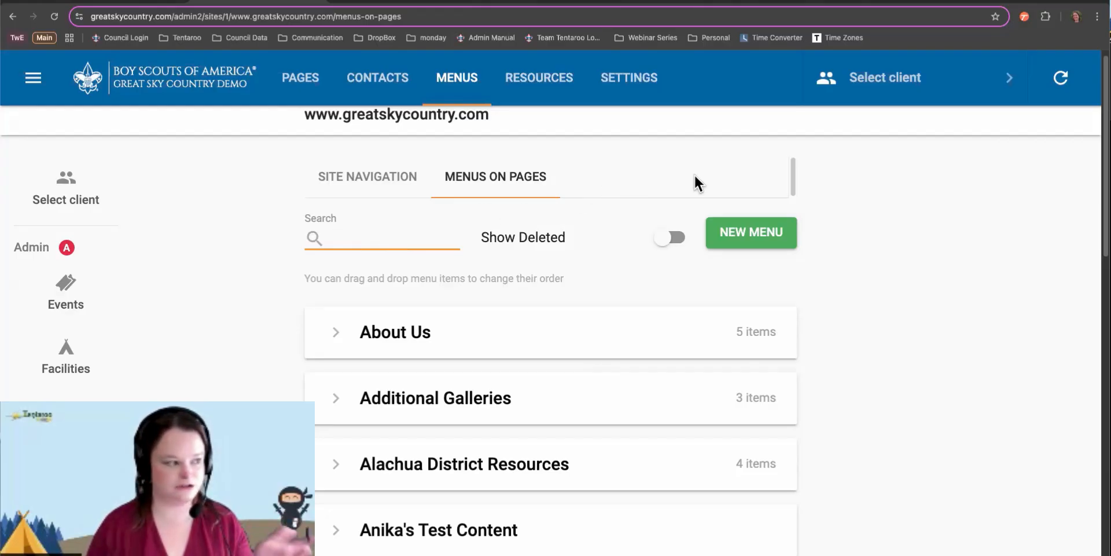
click(671, 238)
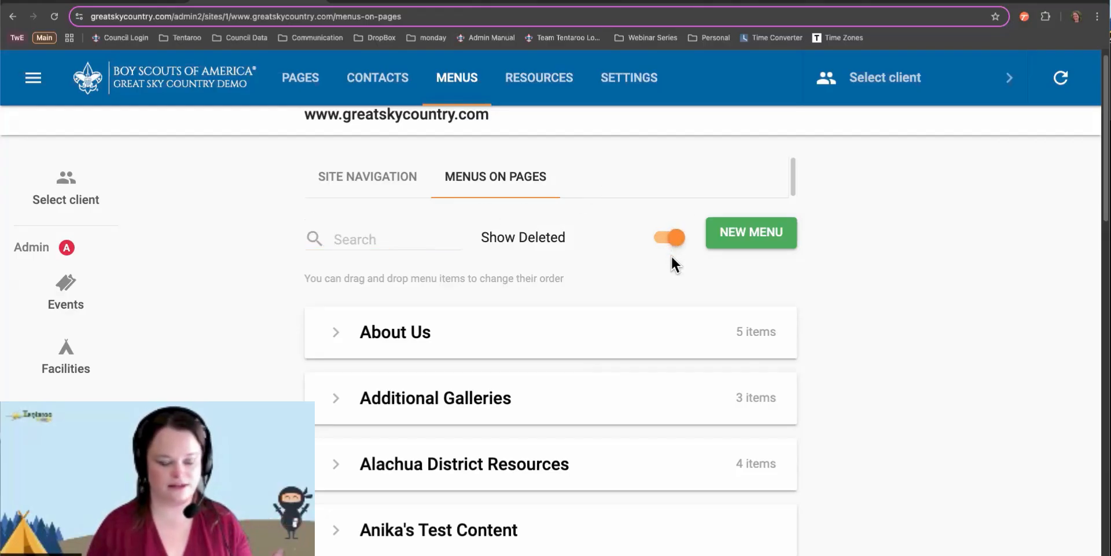
scroll(671, 255, down, 1)
scroll(669, 254, down, 5)
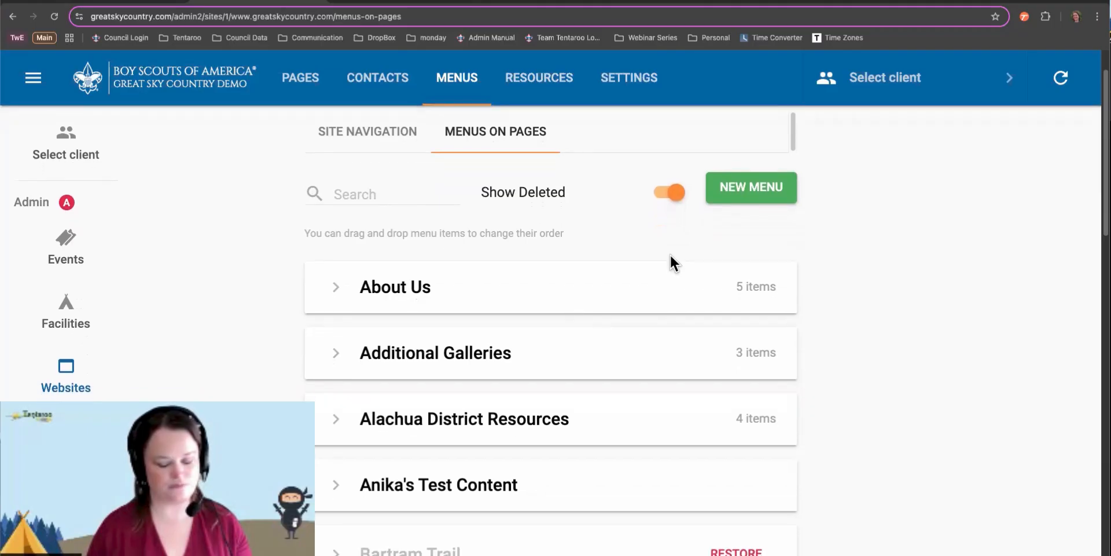
click(721, 355)
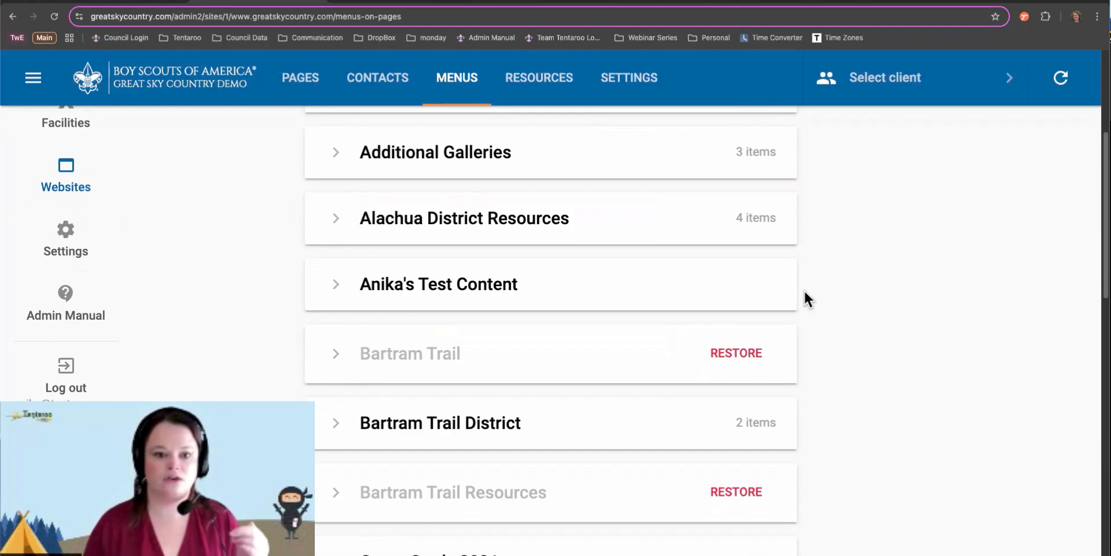
scroll(804, 289, up, 5)
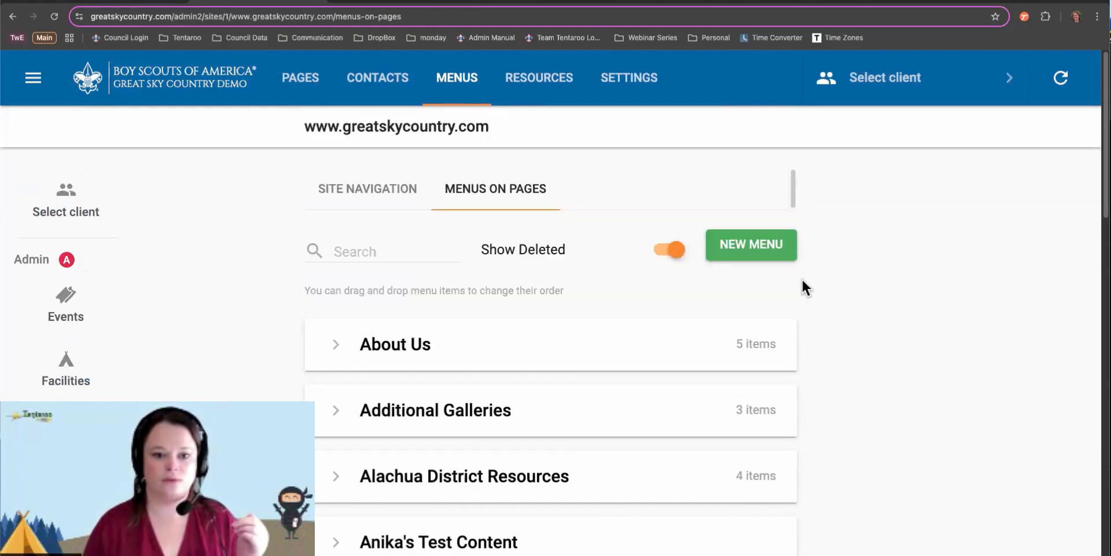
Create a new menu titled 'Sample' and filter the menu list by 'sampl'
click(771, 242)
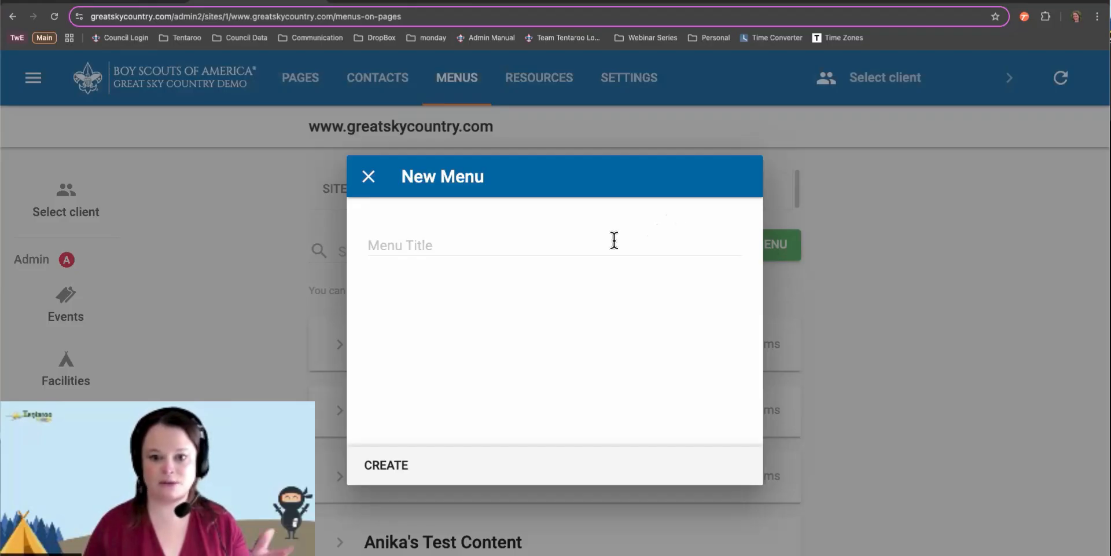
click(574, 246)
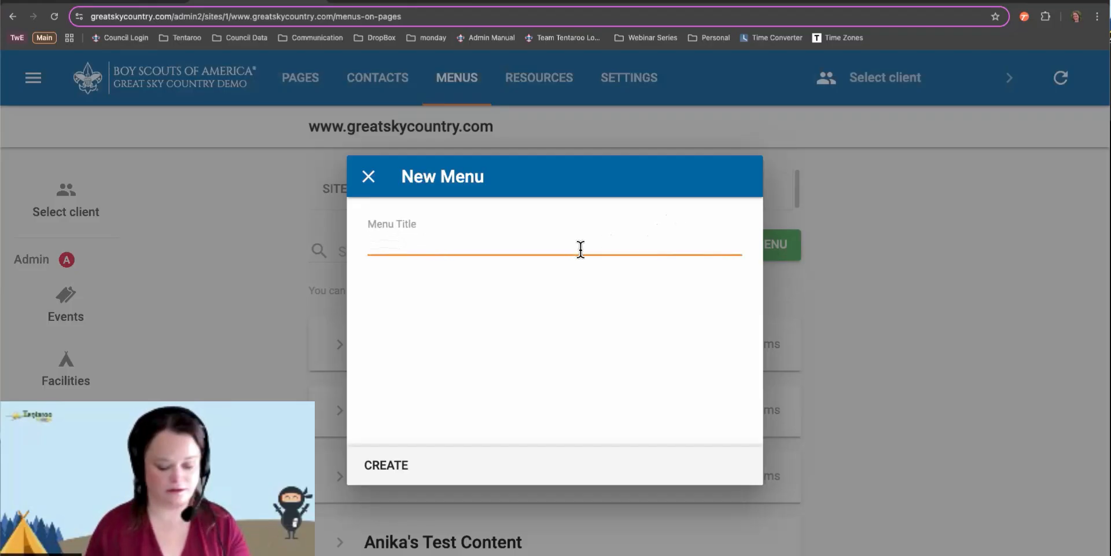
text(Sampel Men)
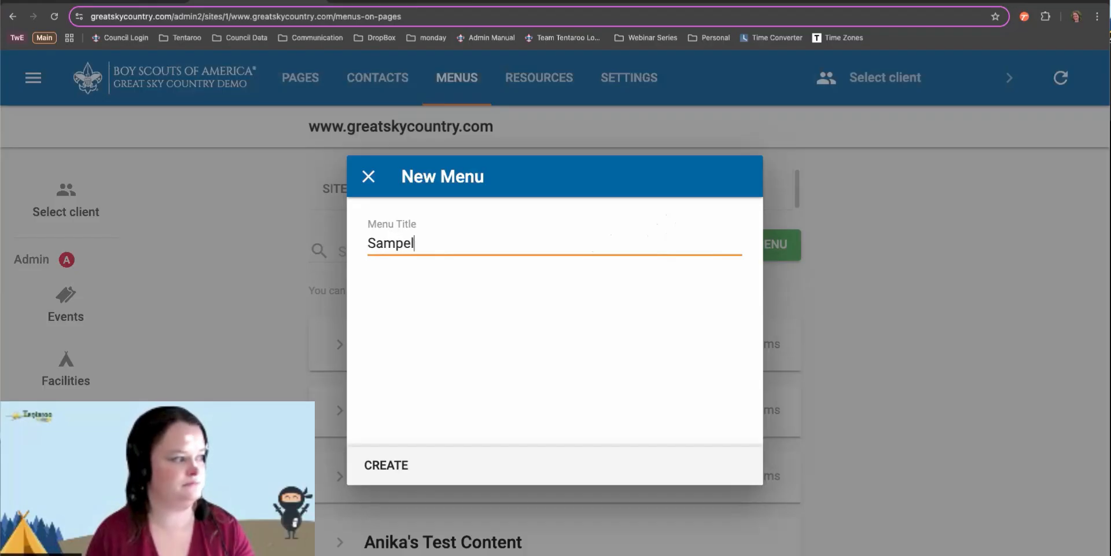
key(BackSpace)
key(BackSpace)
key(BackSpace)
key(BackSpace)
key(BackSpace)
key(BackSpace)
text(Le)
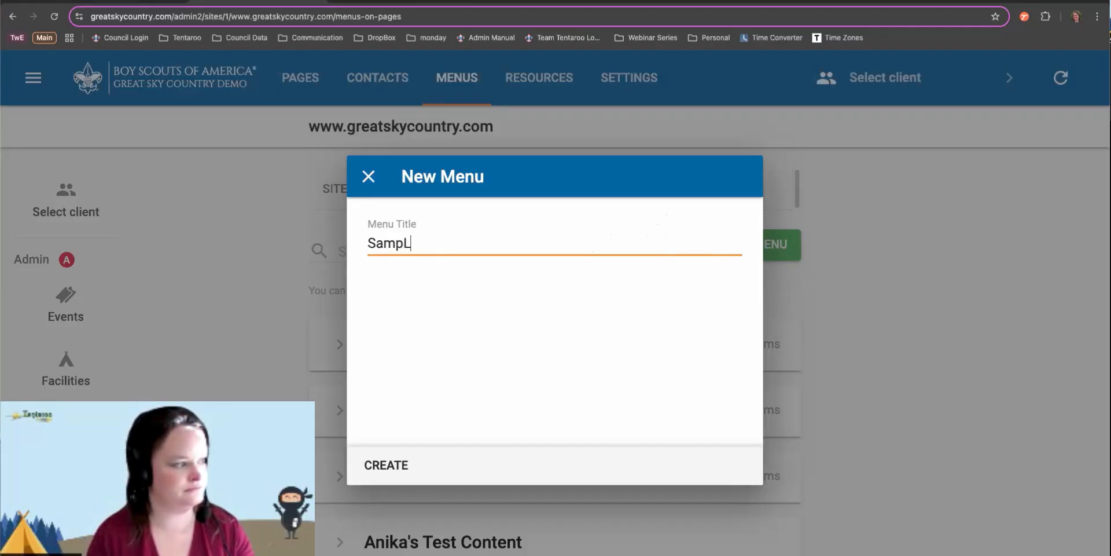
key(BackSpace)
key(BackSpace)
text(le)
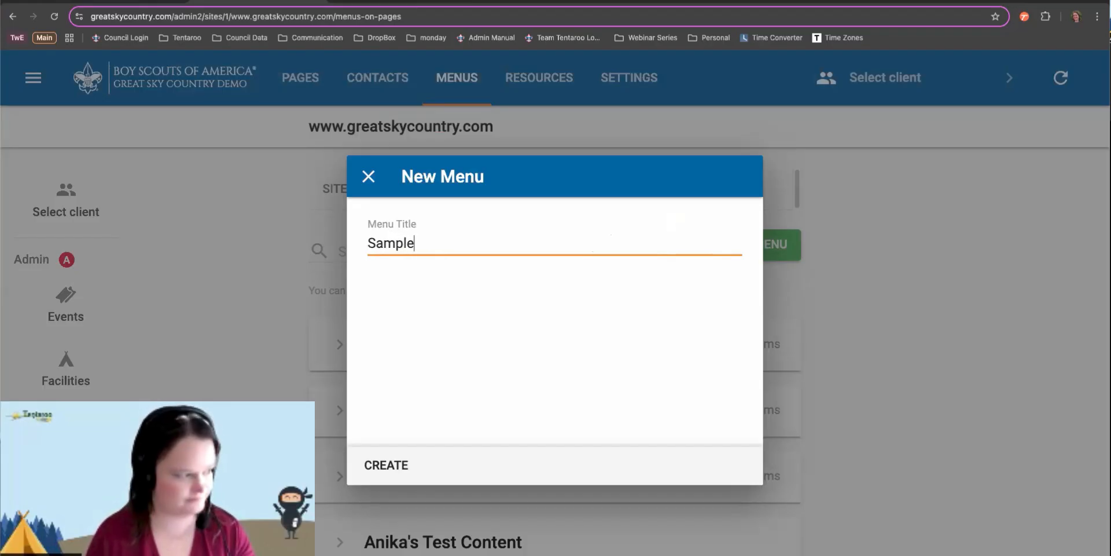
click(358, 475)
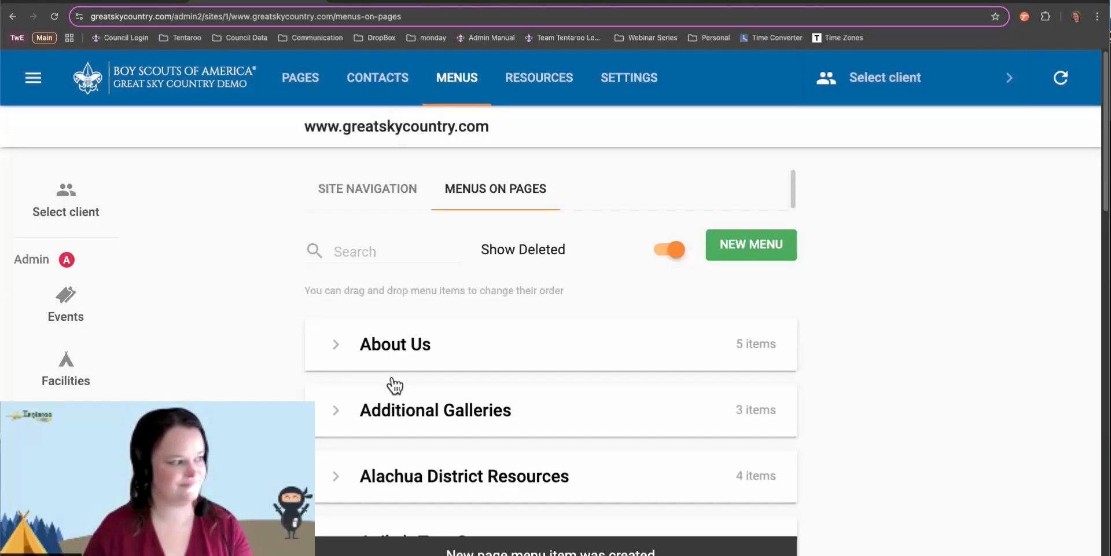
click(400, 257)
text(sampl)
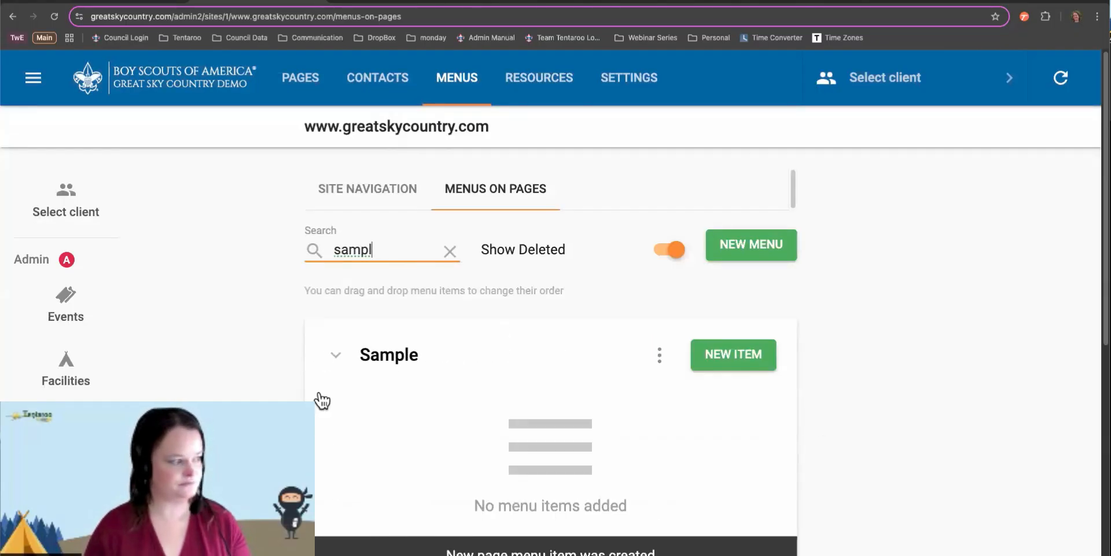
Open the New Menu Item form on the Sample menu card
scroll(370, 382, down, 1)
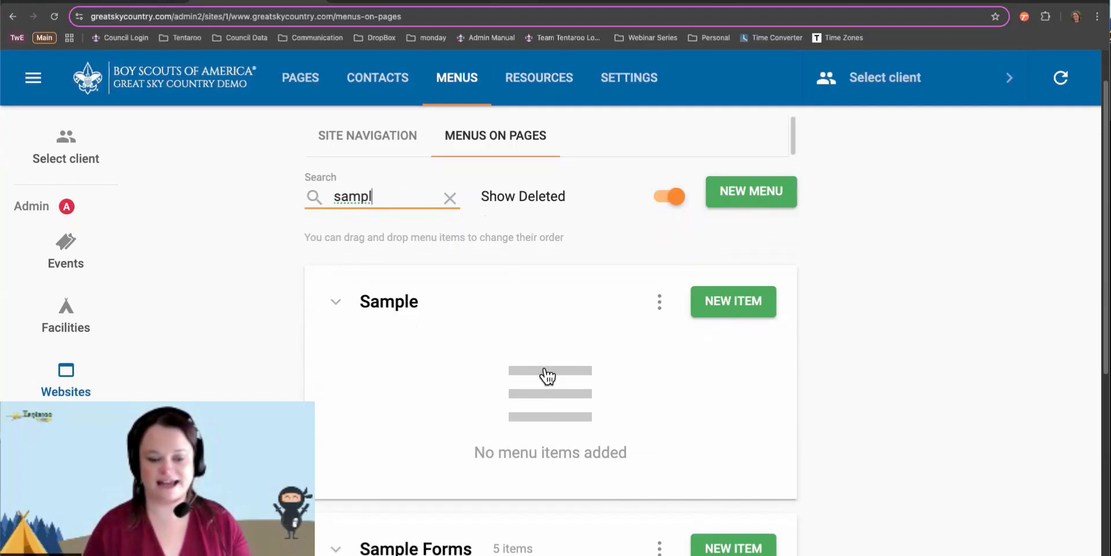
click(760, 301)
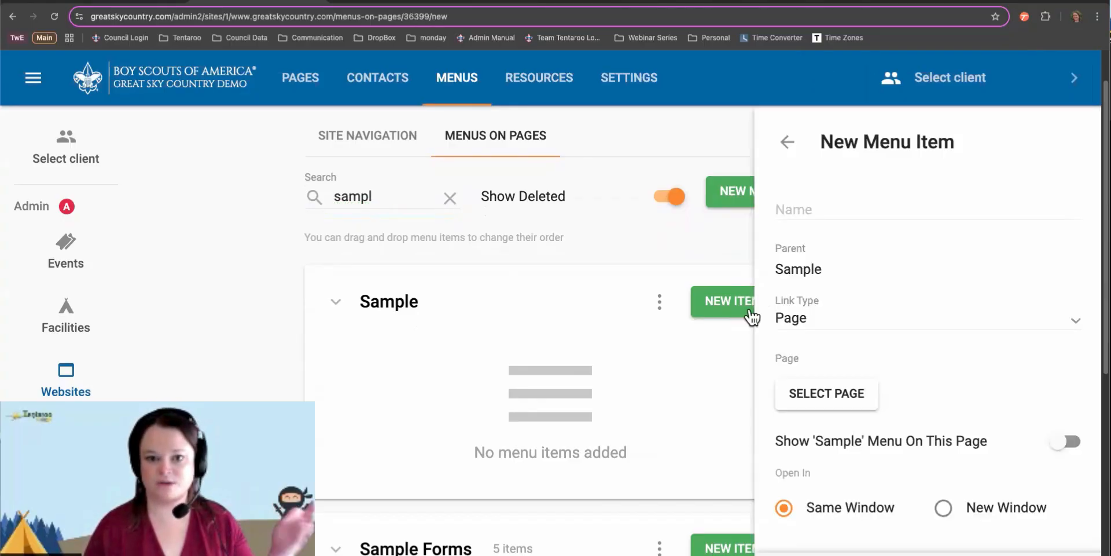
Name the item "Leader's guide" and link it to the Leader's Guide PDF resource
click(866, 203)
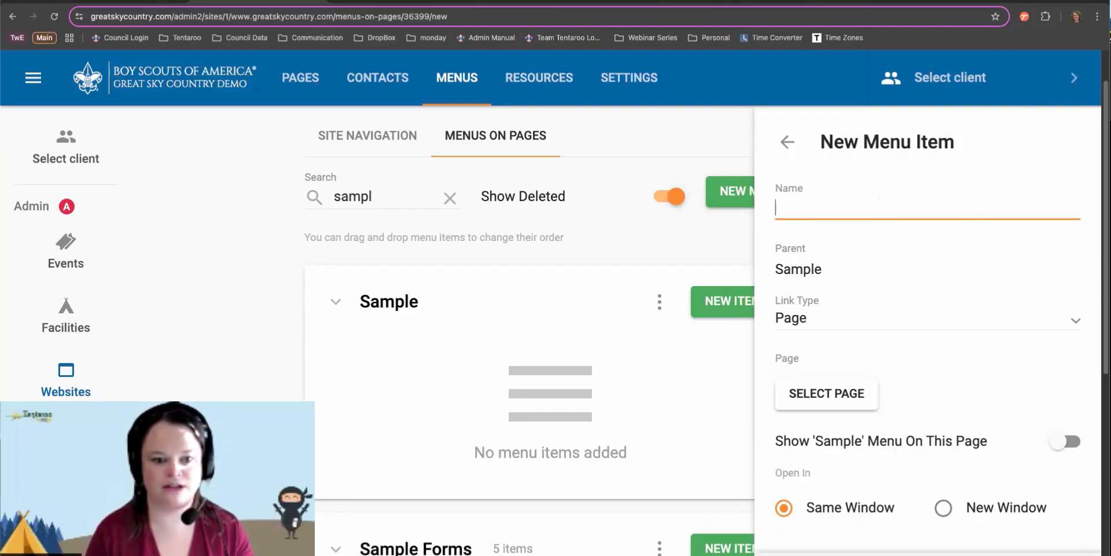
text(Leader's guide)
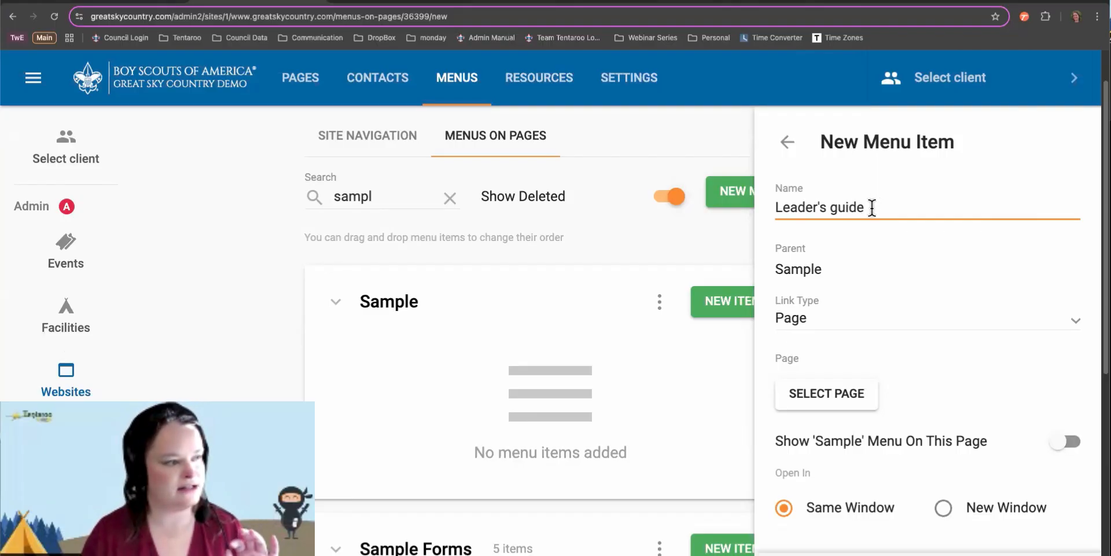
click(849, 324)
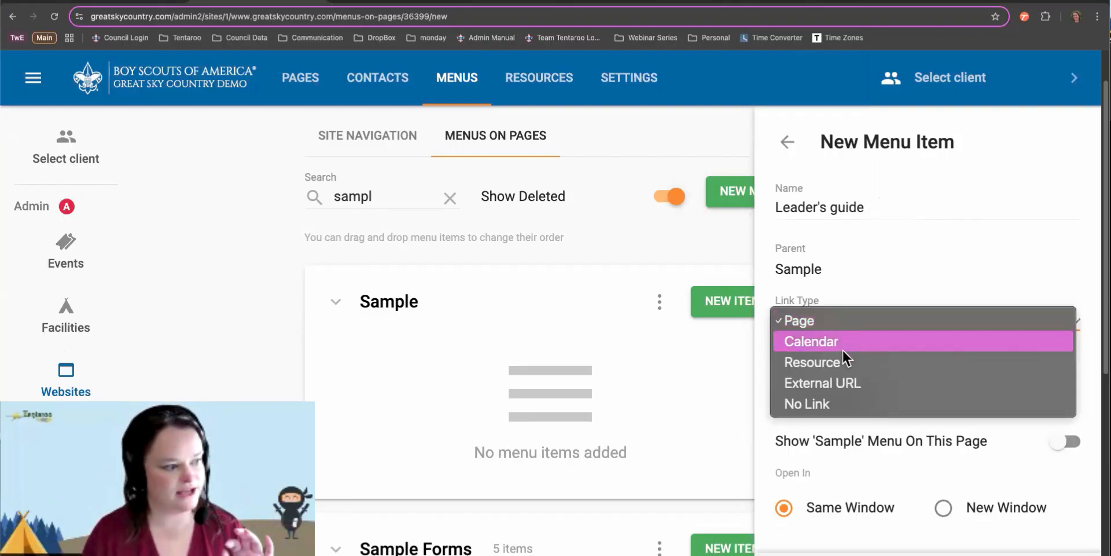
click(819, 360)
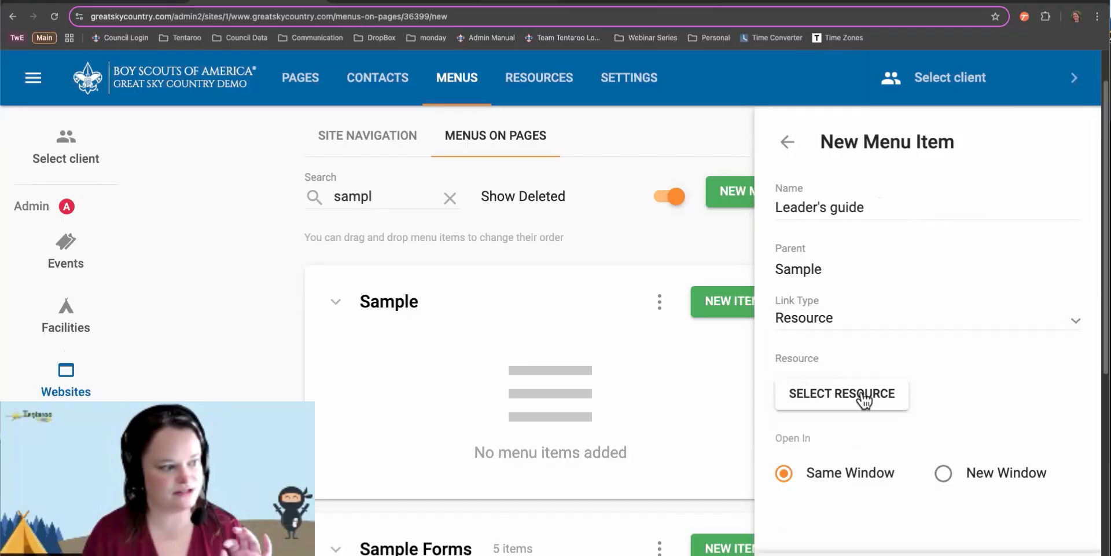
click(860, 394)
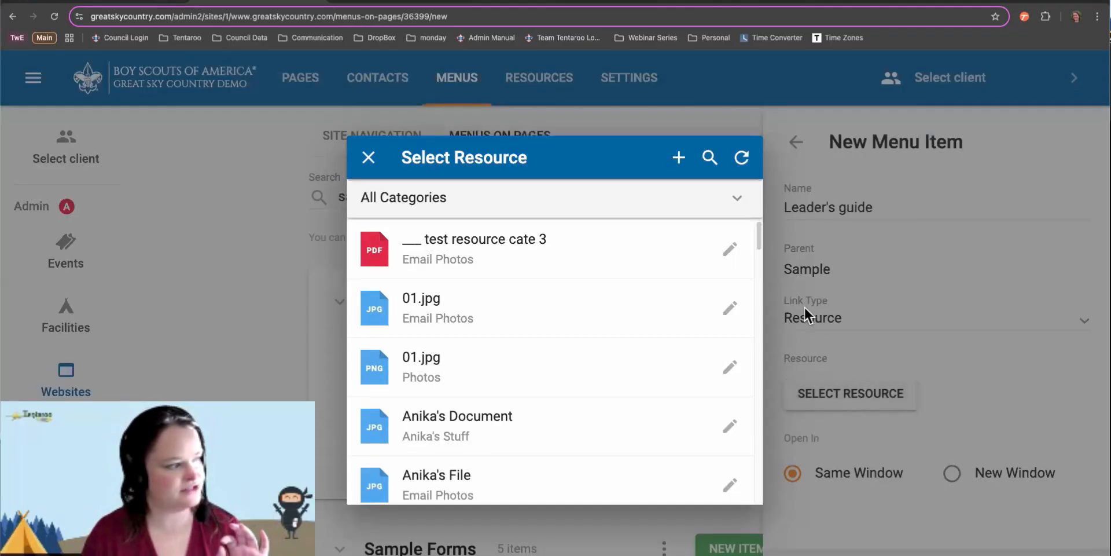
click(710, 158)
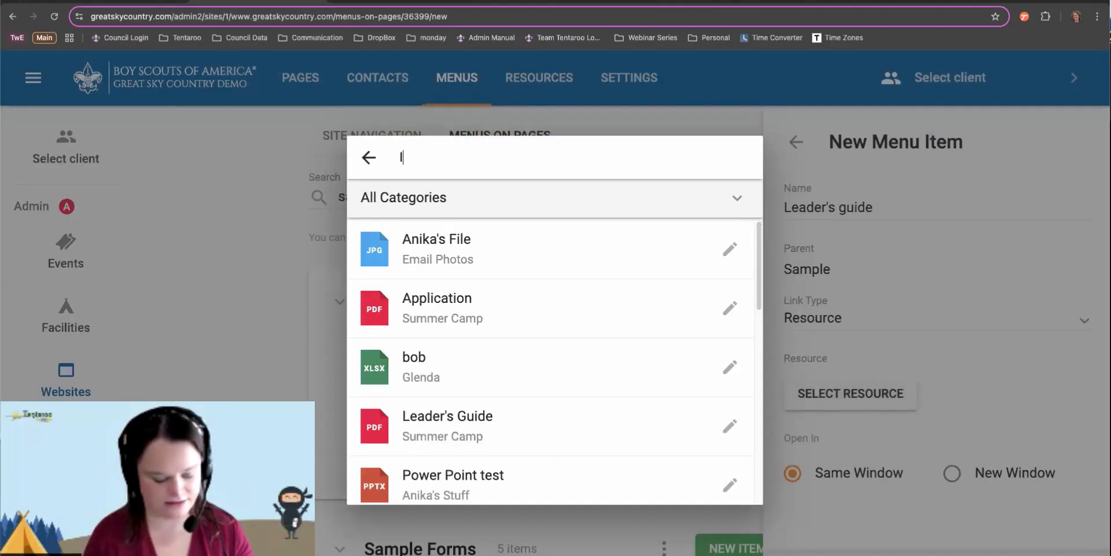
text(leader)
click(513, 306)
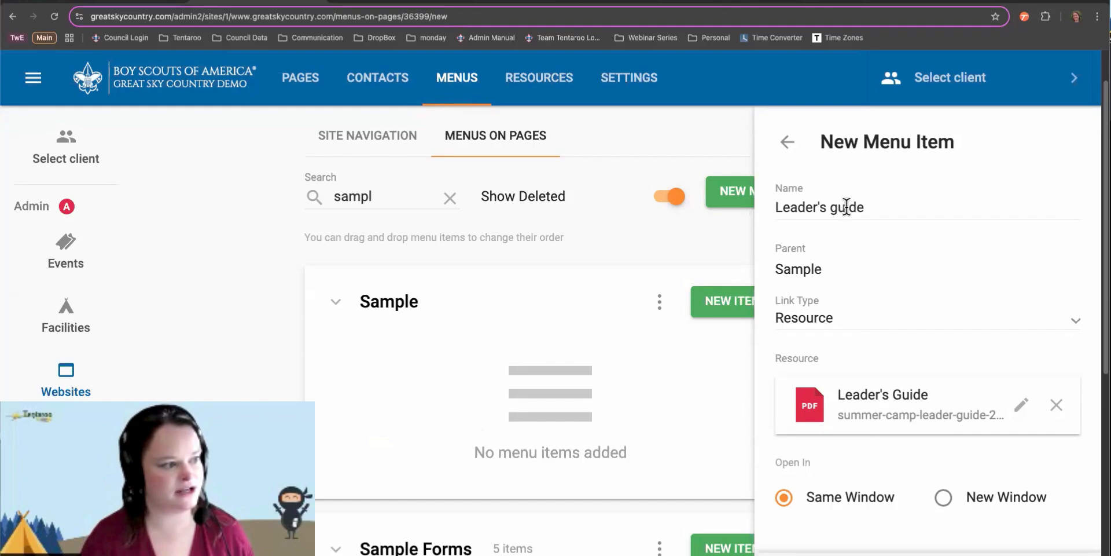
Set the link type back to Page and select the item's name
click(856, 317)
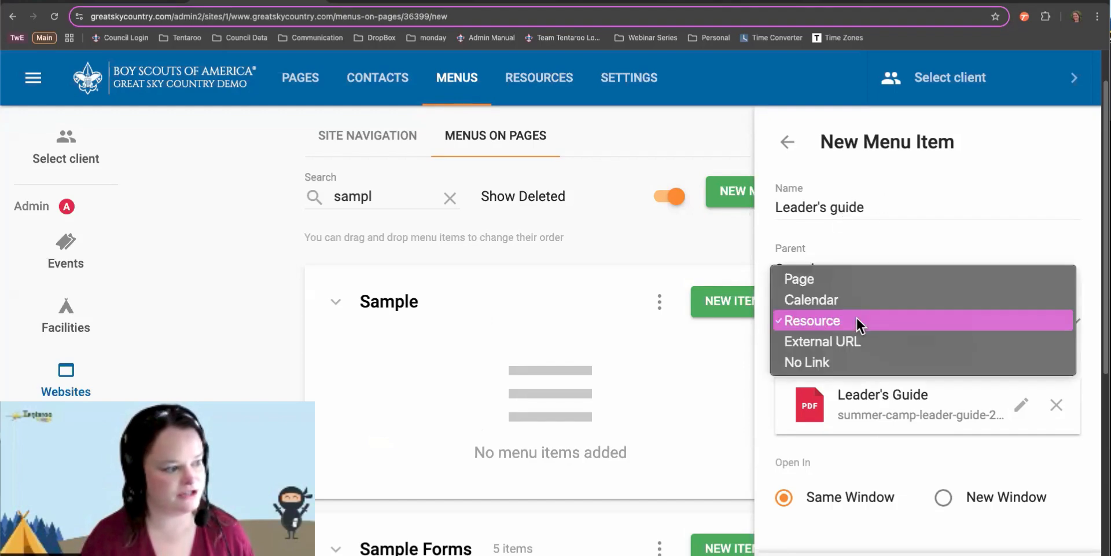
click(863, 272)
drag(866, 208, 772, 205)
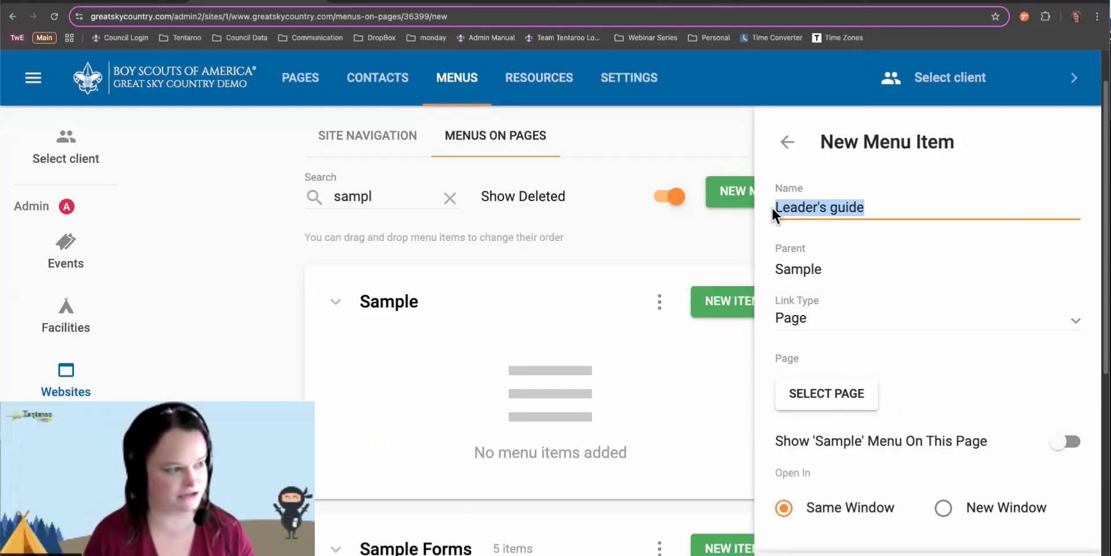
Rename the item 'Summer Camp' and link it to the Great Sky Country Scout Resident Summer Camp page
text(Summer Ca)
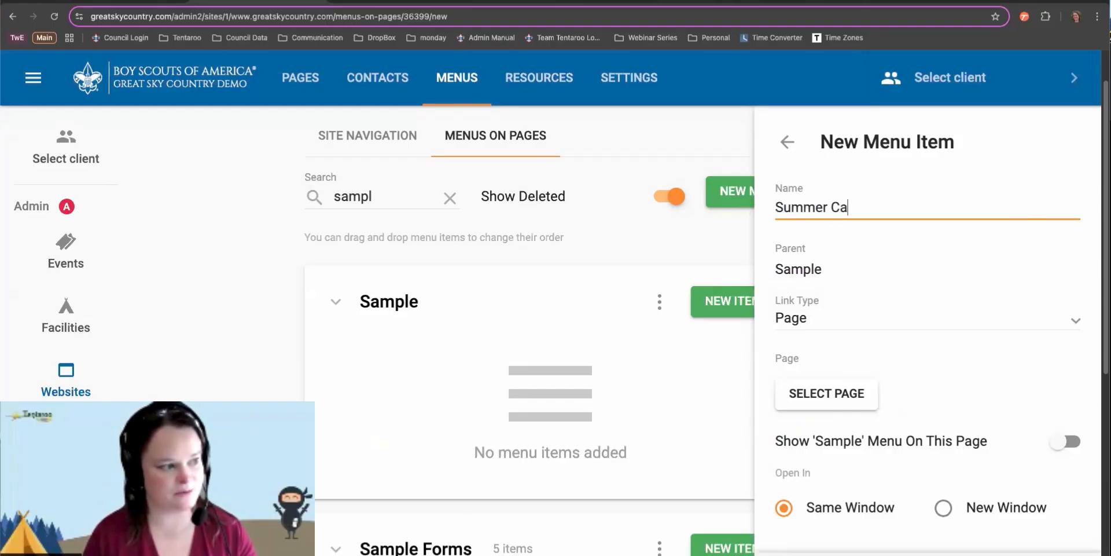
text(mp)
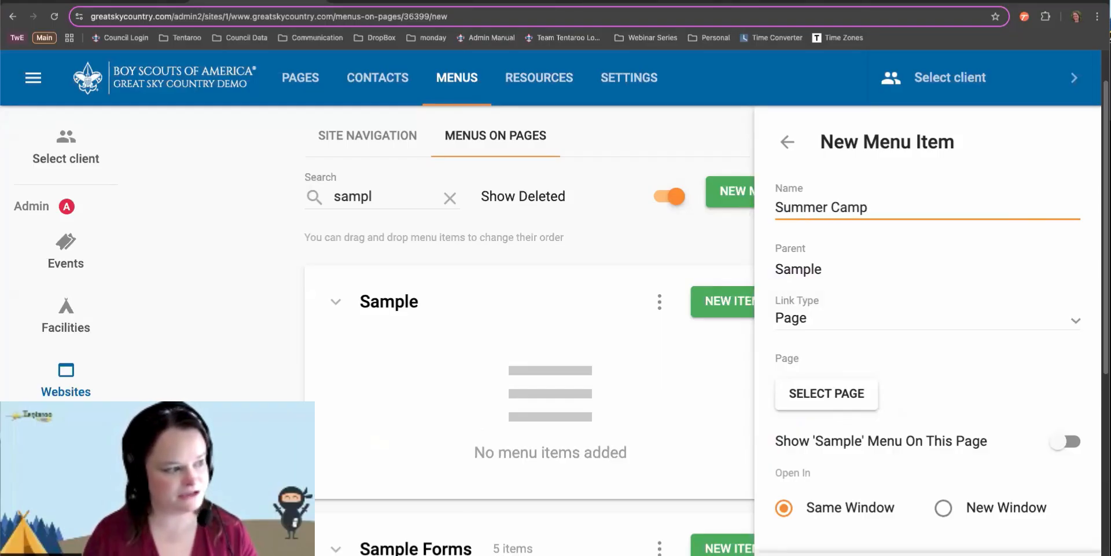
click(844, 396)
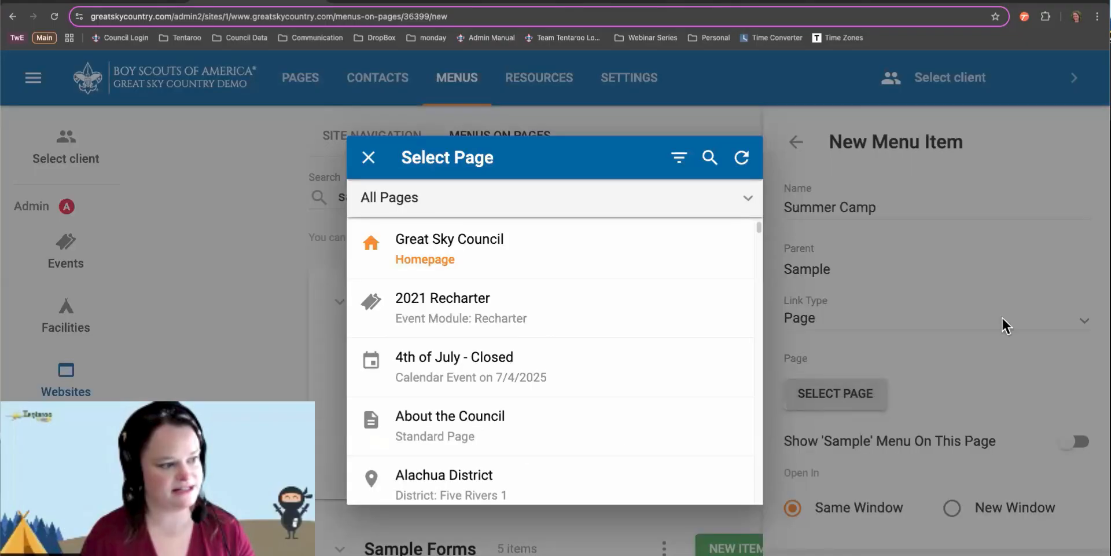
click(713, 158)
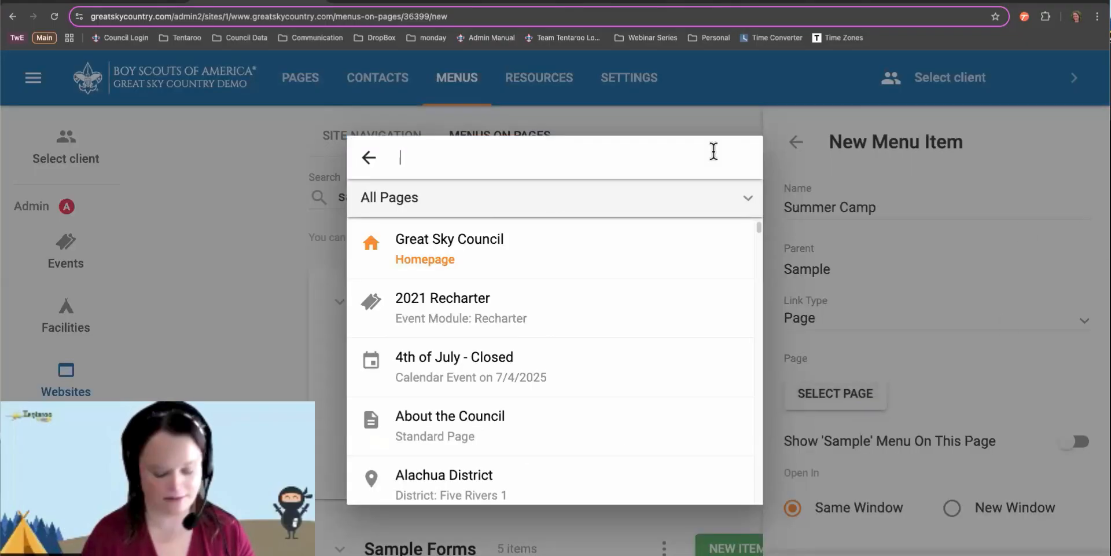
text(summer)
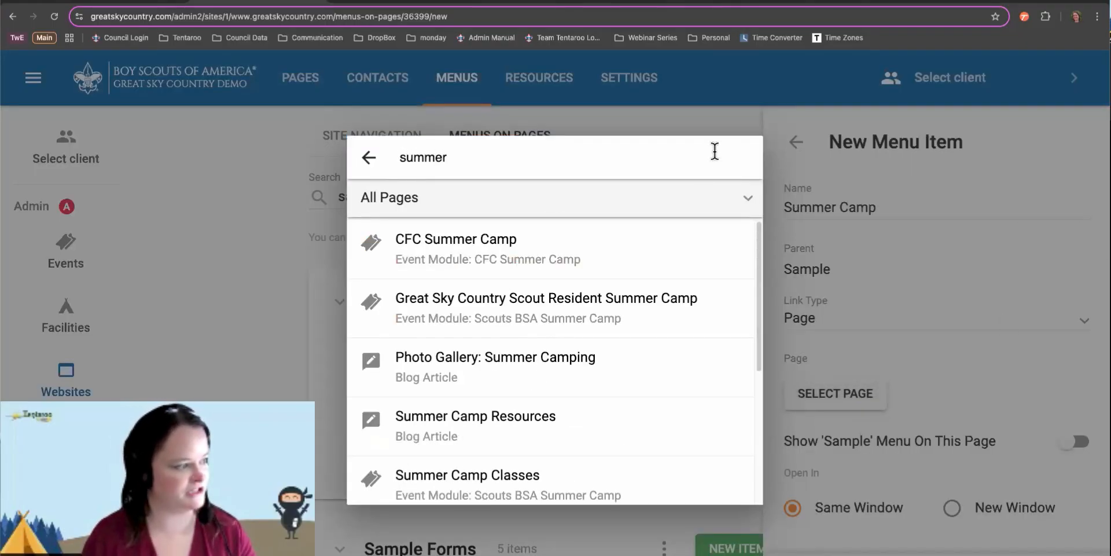
click(603, 309)
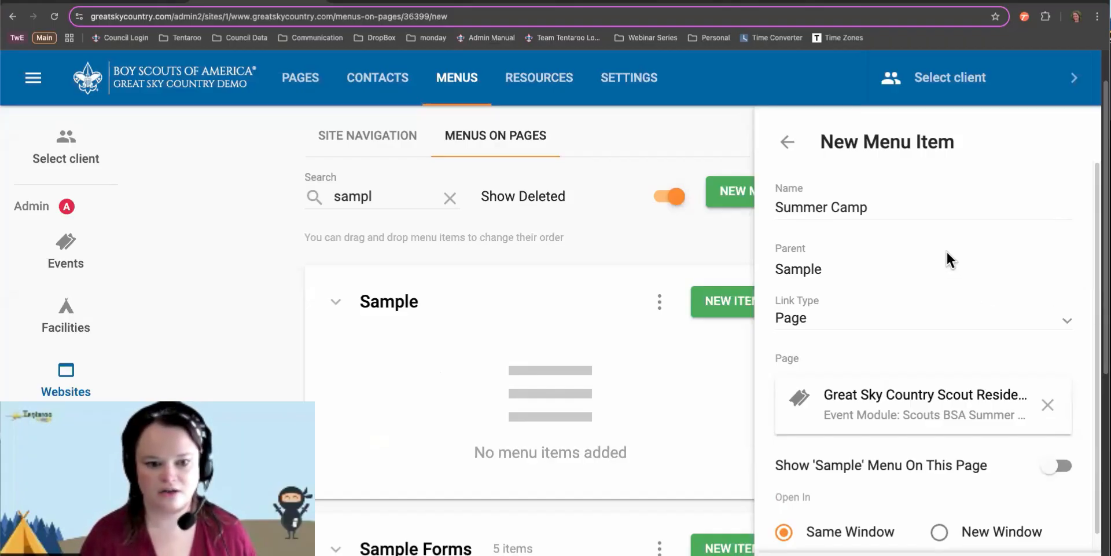
click(880, 318)
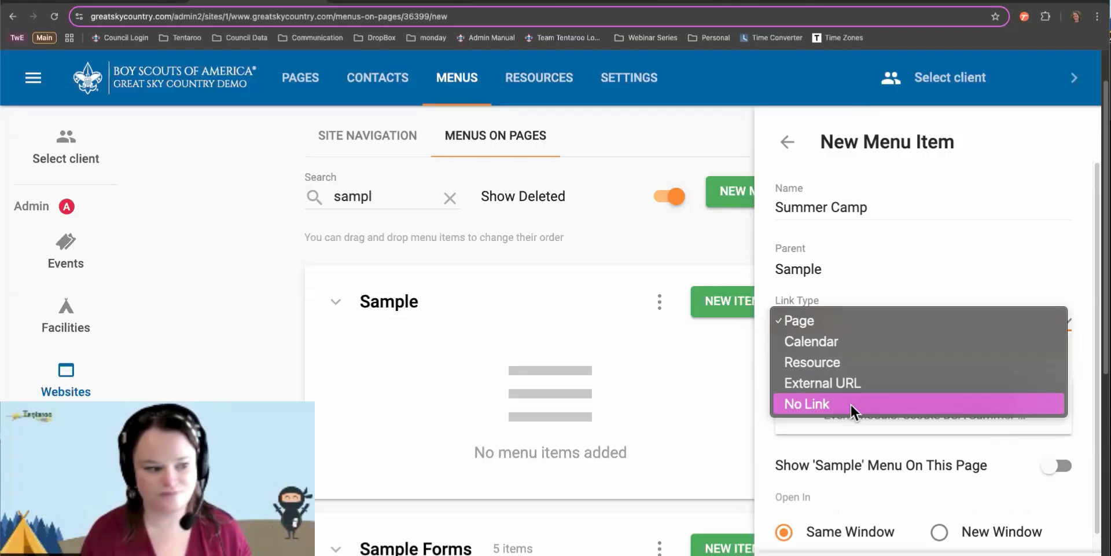
click(876, 297)
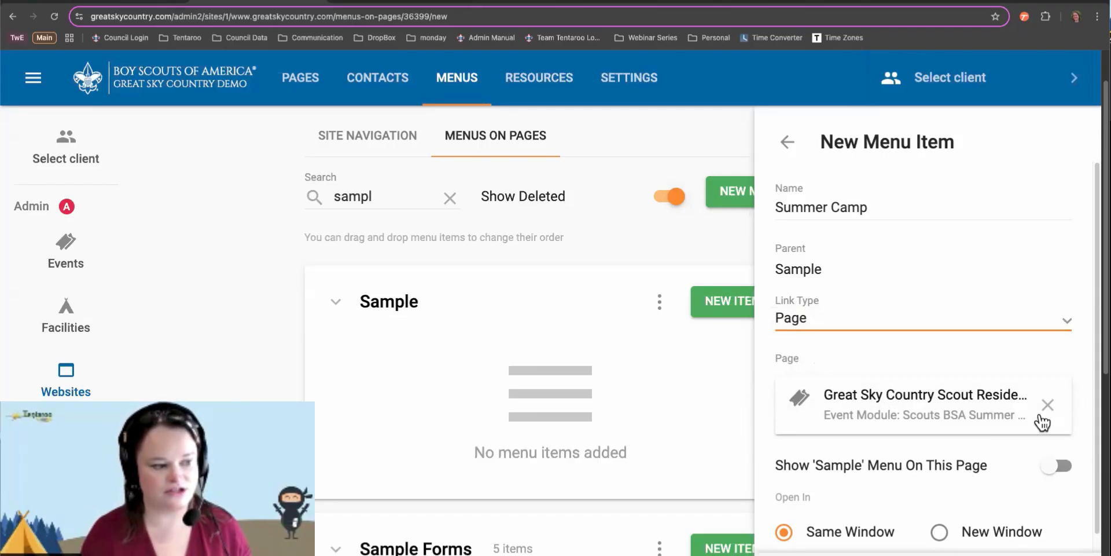
Turn on showing the Sample menu on the summer camp page, which raises a Summer Help conflict warning
scroll(901, 377, down, 1)
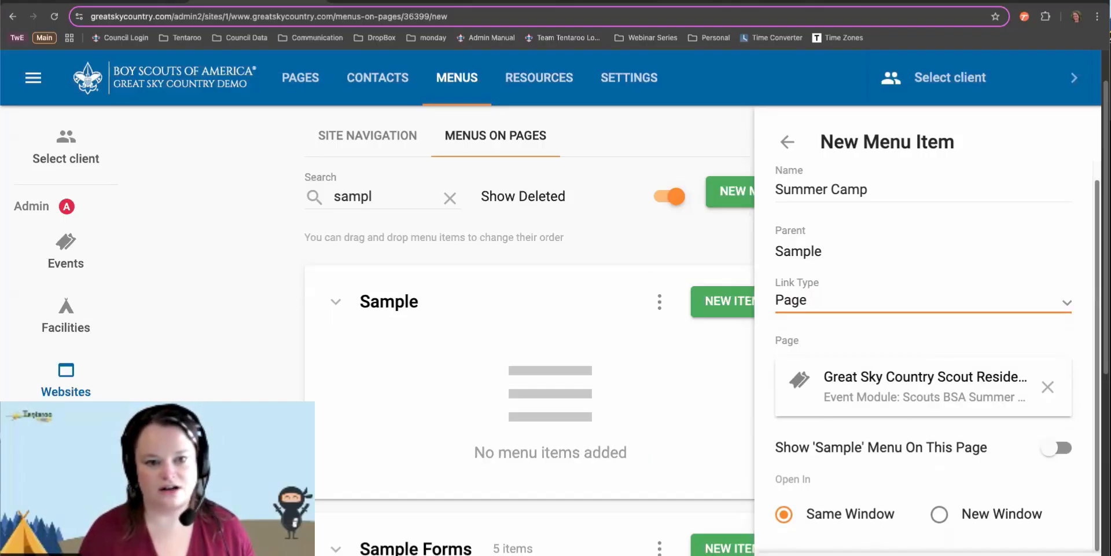
click(970, 450)
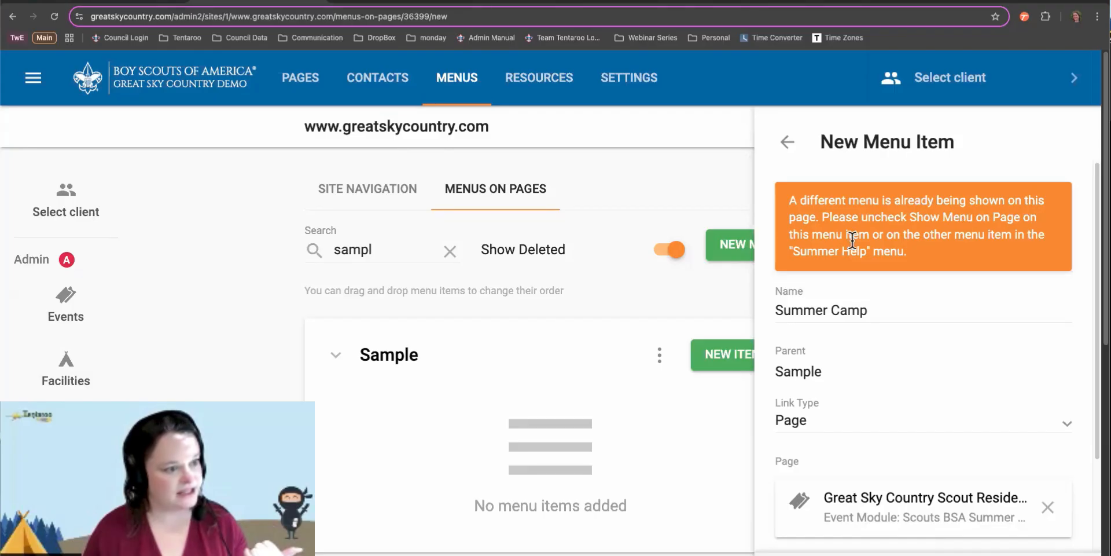
Note the conflicting Summer Help menu, switch the Sample menu toggle back off, and save the Summer Camp item
drag(793, 251, 872, 246)
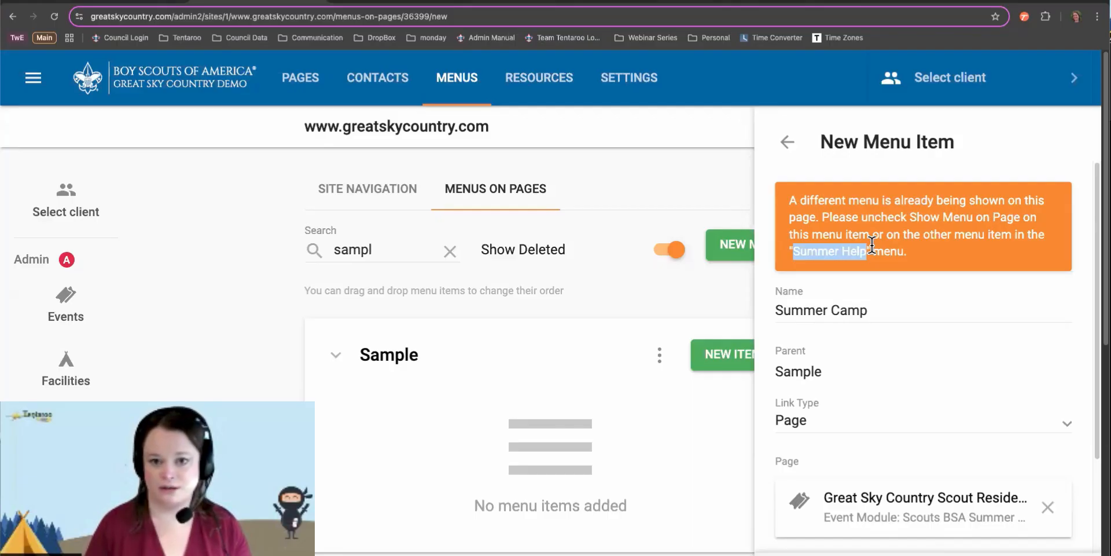
scroll(925, 377, down, 5)
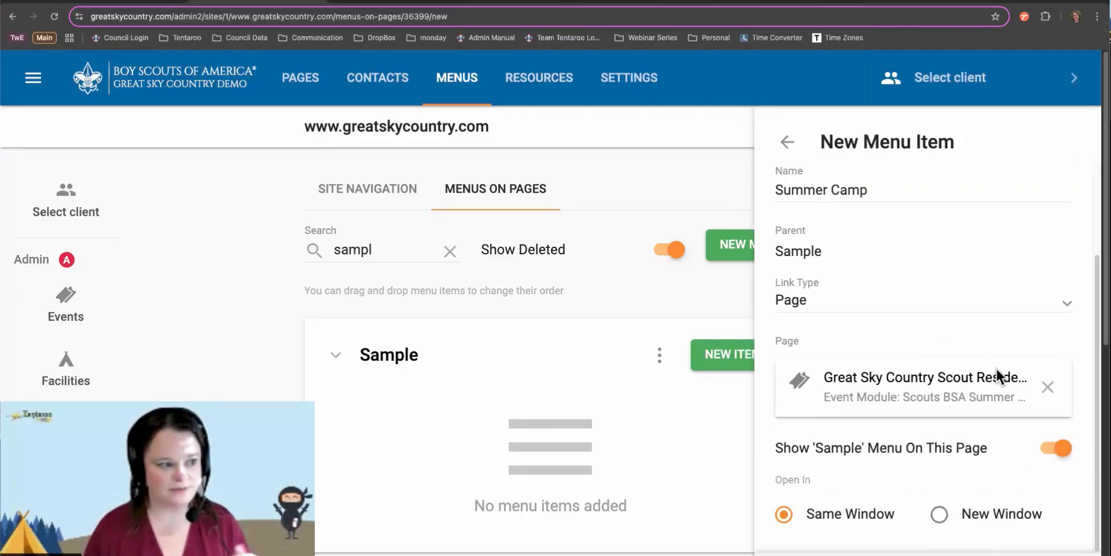
click(1064, 450)
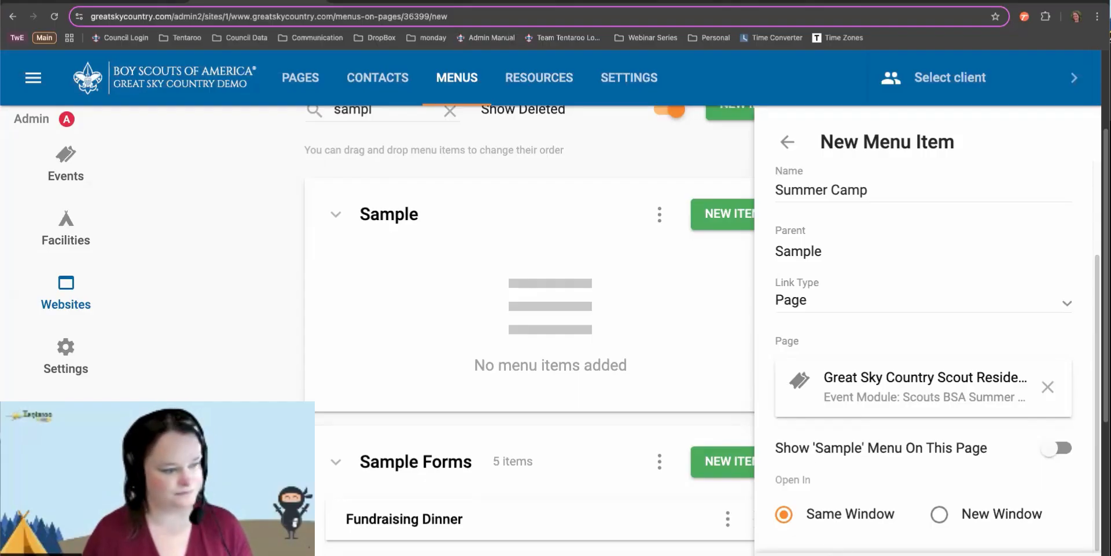
click(868, 554)
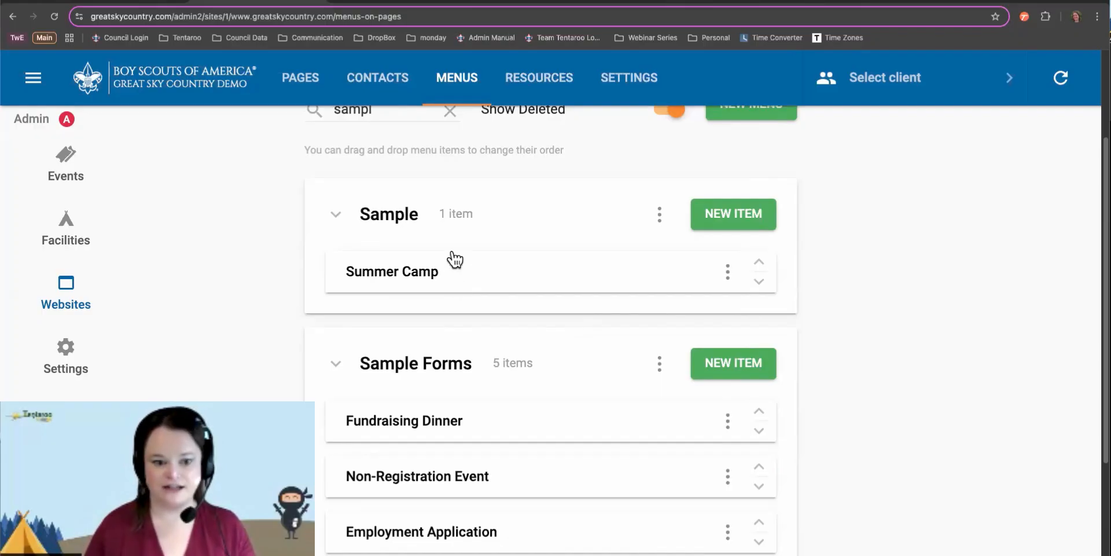
Review the Summer Camp item in Edit Menu Item, then go back to the unfiltered Menus on Pages list
click(449, 271)
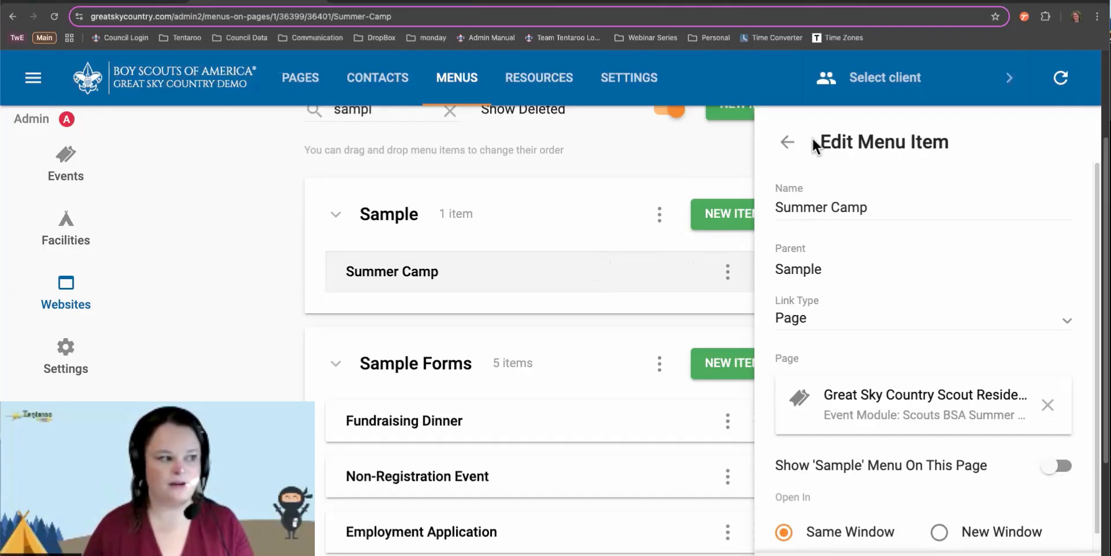
click(791, 144)
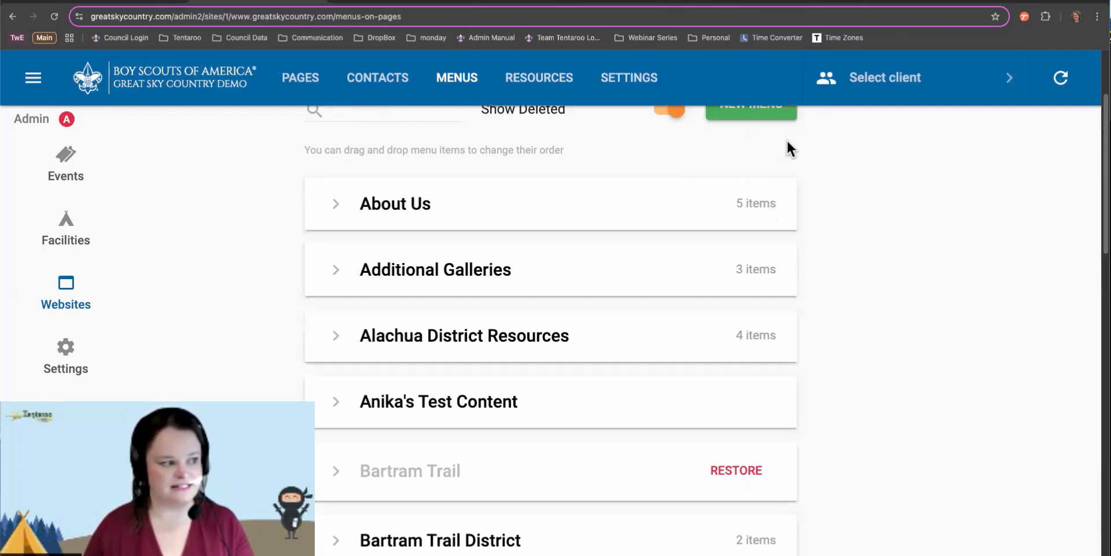
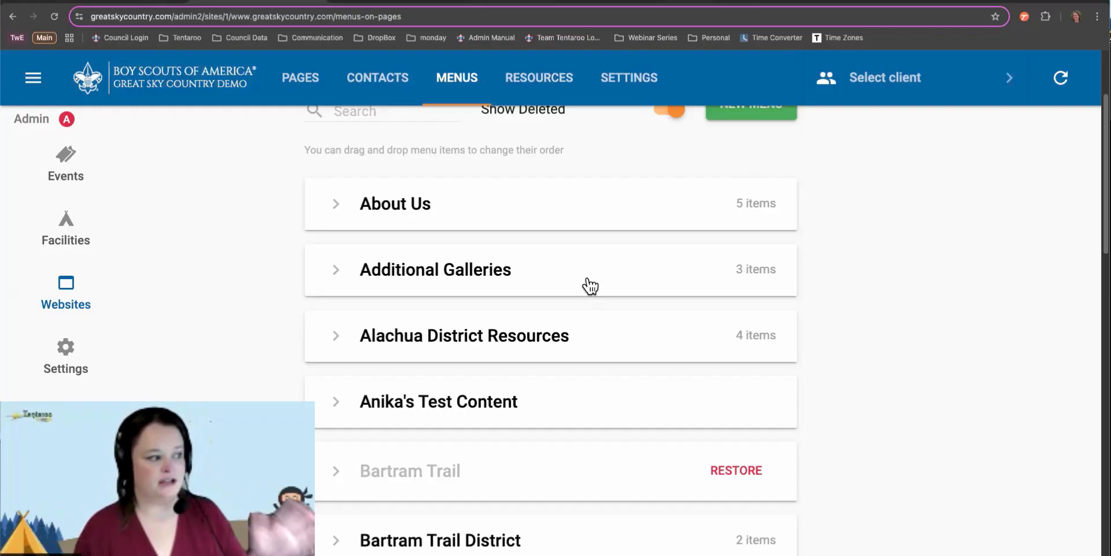
Turn off Show Deleted so the deleted Bartram Trail menu disappears from the menus list
scroll(596, 288, up, 1)
scroll(596, 288, up, 1)
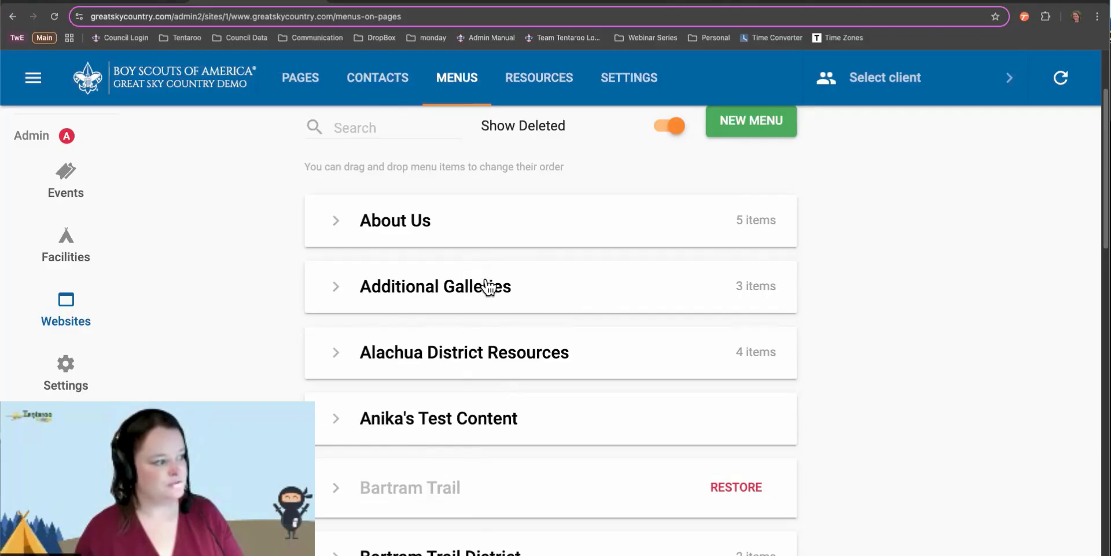
click(679, 131)
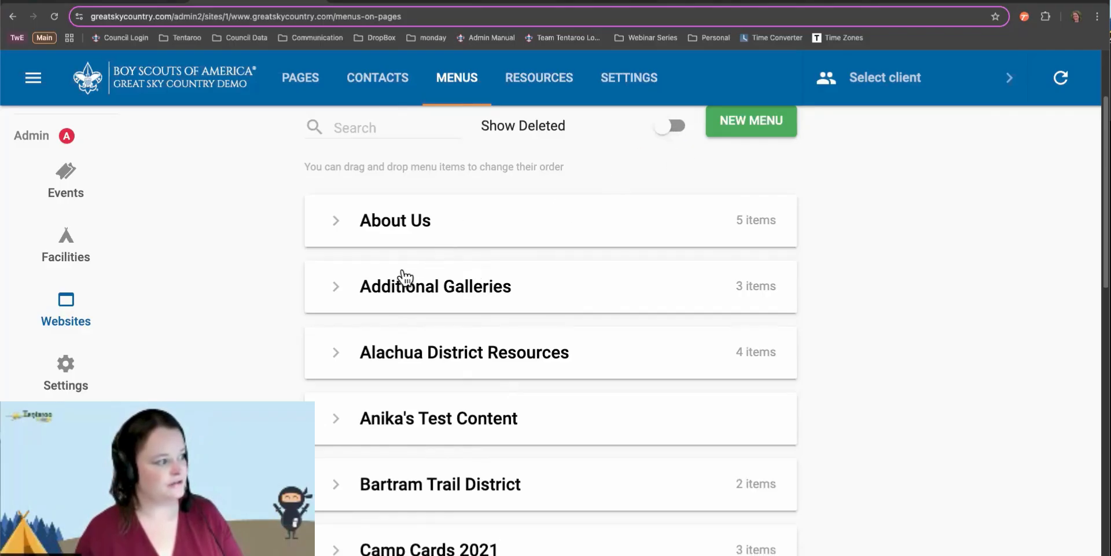
Move Summer Camp Gallery below Order of the Arrow Gallery, return to Pages, and show the thank-you slide
click(337, 288)
drag(472, 379, 468, 424)
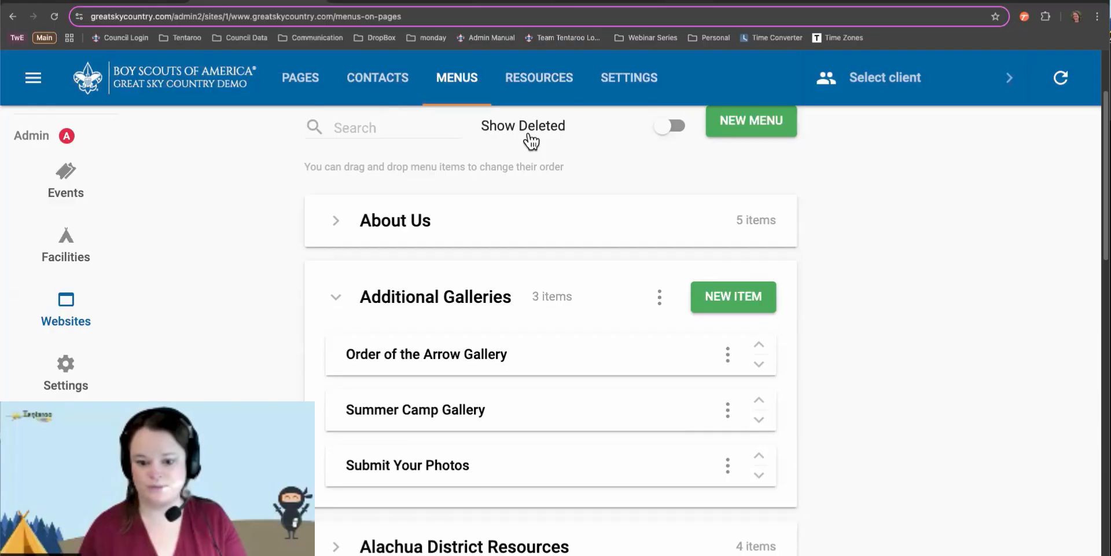
click(309, 81)
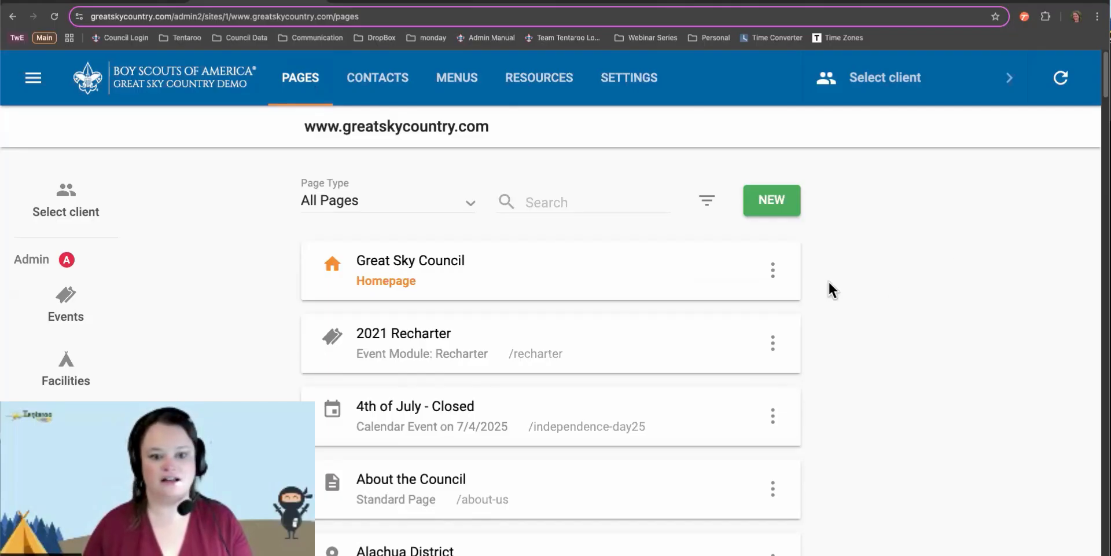
key(ctrl+Left)
key(Right)
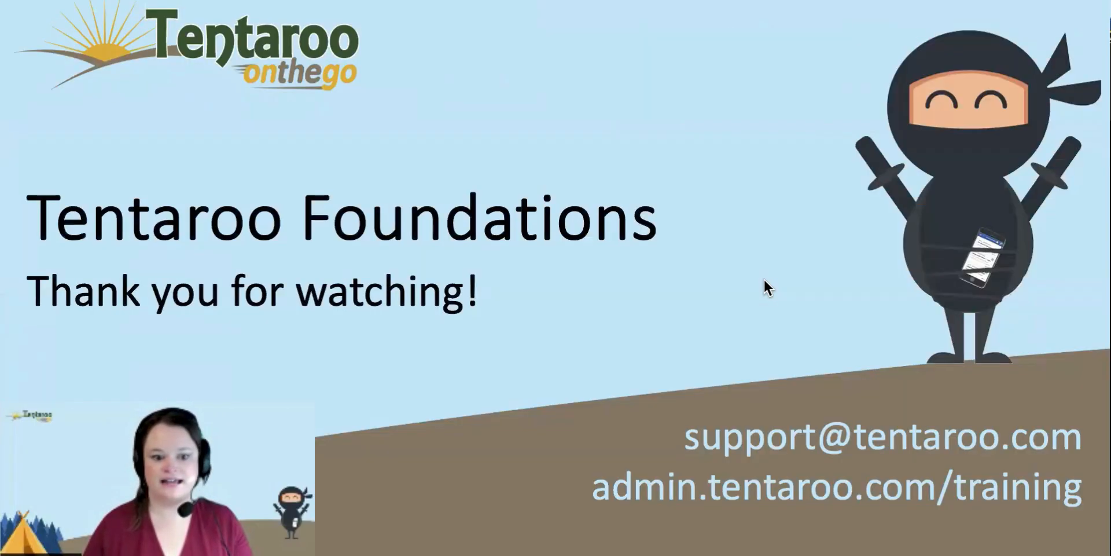